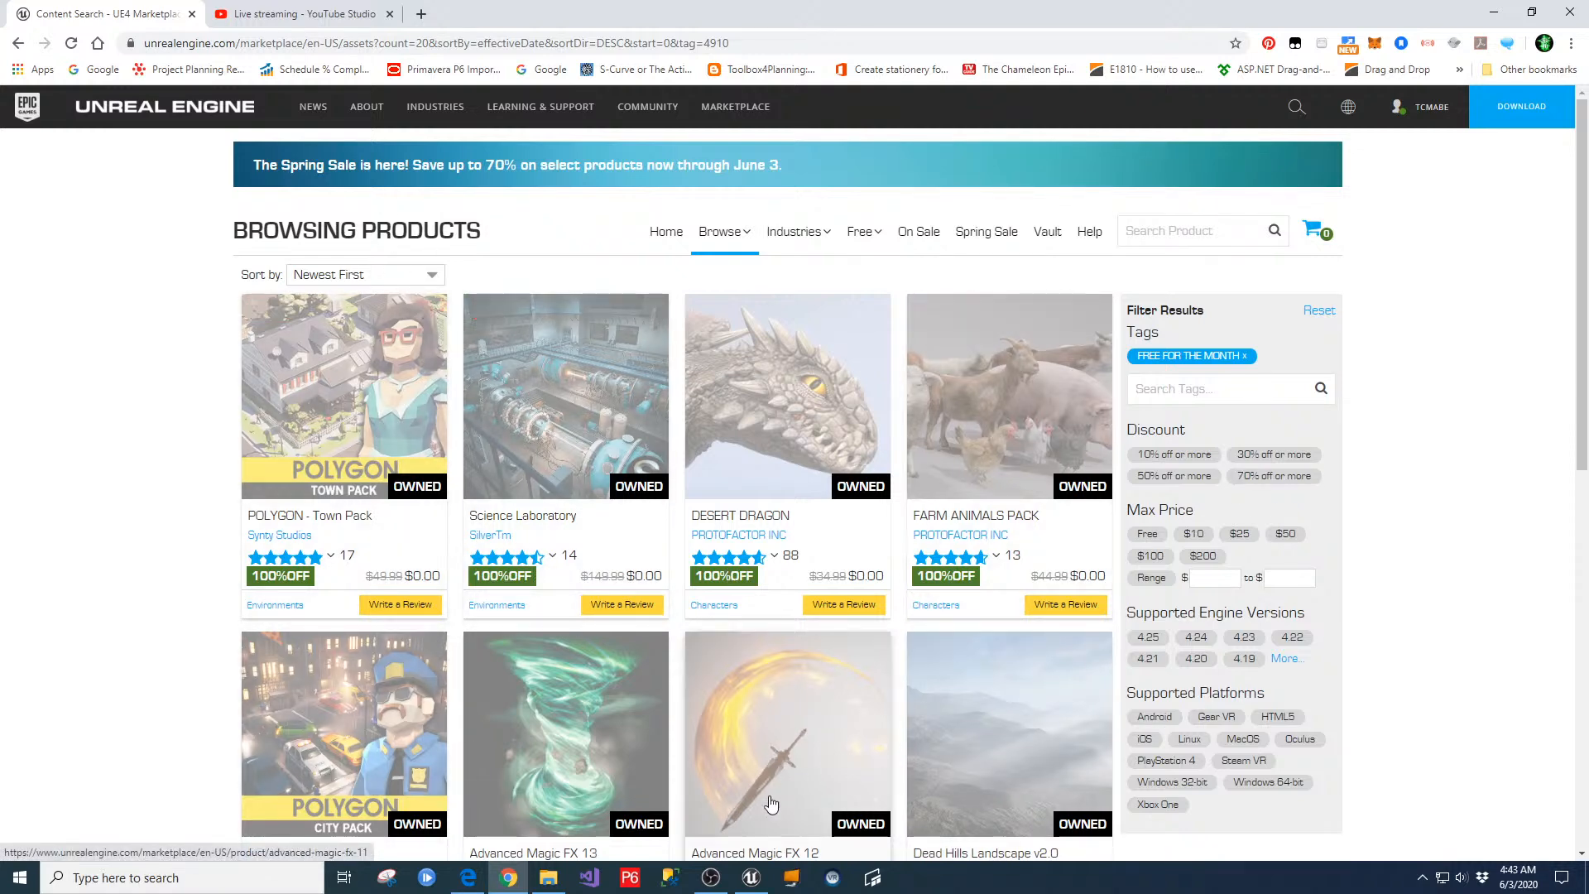
# Switch from the browser to the Unreal Editor with the SyntyRetarget project
pyautogui.click(711, 877)
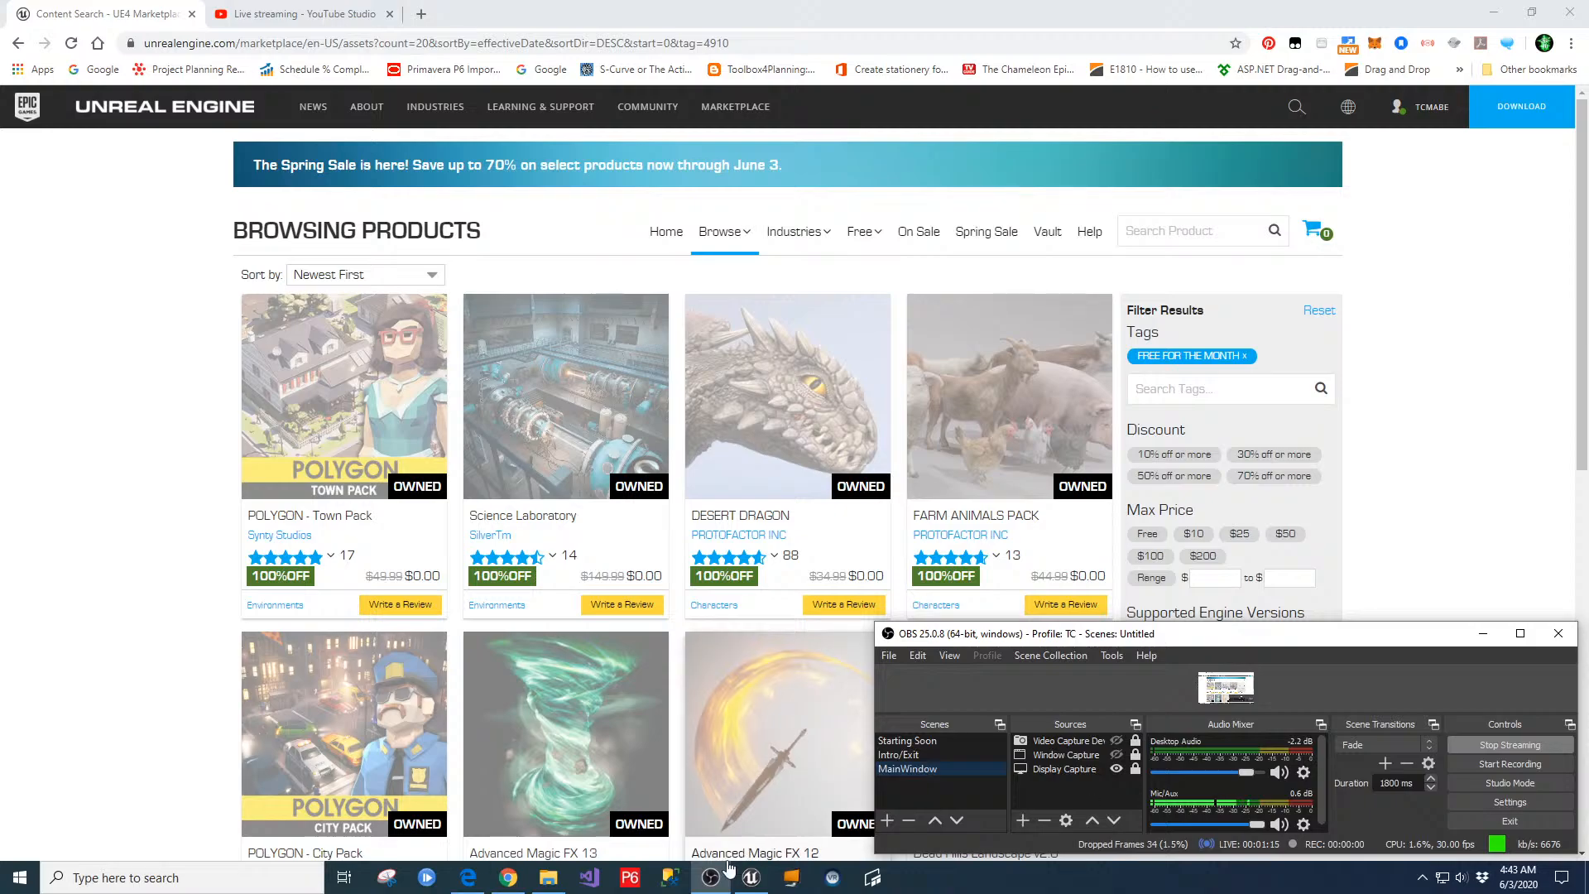
pyautogui.click(727, 874)
pyautogui.click(750, 878)
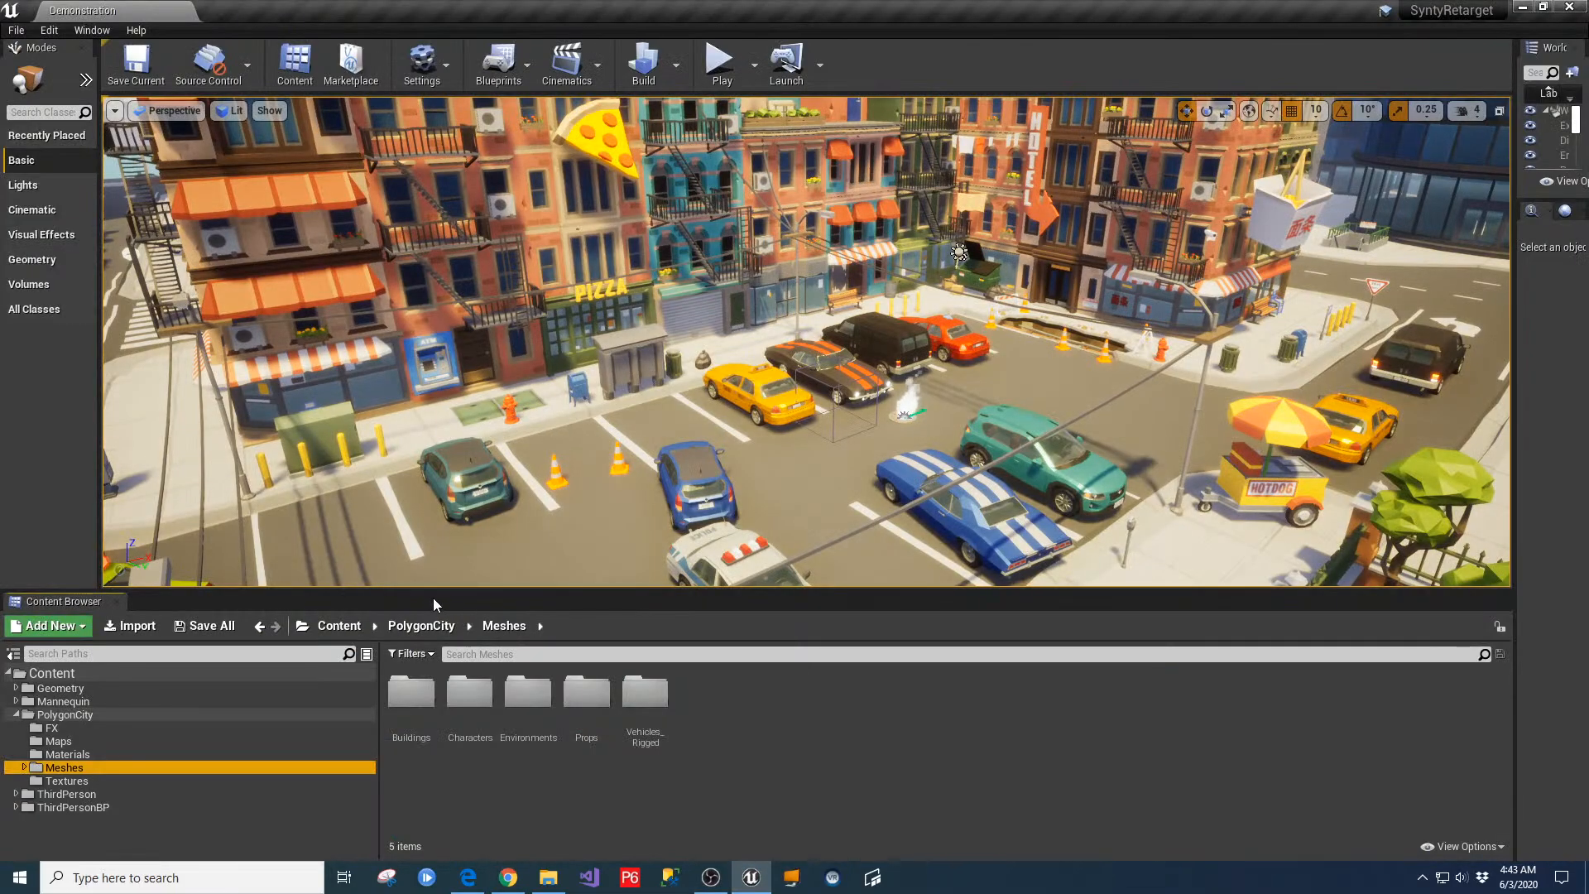
# Open the Characters folder inside PolygonCity's Meshes folder in the project content
pyautogui.doubleClick(27, 714)
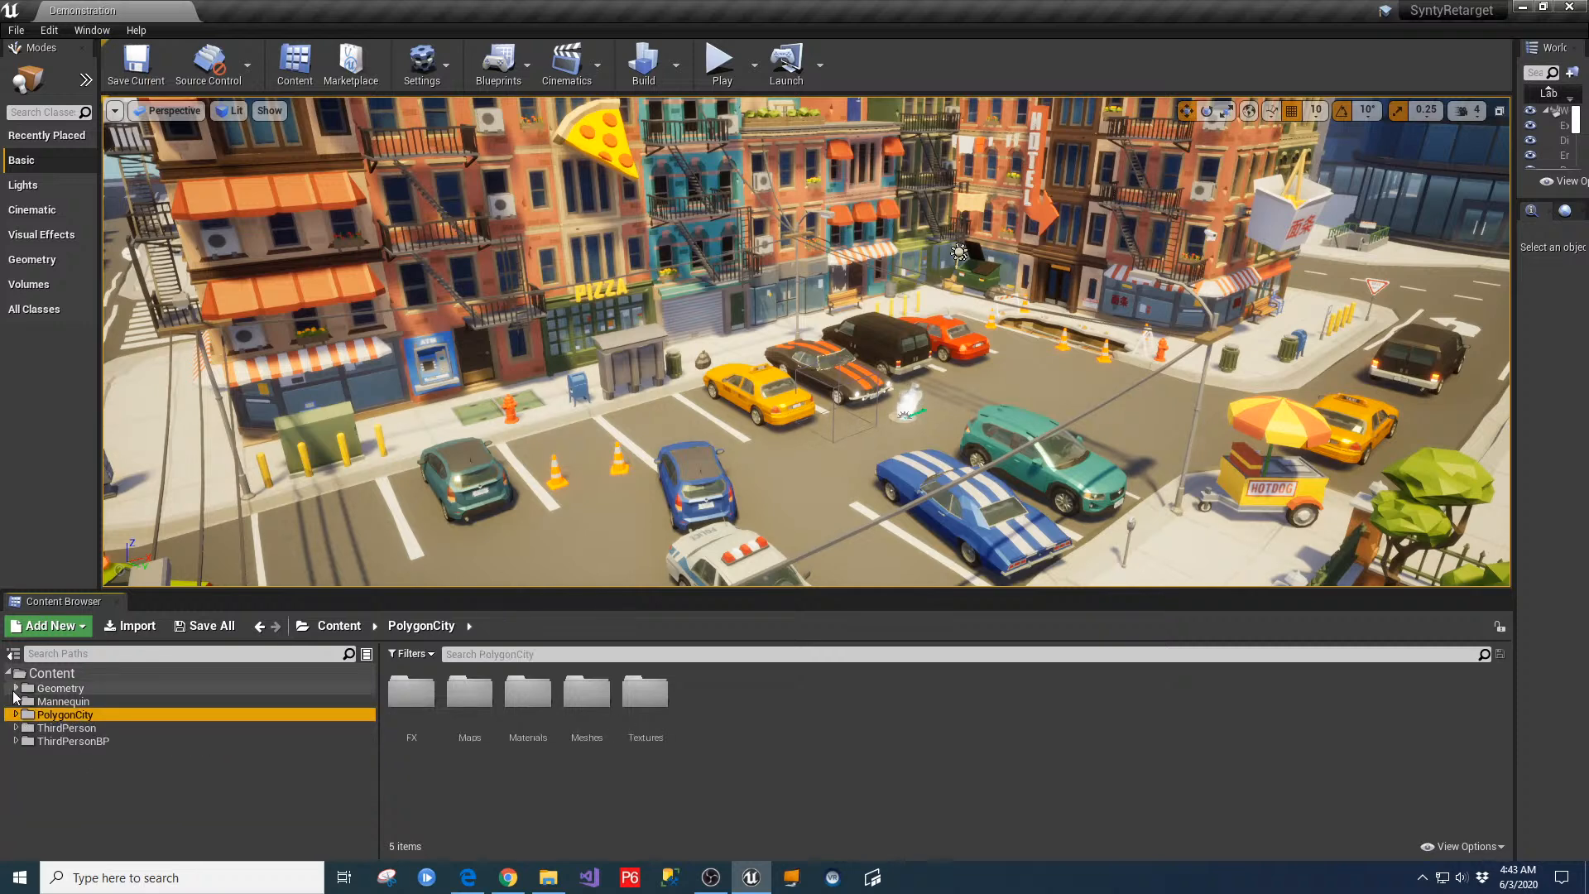
pyautogui.click(56, 703)
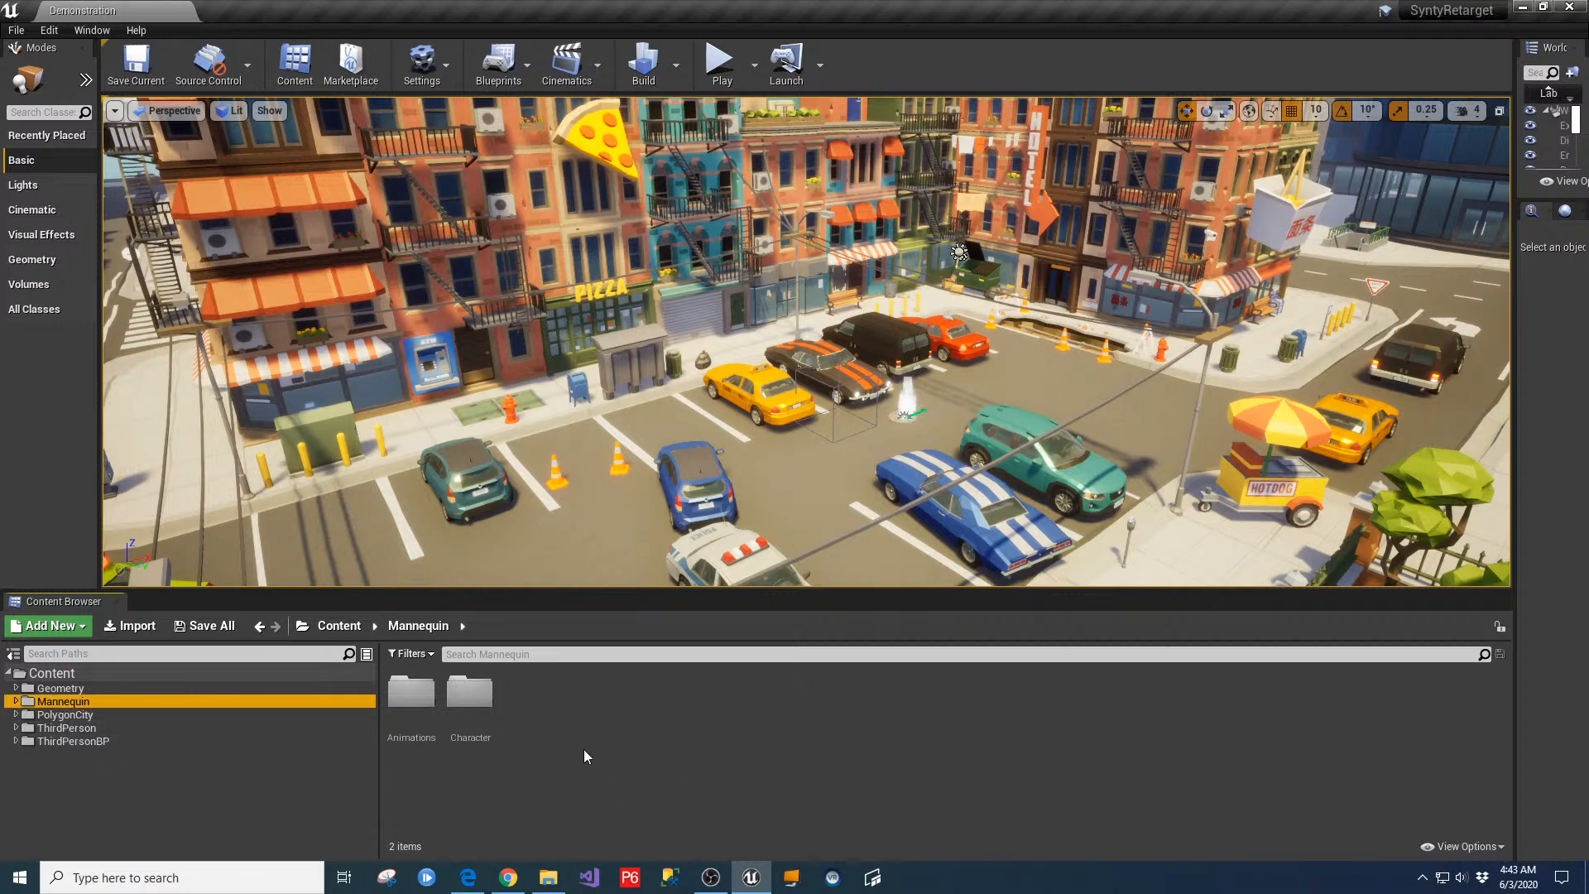
pyautogui.click(79, 715)
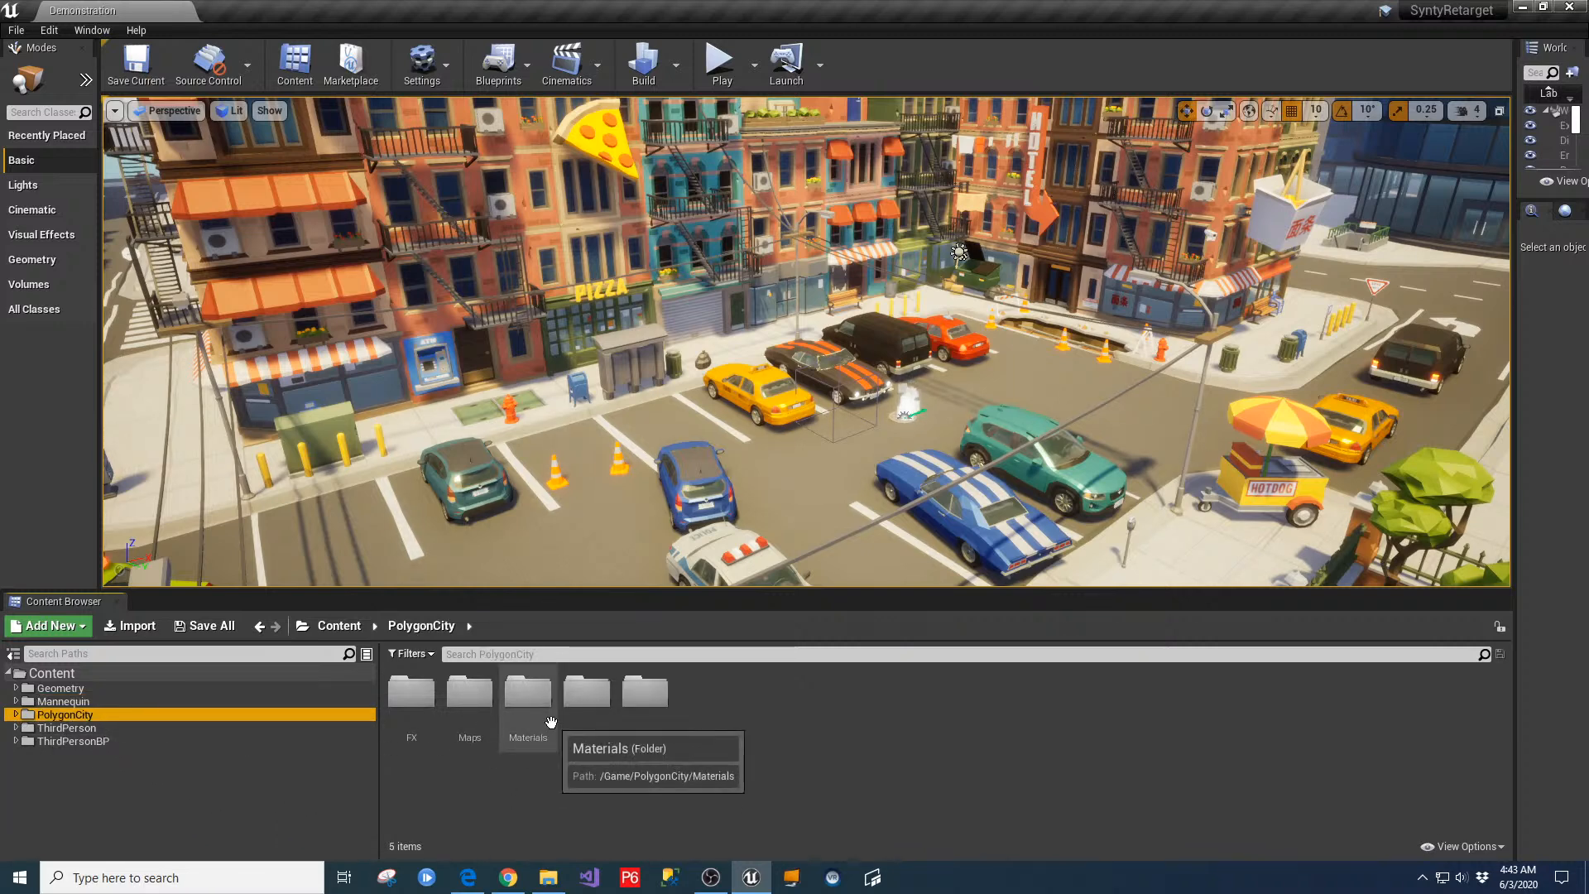
pyautogui.doubleClick(584, 700)
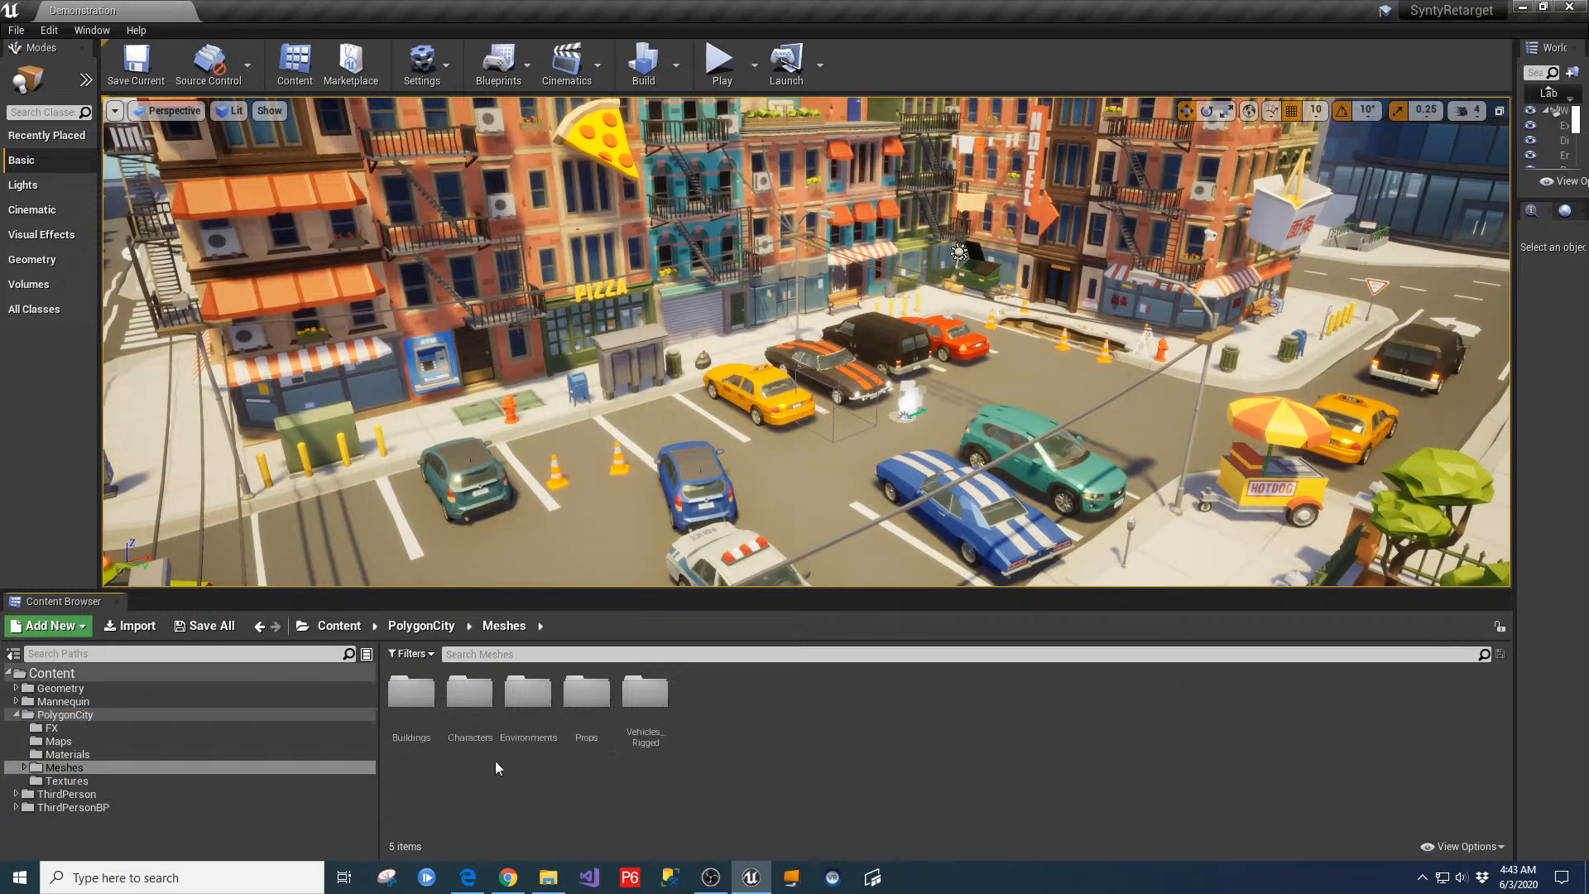
pyautogui.doubleClick(469, 695)
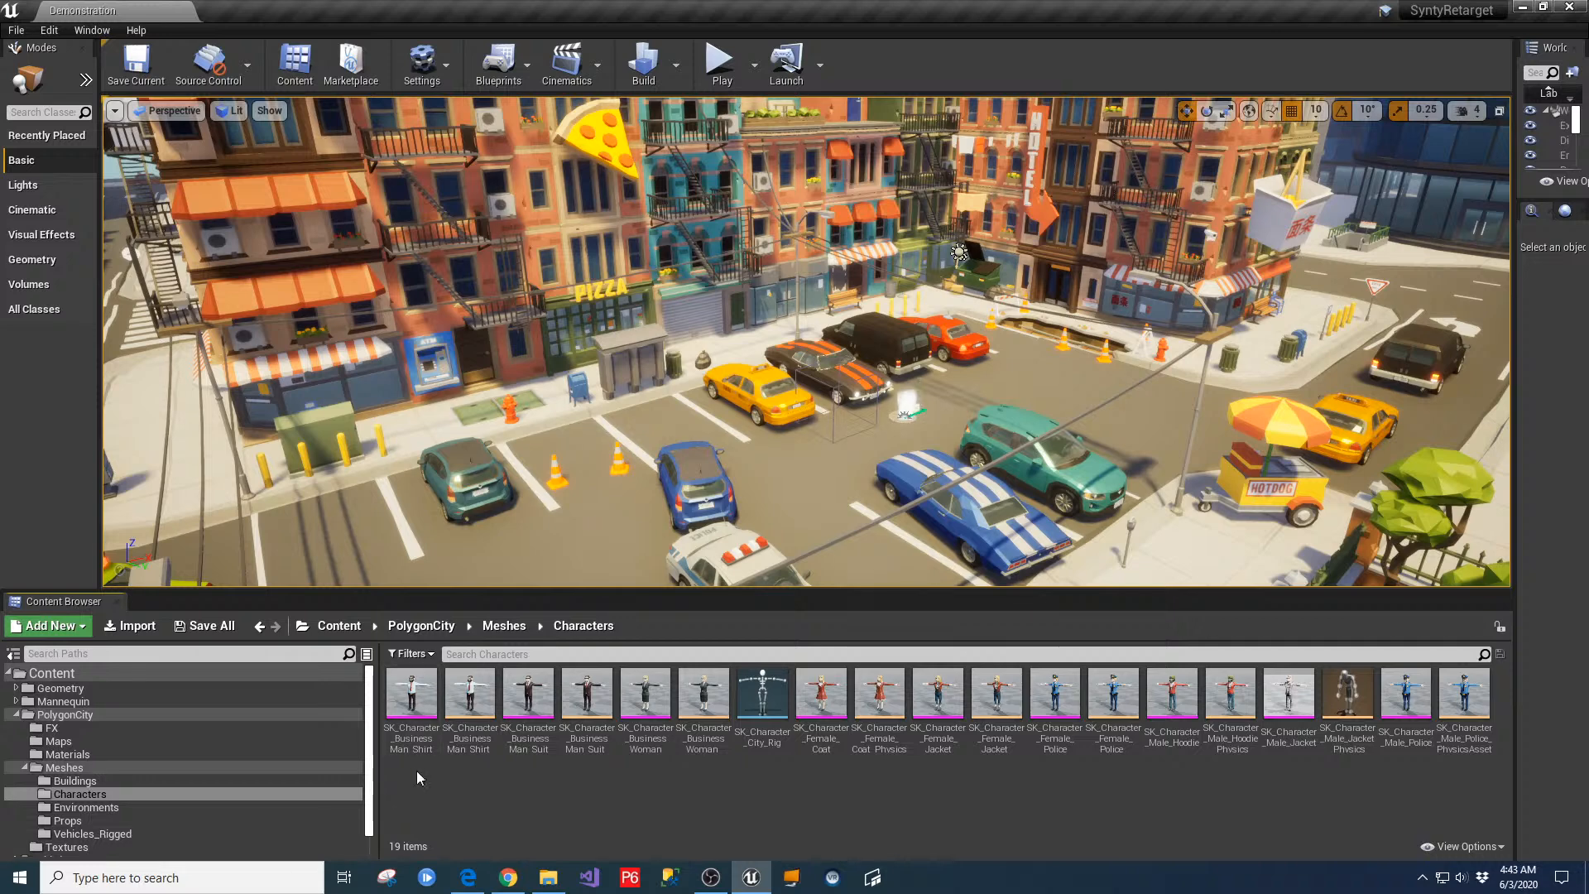
# Open the SK_Character_BusinessMan_Shirt mesh and show the translation retargeting options in its widened skeleton tree
pyautogui.doubleClick(405, 690)
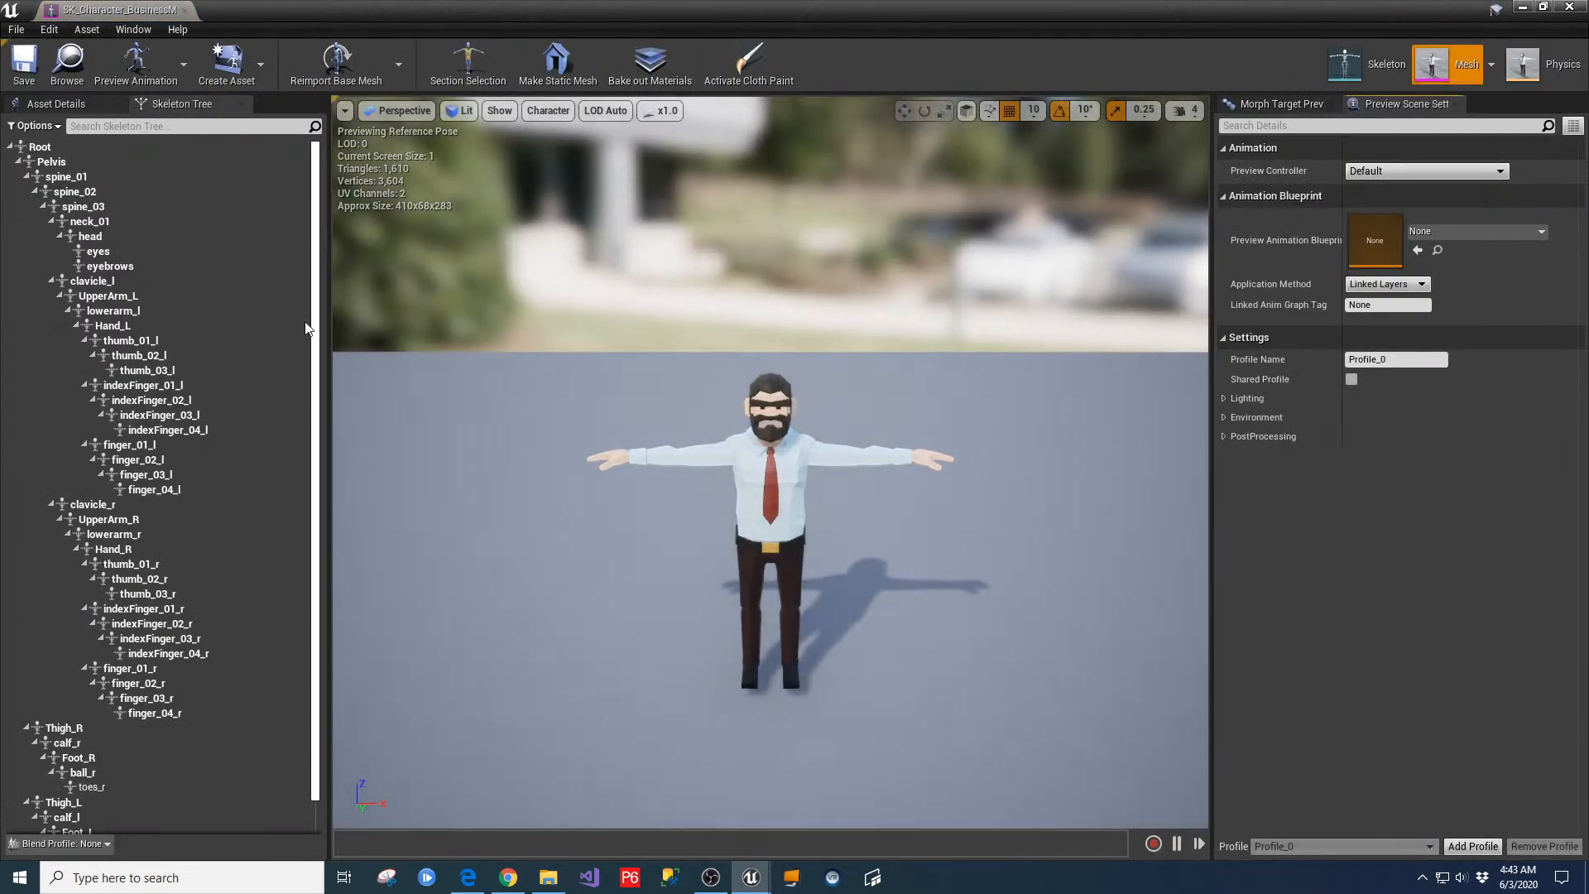
pyautogui.click(64, 127)
pyautogui.click(68, 151)
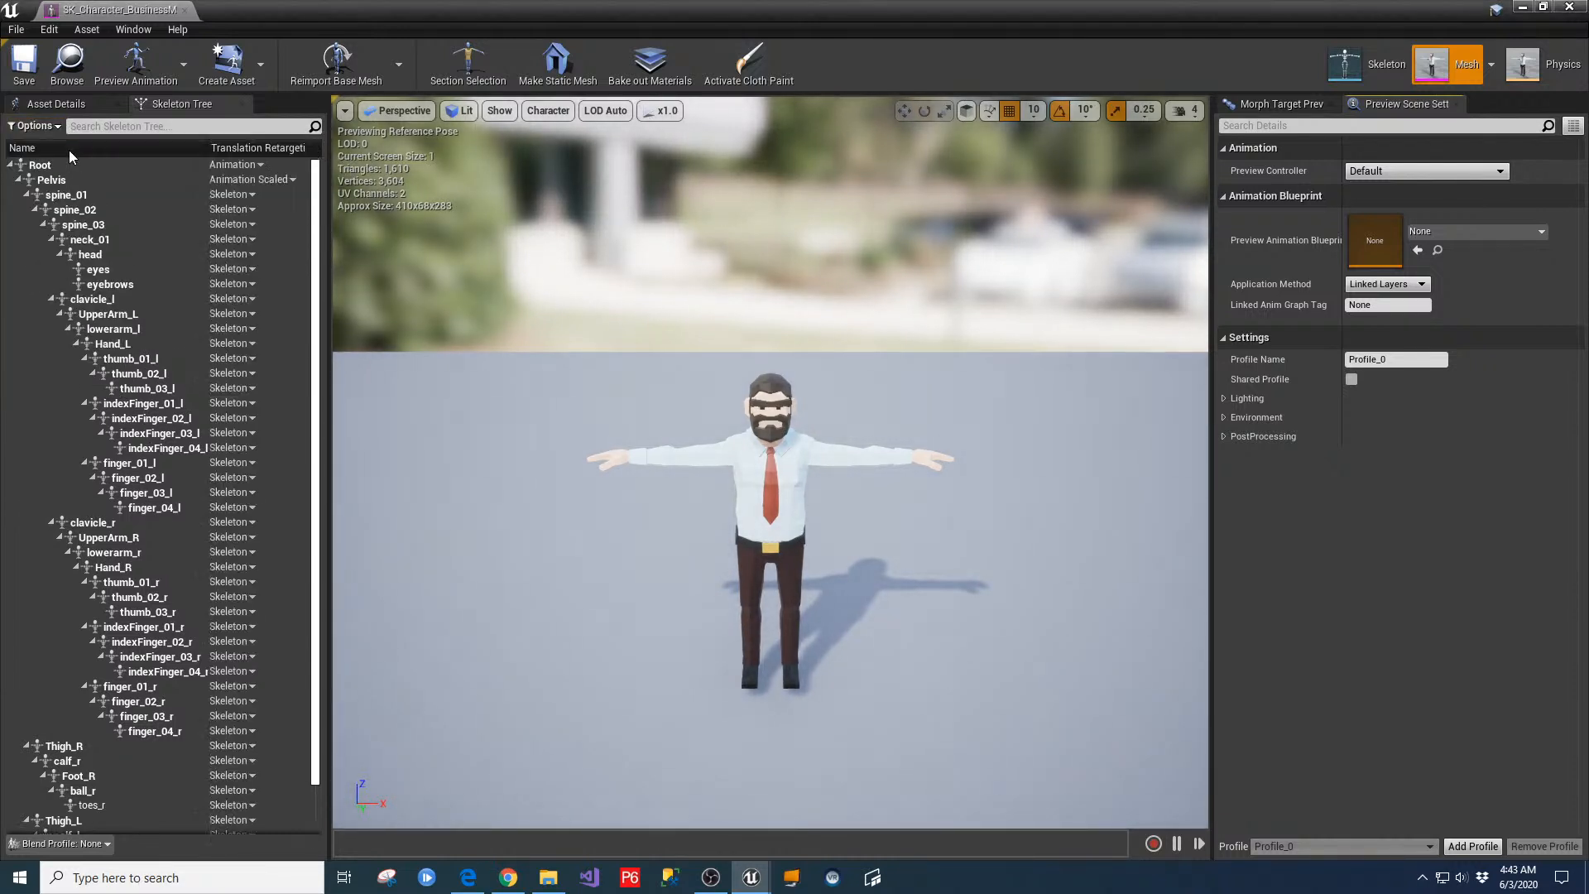
pyautogui.moveTo(328, 241); pyautogui.dragTo(465, 234)
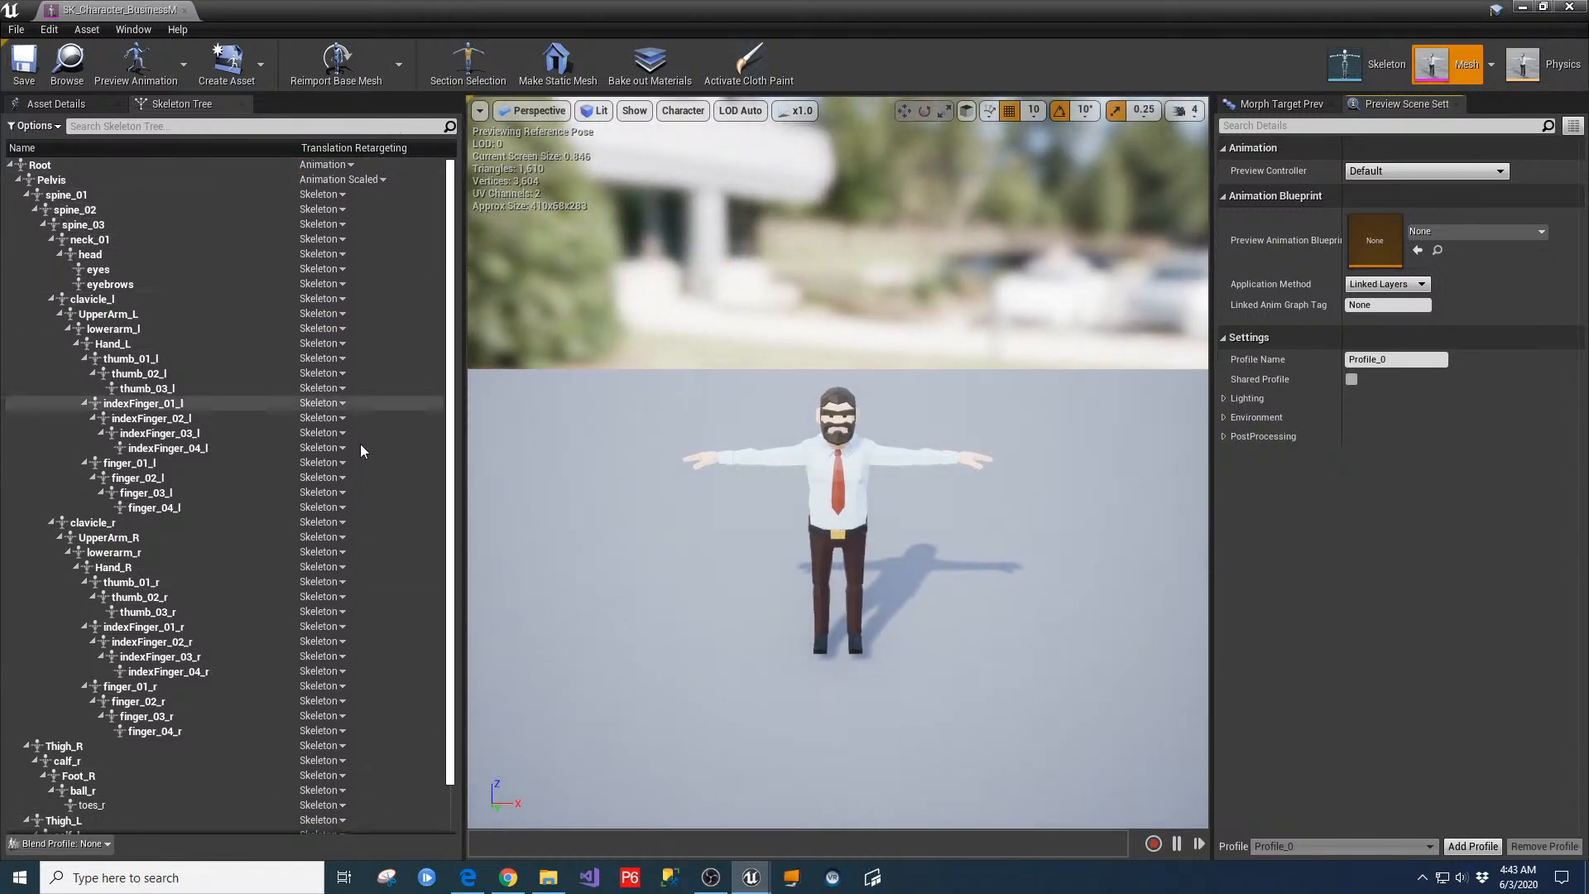
# Examine the bones' translation retargeting modes and the morph target preview, then close the mesh editor
pyautogui.scroll(-2, 361, 451)
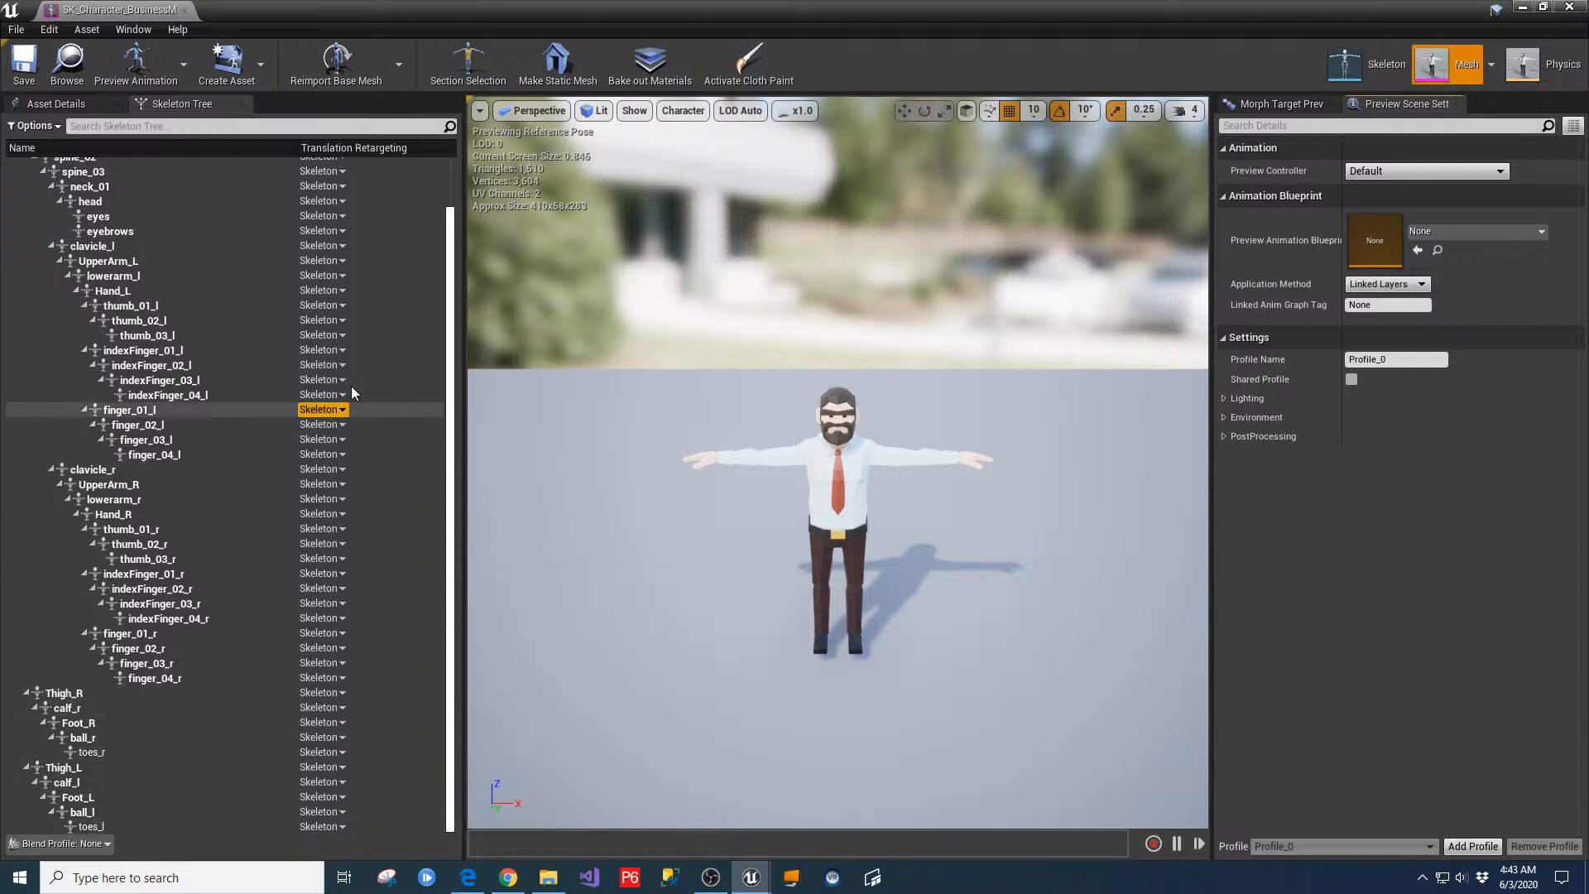
pyautogui.scroll(2, 406, 257)
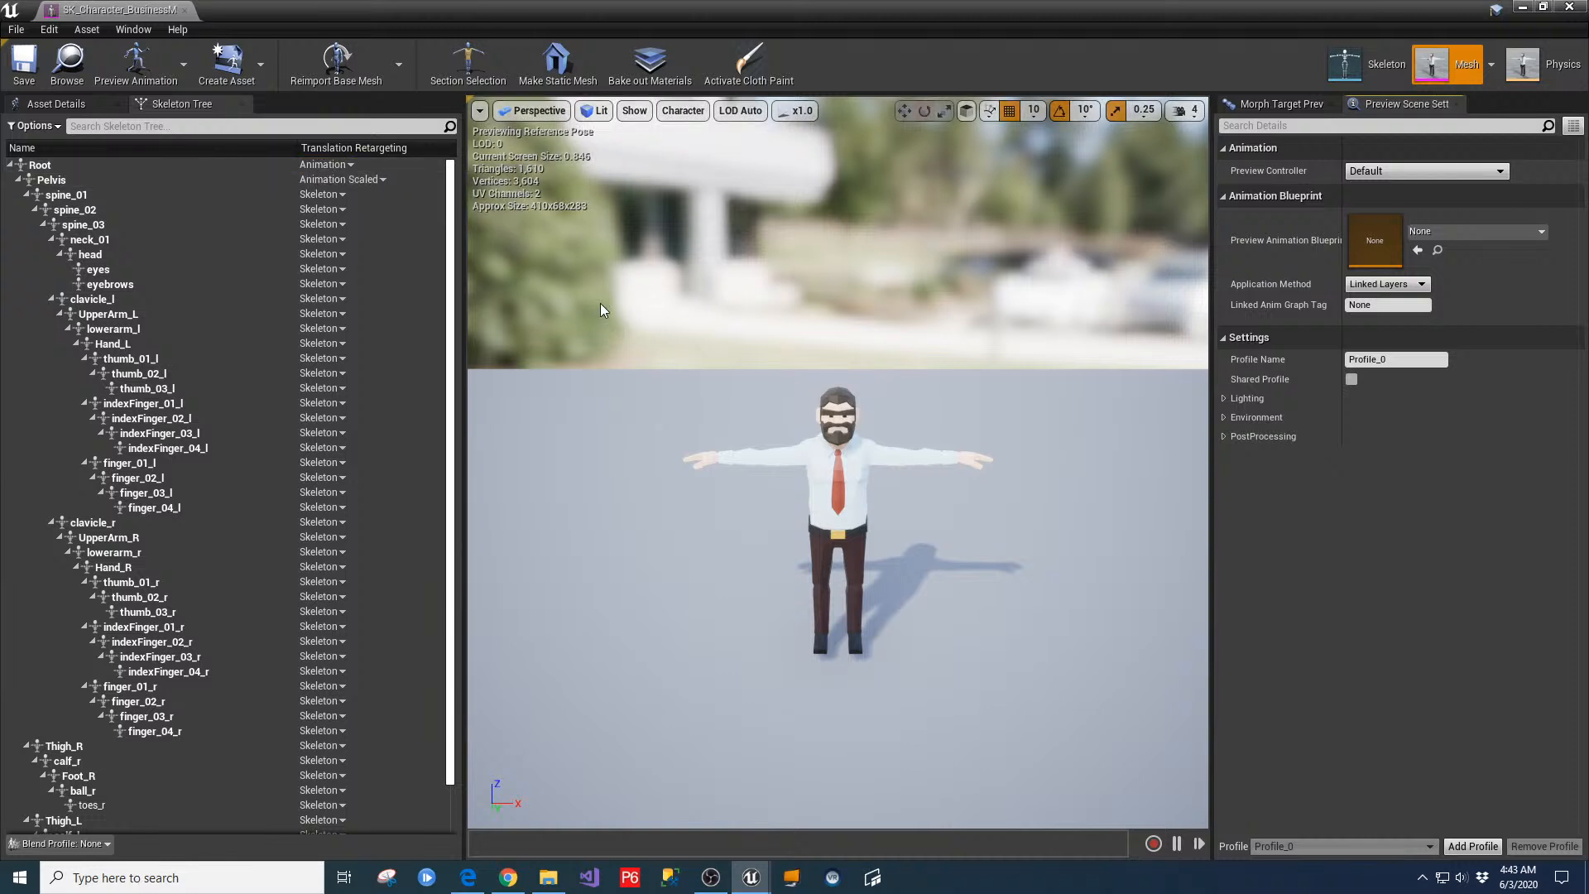
pyautogui.click(1279, 103)
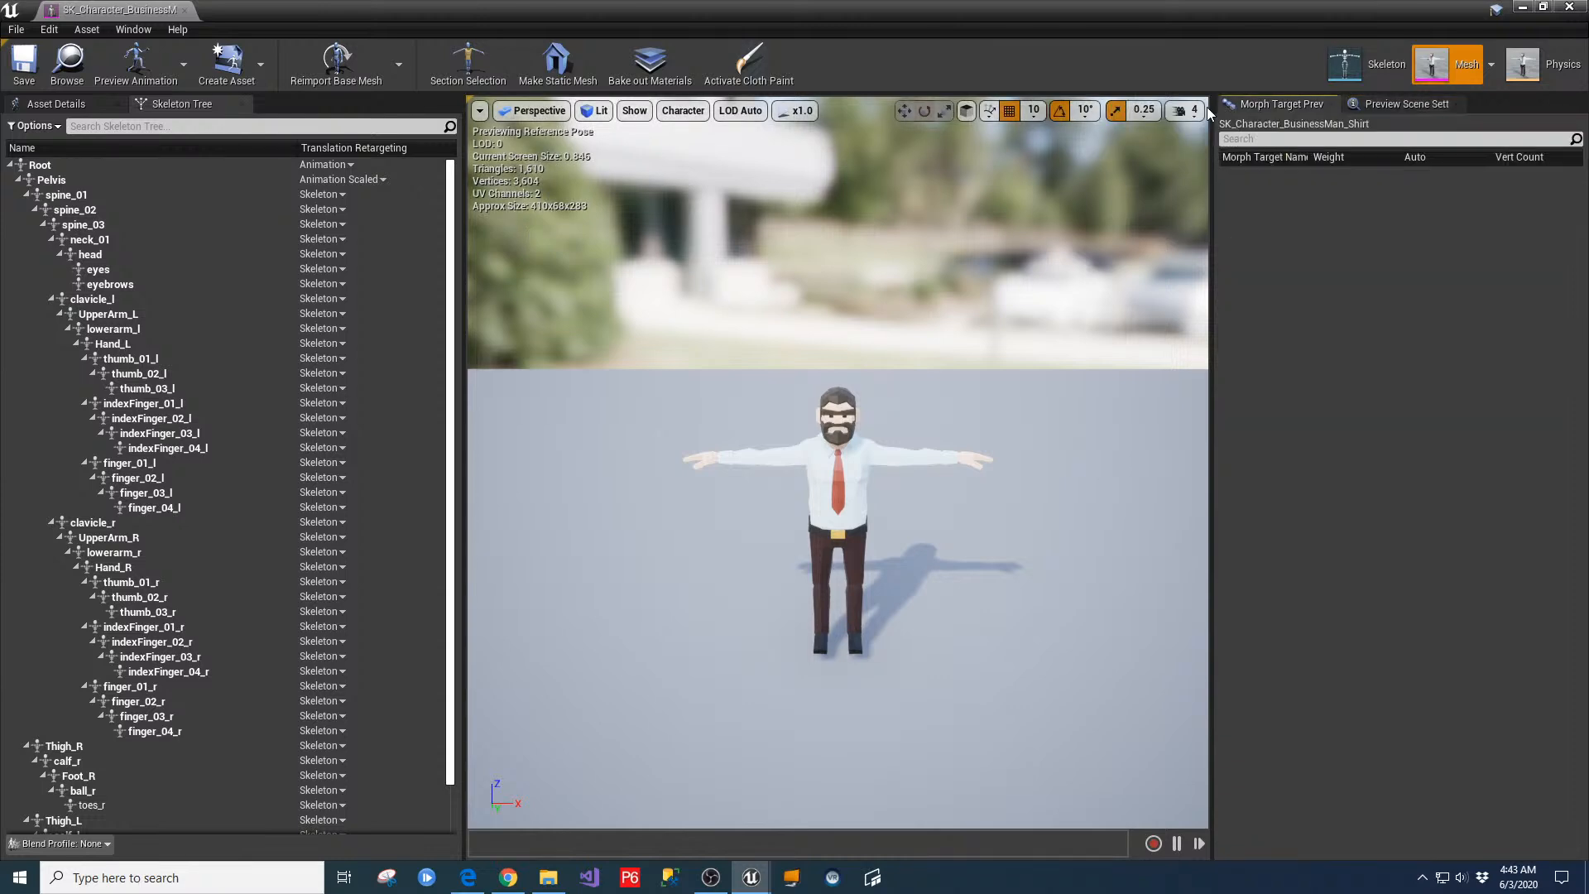
pyautogui.click(184, 11)
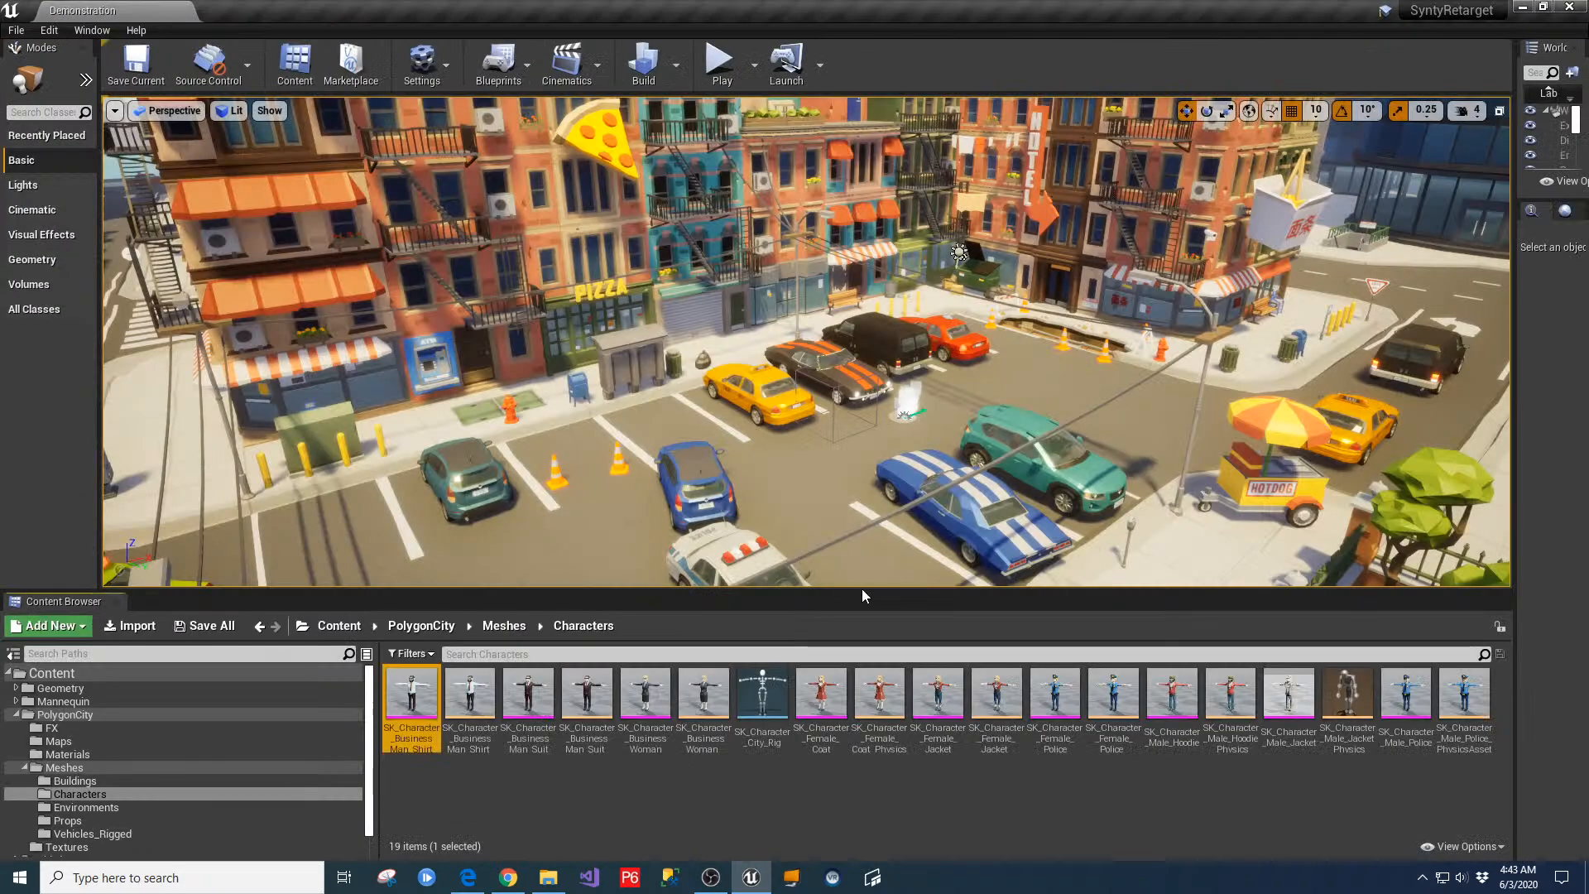
# Open the SK_Character_City_Rig skeleton and show its Retarget Manager
pyautogui.doubleClick(763, 699)
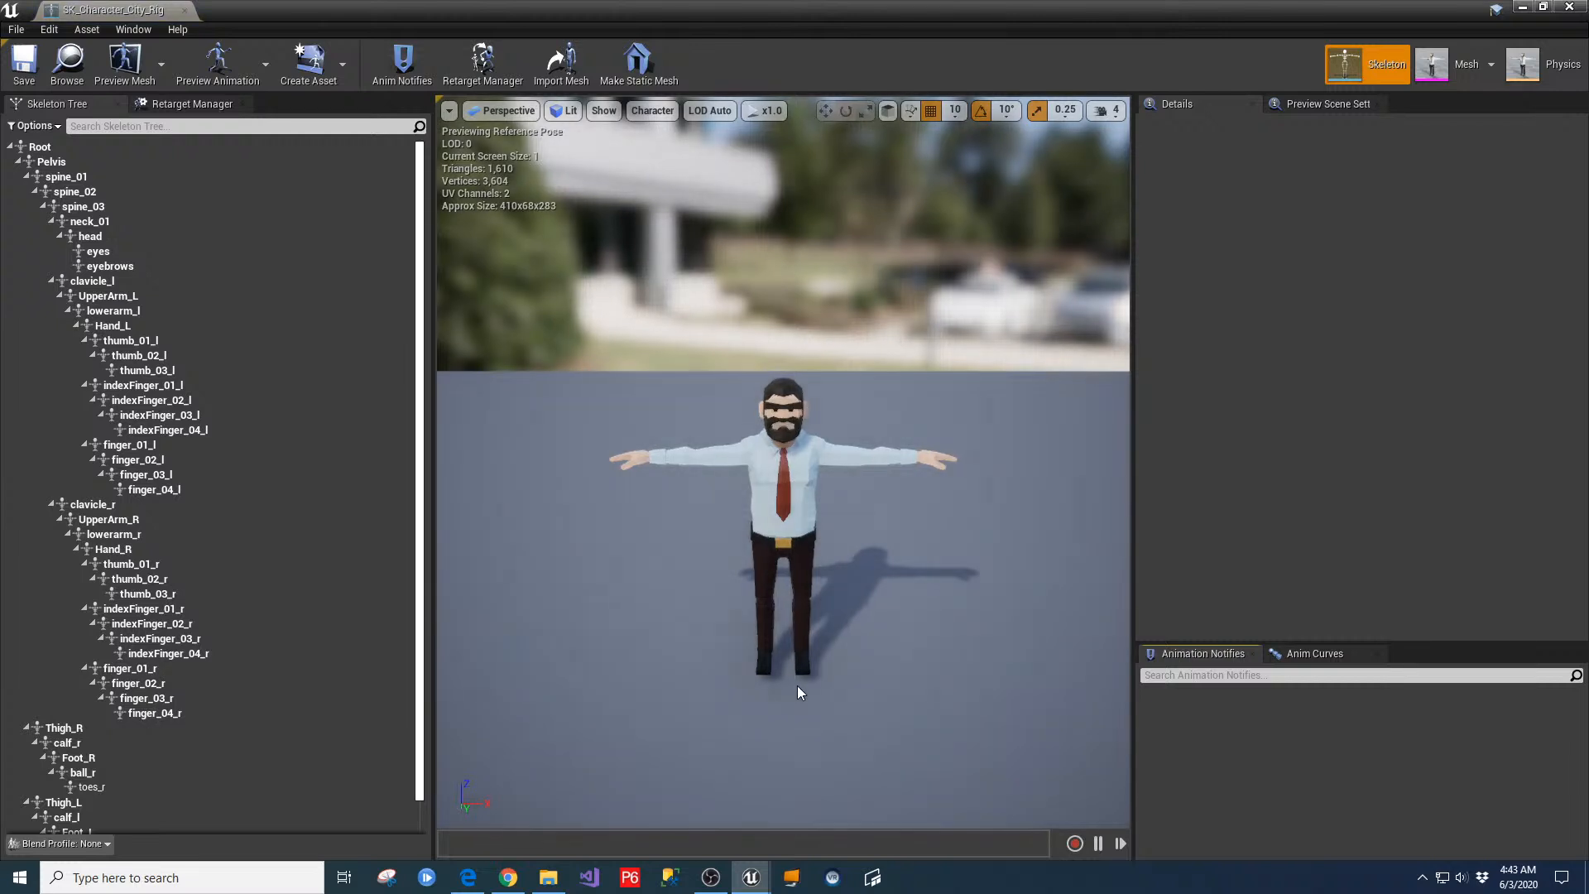
pyautogui.moveTo(415, 355); pyautogui.dragTo(294, 356)
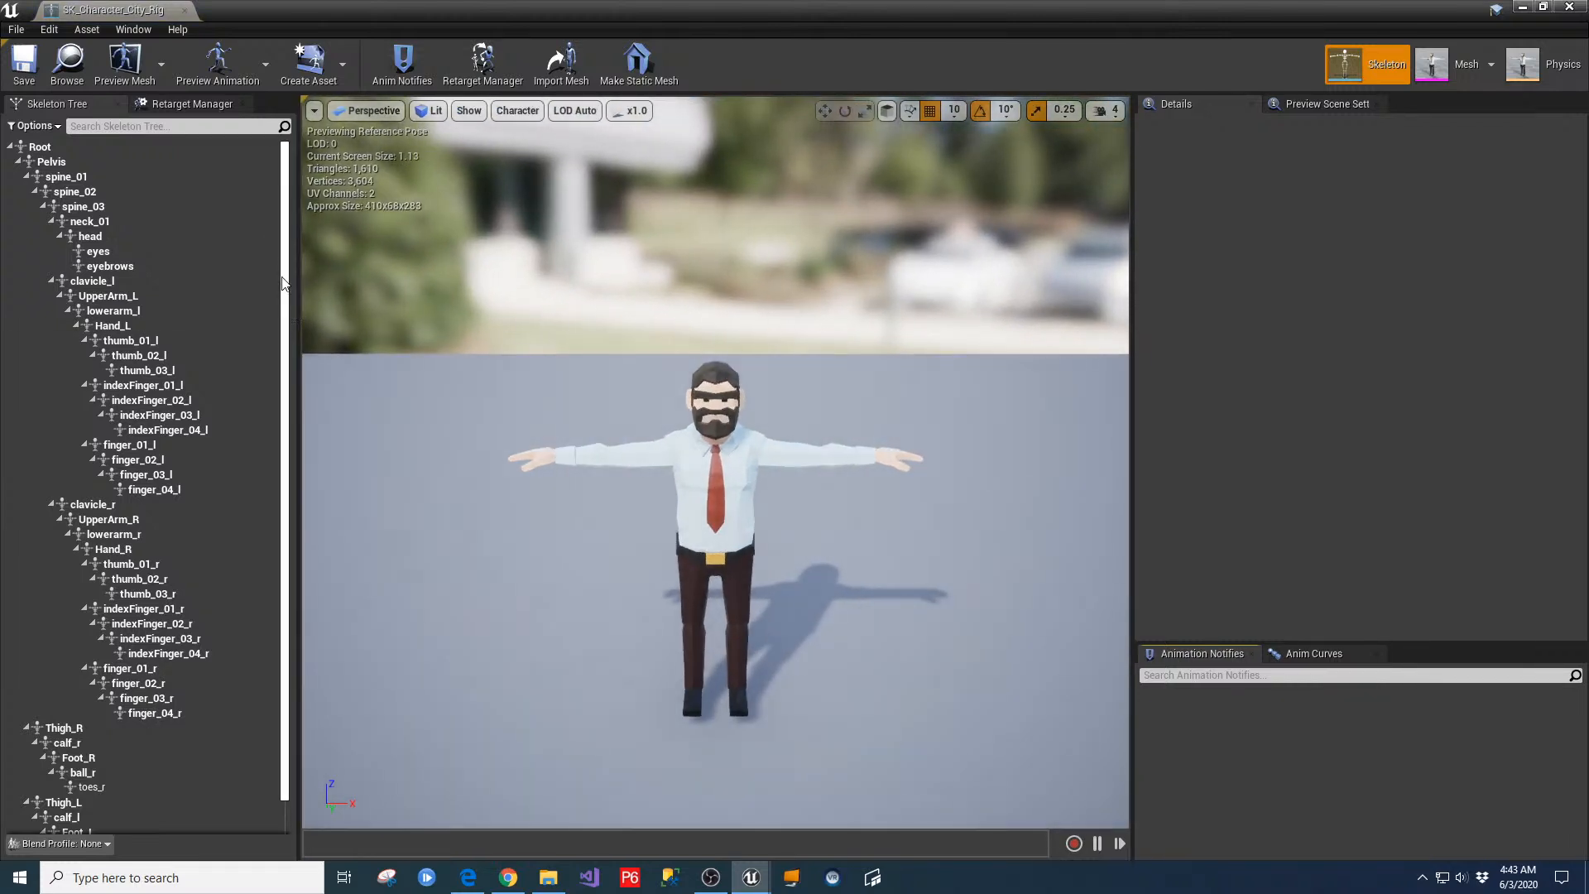
pyautogui.click(192, 104)
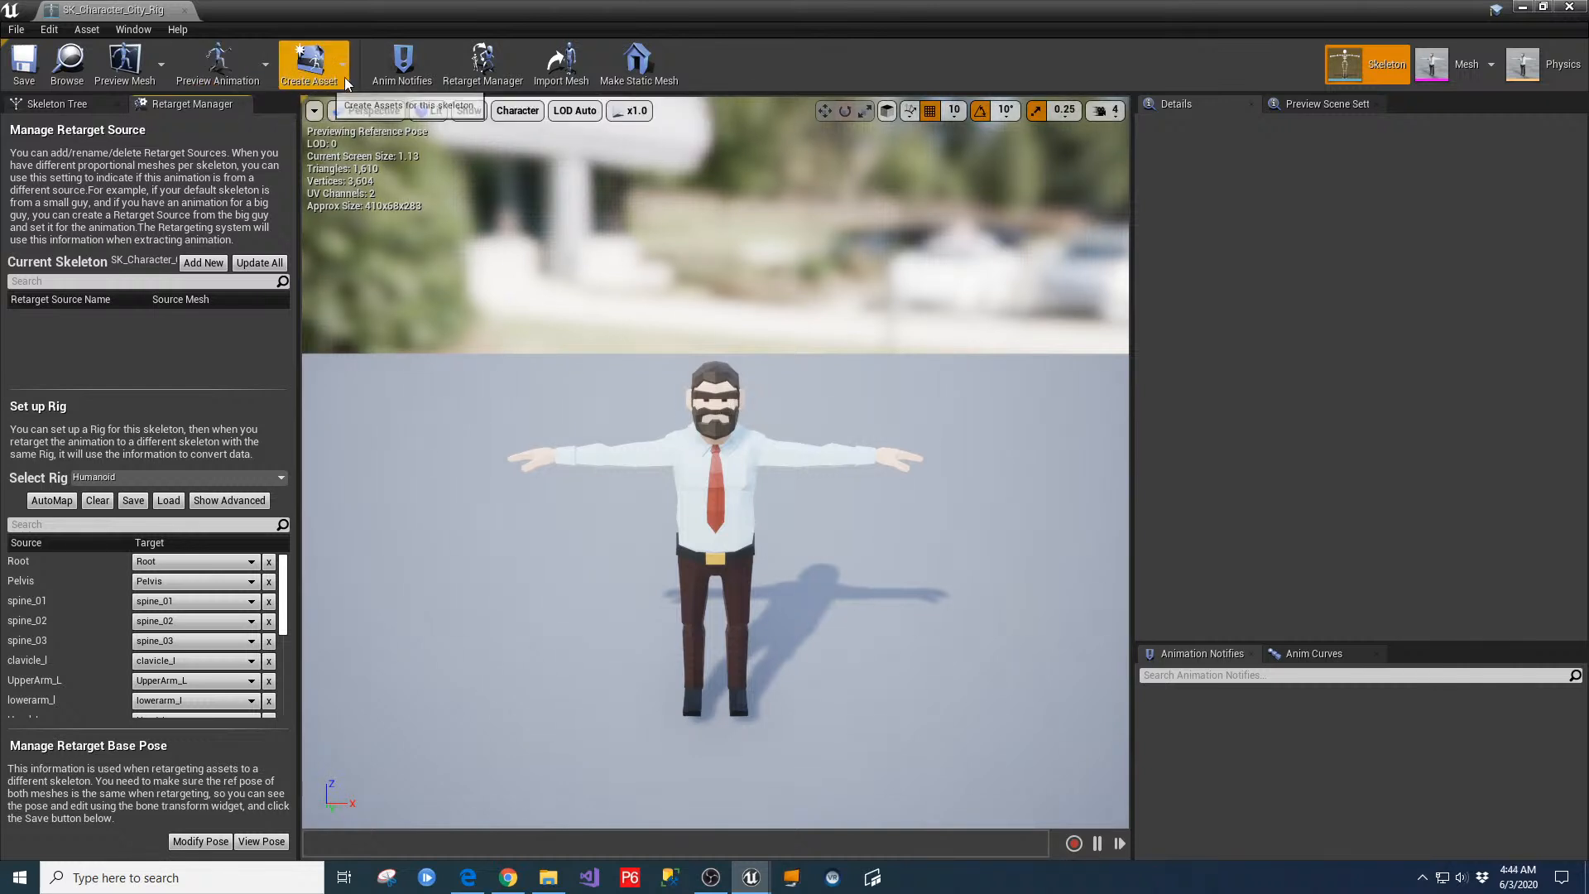
# Preview the skeleton with the SK_Character_BusinessMan_Suit mesh and show the preview scene settings
pyautogui.click(129, 64)
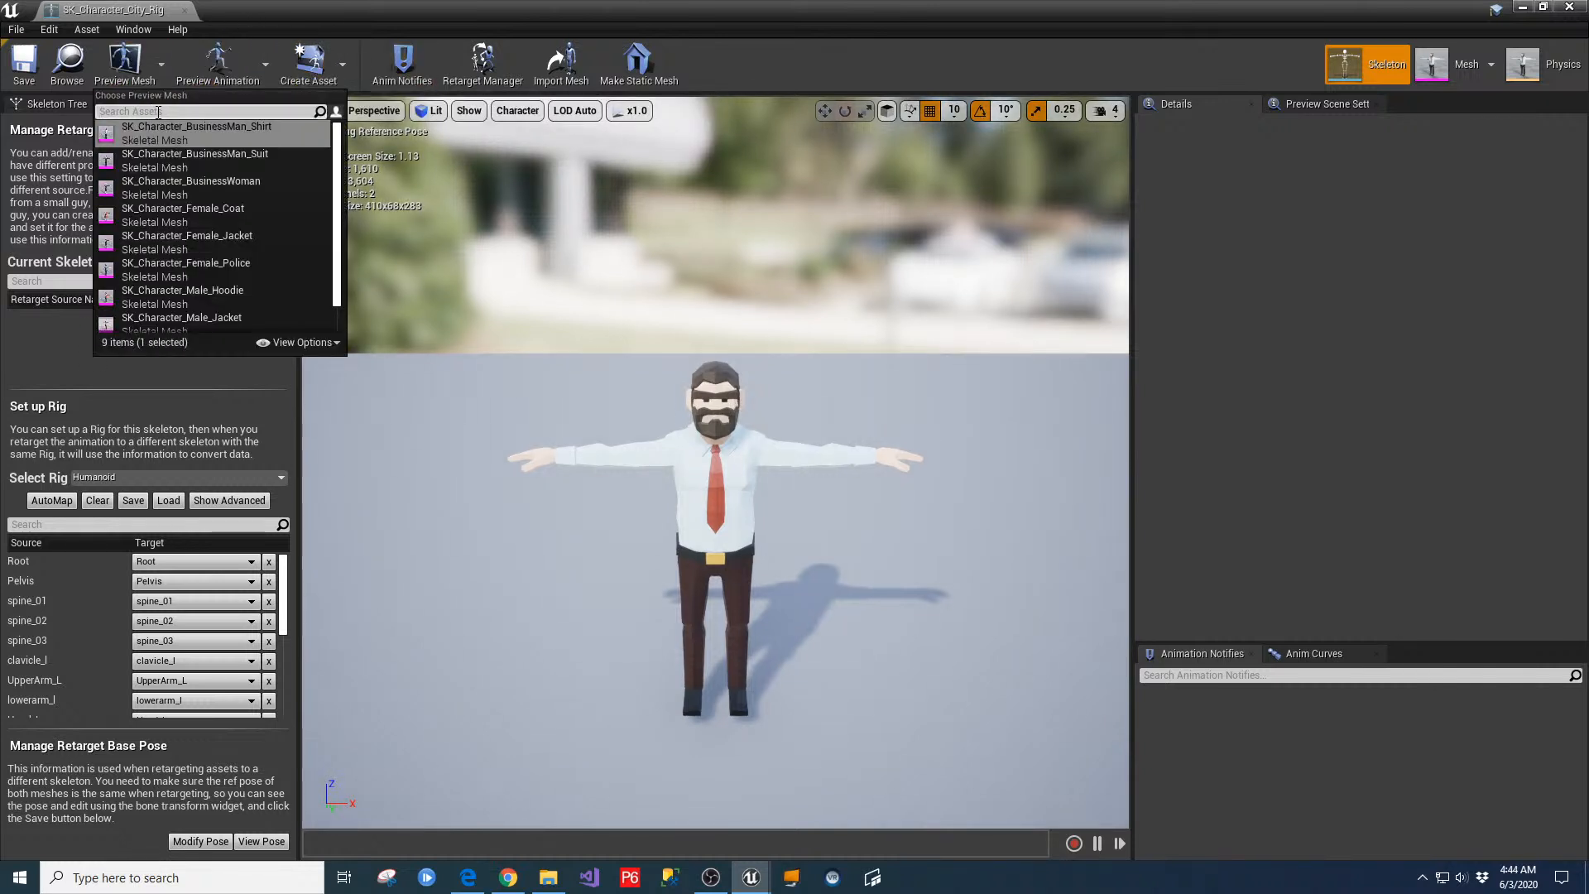
pyautogui.click(170, 160)
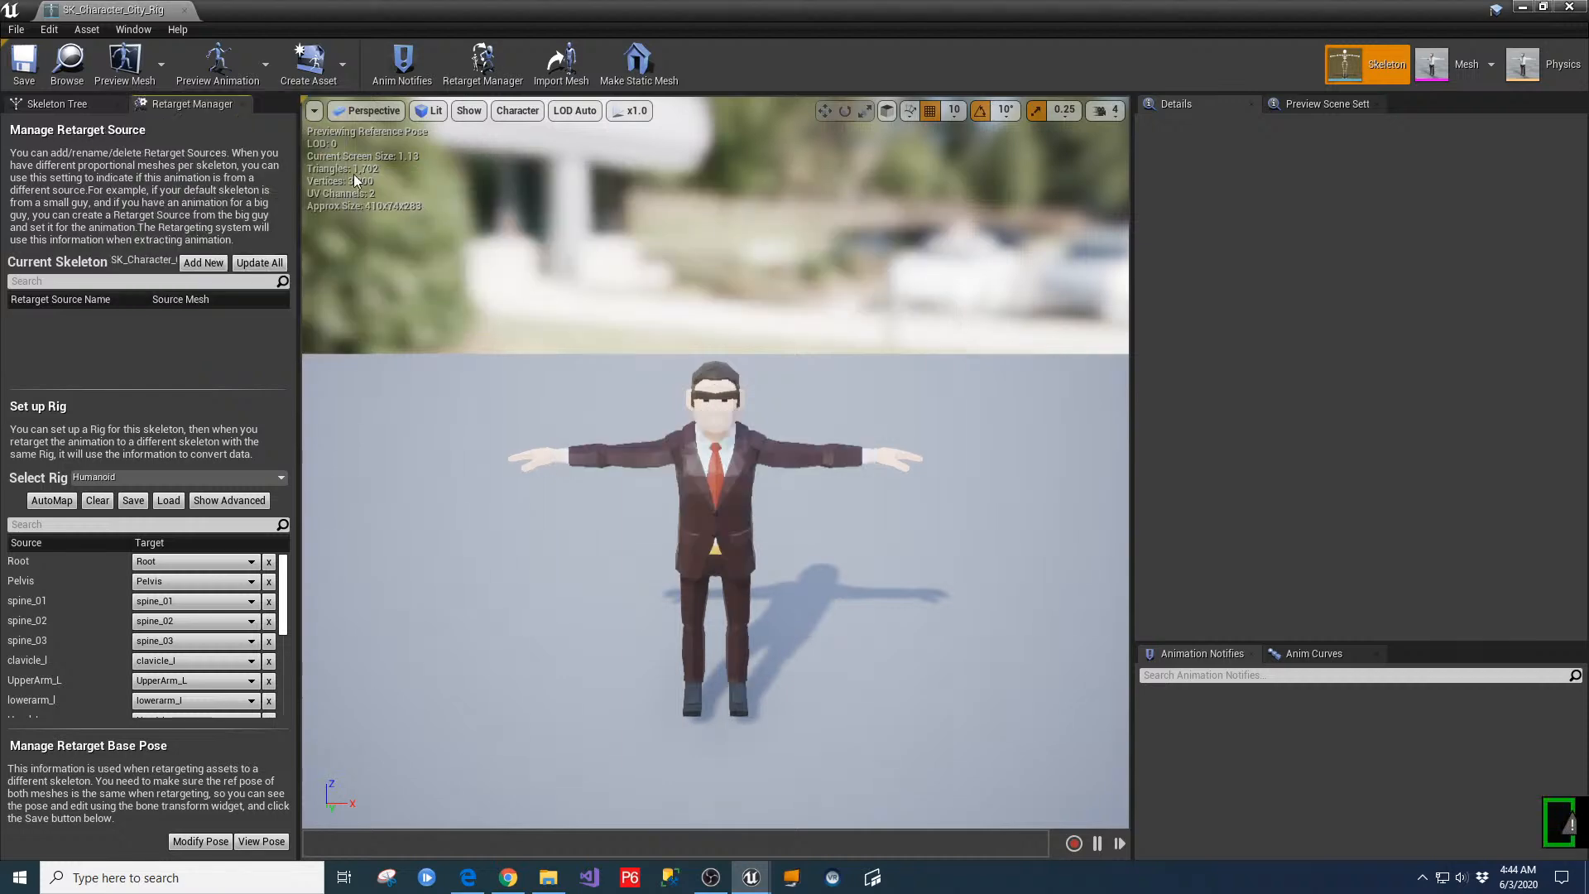
pyautogui.click(1326, 105)
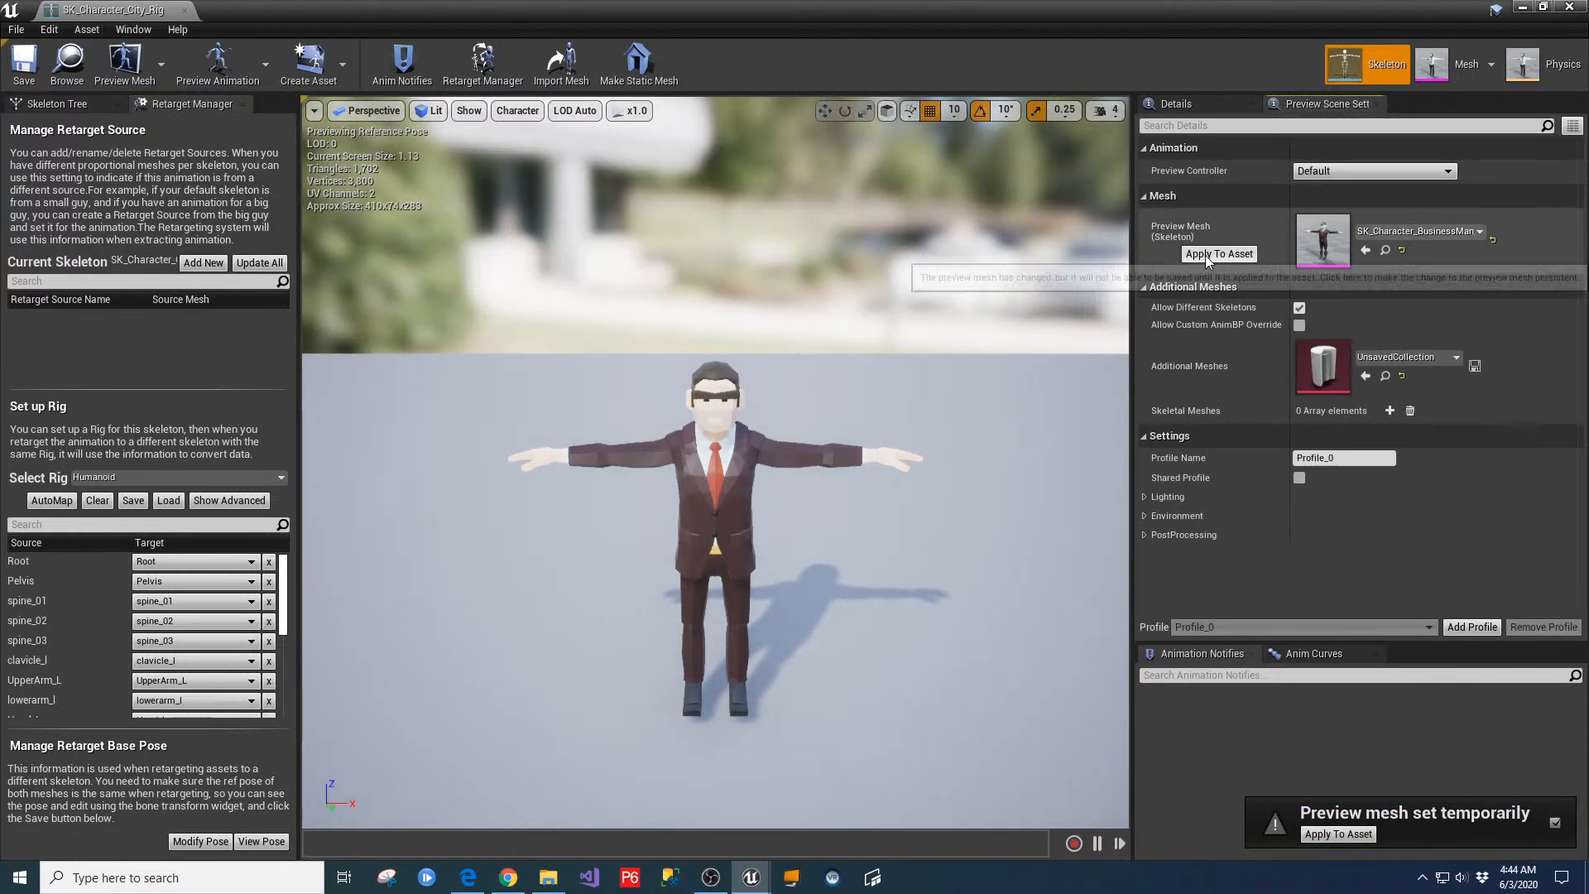
pyautogui.click(162, 65)
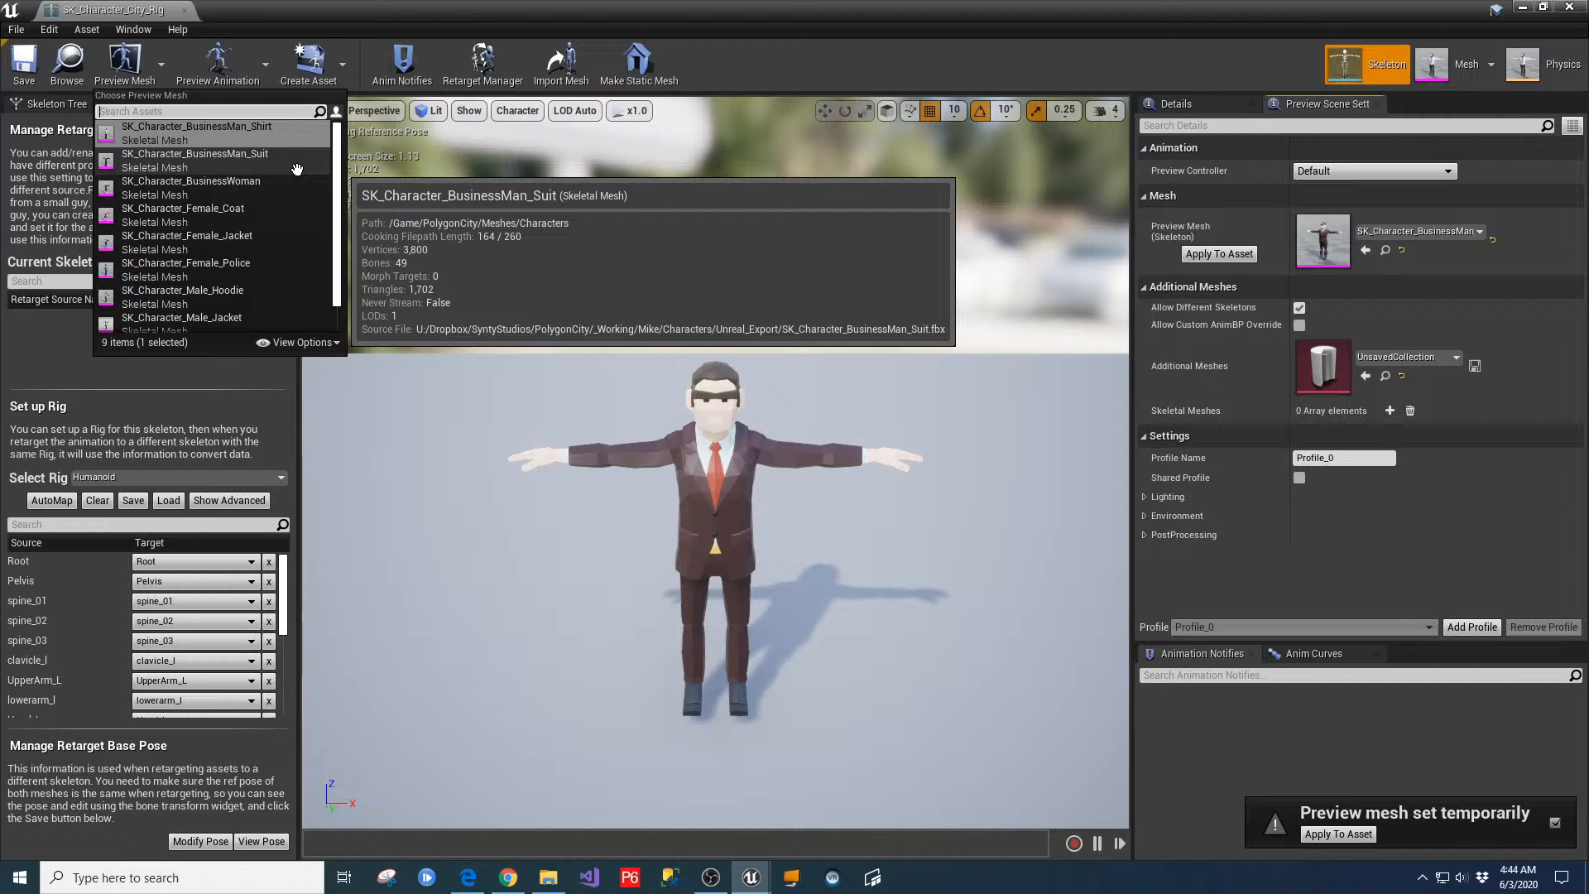
pyautogui.click(200, 157)
# Set the preview mesh to SK_Character_Male_Police and apply it to the skeleton asset
pyautogui.click(162, 66)
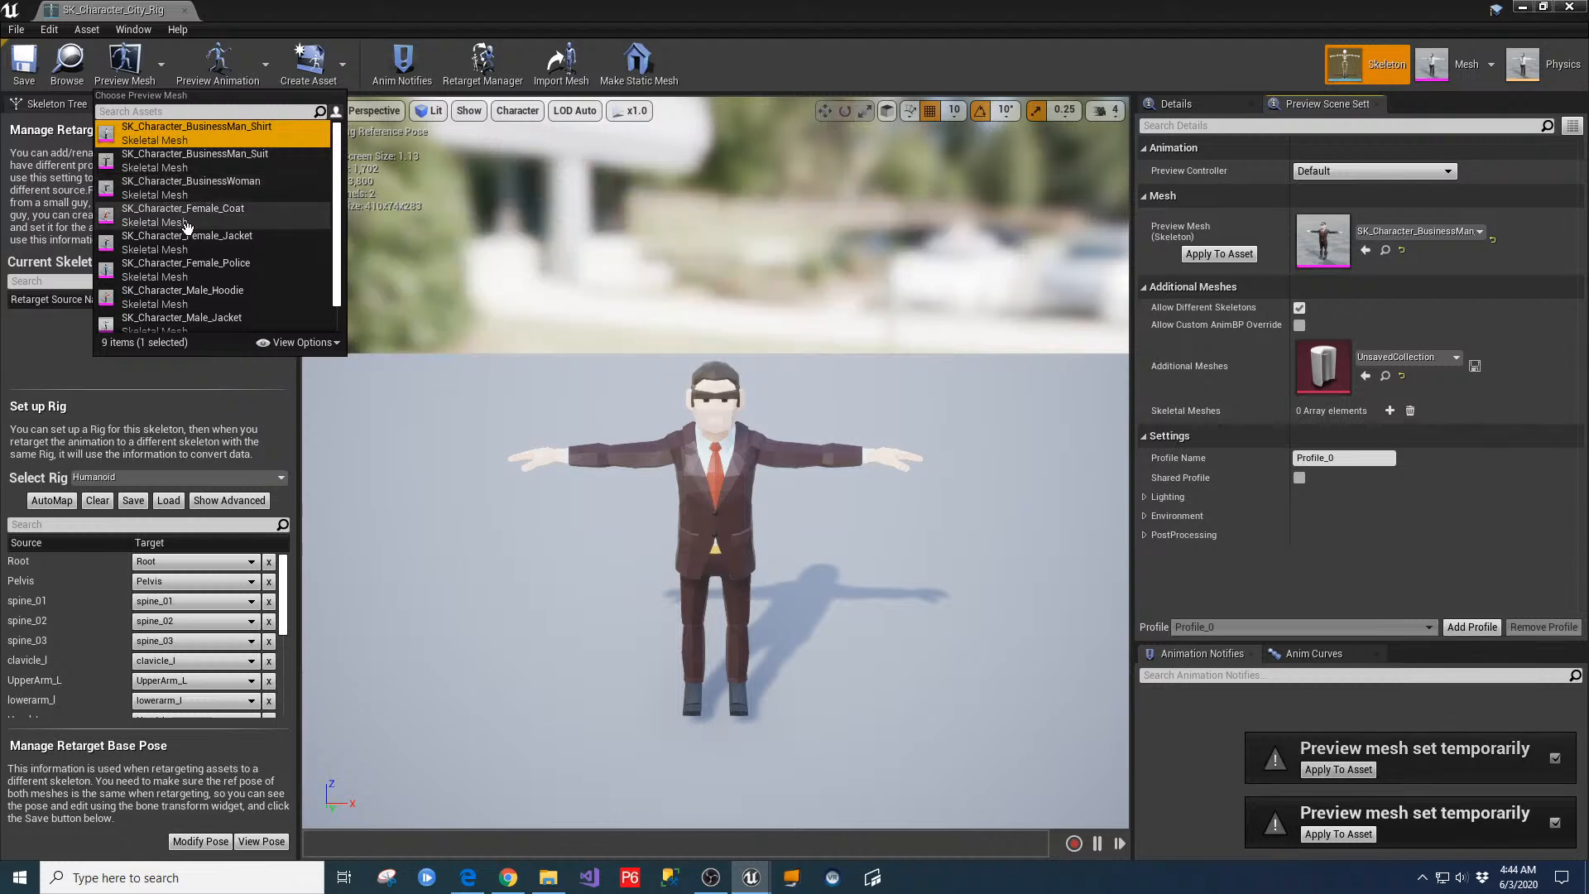
pyautogui.scroll(-1, 178, 265)
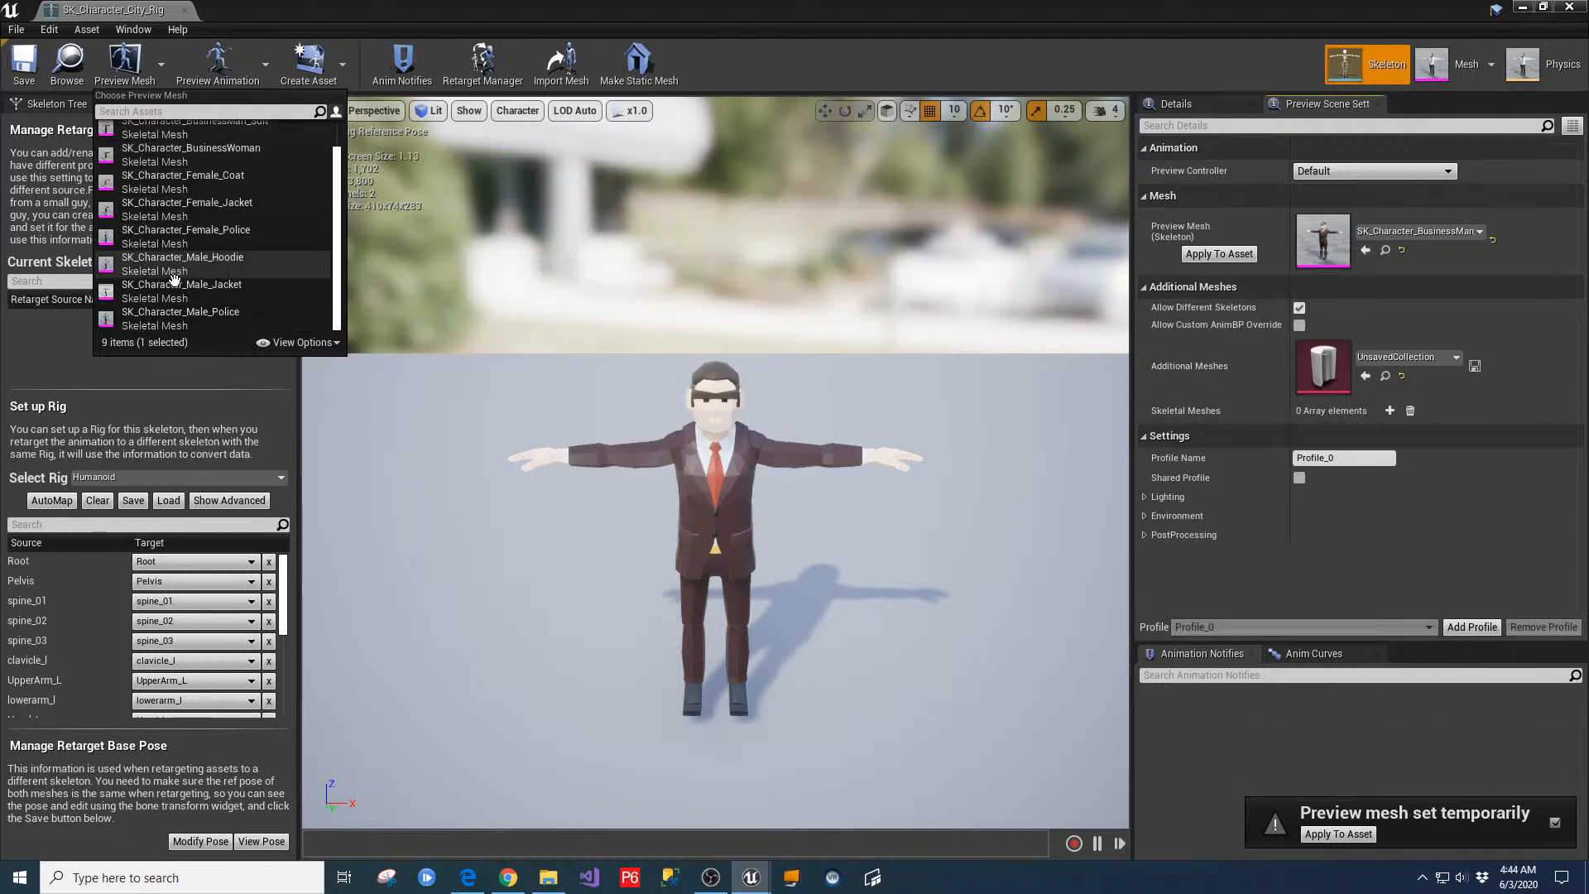
pyautogui.click(170, 316)
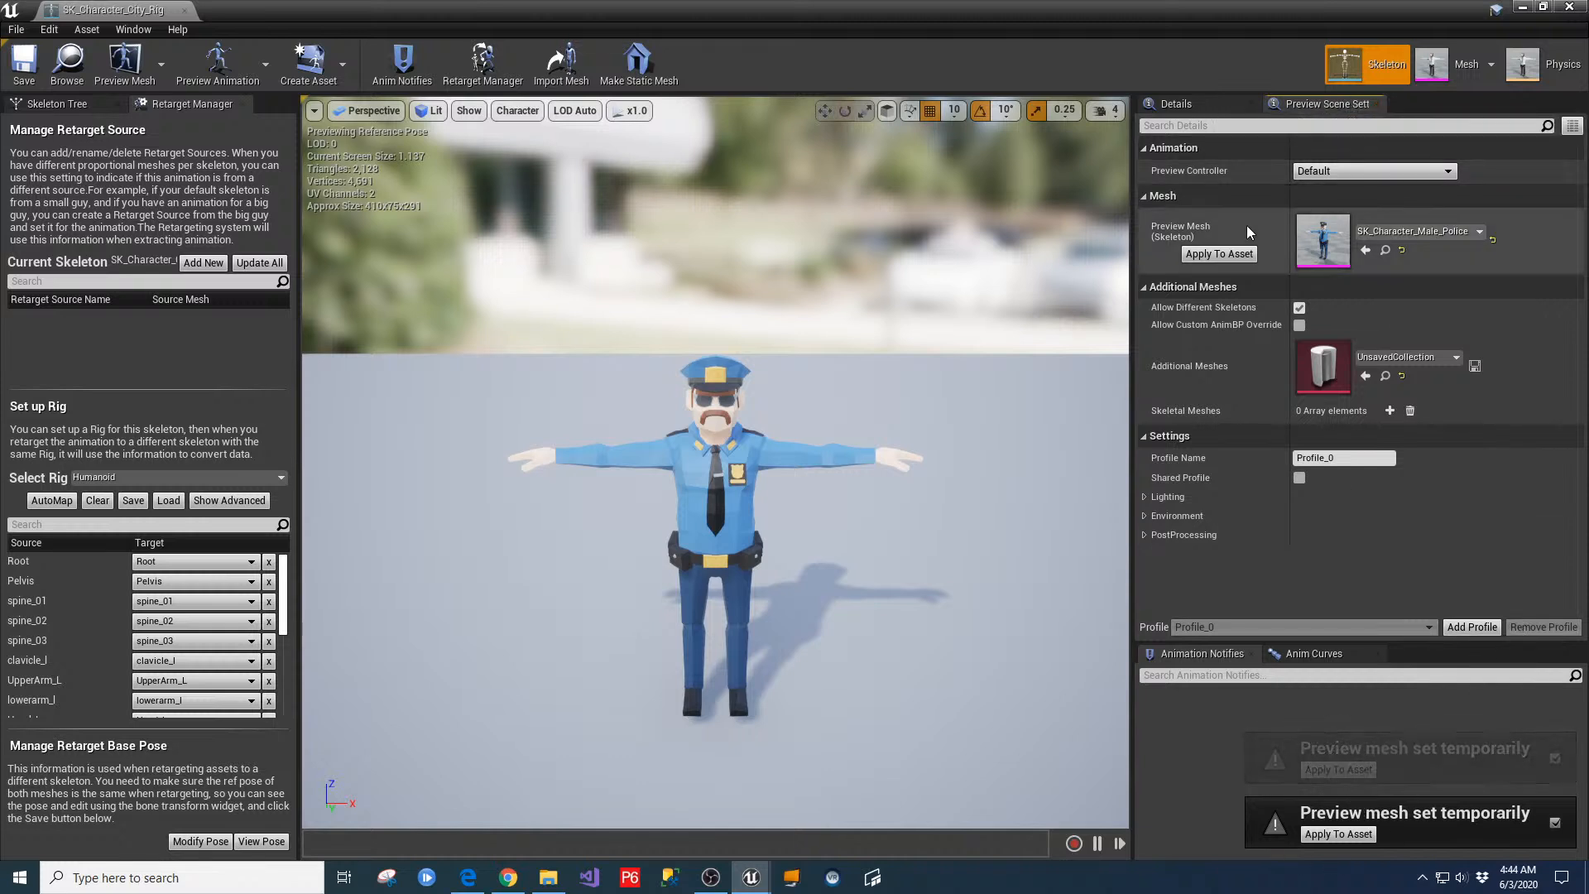
pyautogui.click(1219, 253)
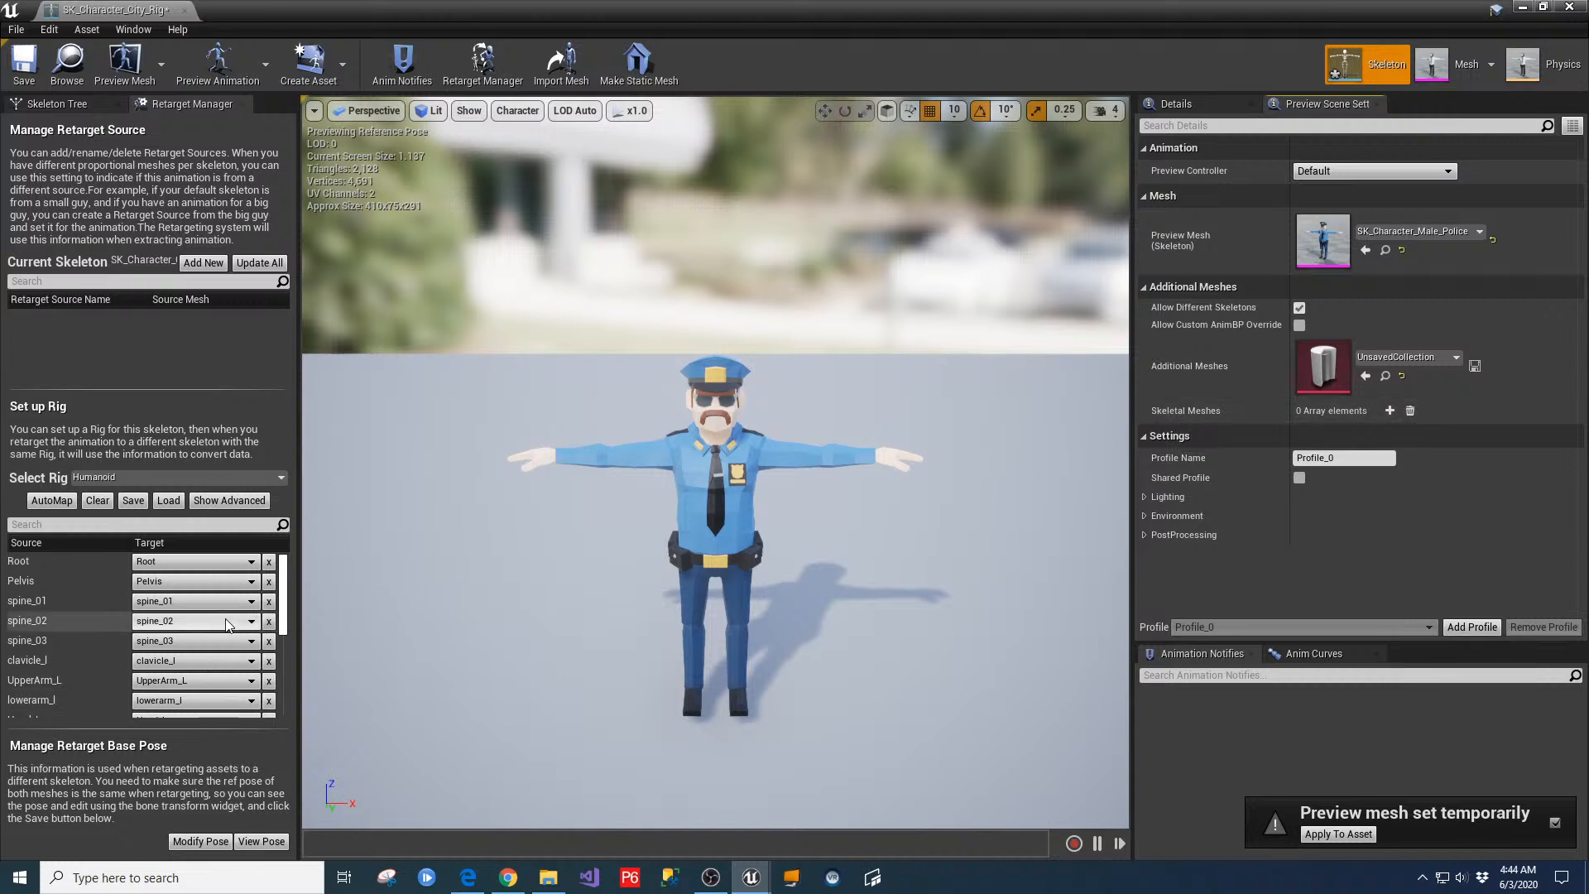
# Review the Humanoid rig's base bone mappings and show its advanced mappings
pyautogui.moveTo(297, 576); pyautogui.dragTo(322, 576)
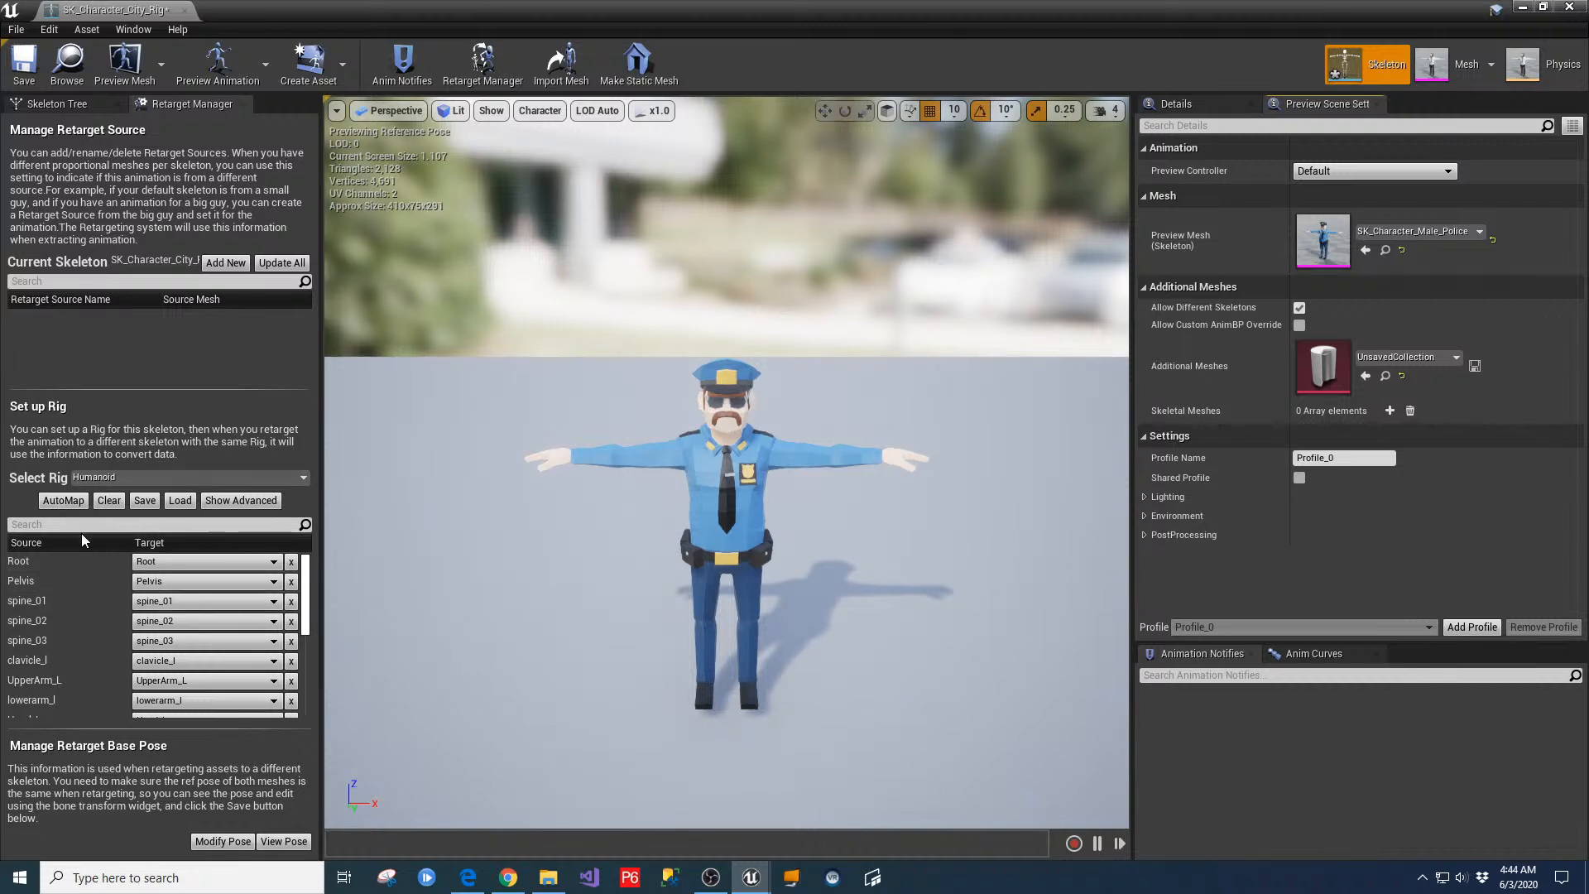
pyautogui.scroll(-1, 74, 574)
pyautogui.scroll(-8, 75, 574)
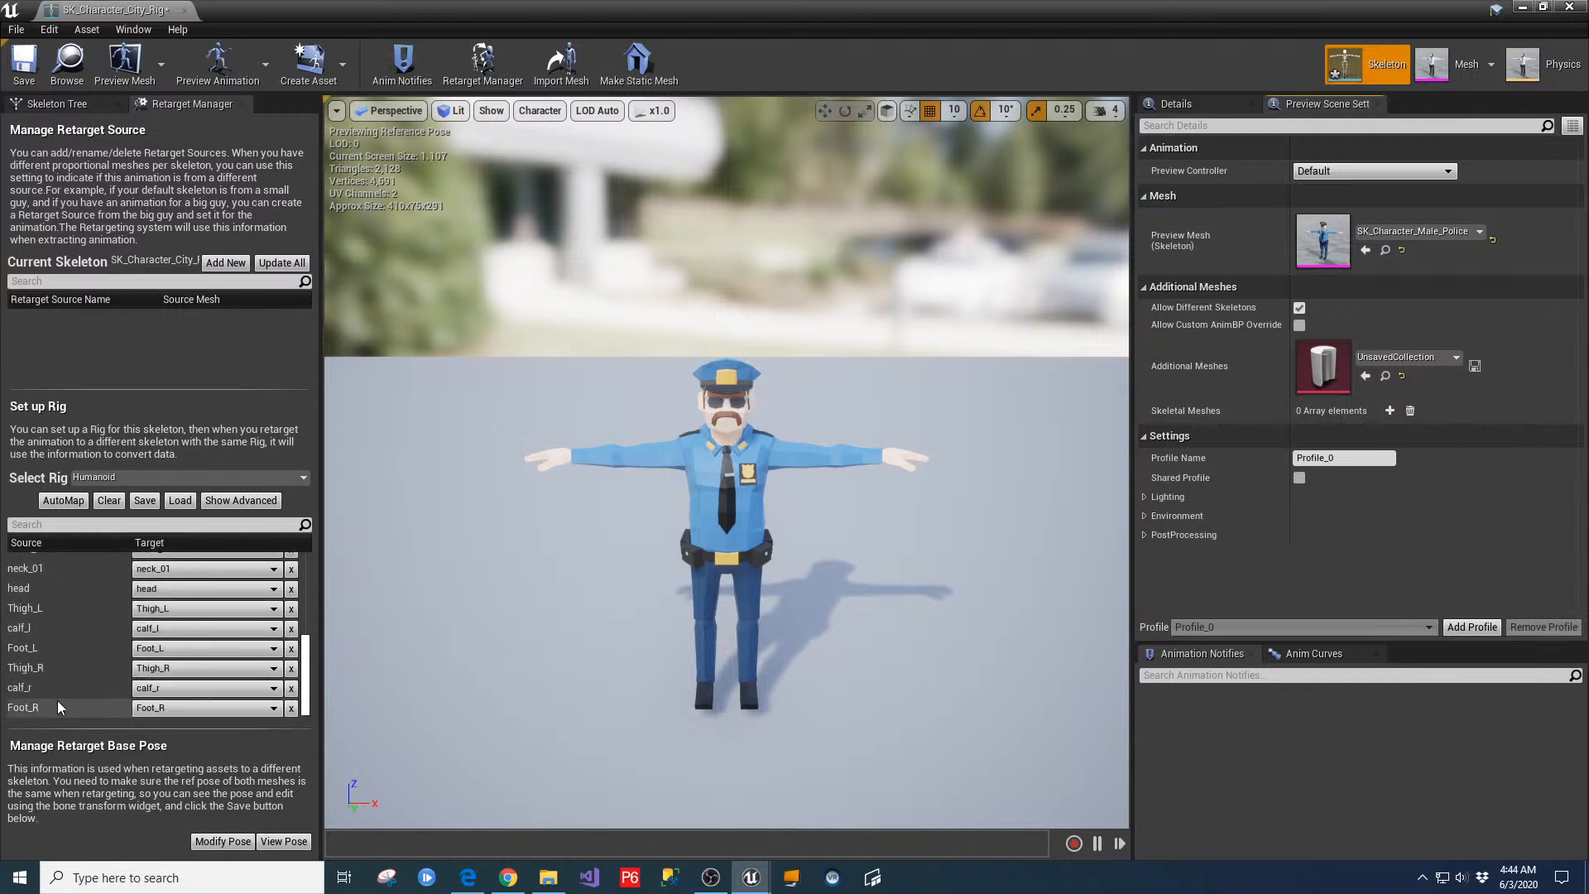
pyautogui.click(226, 501)
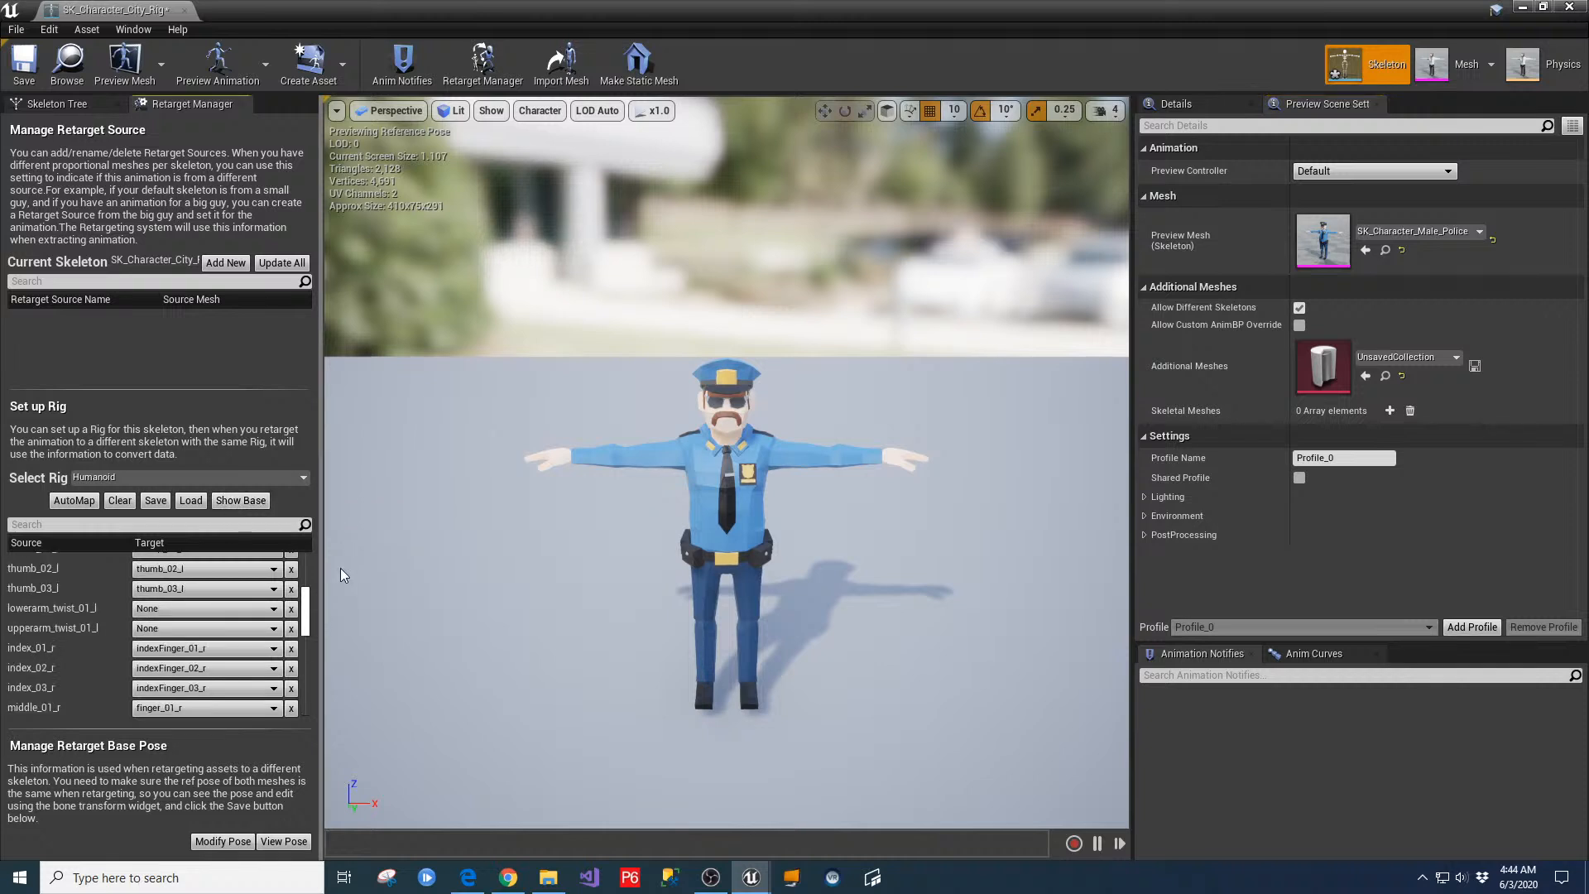
pyautogui.scroll(-3, 306, 617)
pyautogui.scroll(4, 306, 619)
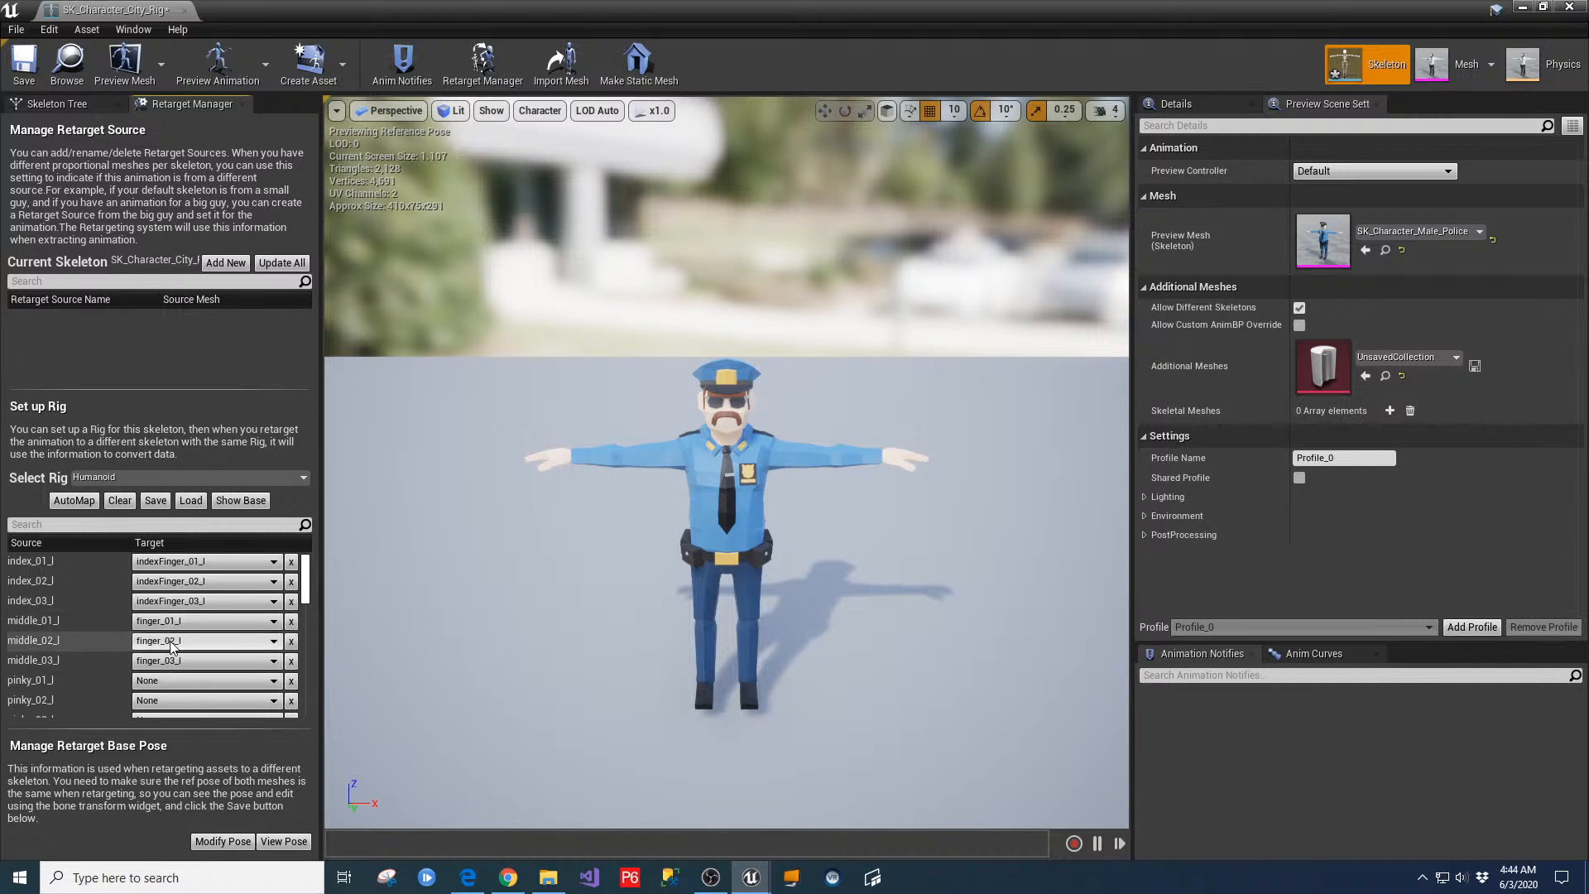
# Map the left pinky nodes pinky_01_l, pinky_02_l and pinky_03_l to finger_01_l, finger_02_l and finger_03_l
pyautogui.click(54, 683)
pyautogui.scroll(-2, 82, 666)
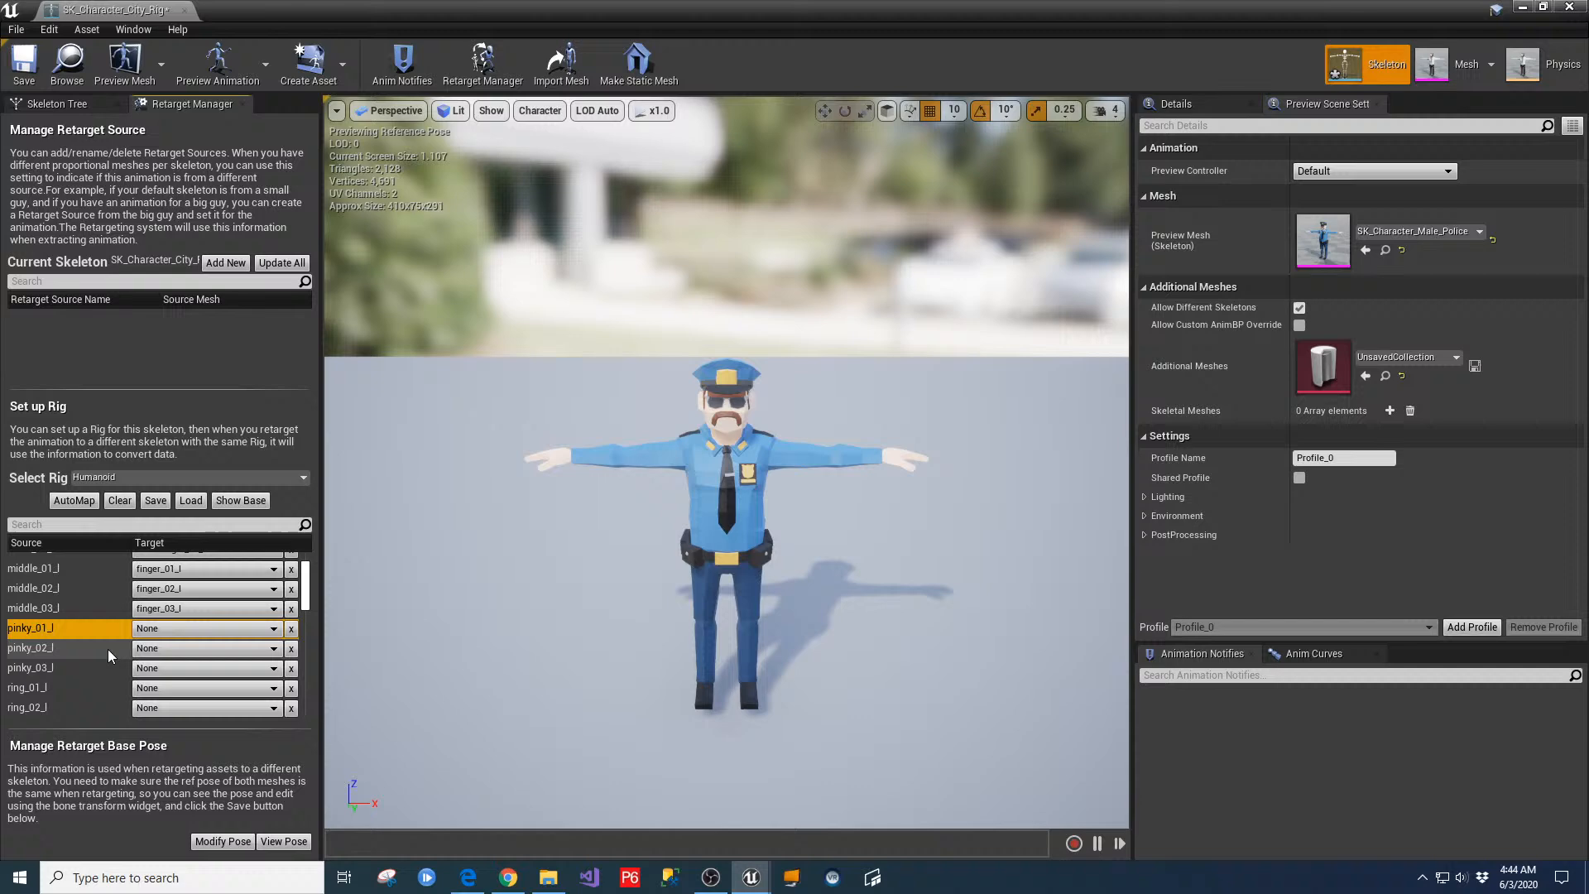
pyautogui.click(197, 635)
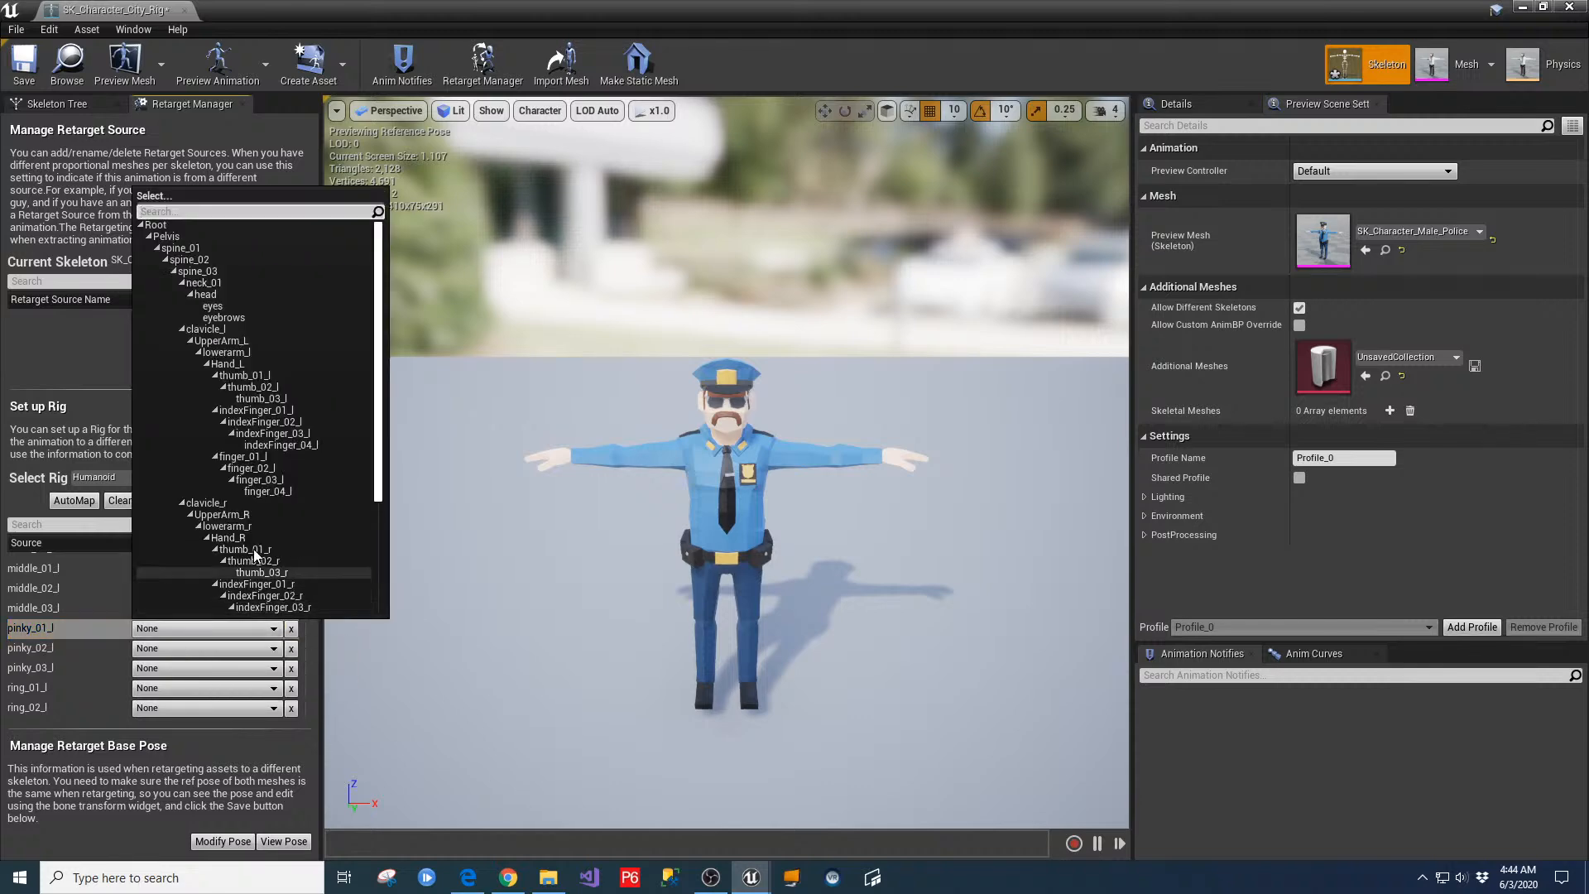
pyautogui.click(250, 457)
pyautogui.click(24, 649)
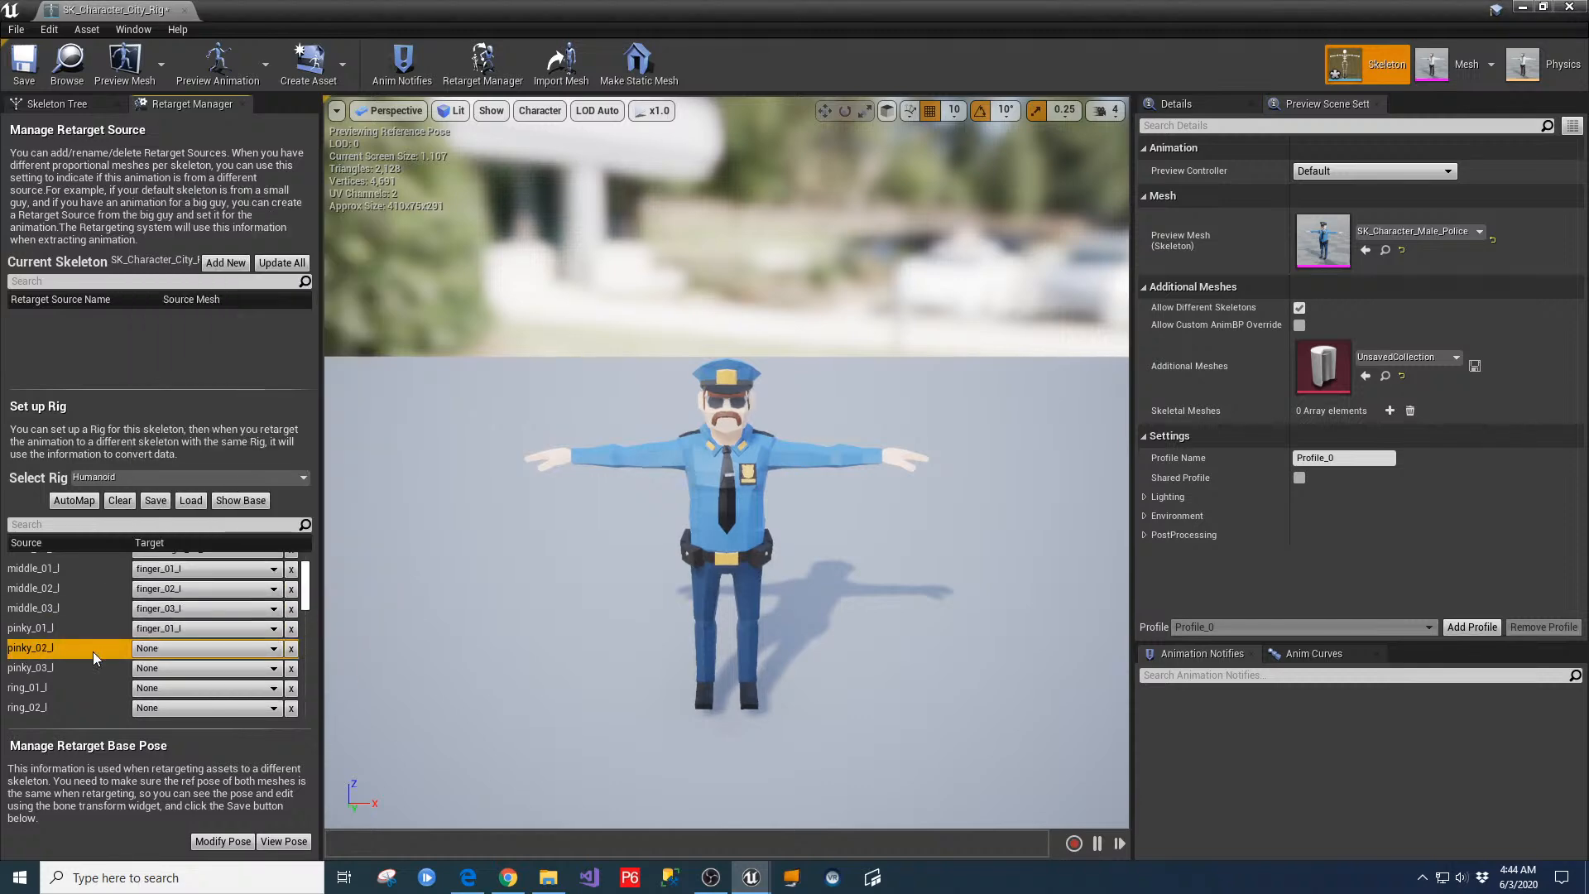
pyautogui.click(203, 648)
pyautogui.click(244, 490)
pyautogui.click(33, 668)
pyautogui.click(166, 667)
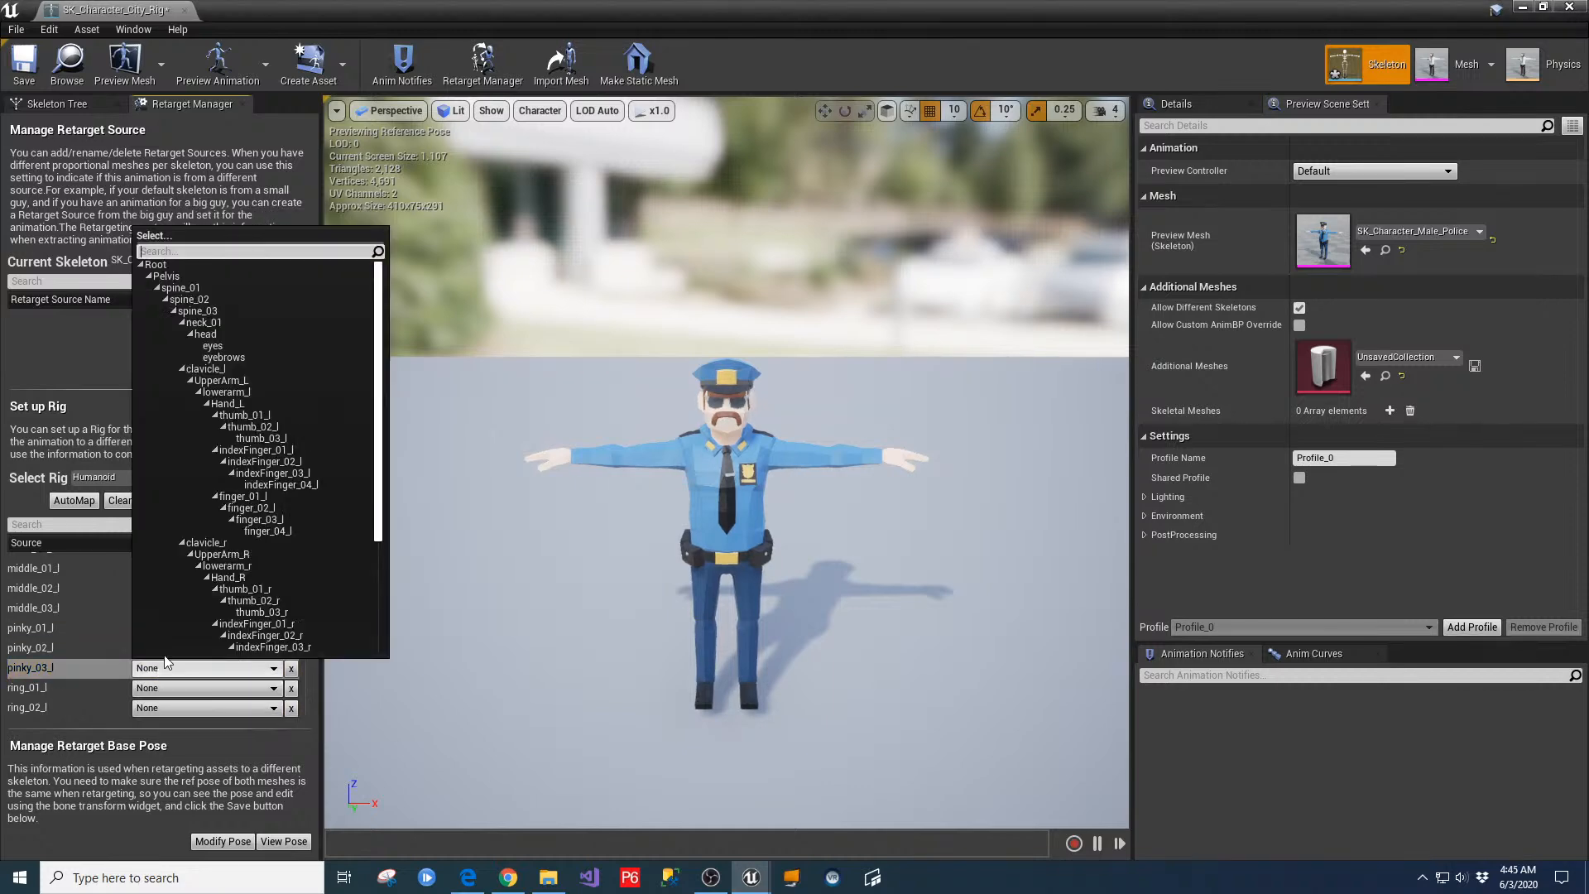
pyautogui.click(259, 519)
# Map the left ring nodes ring_01_l, ring_02_l and ring_03_l to finger_01_l, finger_02_l and finger_03_l
pyautogui.click(37, 692)
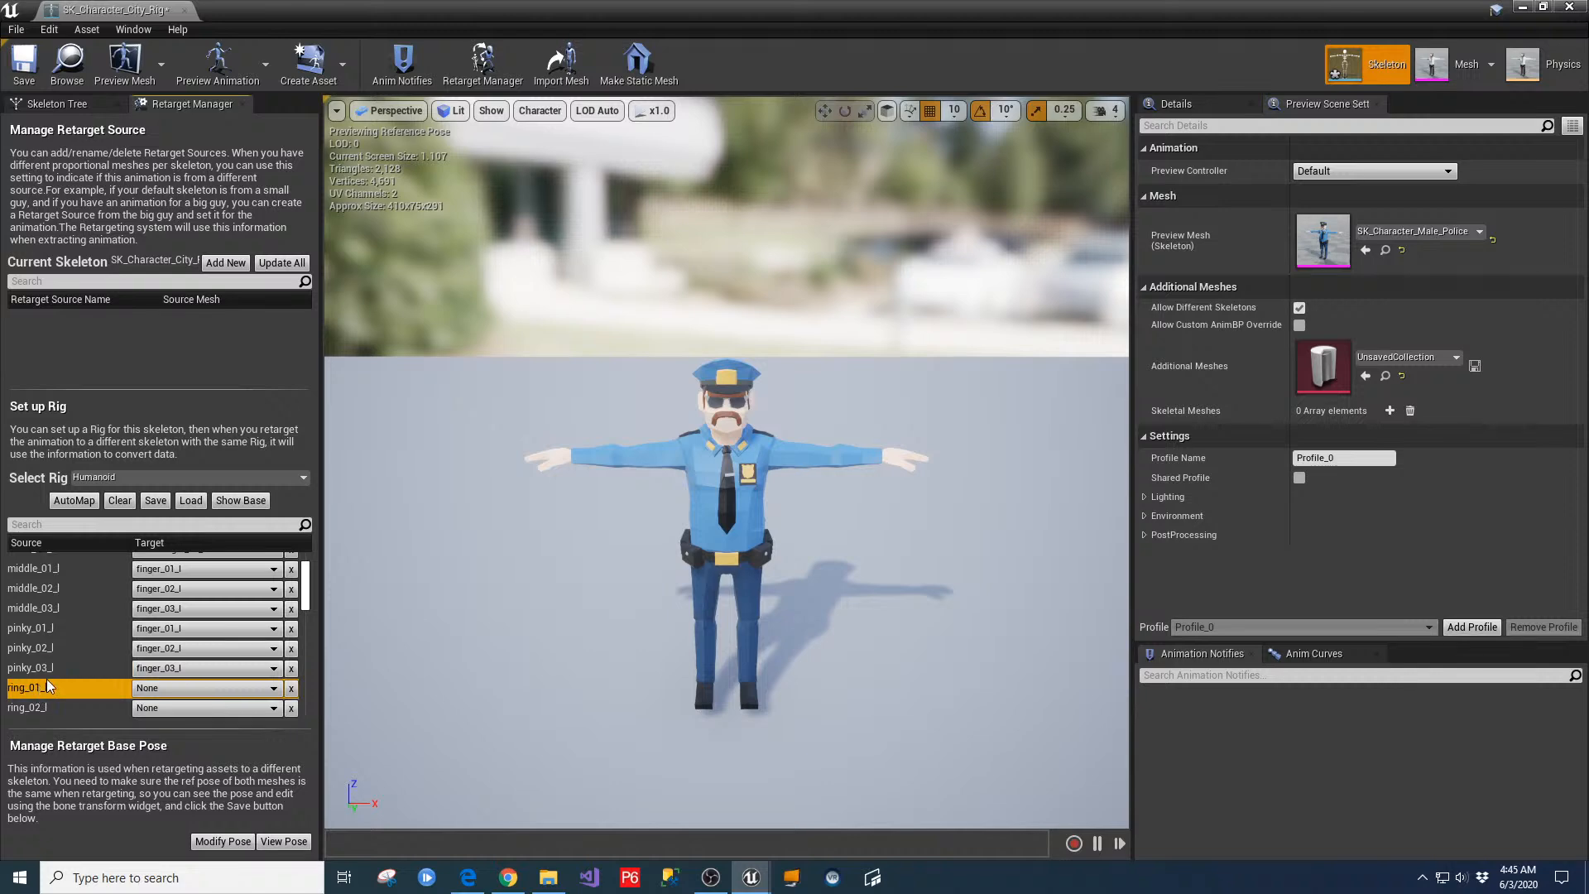
pyautogui.scroll(-2, 78, 644)
pyautogui.click(160, 613)
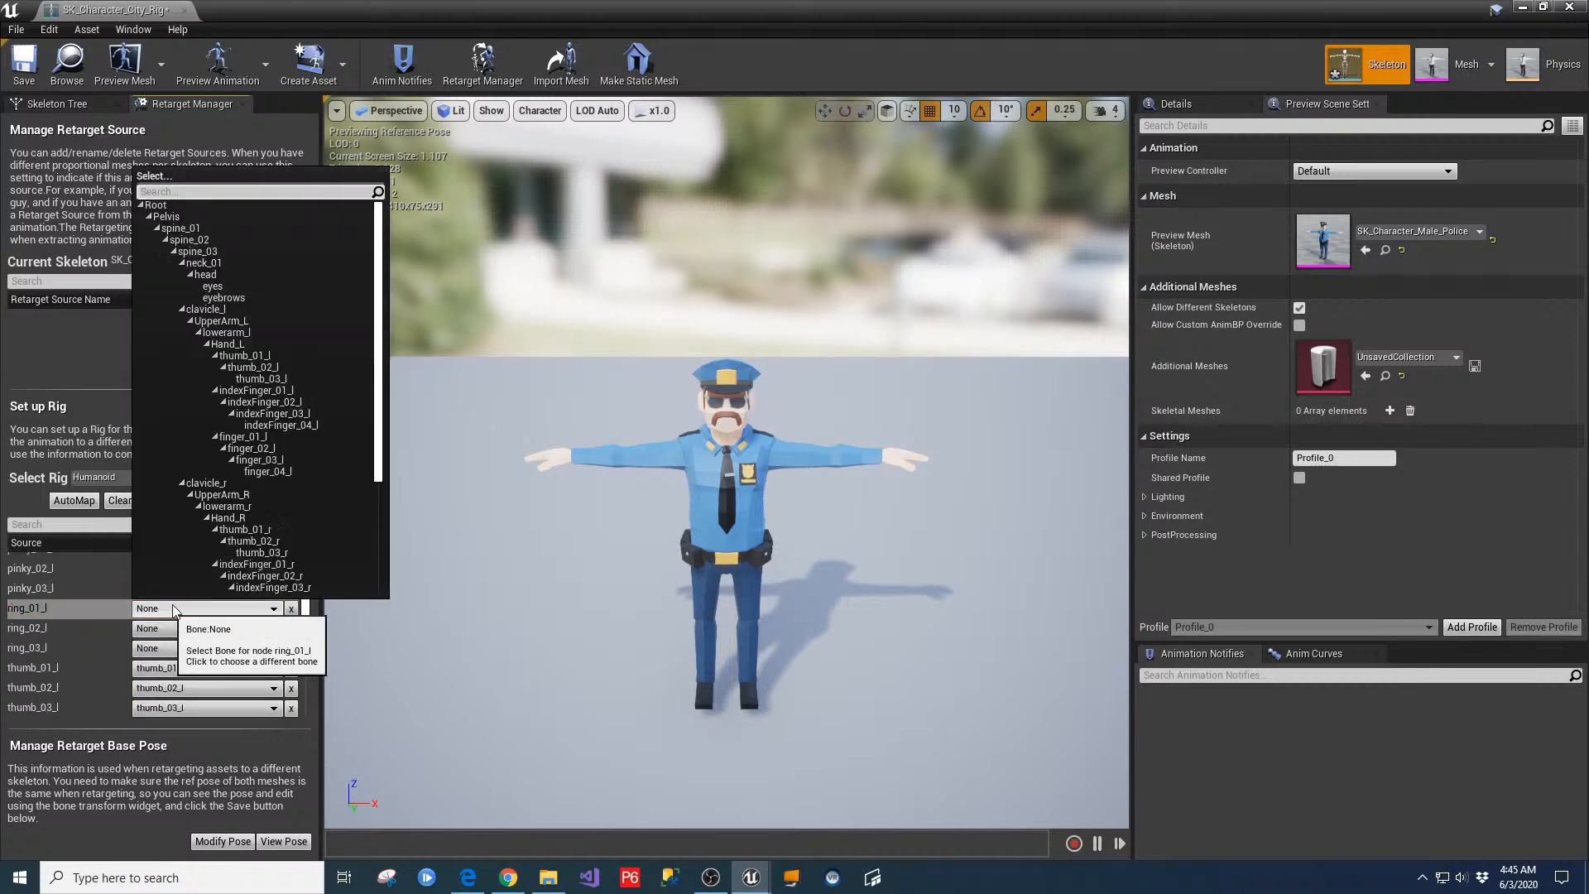
pyautogui.click(248, 442)
pyautogui.click(74, 632)
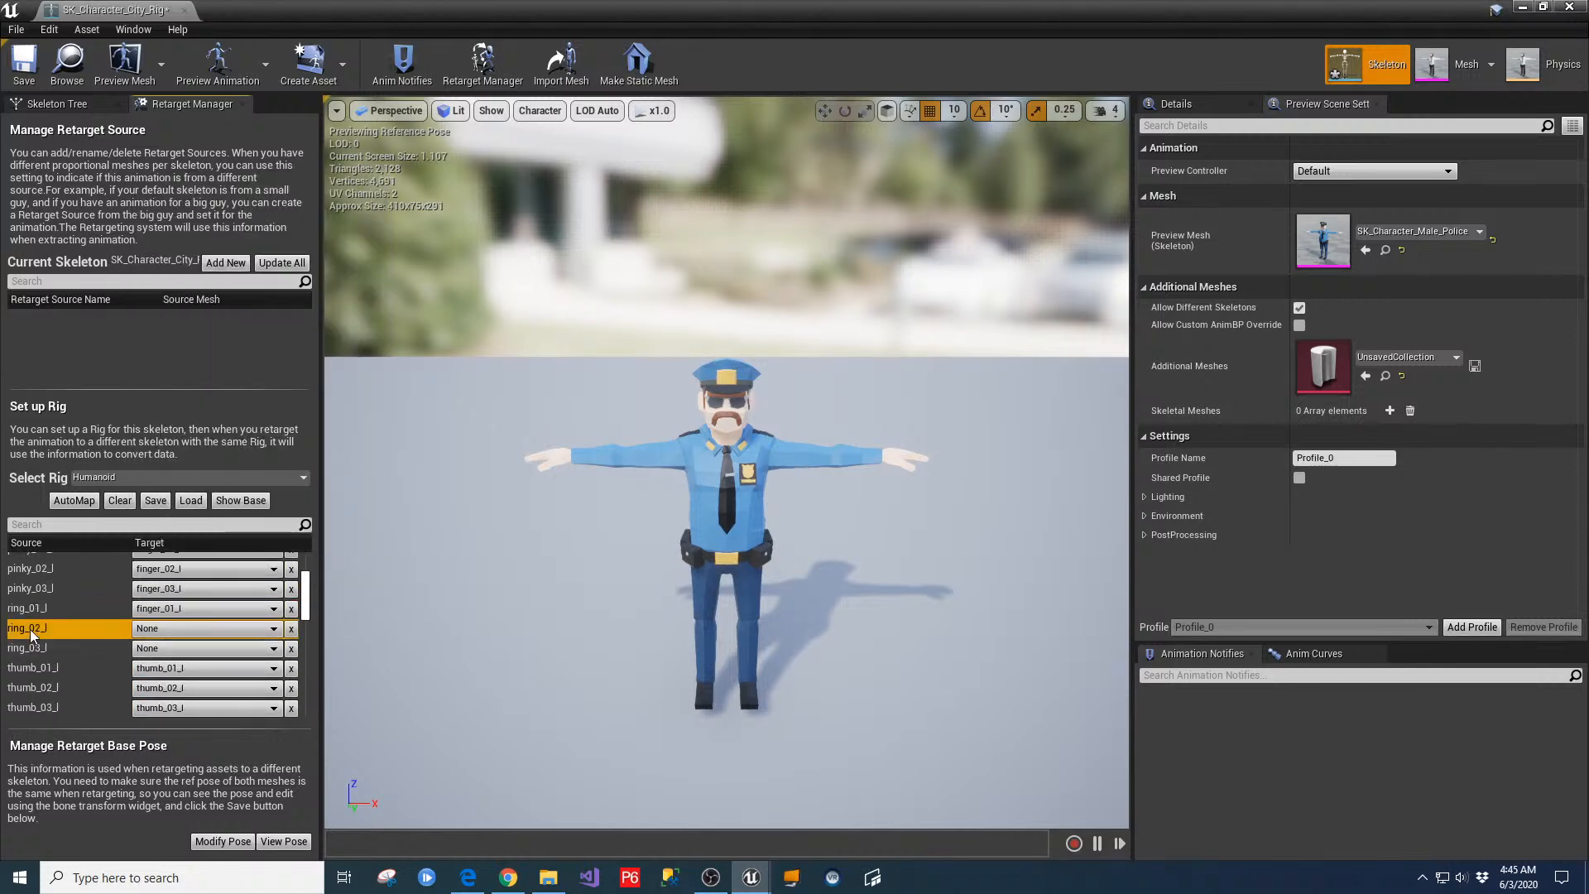
pyautogui.click(206, 629)
pyautogui.click(251, 468)
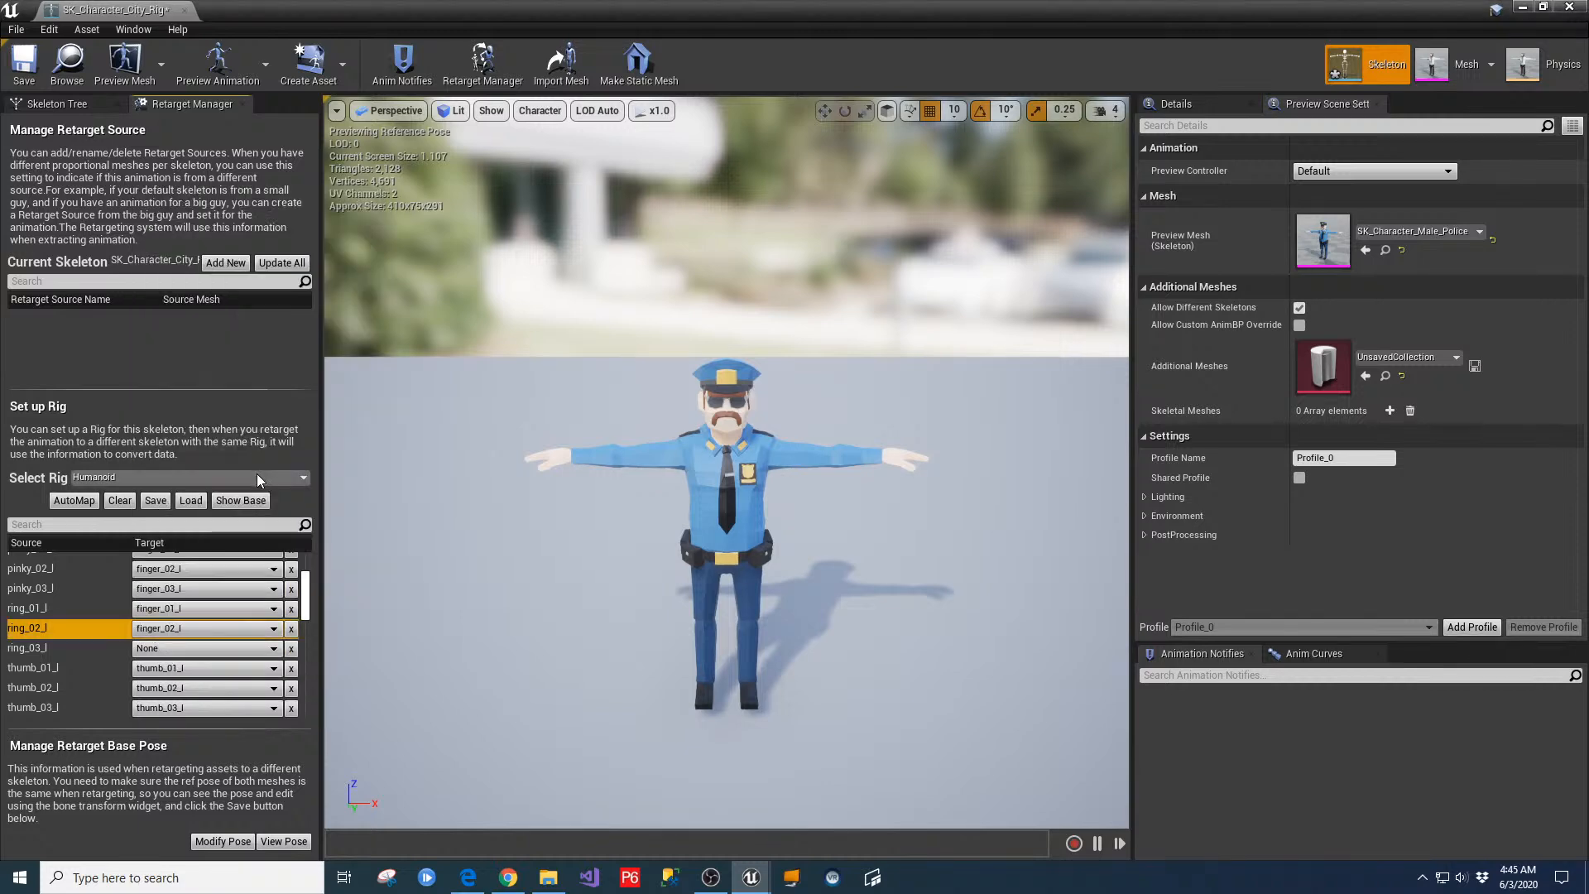
pyautogui.click(25, 648)
pyautogui.click(203, 648)
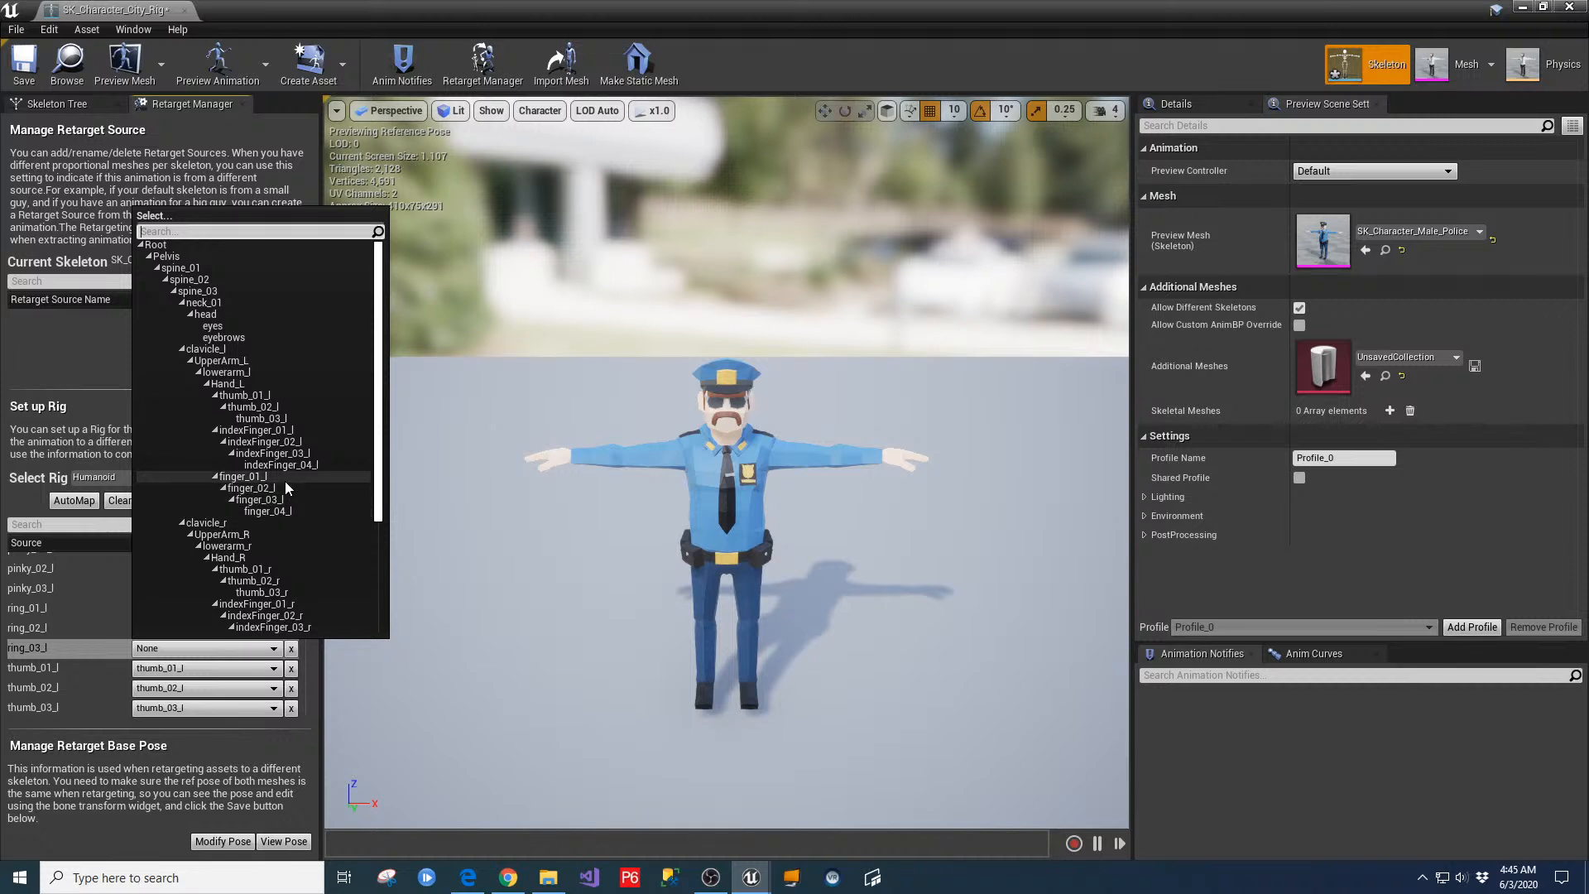
pyautogui.click(269, 500)
# Review the left thumb, right index and right middle finger mappings in the Humanoid rig
pyautogui.click(78, 669)
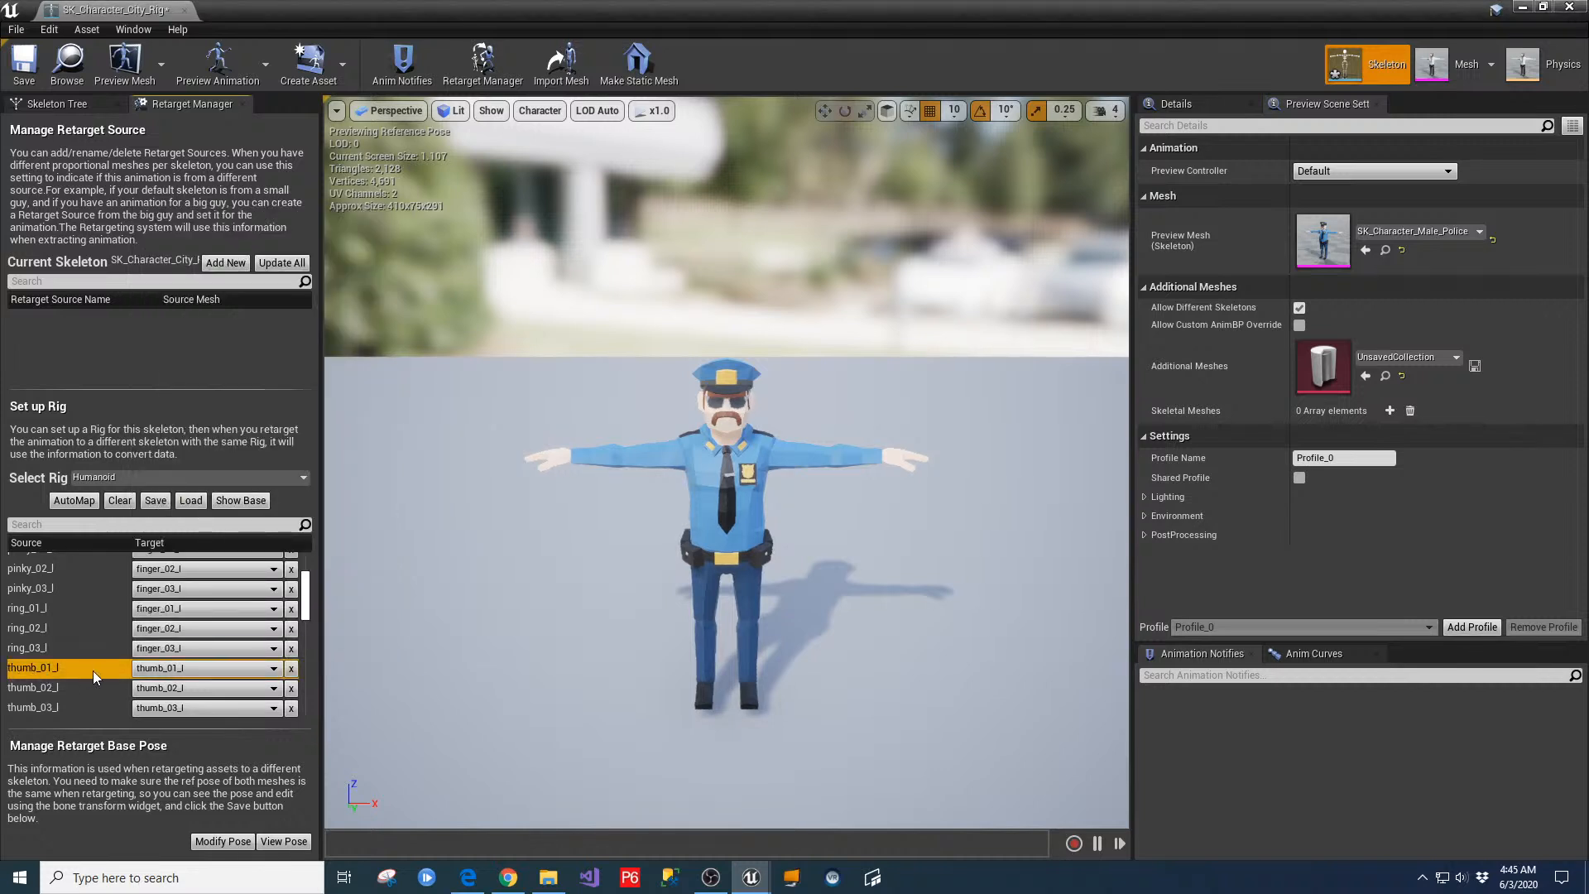
pyautogui.scroll(-2, 83, 672)
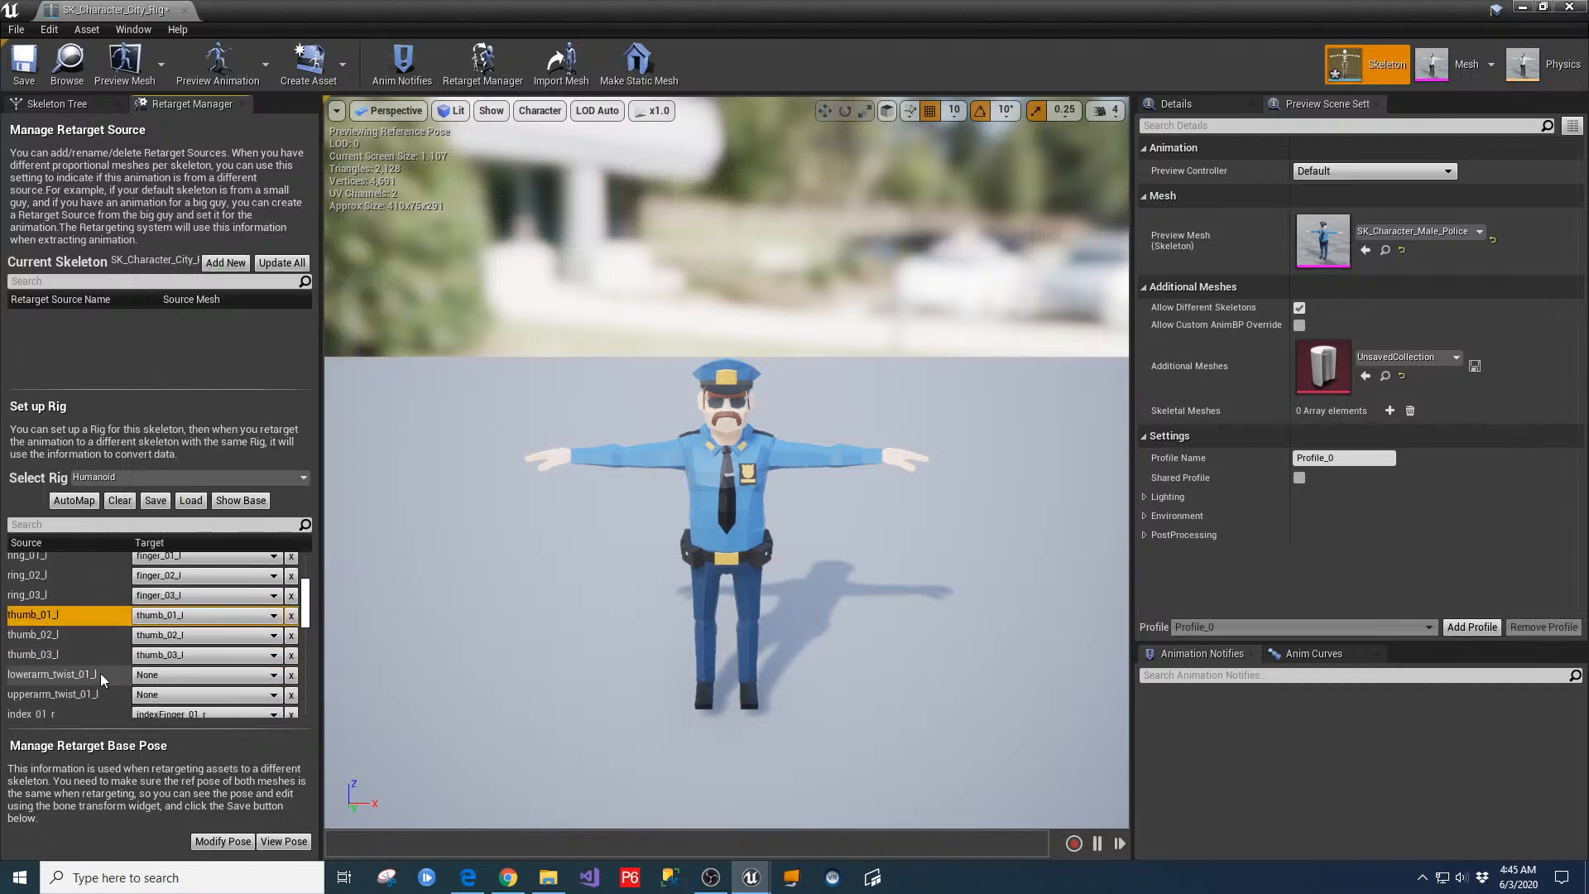
pyautogui.scroll(-3, 116, 639)
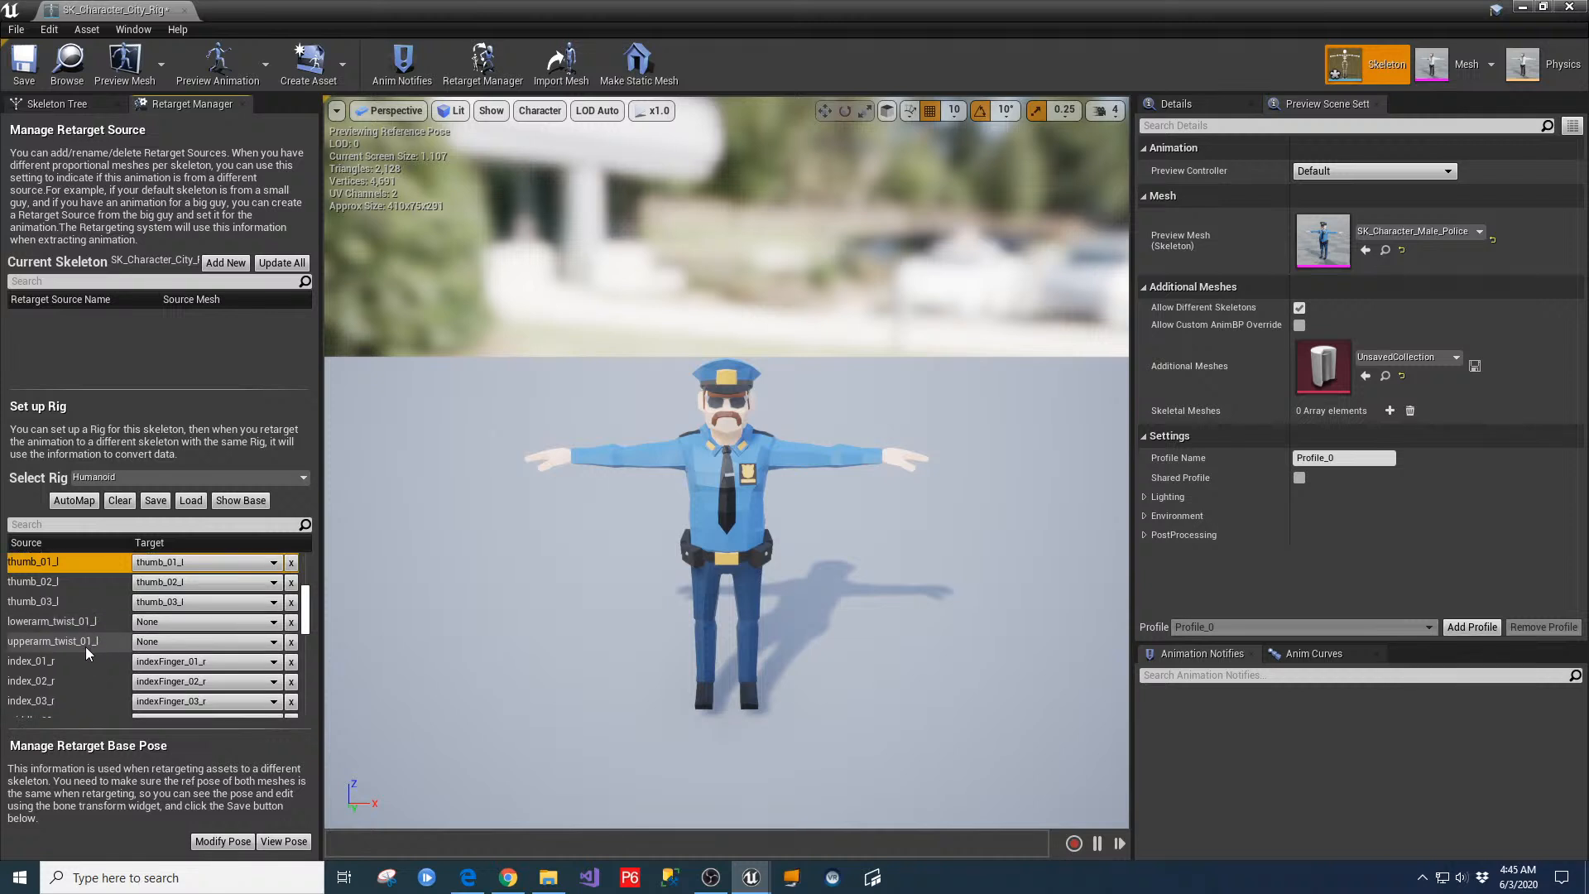
pyautogui.click(47, 661)
pyautogui.scroll(-3, 81, 644)
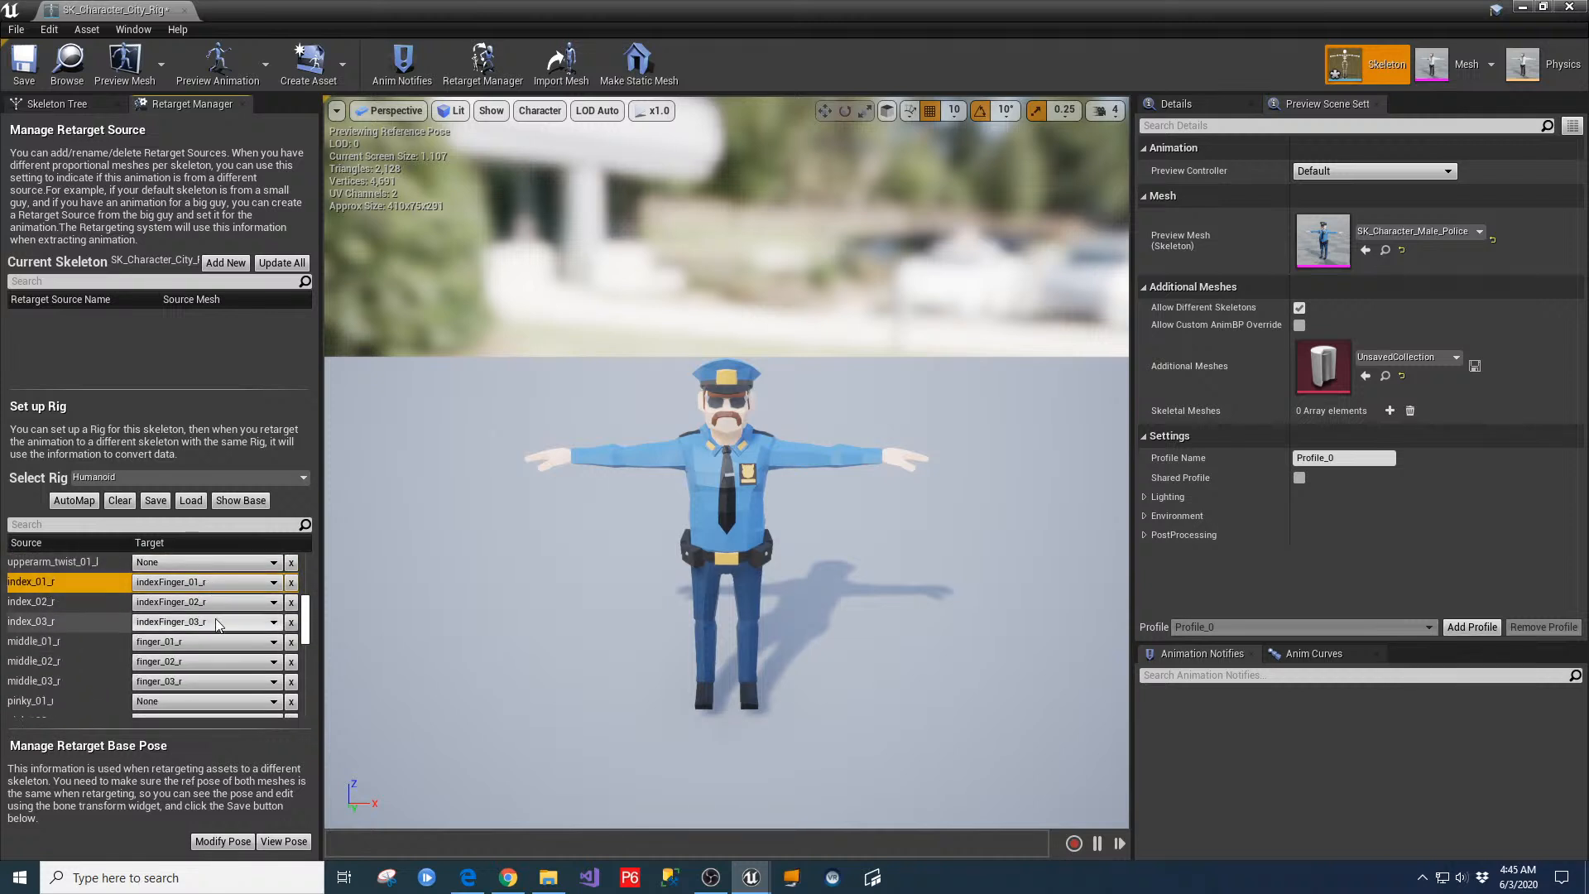
pyautogui.click(57, 646)
pyautogui.scroll(-3, 91, 672)
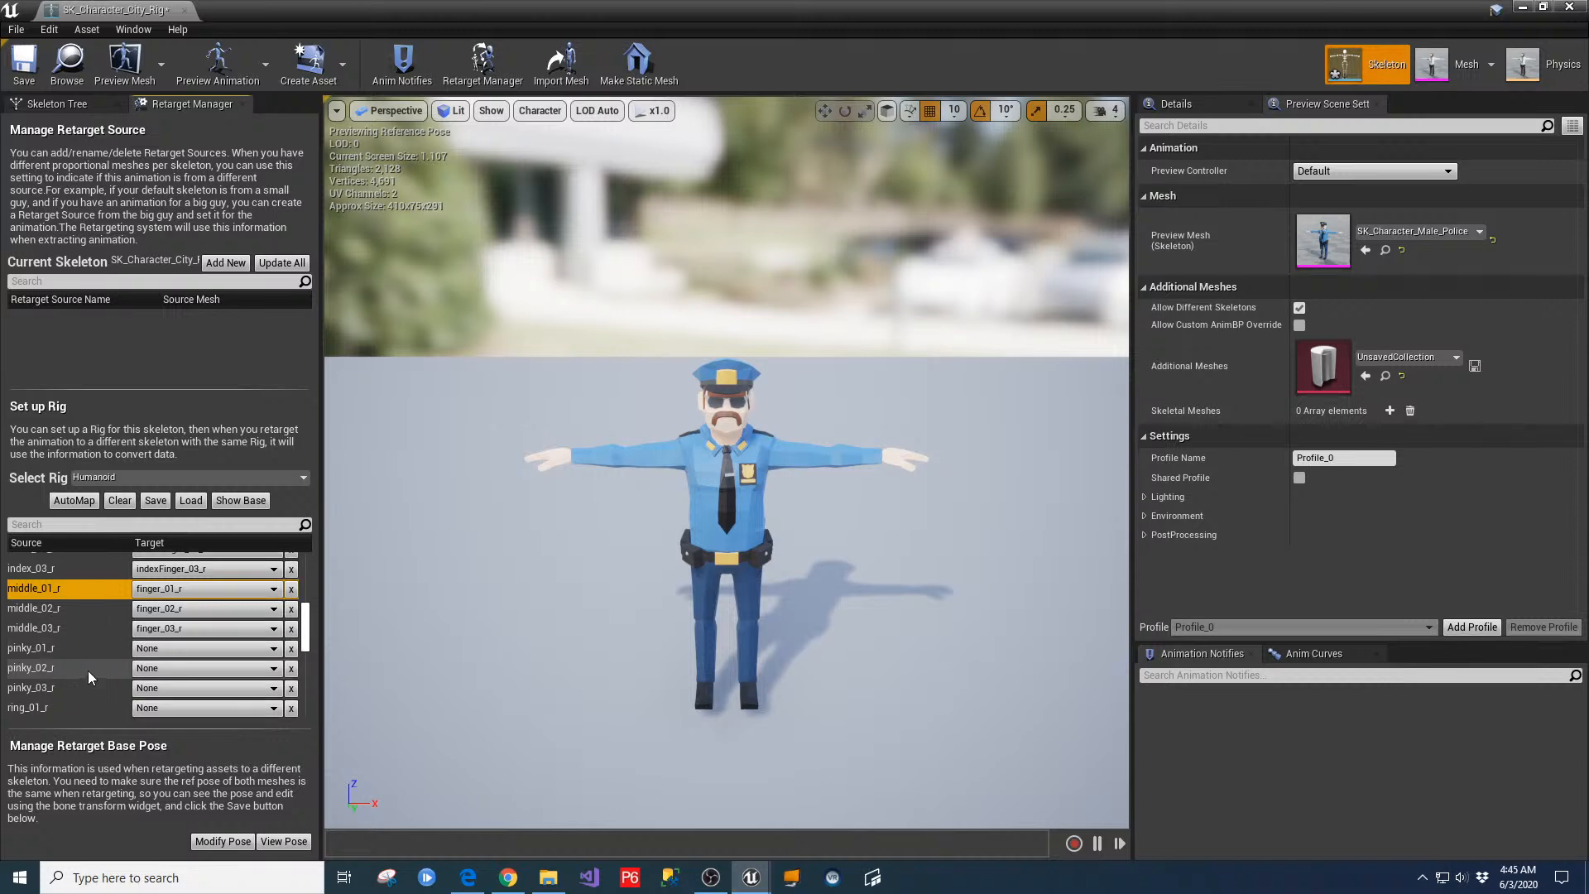
# Map the right pinky nodes pinky_01_r, pinky_02_r and pinky_03_r to finger_01_r, finger_02_r and finger_03_r
pyautogui.click(50, 623)
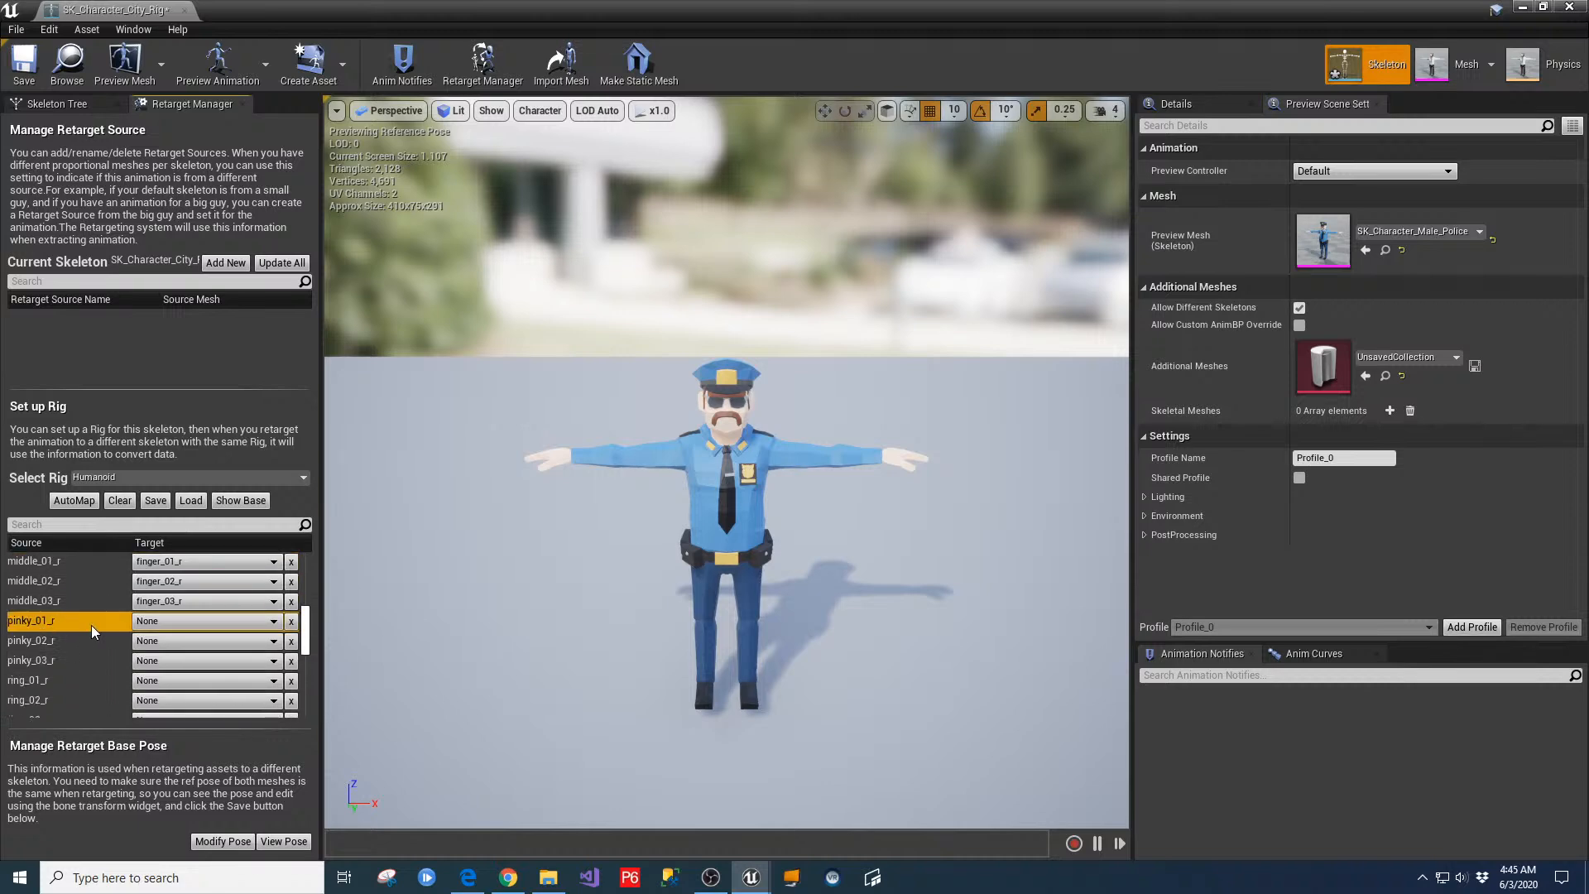
pyautogui.click(164, 623)
pyautogui.scroll(-3, 232, 551)
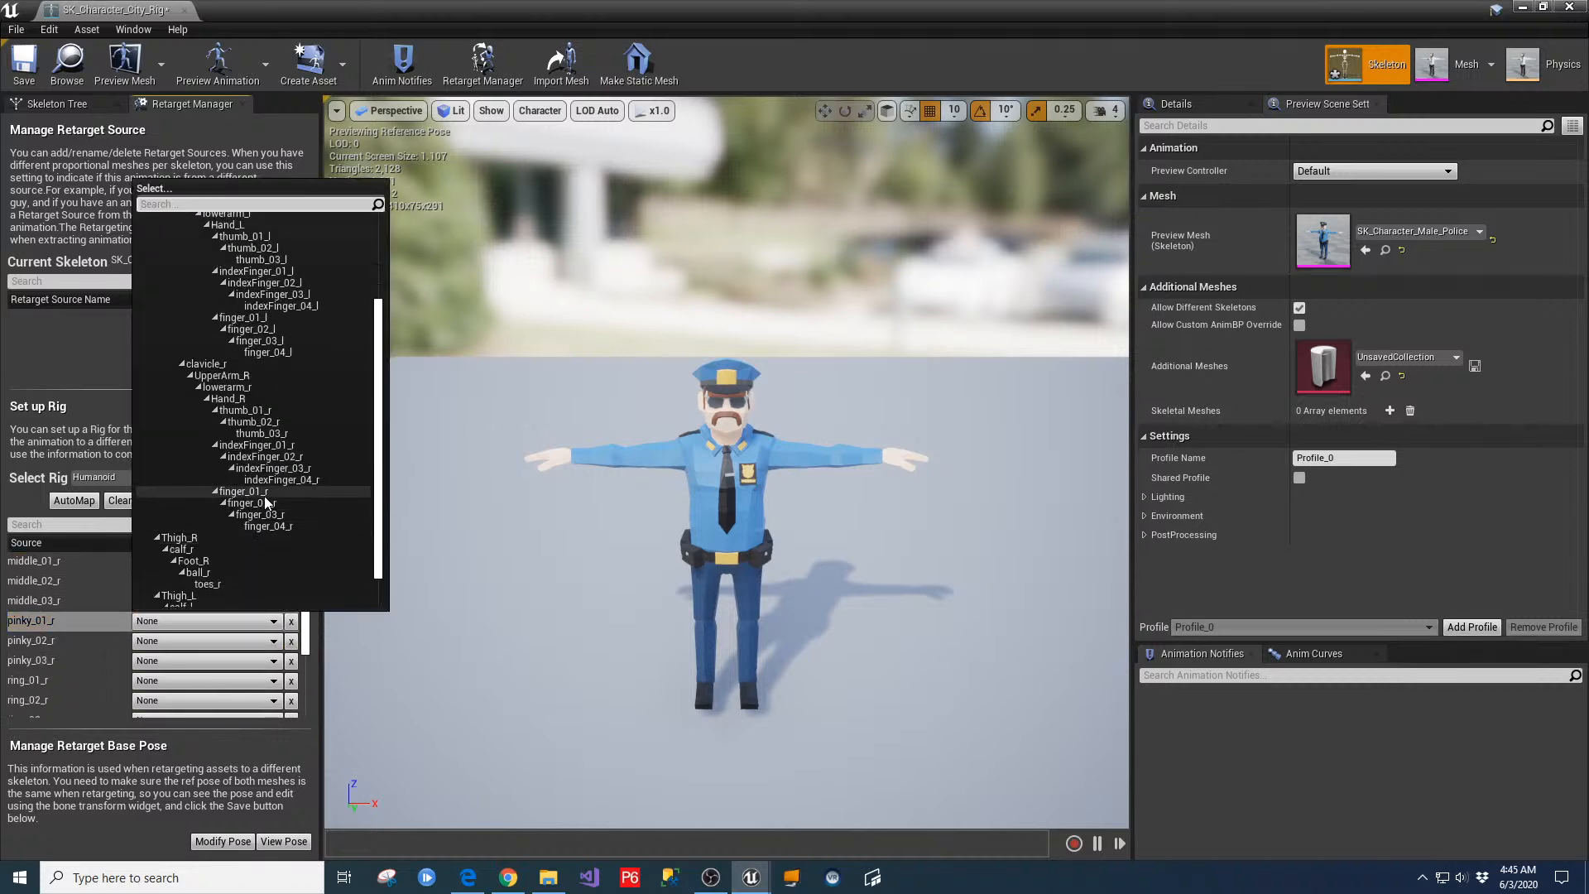
pyautogui.click(265, 496)
pyautogui.click(38, 645)
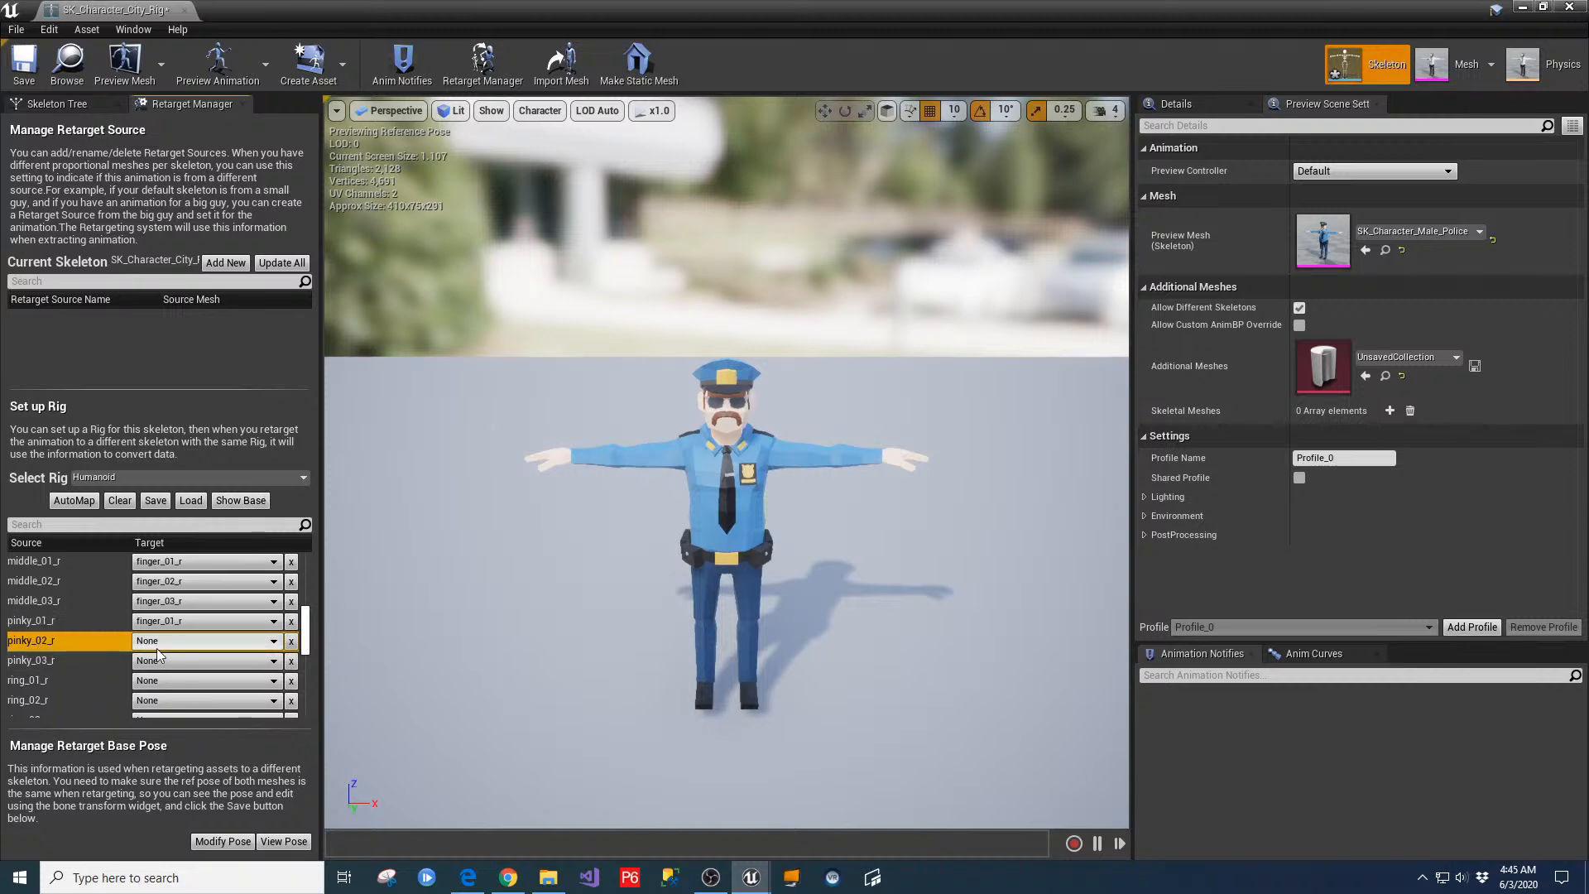
pyautogui.click(159, 643)
pyautogui.scroll(-3, 279, 513)
pyautogui.click(277, 509)
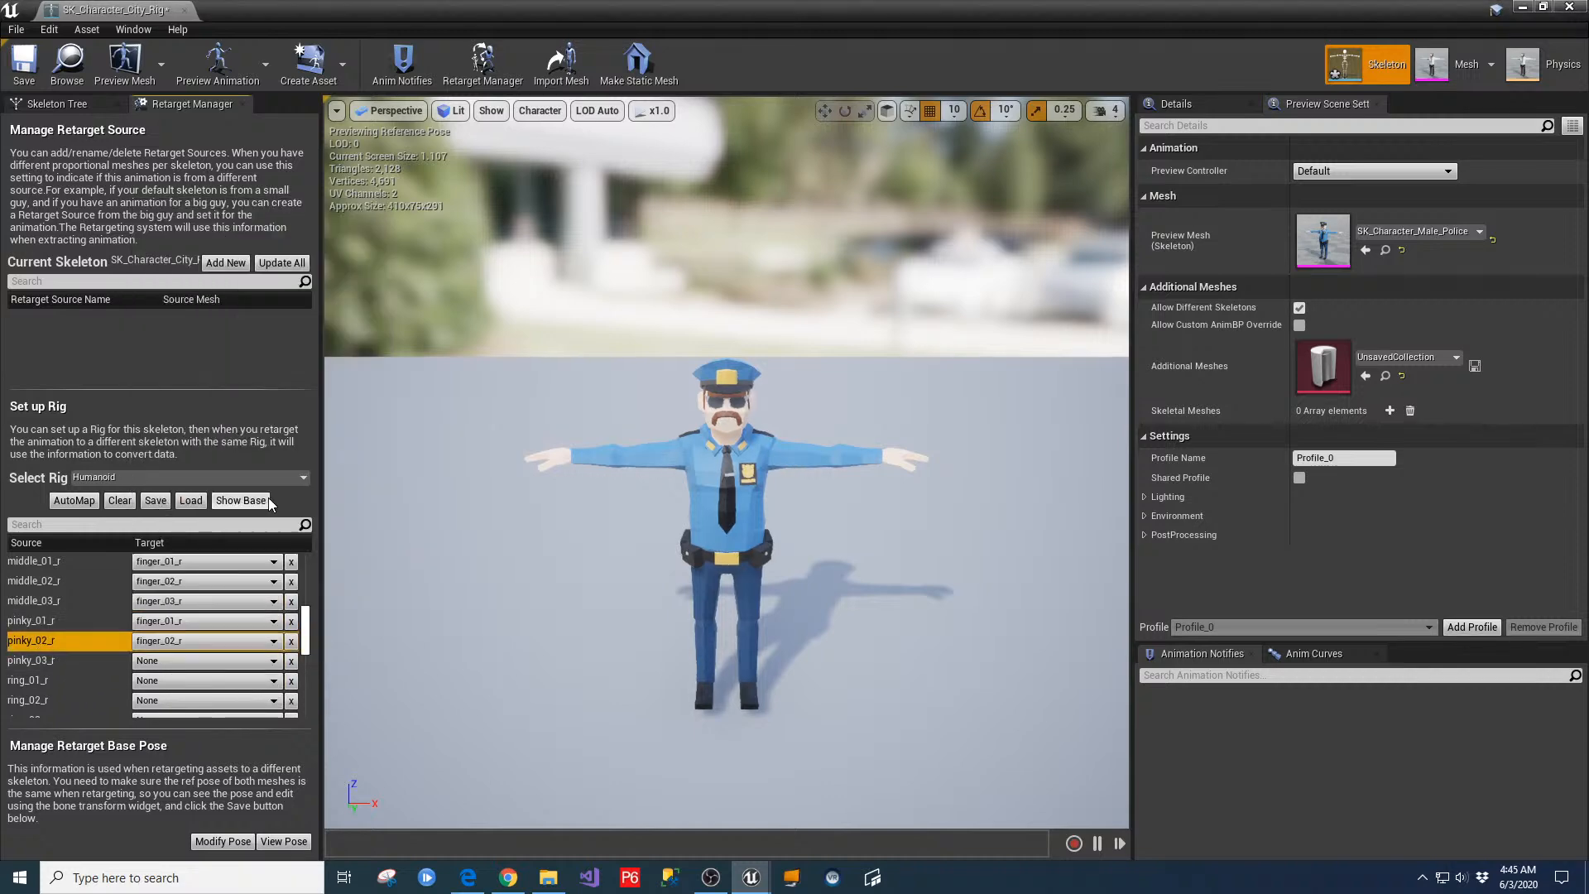
pyautogui.click(50, 661)
pyautogui.click(145, 661)
pyautogui.scroll(-3, 275, 530)
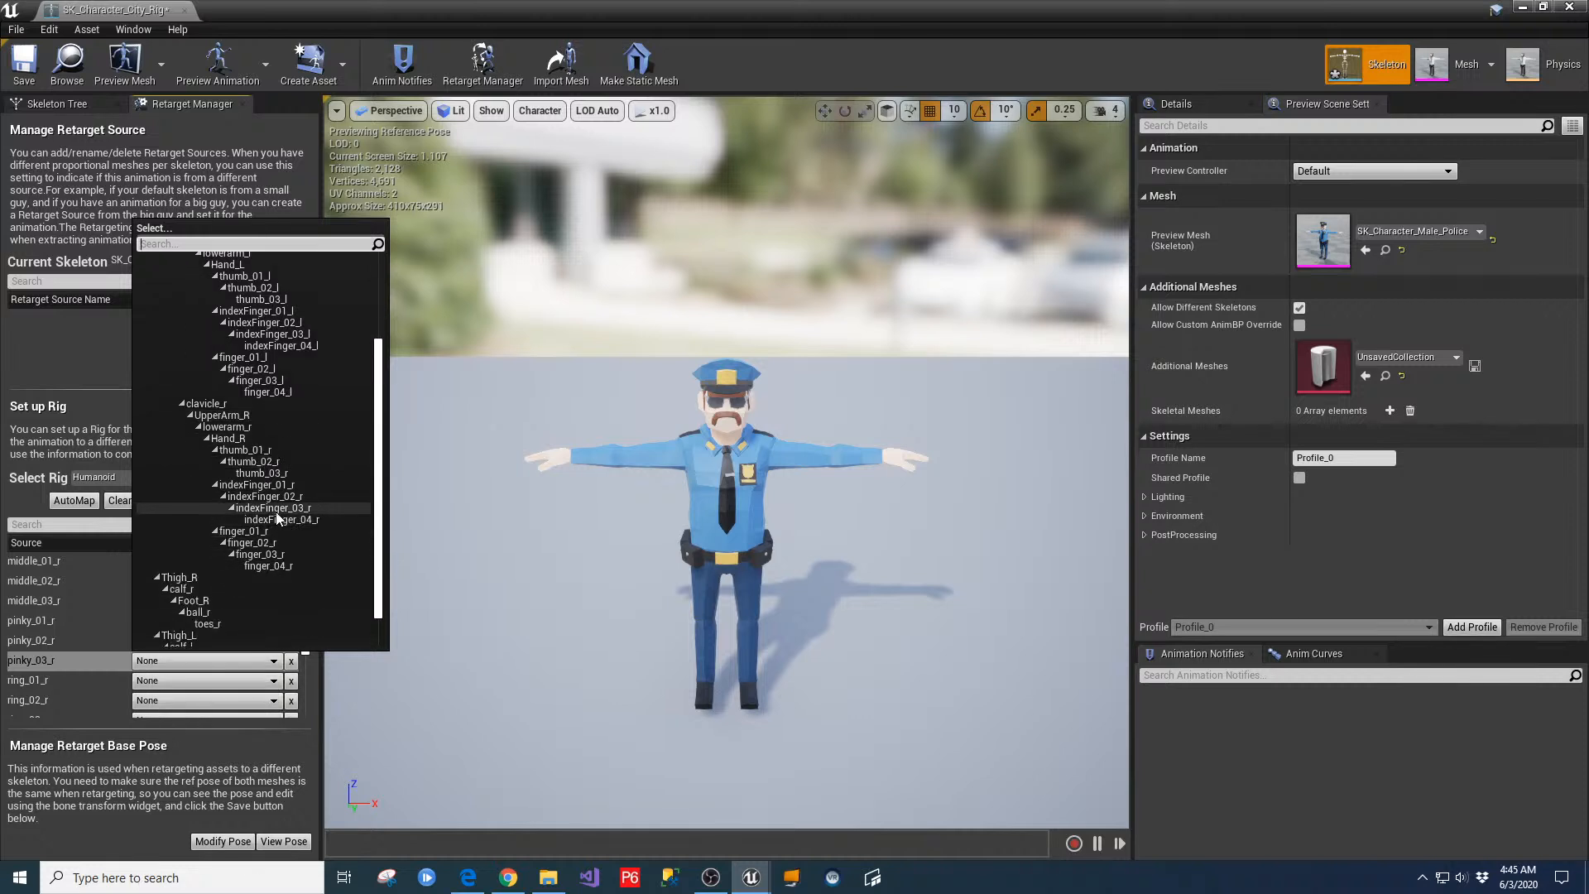
pyautogui.click(257, 552)
# Map the right ring nodes ring_01_r and ring_02_r to finger_01_r and finger_02_r
pyautogui.click(73, 680)
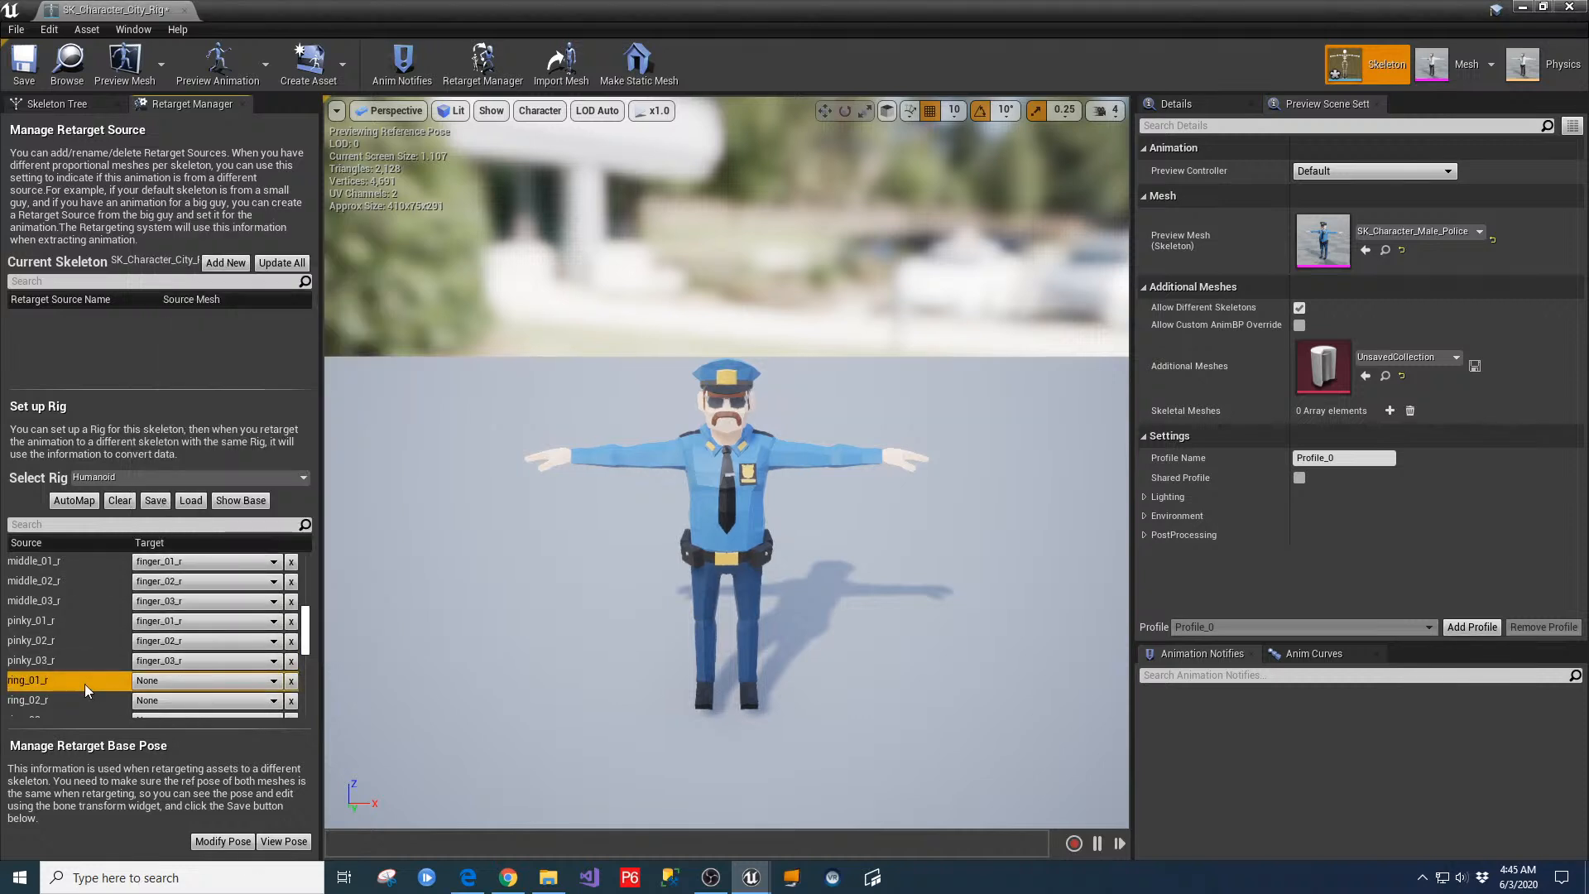
pyautogui.click(156, 680)
pyautogui.scroll(-3, 273, 584)
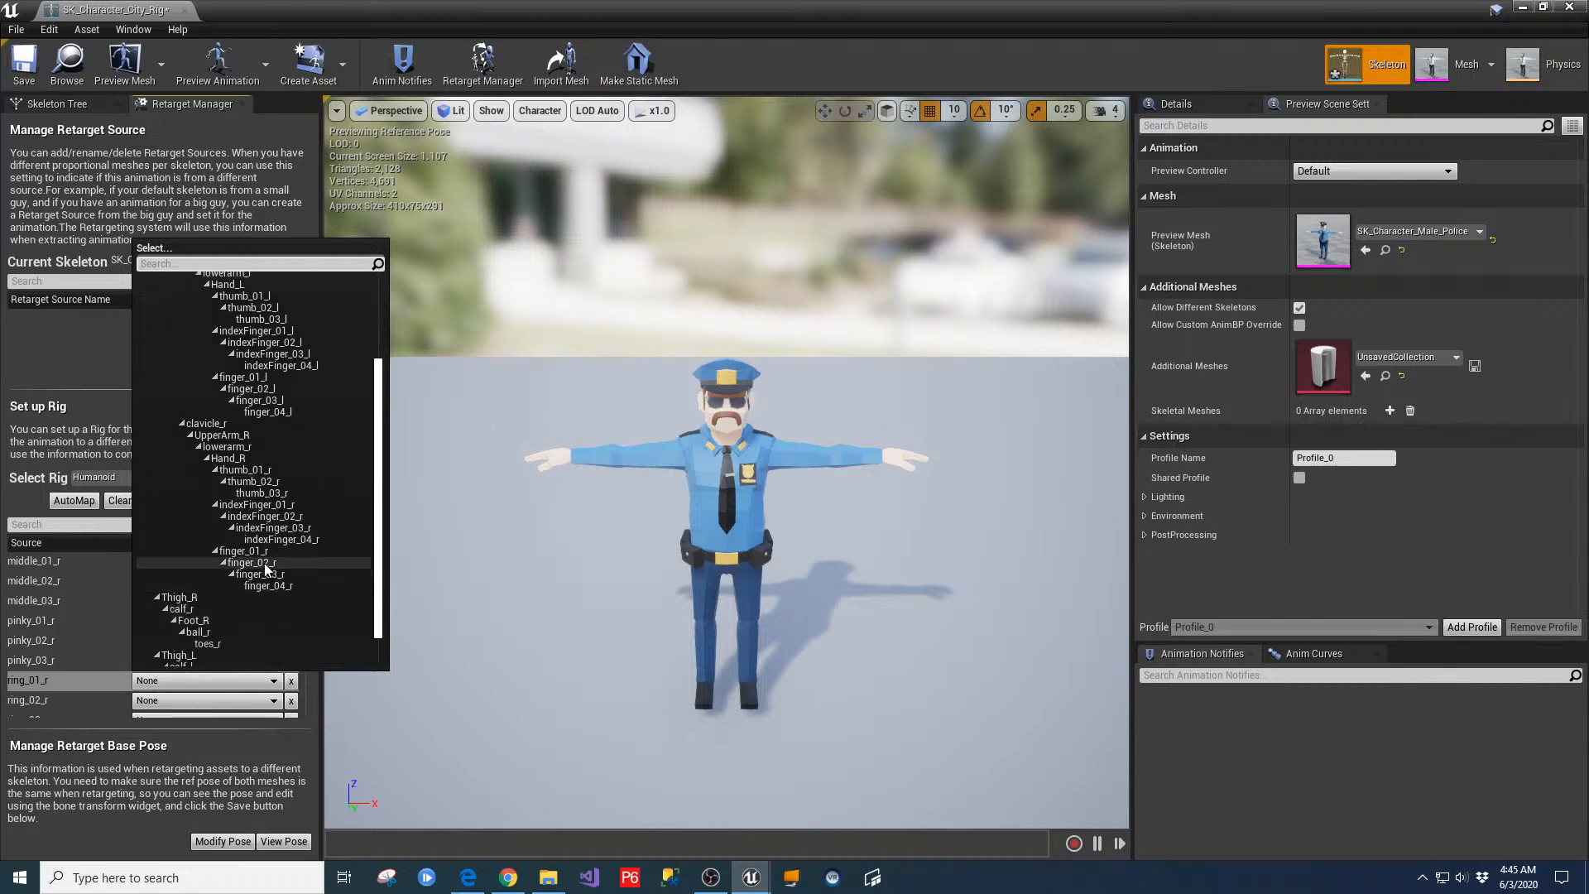
pyautogui.click(243, 551)
pyautogui.click(38, 699)
pyautogui.click(166, 700)
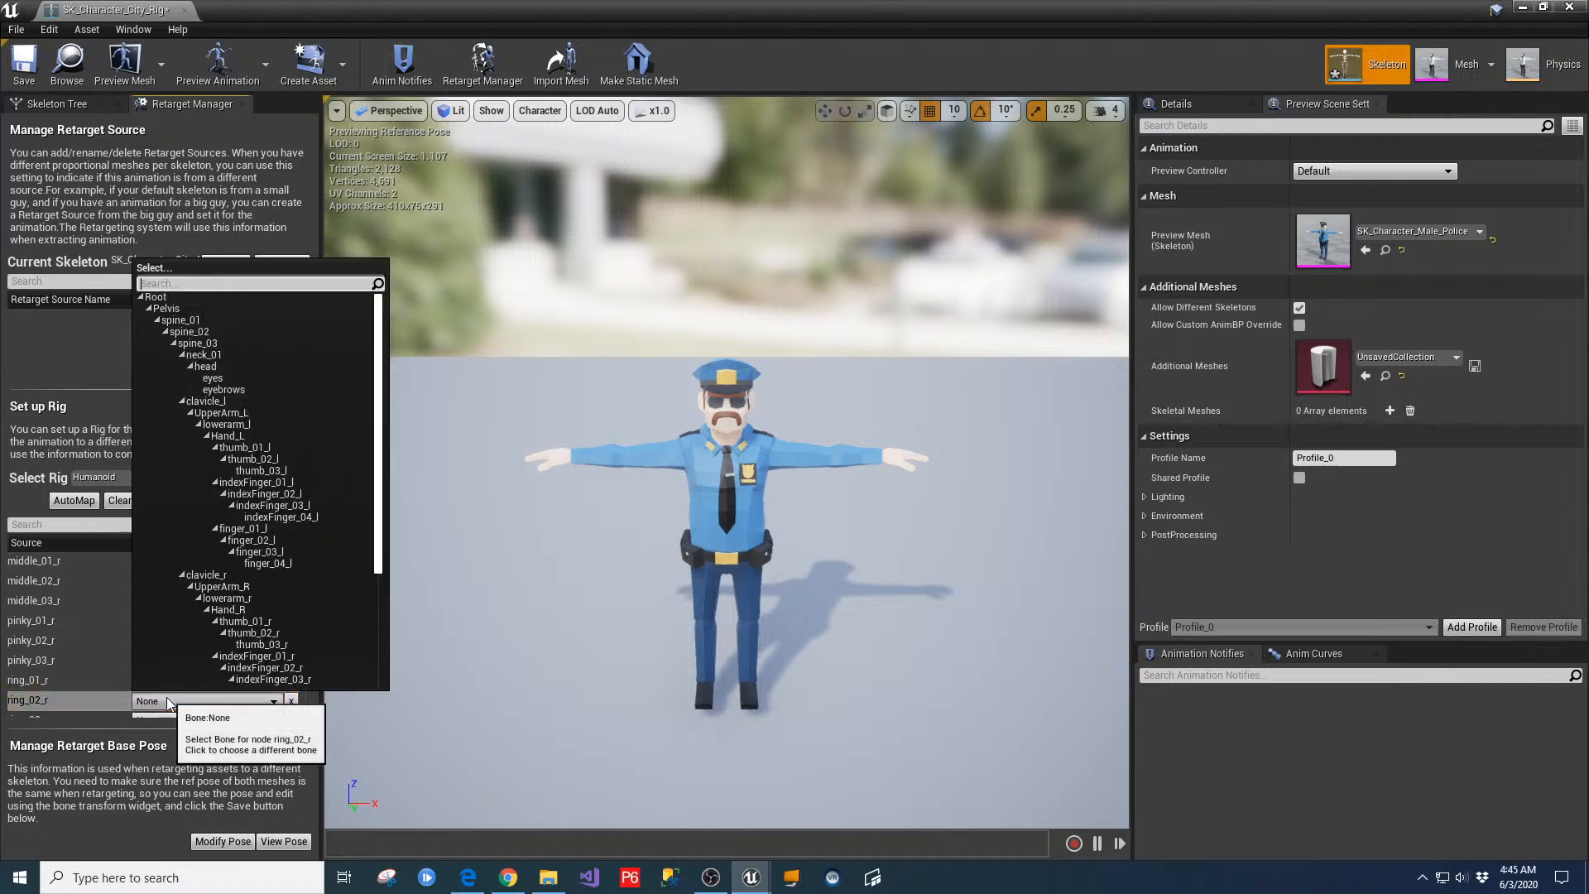
pyautogui.scroll(-3, 265, 585)
pyautogui.click(256, 544)
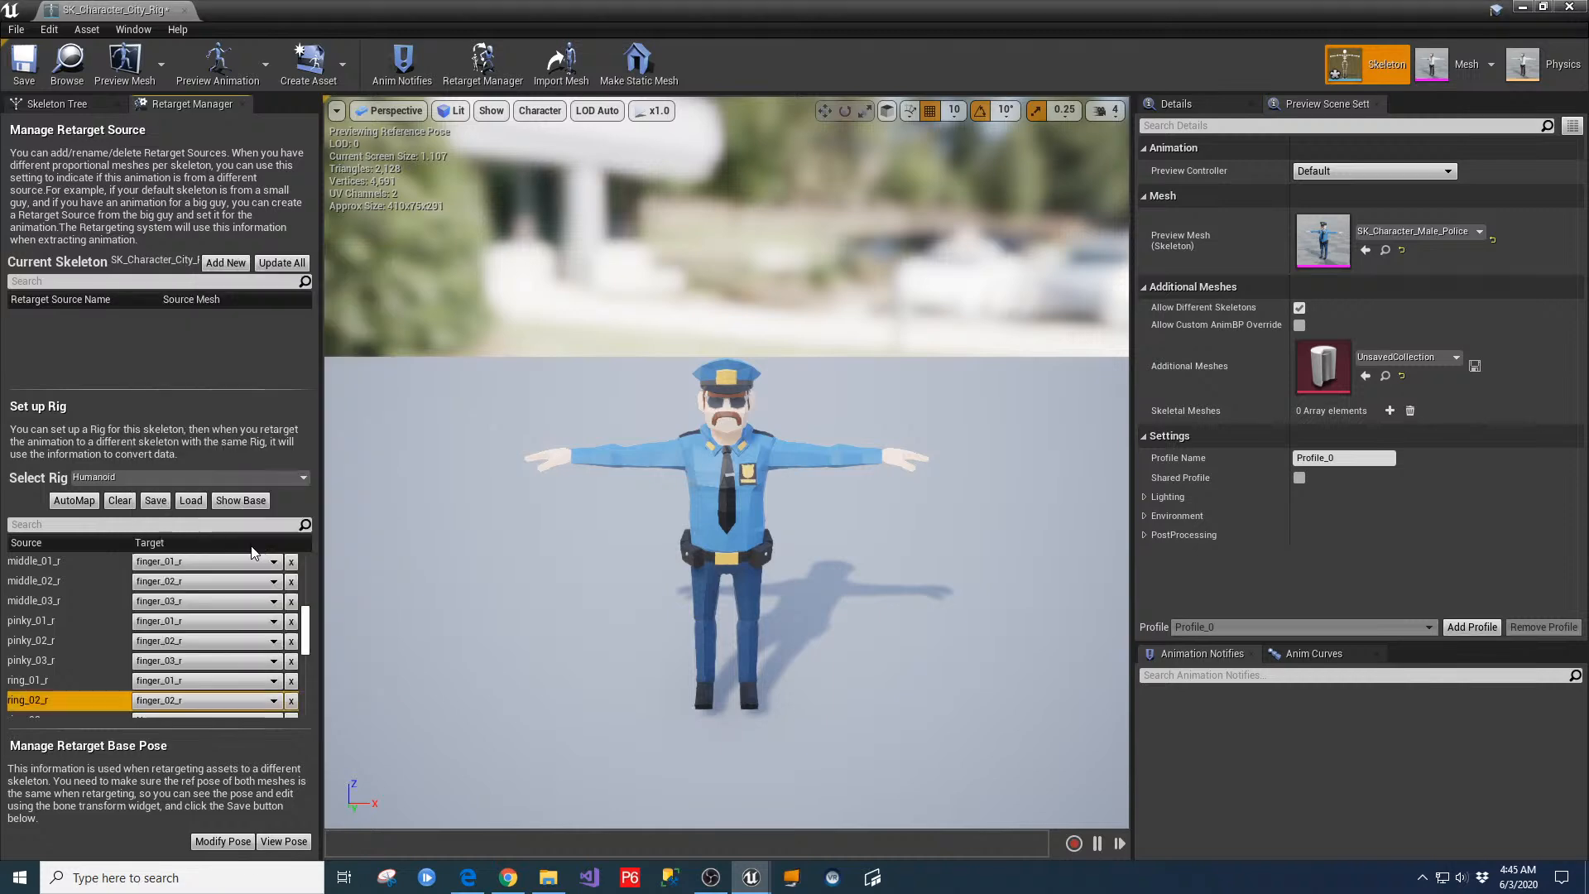
# Map the right ring node ring_03_r to finger_03_r
pyautogui.click(38, 643)
pyautogui.scroll(-2, 60, 638)
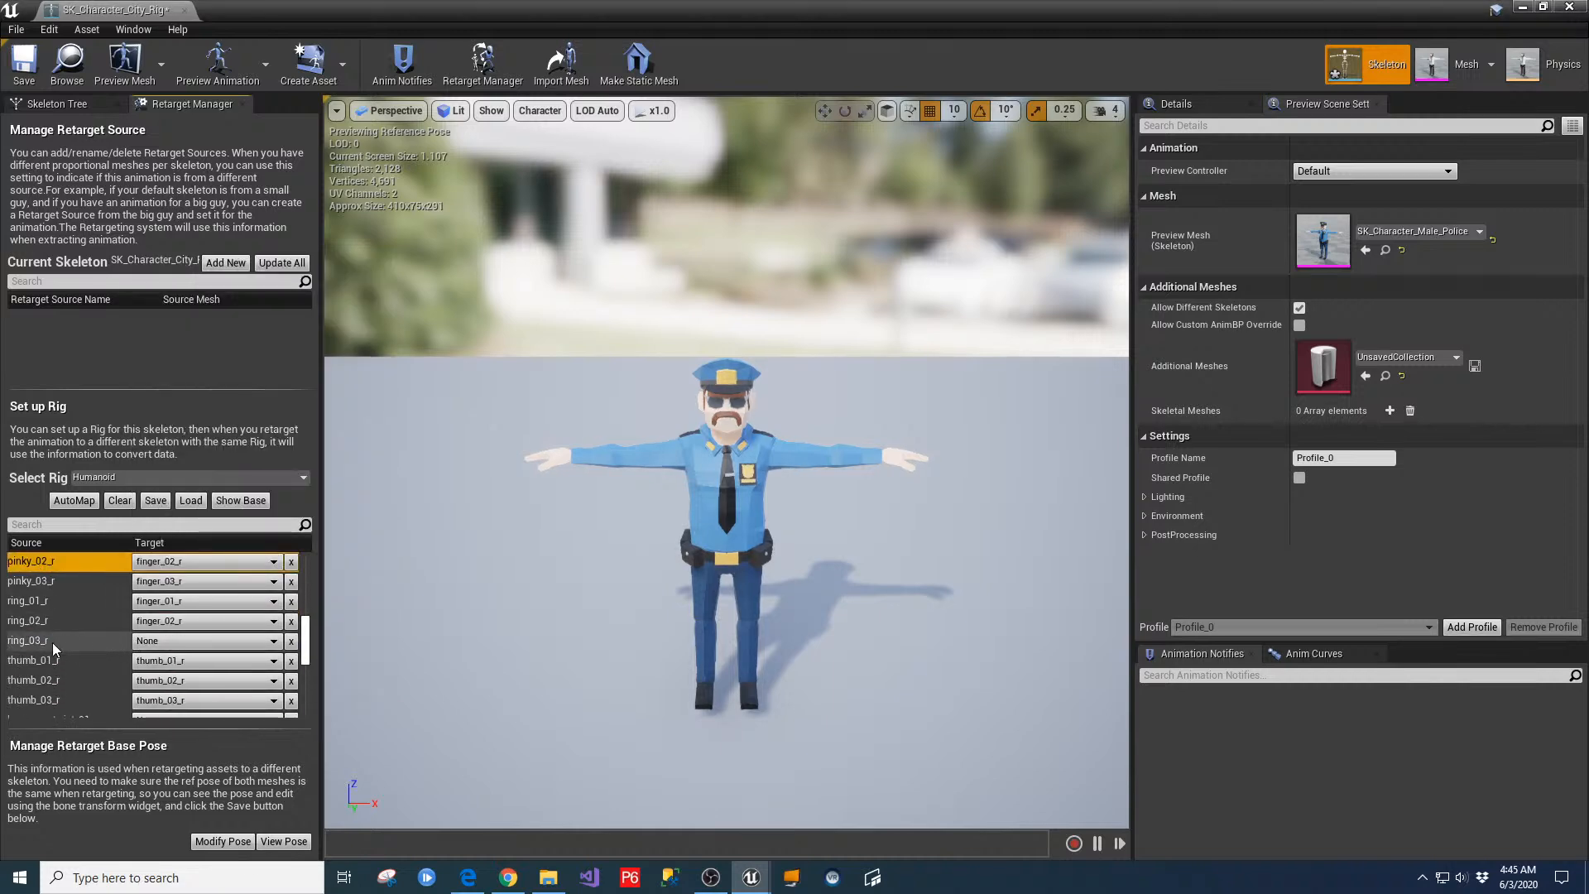
pyautogui.click(52, 642)
pyautogui.click(190, 641)
pyautogui.scroll(-3, 273, 563)
pyautogui.scroll(-2, 274, 563)
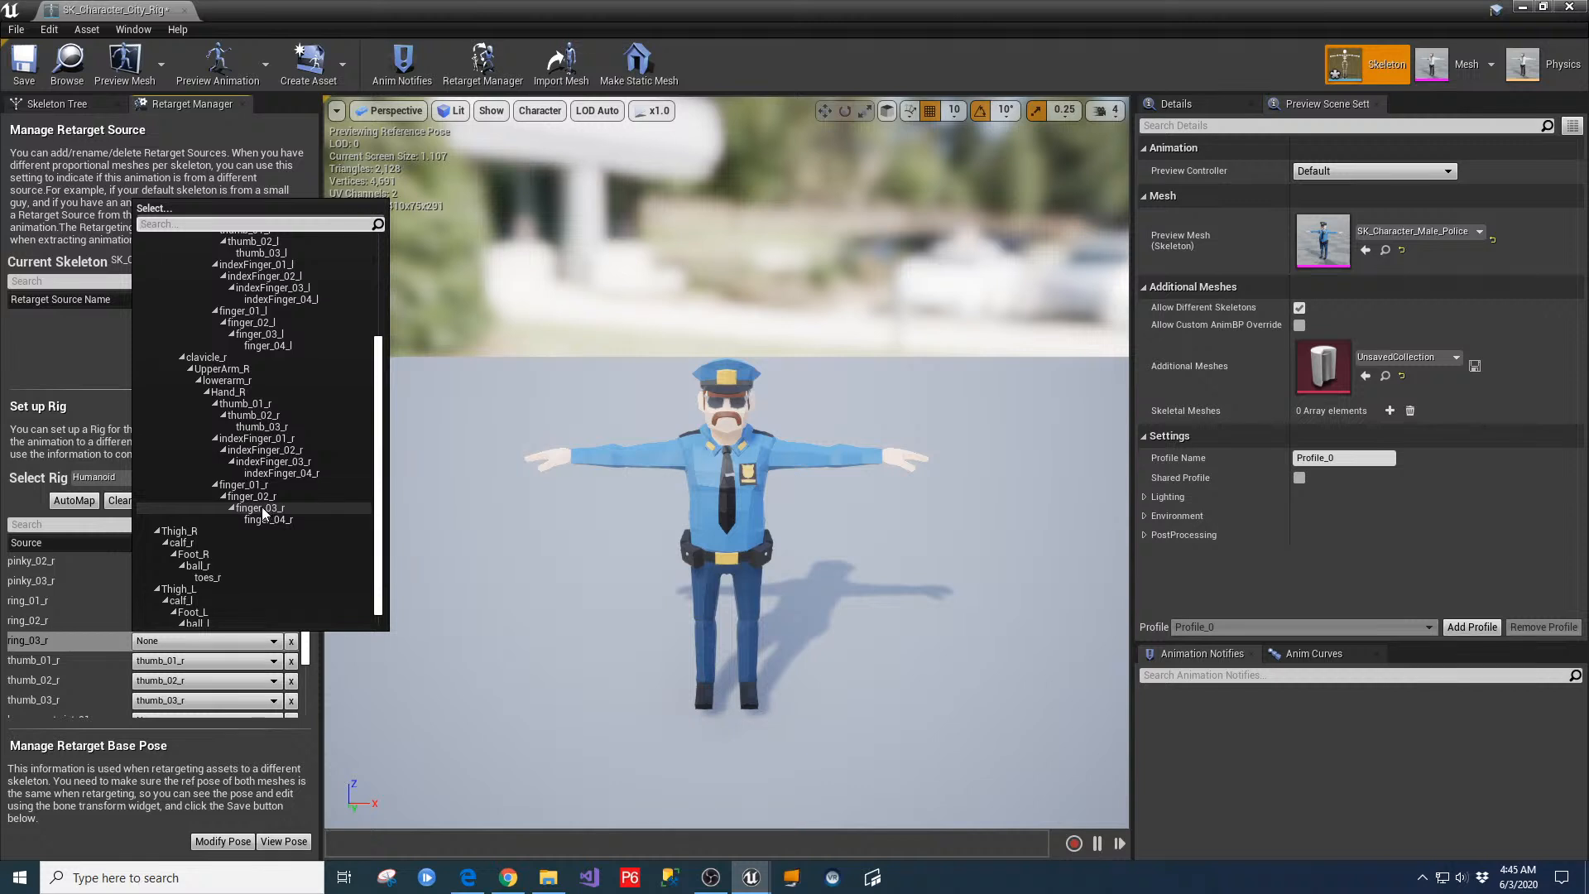
pyautogui.click(262, 508)
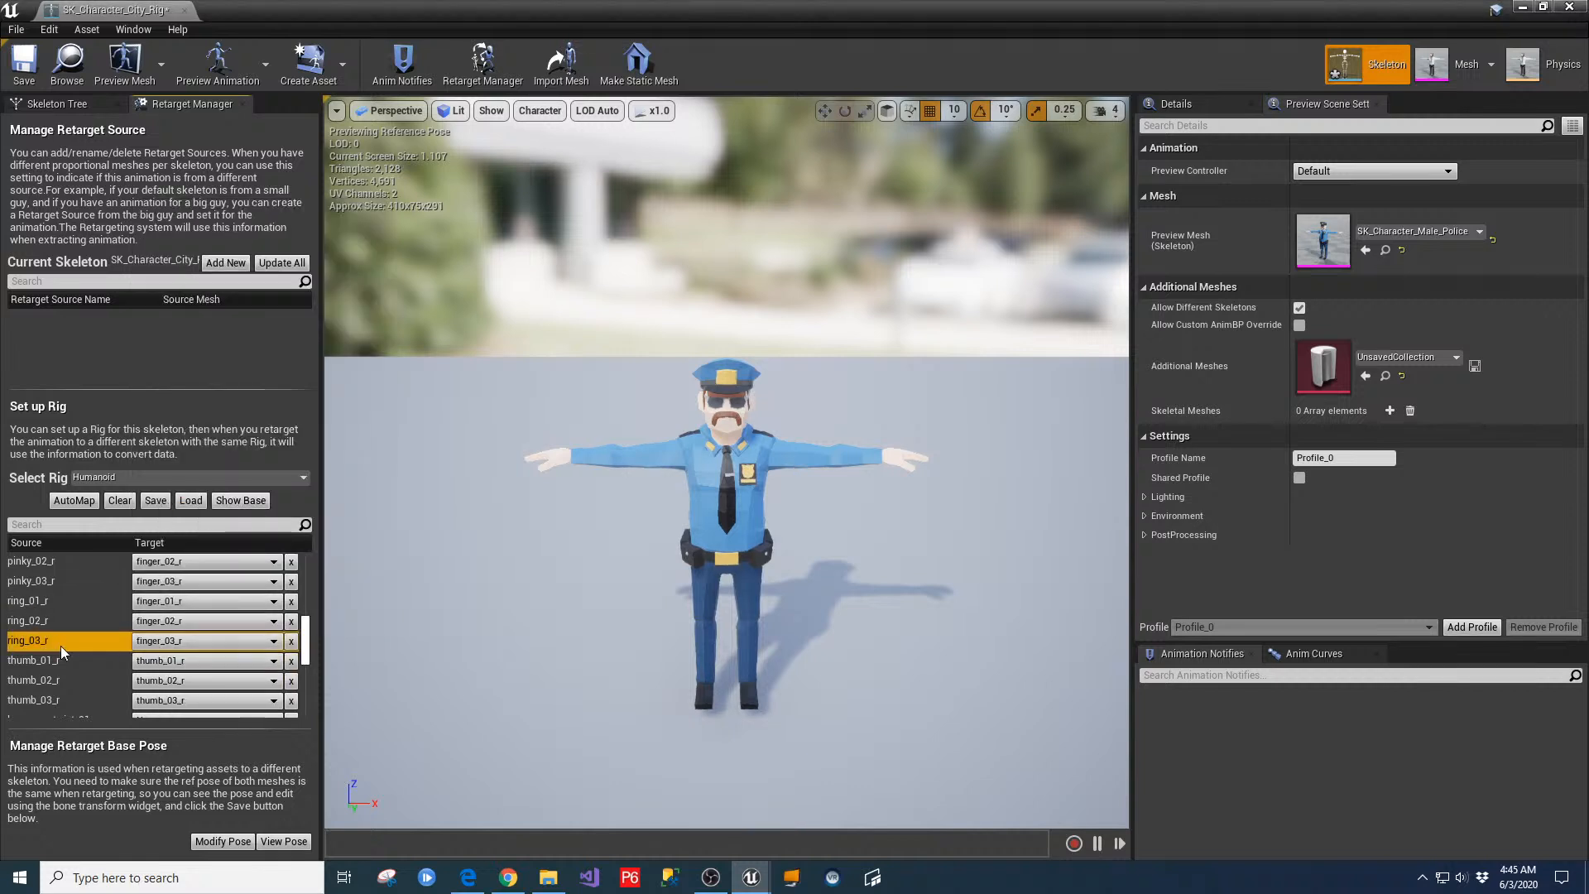
# Review the remaining advanced mappings for the right thumb, twist bones, balls of the feet, IK nodes and custom nodes
pyautogui.click(48, 665)
pyautogui.scroll(-3, 73, 659)
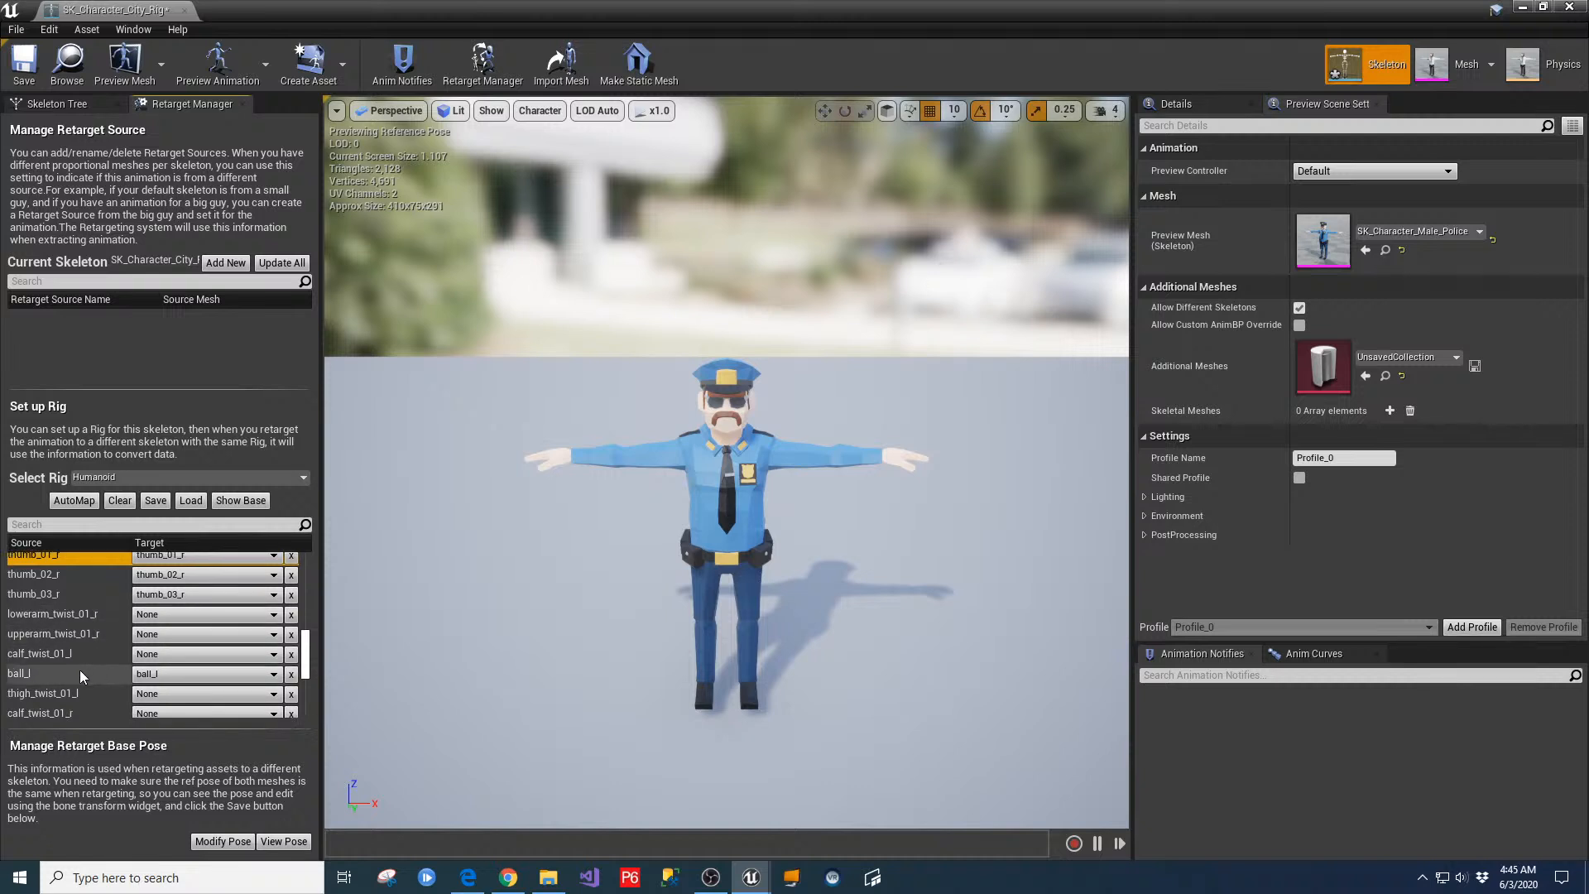
pyautogui.click(64, 696)
pyautogui.scroll(-4, 88, 662)
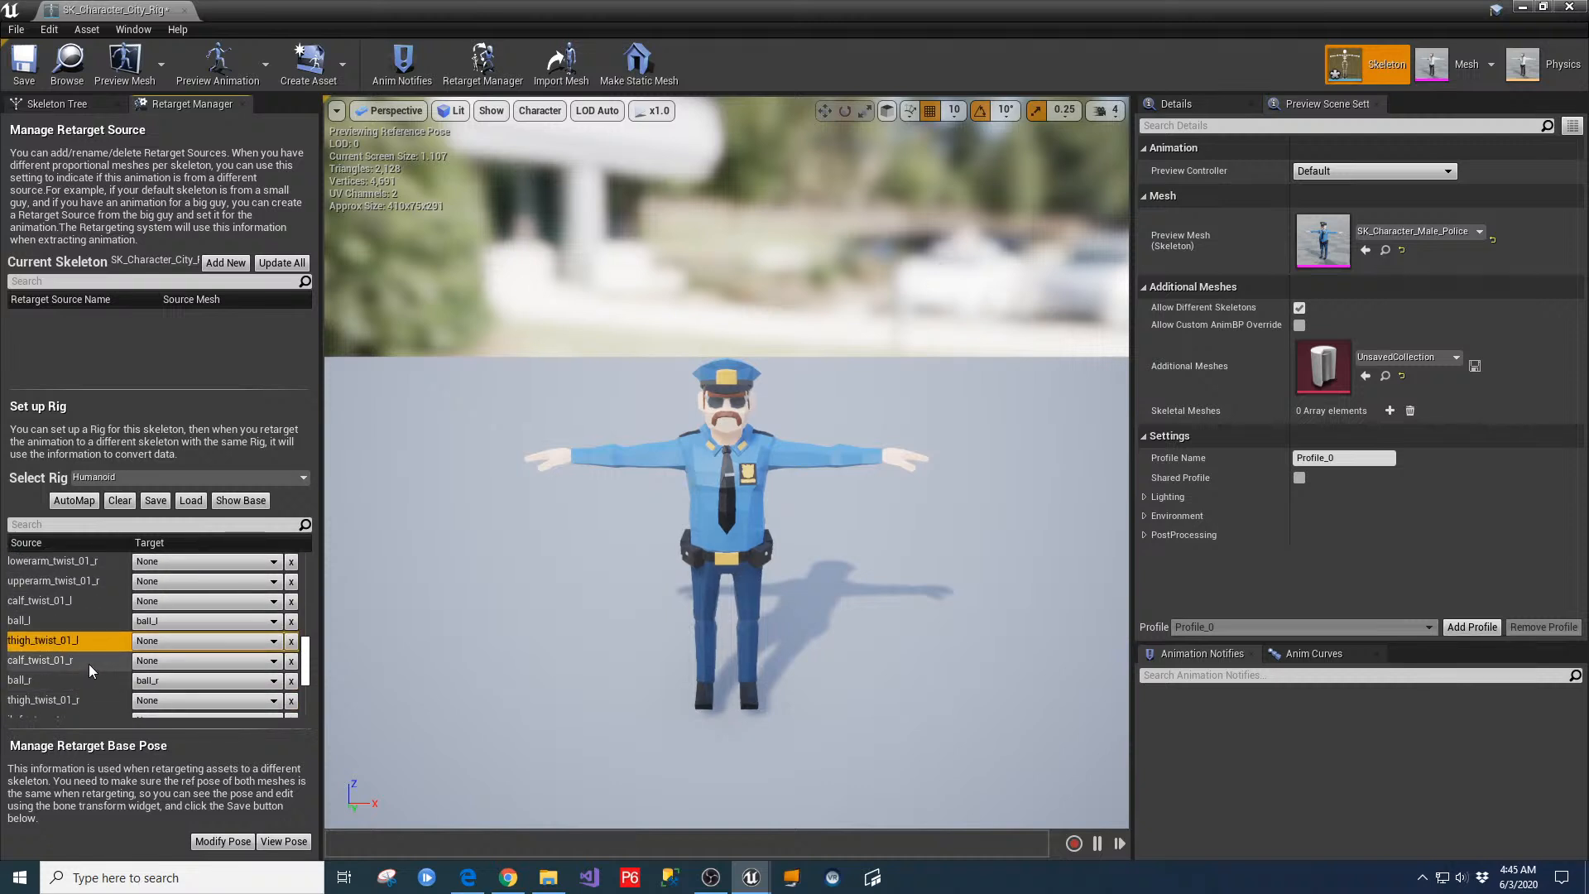
pyautogui.scroll(-3, 88, 654)
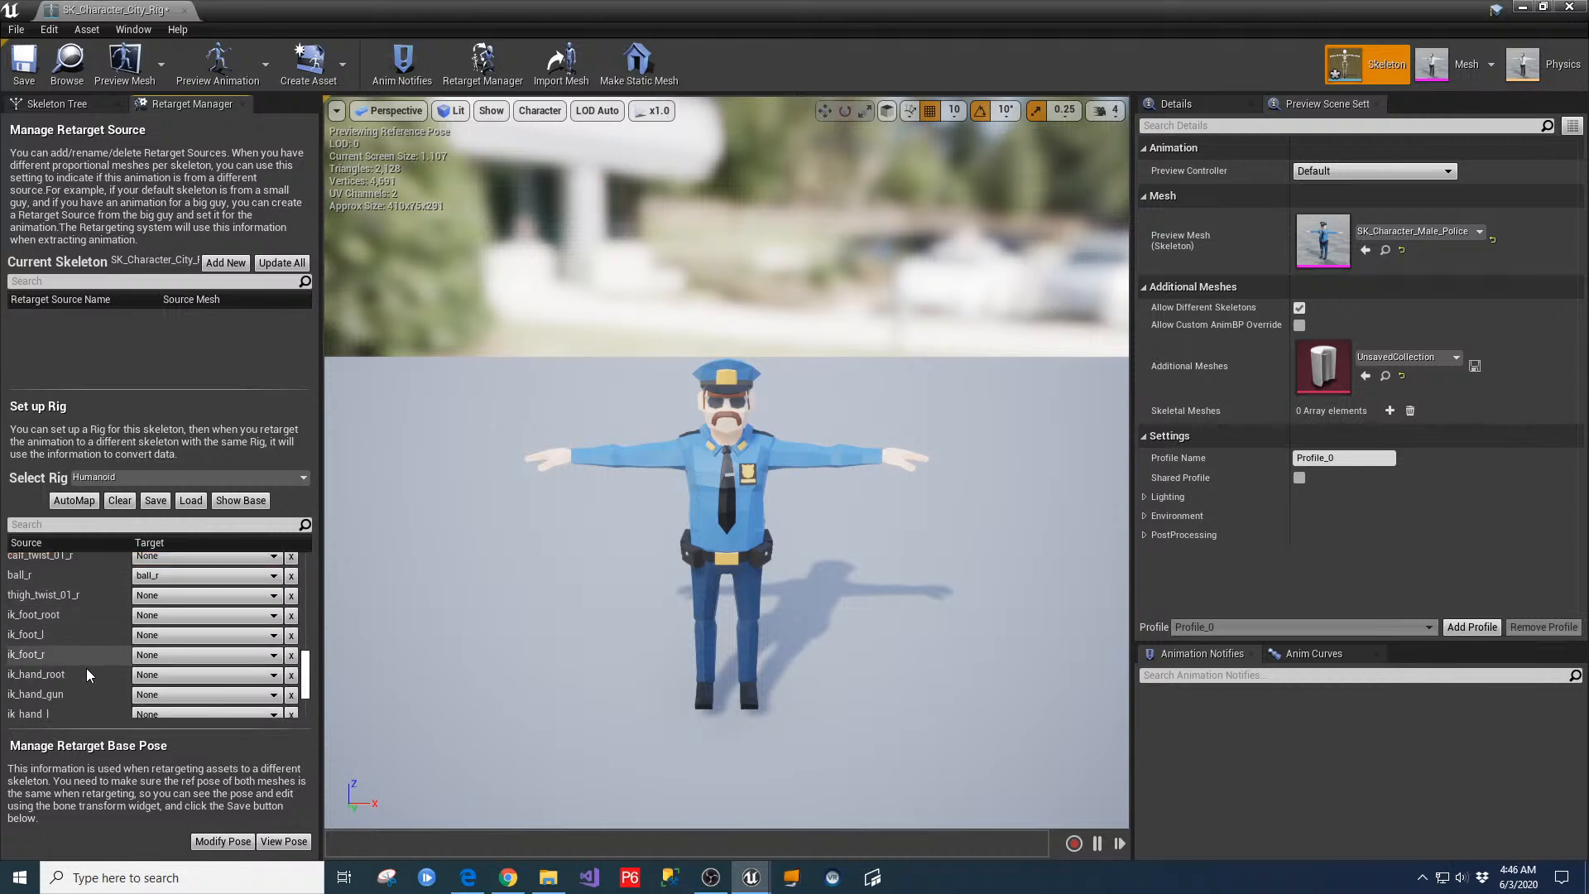
pyautogui.scroll(-2, 86, 679)
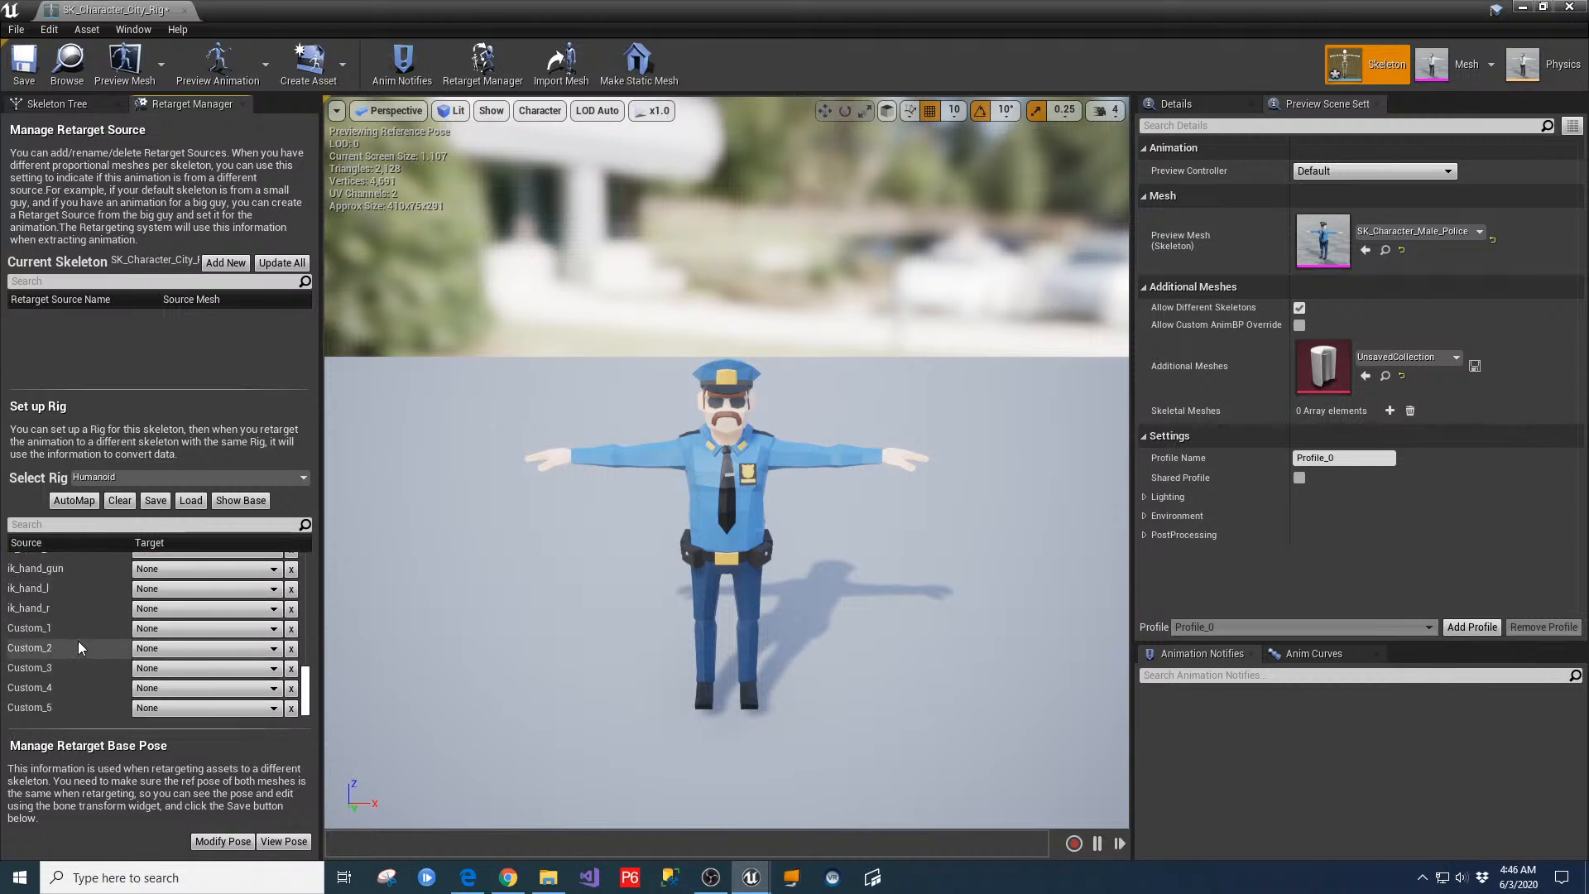
pyautogui.scroll(9, 77, 638)
pyautogui.scroll(3, 74, 635)
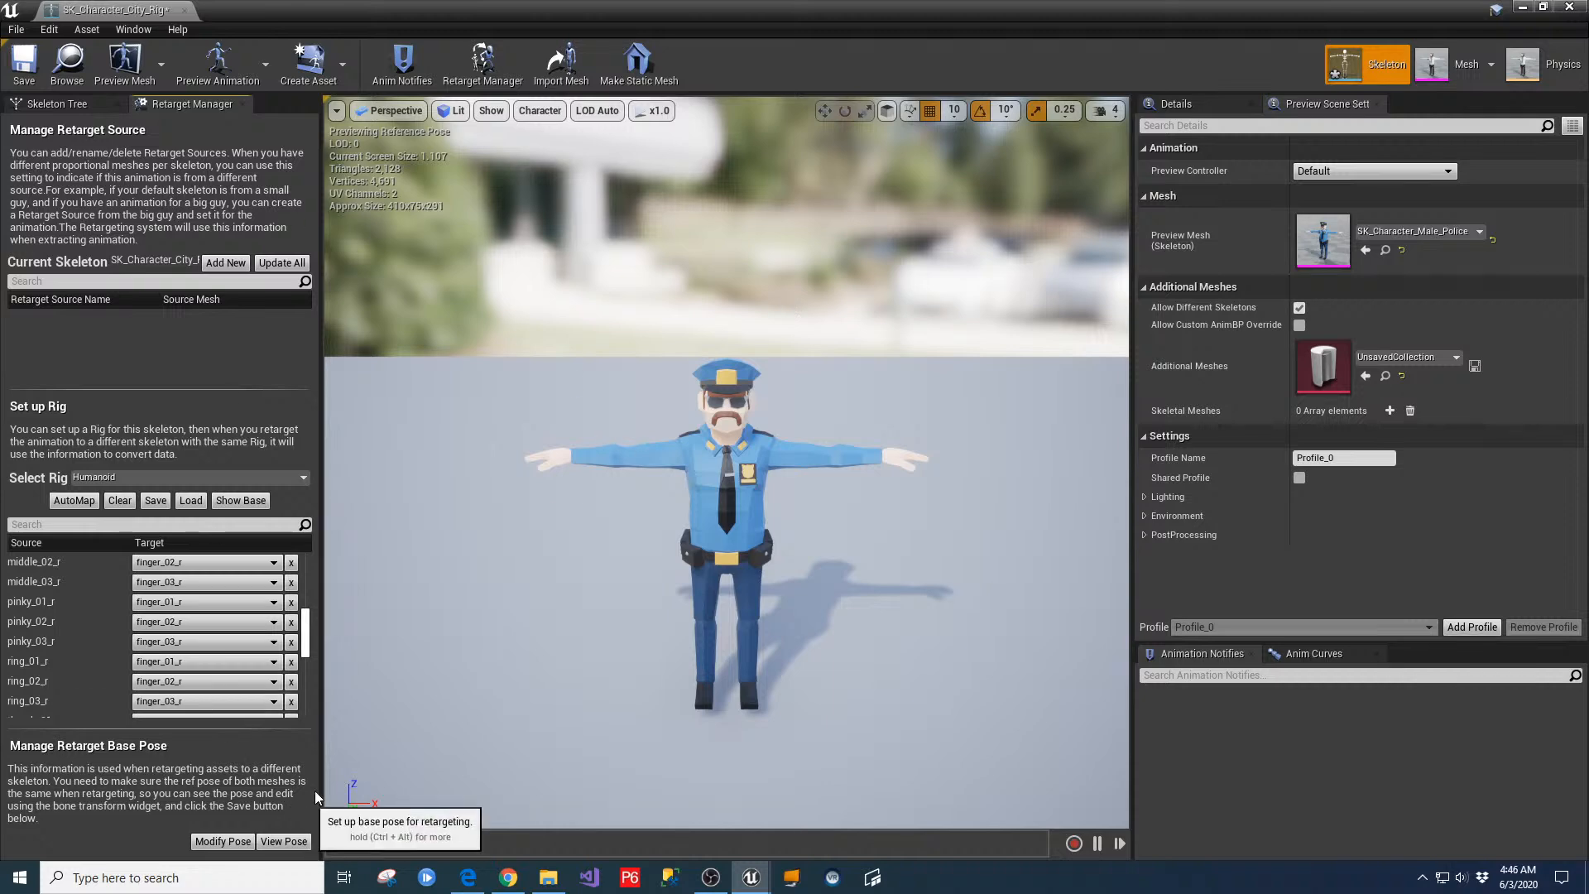
# Save the skeleton and show the translation retargeting options for its bones in the skeleton tree
pyautogui.click(23, 62)
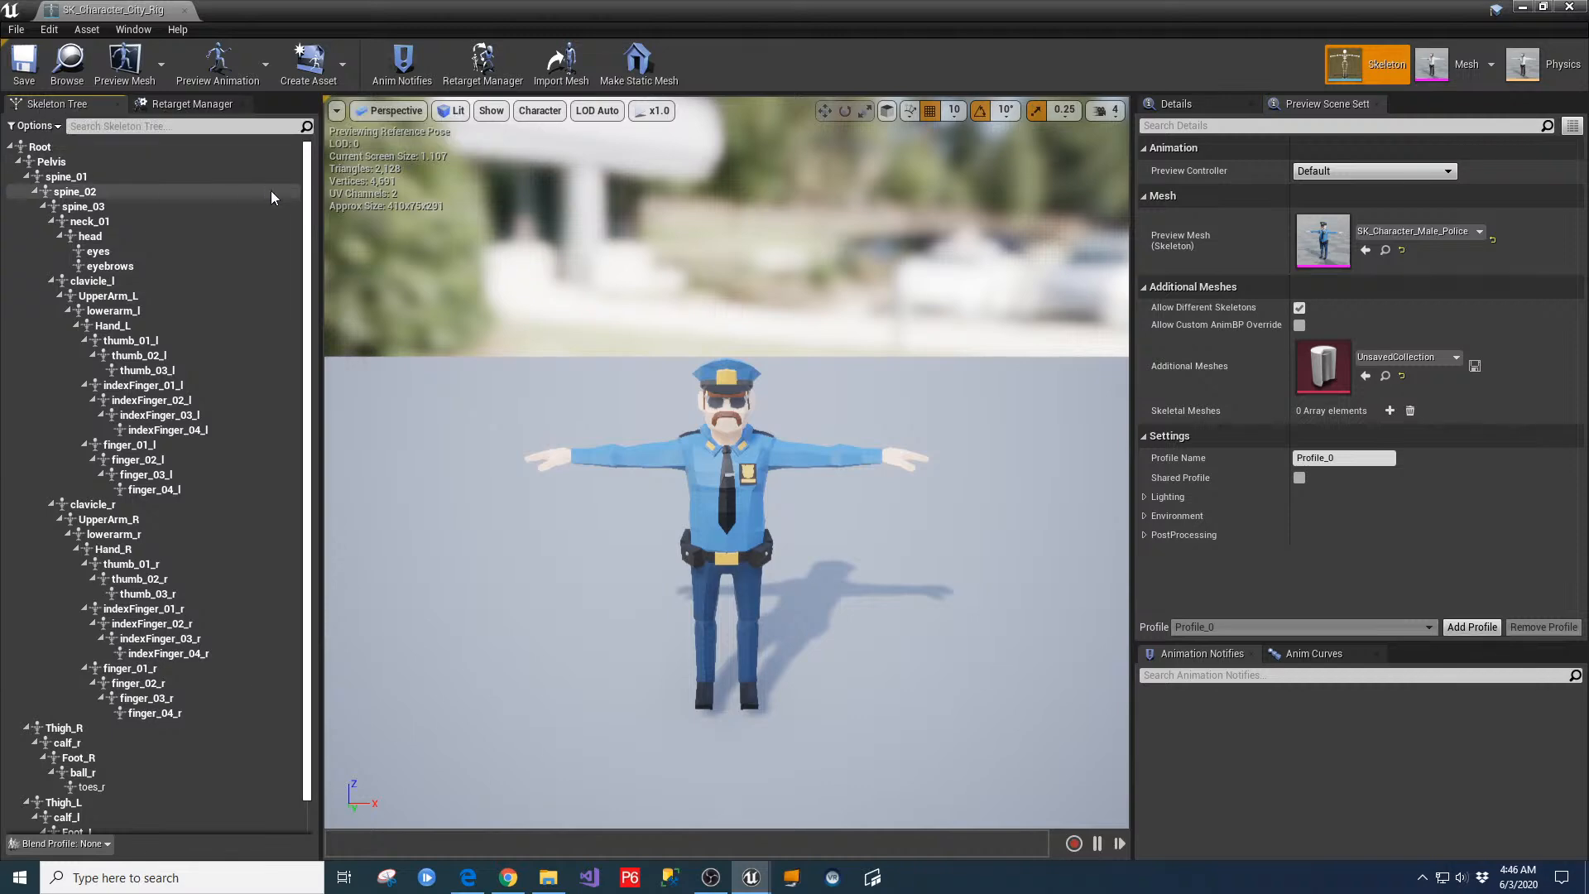
pyautogui.click(35, 126)
pyautogui.click(83, 158)
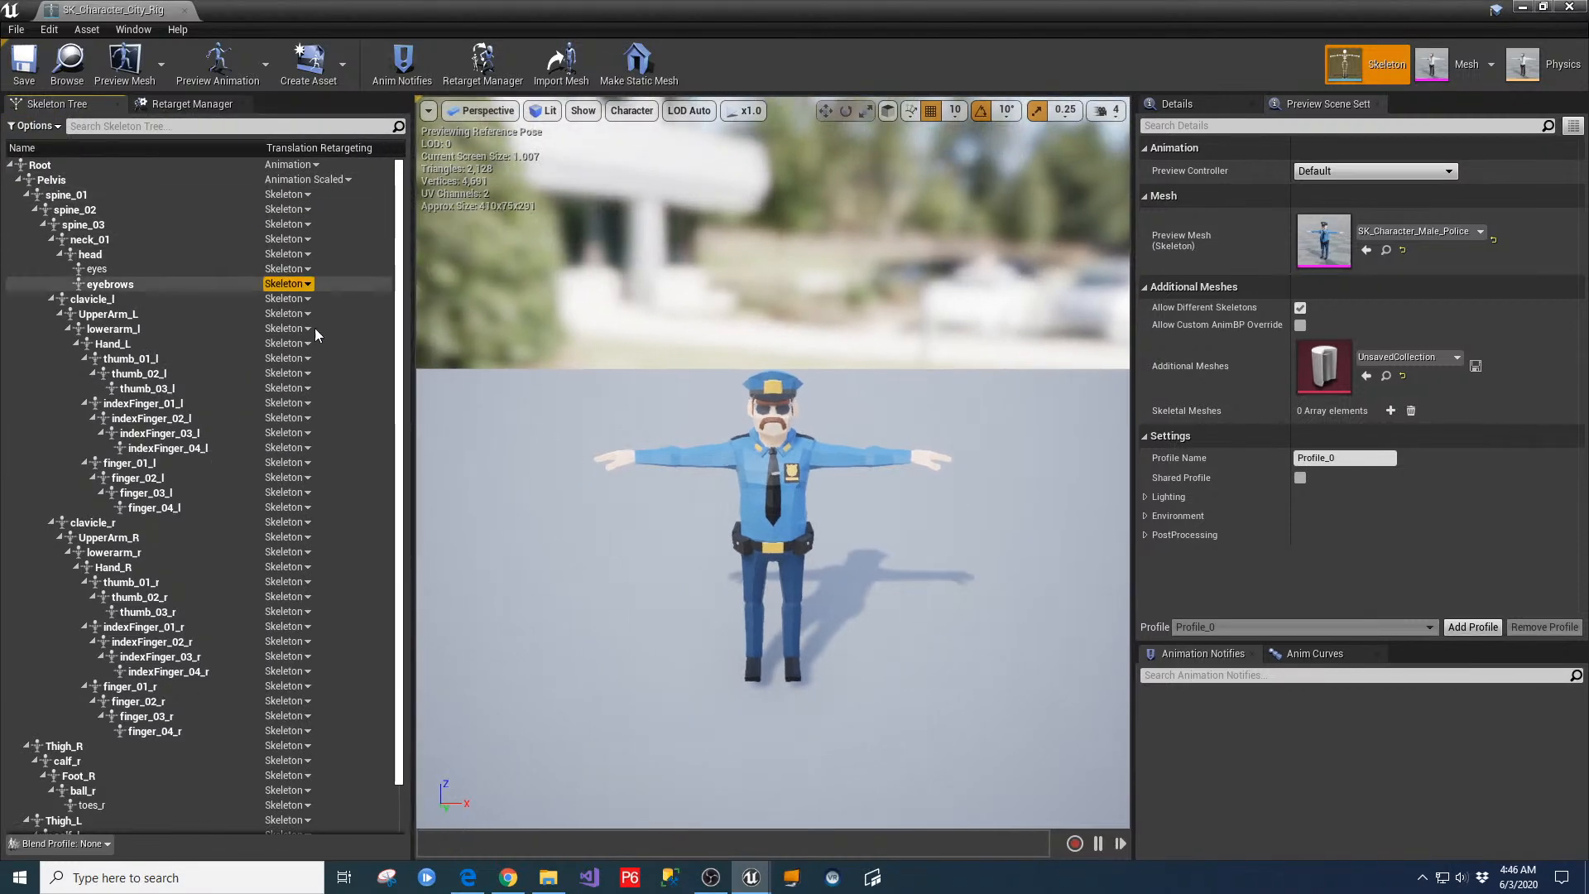
pyautogui.click(298, 164)
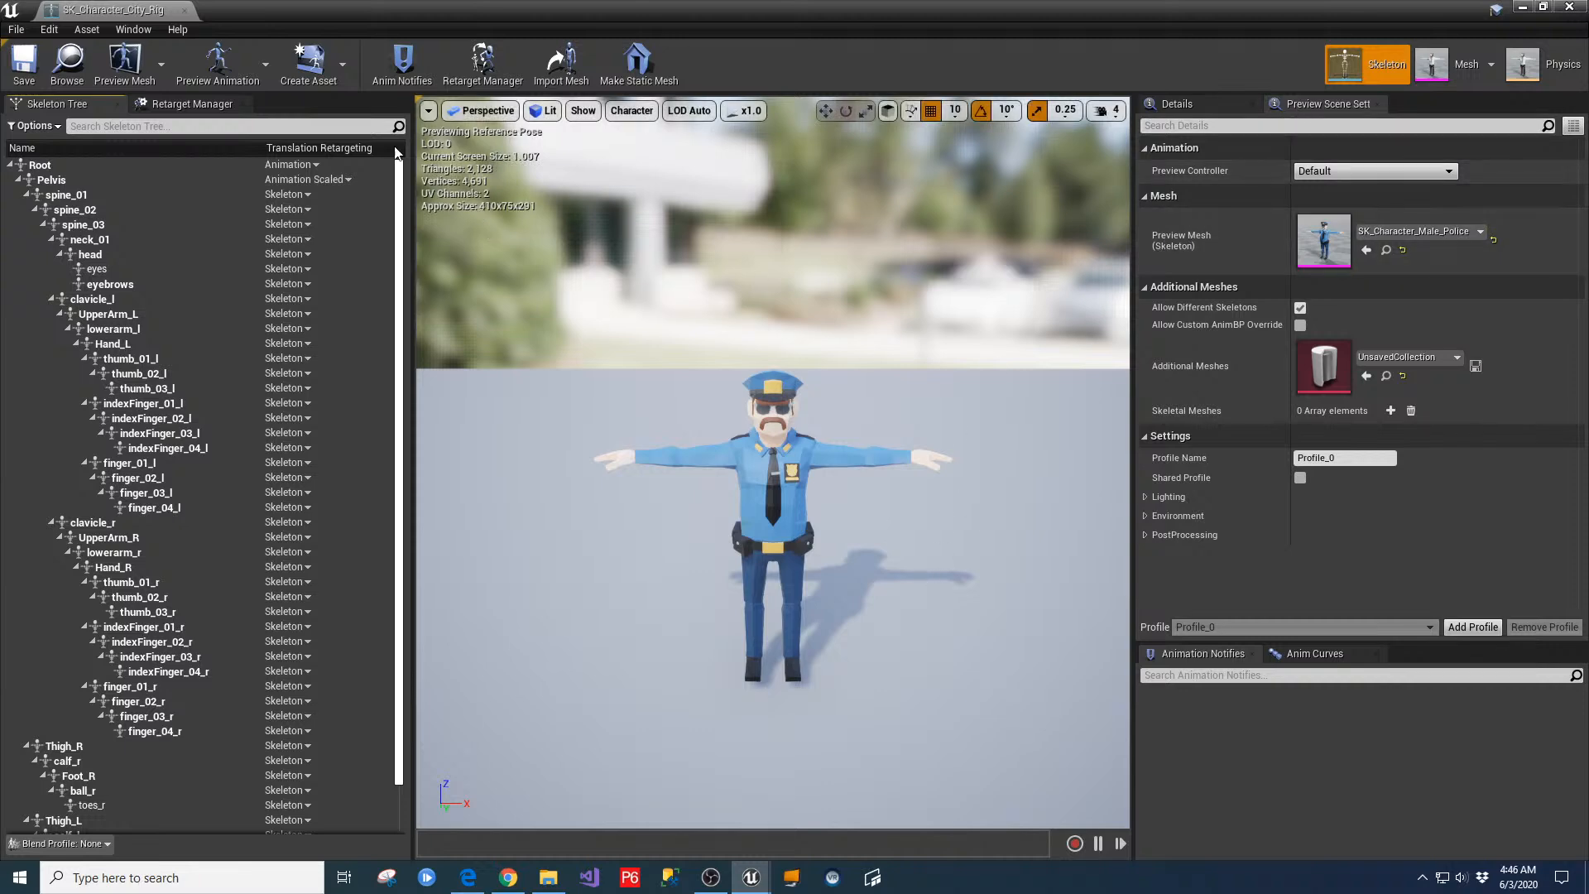
# Return to the retarget settings and review the rig's base mappings, then its advanced mappings
pyautogui.click(187, 106)
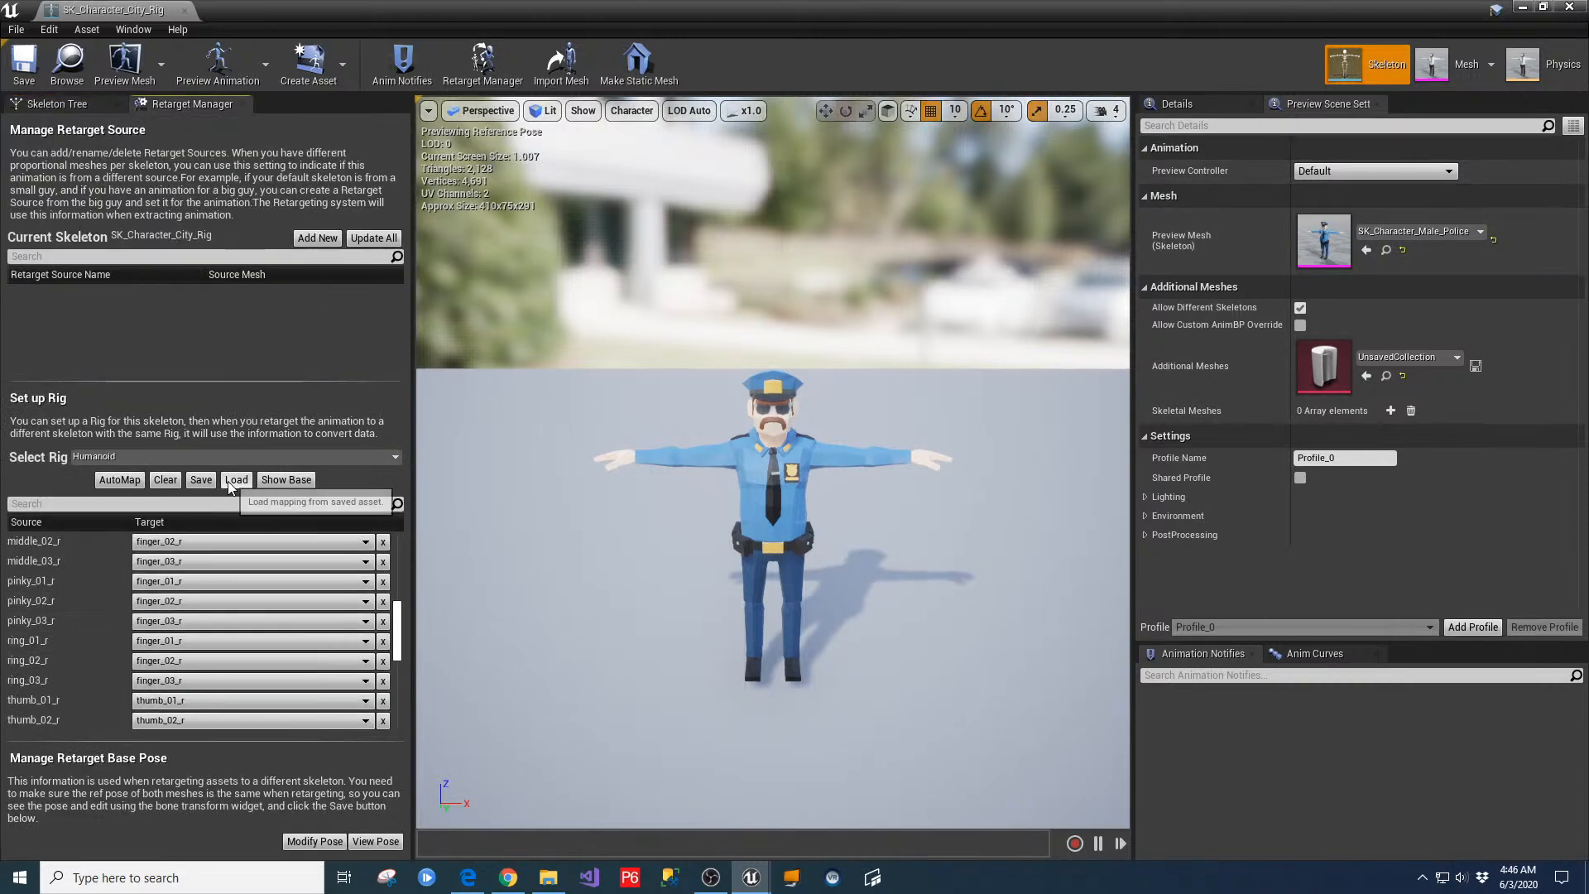
pyautogui.click(289, 481)
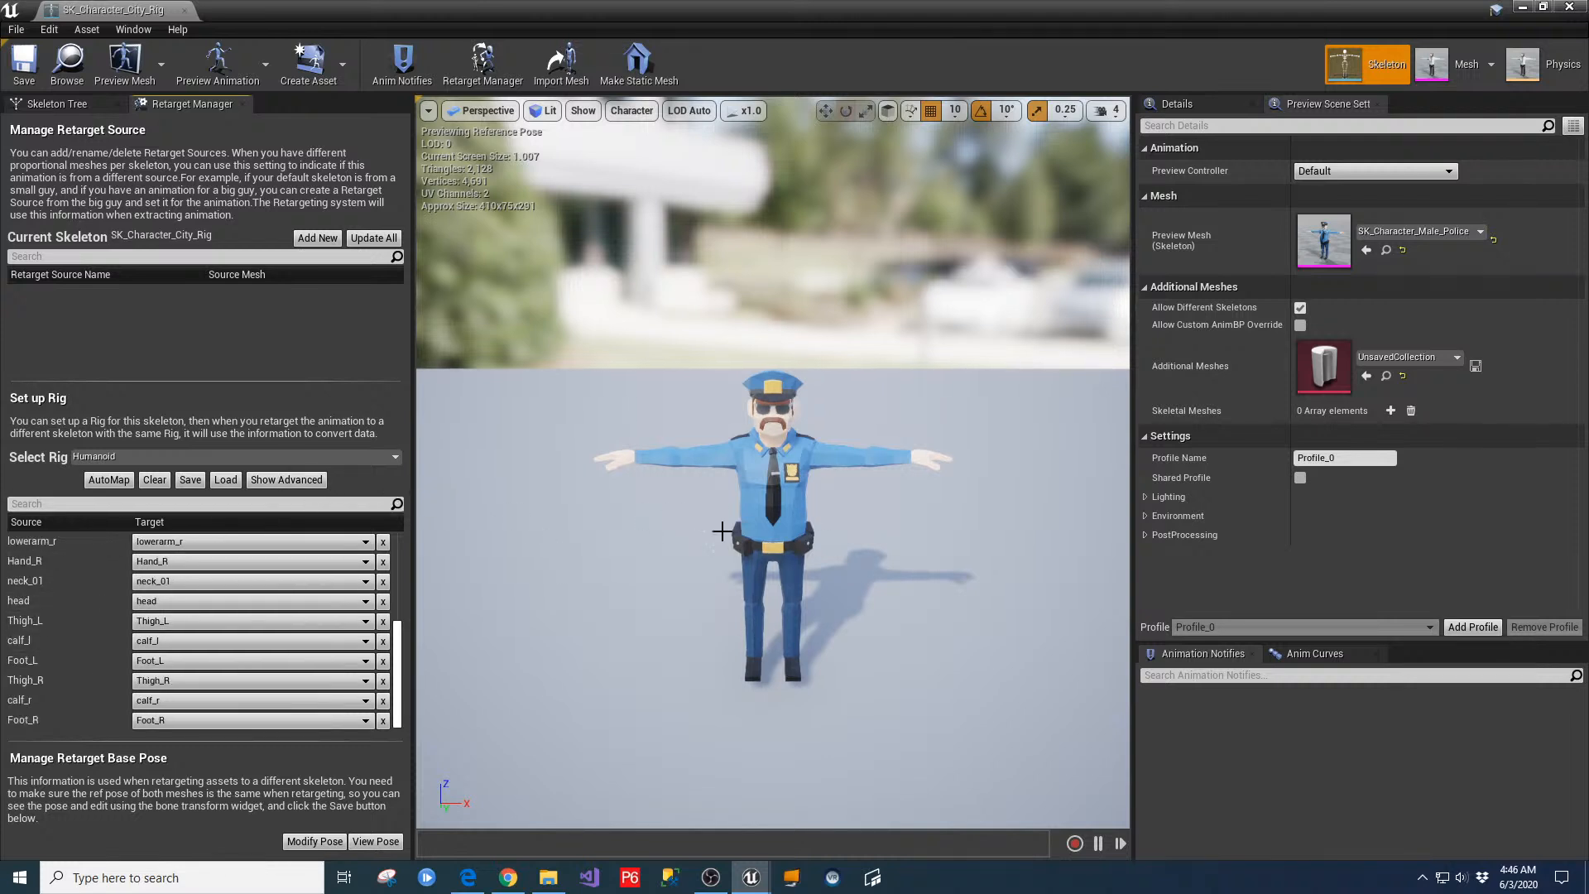
pyautogui.click(293, 482)
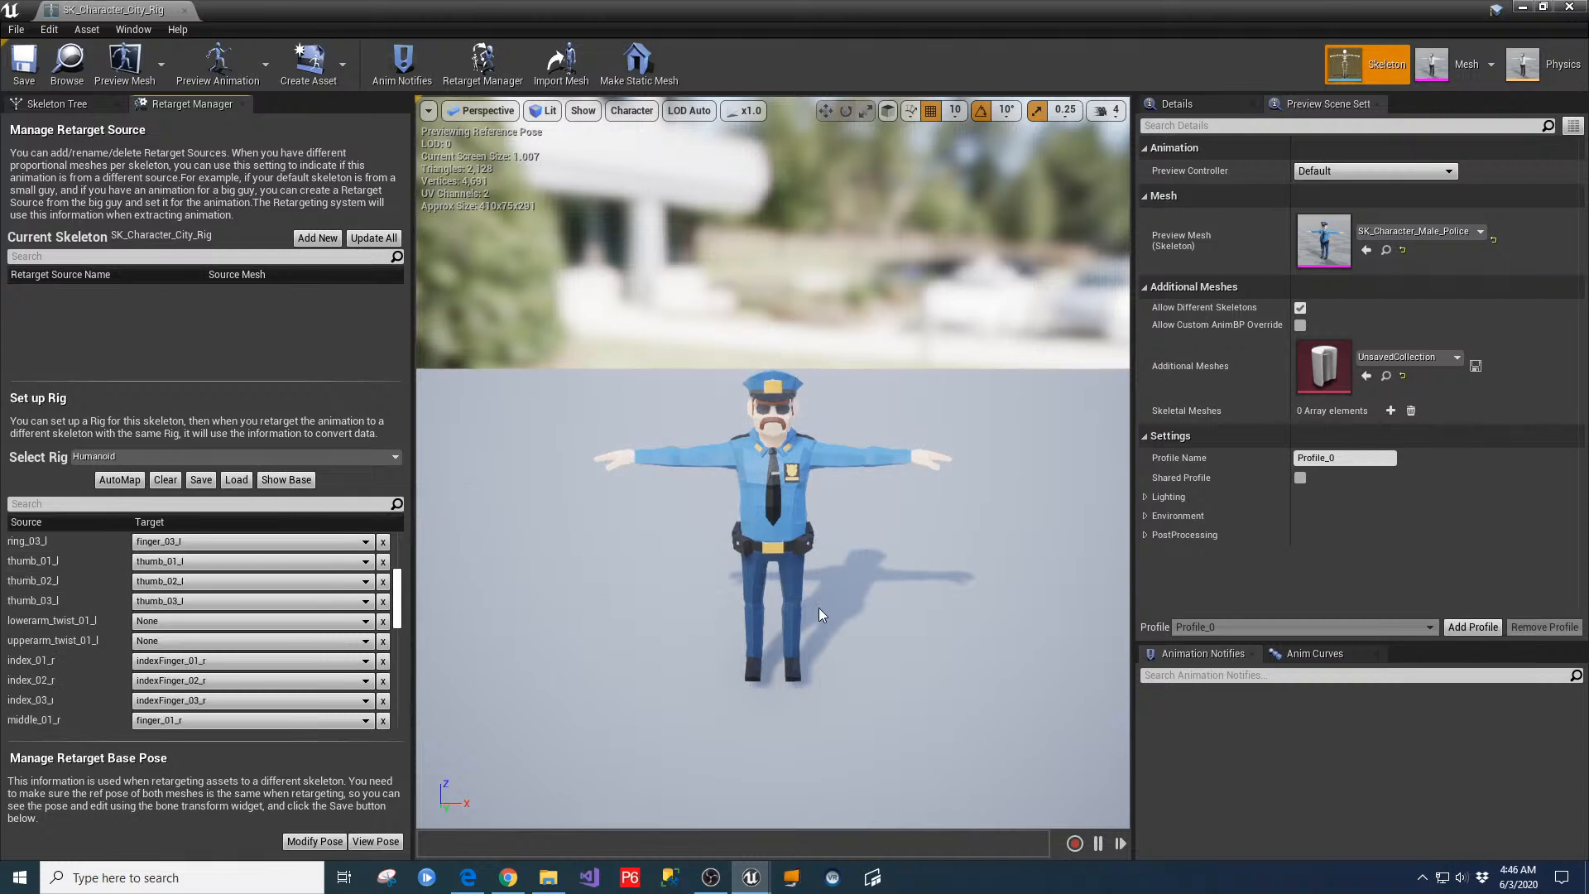
# Inspect the police character's hands and arm pose from above in the preview viewport
pyautogui.keyDown('alt'); pyautogui.moveTo(917, 529); pyautogui.dragTo(737, 707); pyautogui.keyUp('alt')
pyautogui.scroll(4, 950, 538)
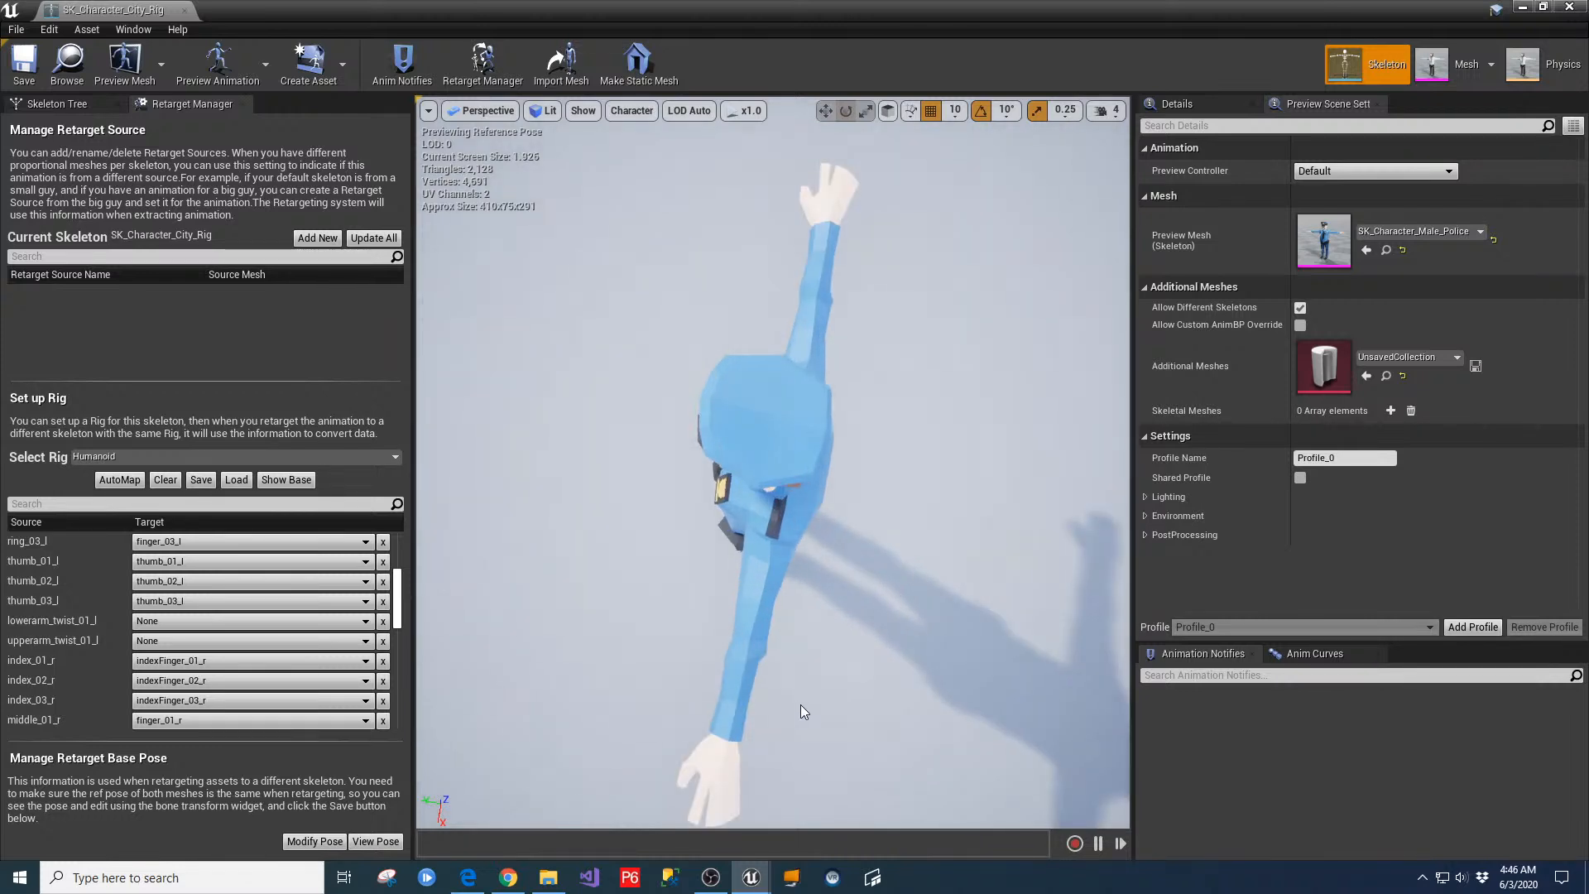
pyautogui.scroll(-3, 795, 729)
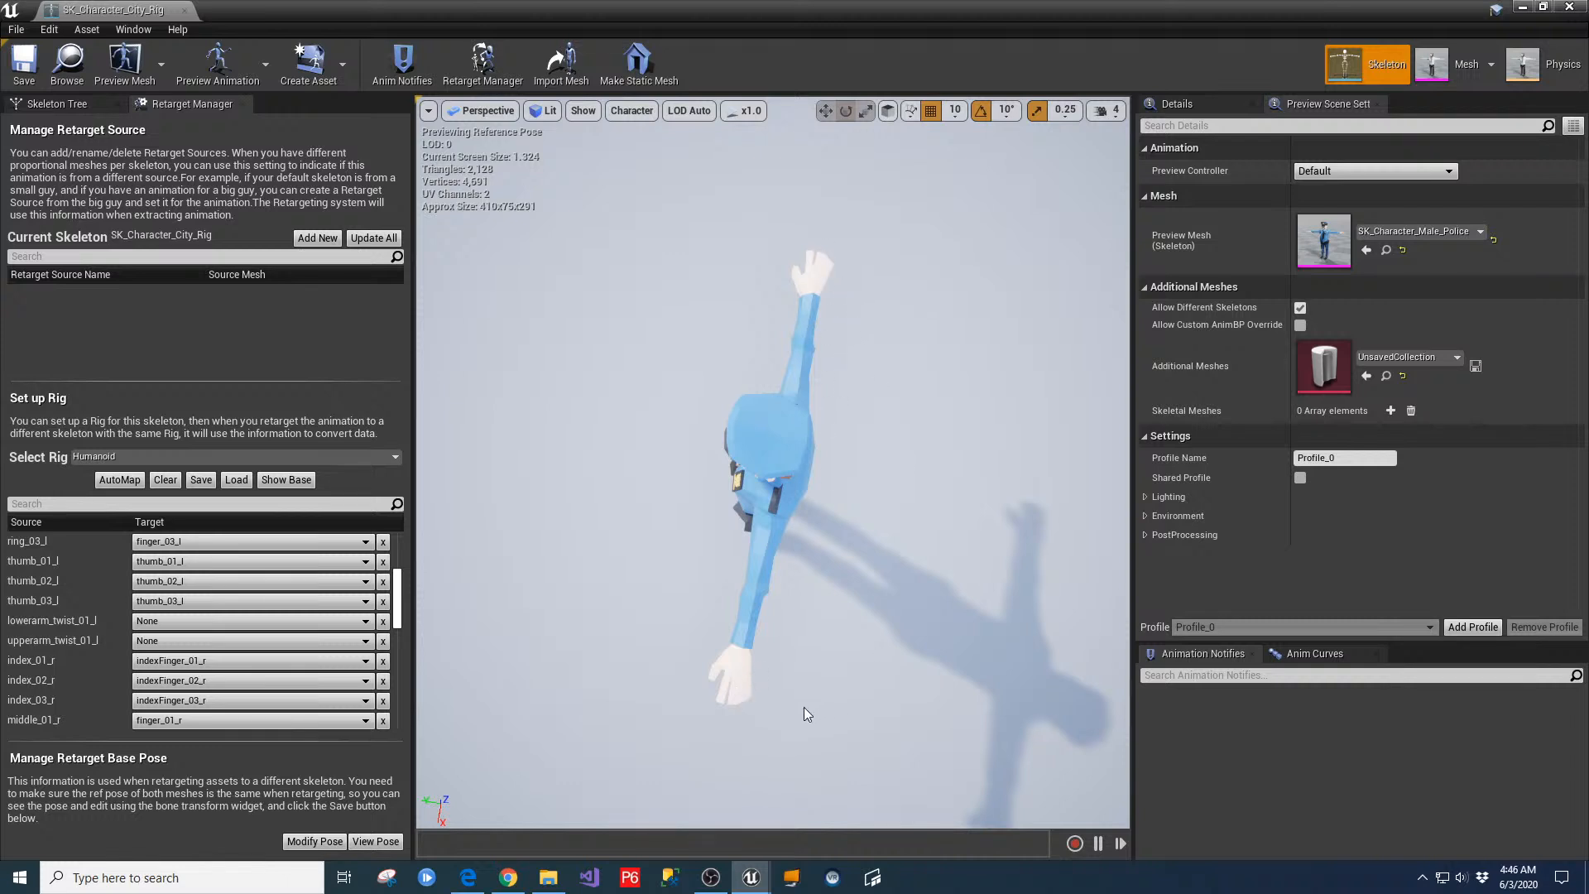
# Close the city character skeleton and browse to the Mannequin > Character > Mesh folder in the project content
pyautogui.moveTo(621, 667); pyautogui.dragTo(815, 501)
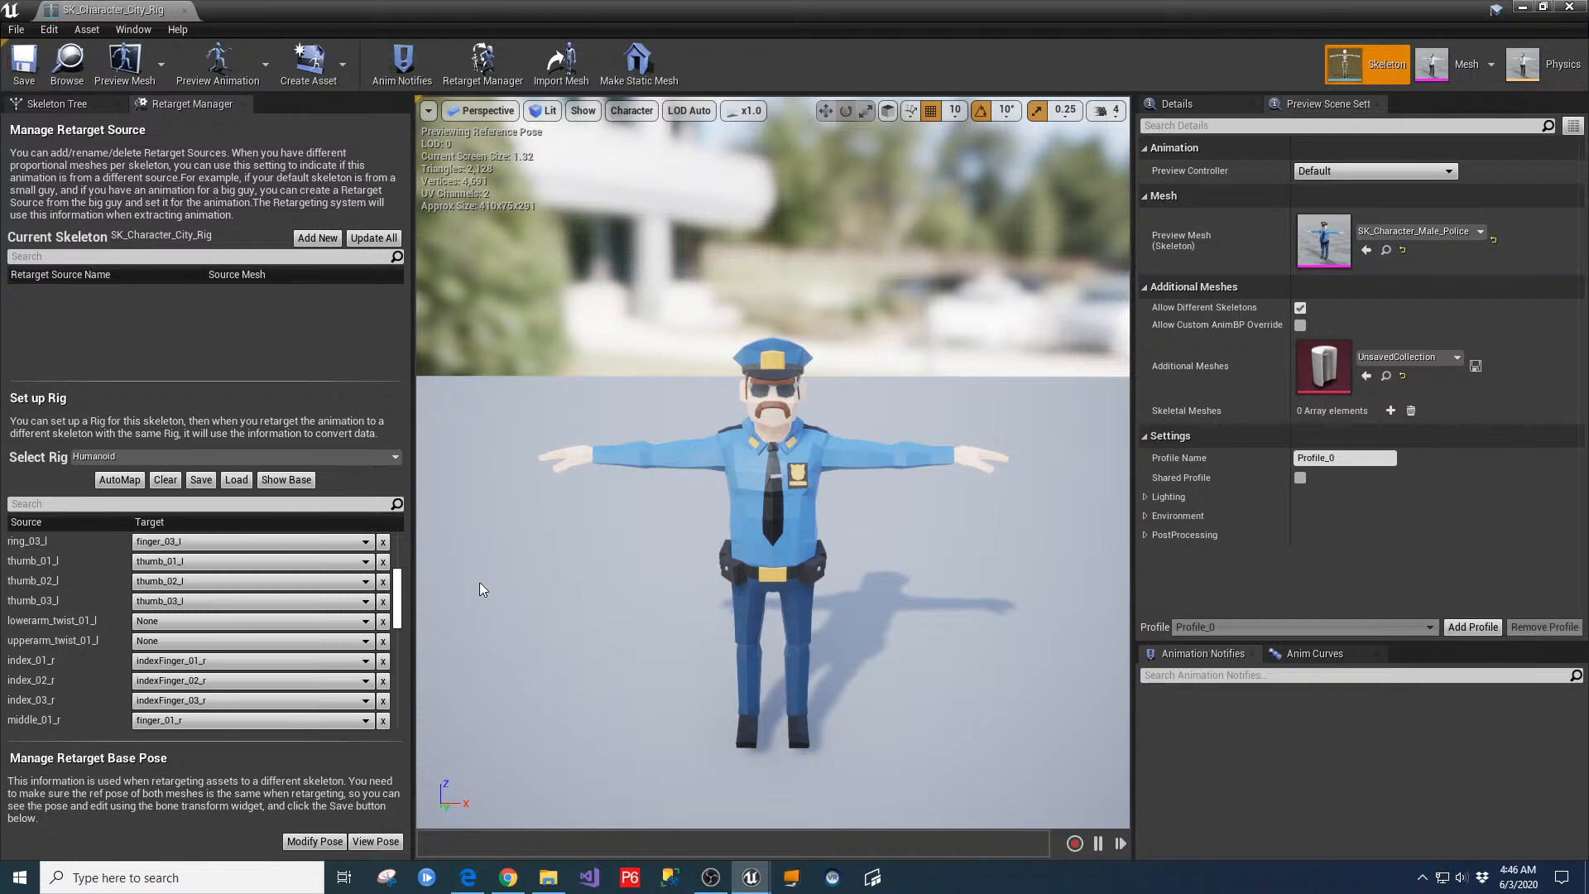
pyautogui.click(184, 11)
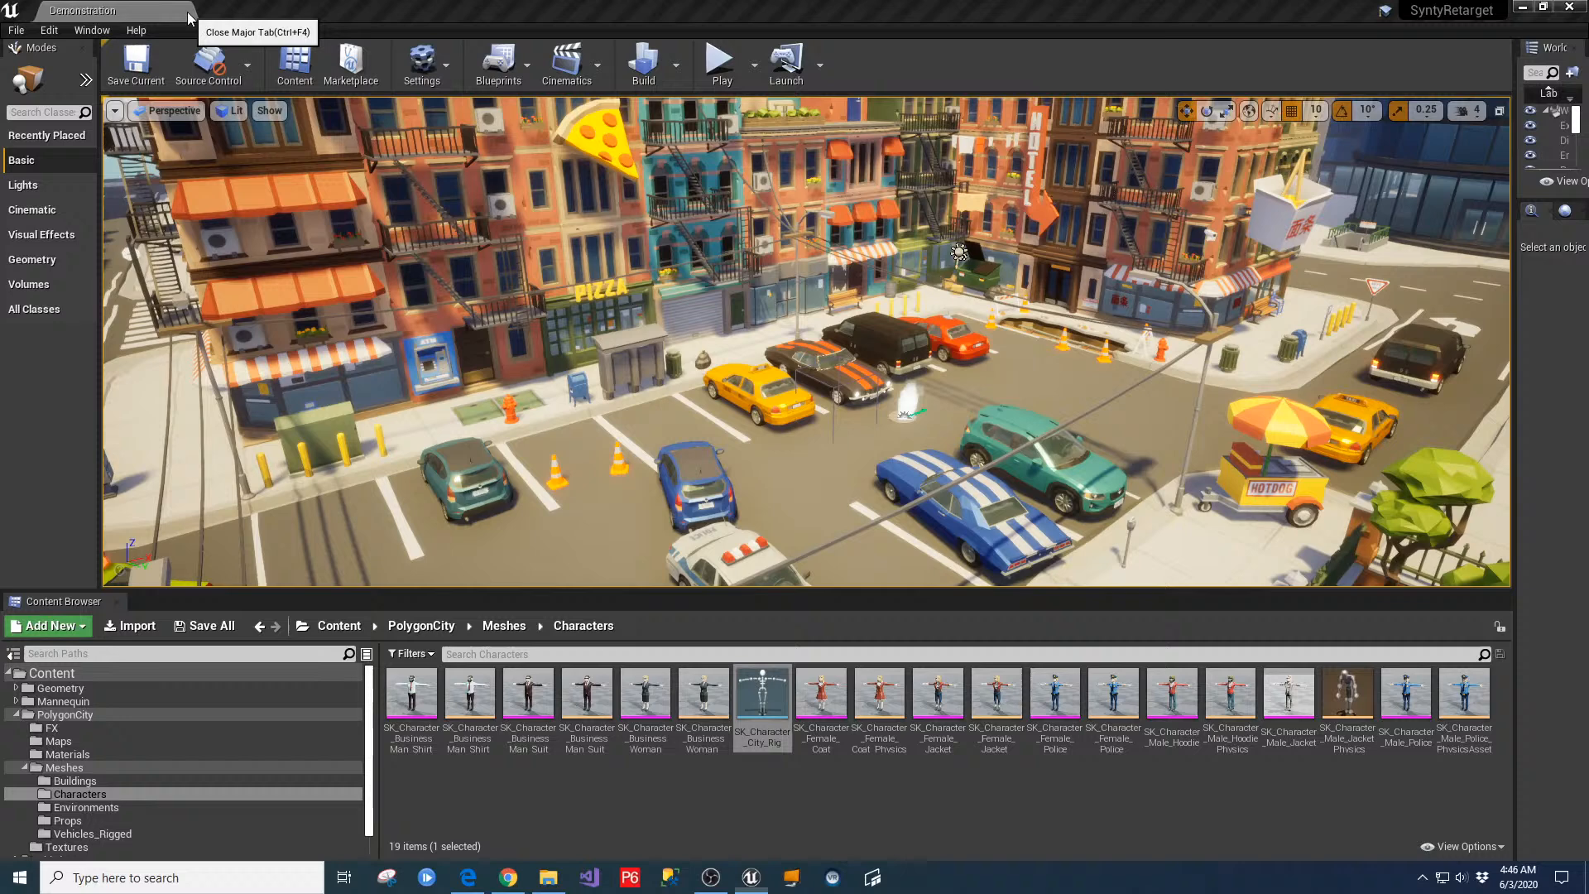
pyautogui.click(15, 714)
pyautogui.click(16, 701)
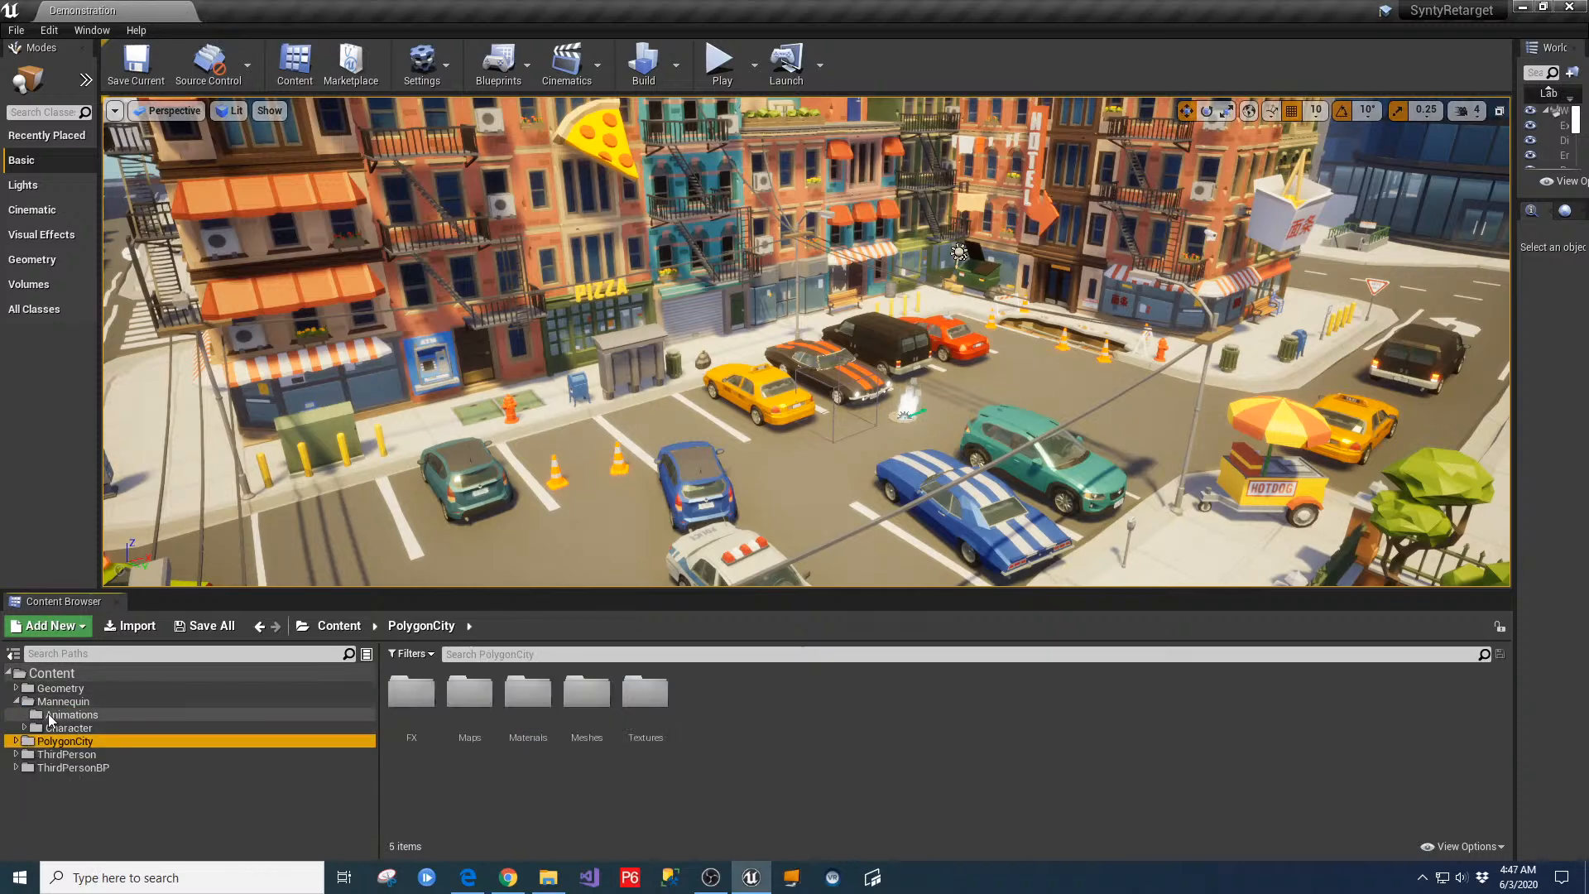
pyautogui.click(69, 728)
pyautogui.doubleClick(470, 693)
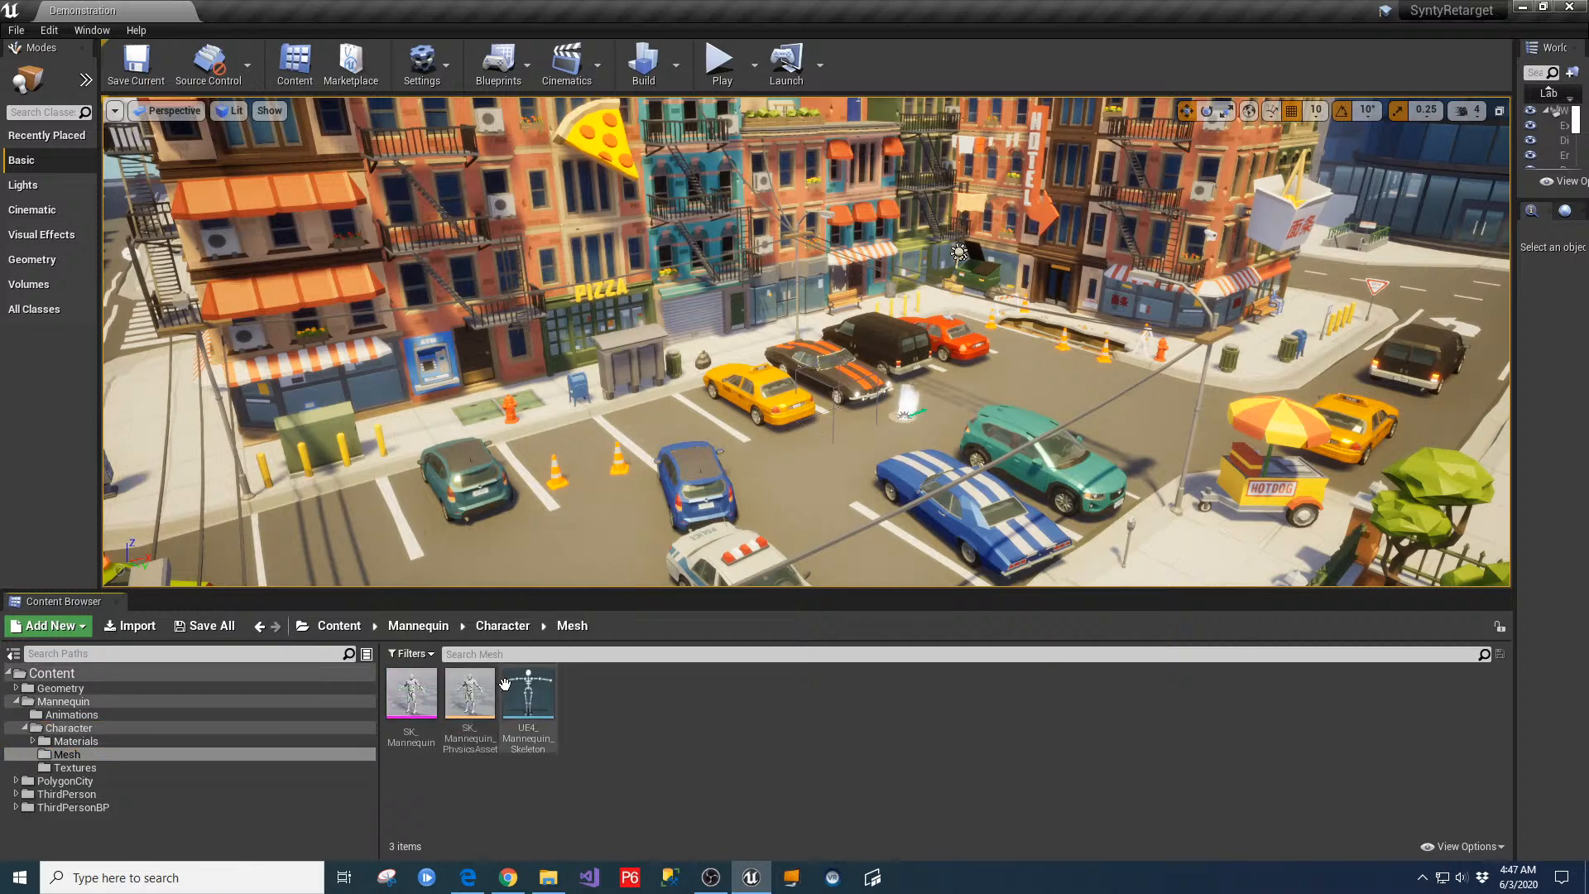
# Open UE4_Mannequin_Skeleton and assign the Humanoid rig to it
pyautogui.click(527, 700)
pyautogui.doubleClick(528, 700)
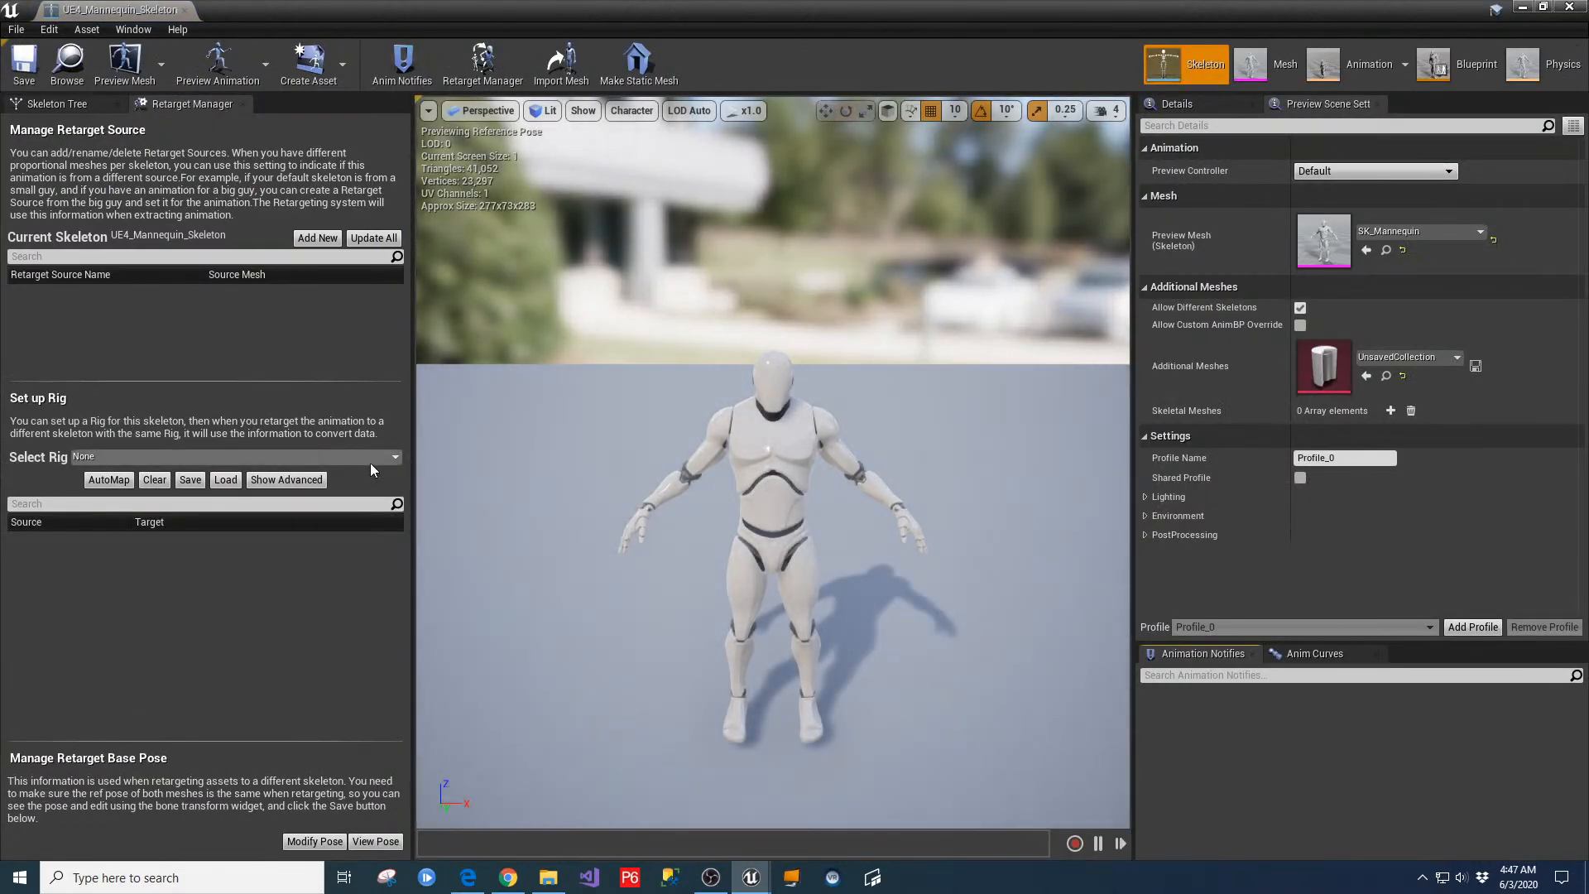
pyautogui.click(391, 456)
pyautogui.click(216, 487)
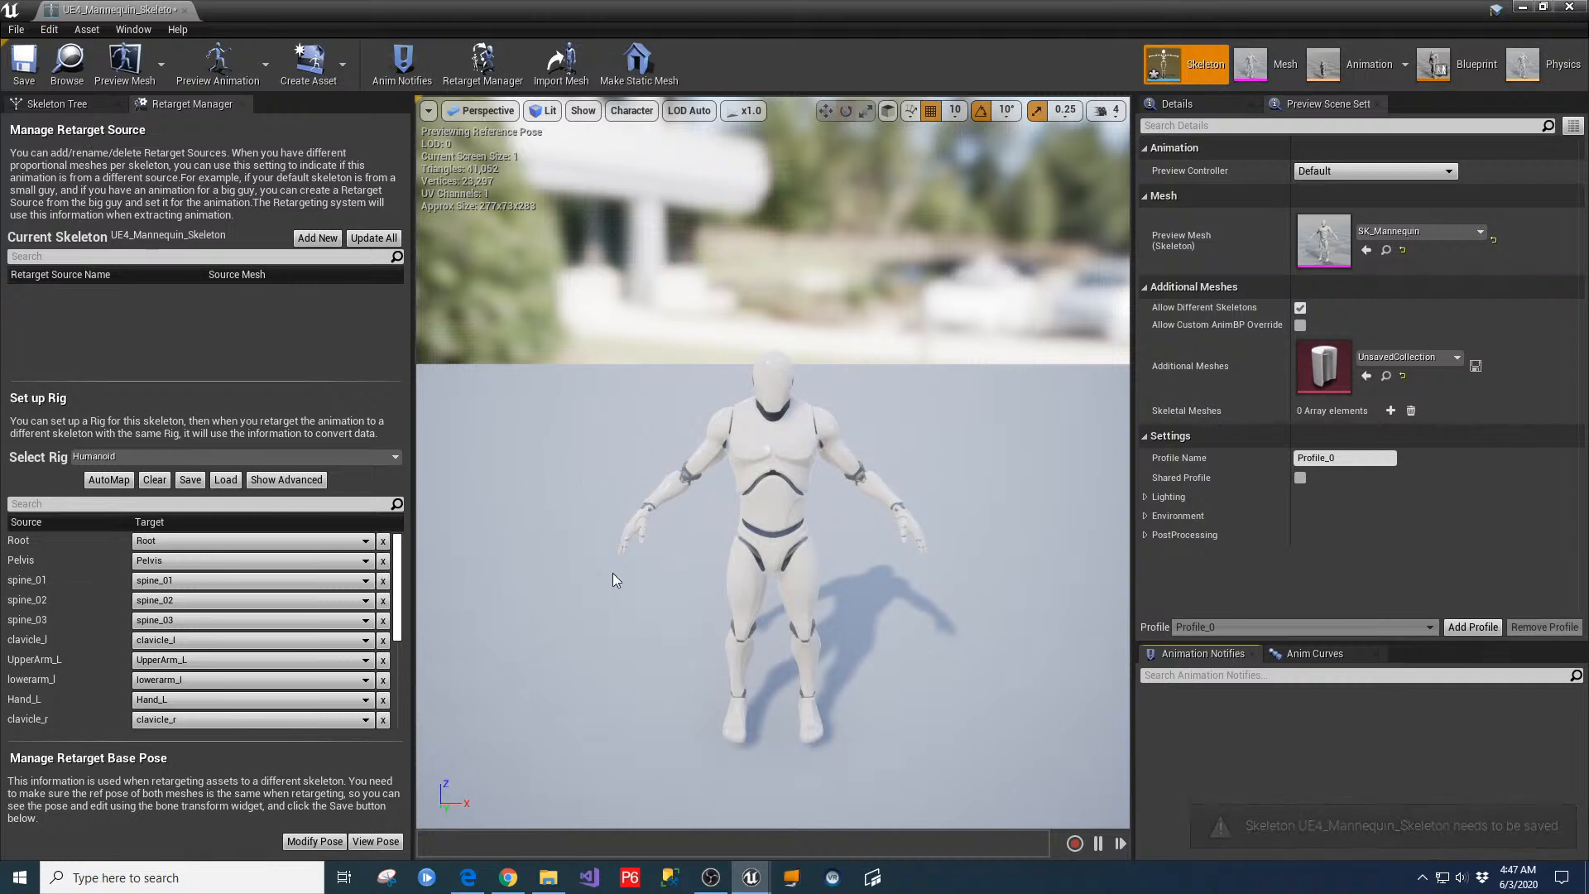
# Rotate the mannequin's upperarm_r bone upward so the right arm extends horizontally in a T-pose
pyautogui.click(717, 422)
pyautogui.press('e')
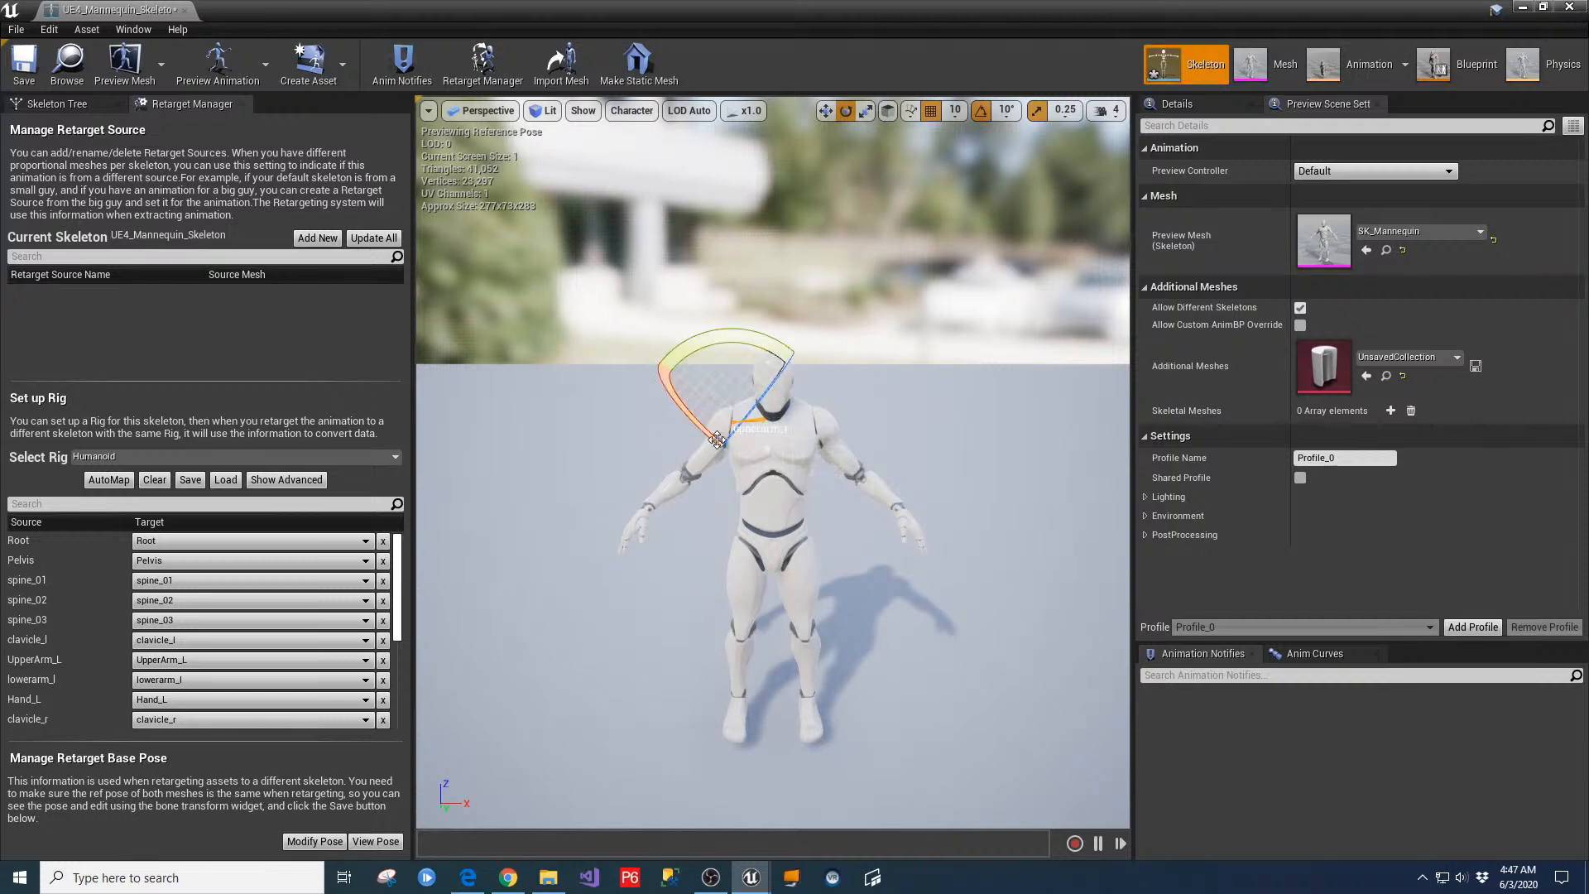
pyautogui.click(56, 104)
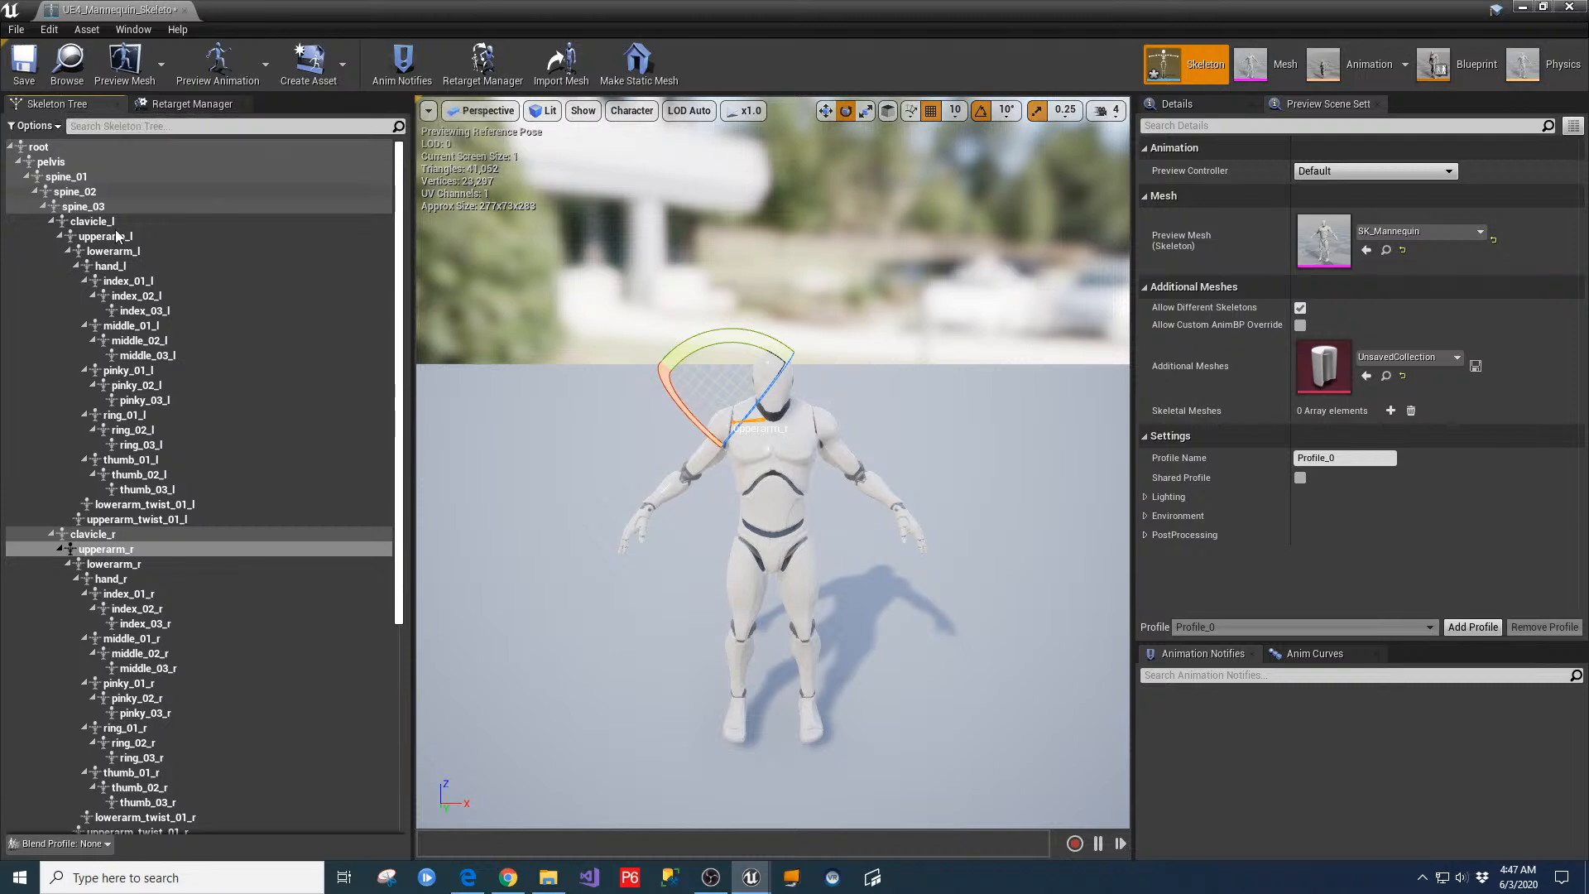
pyautogui.click(106, 549)
pyautogui.click(117, 596)
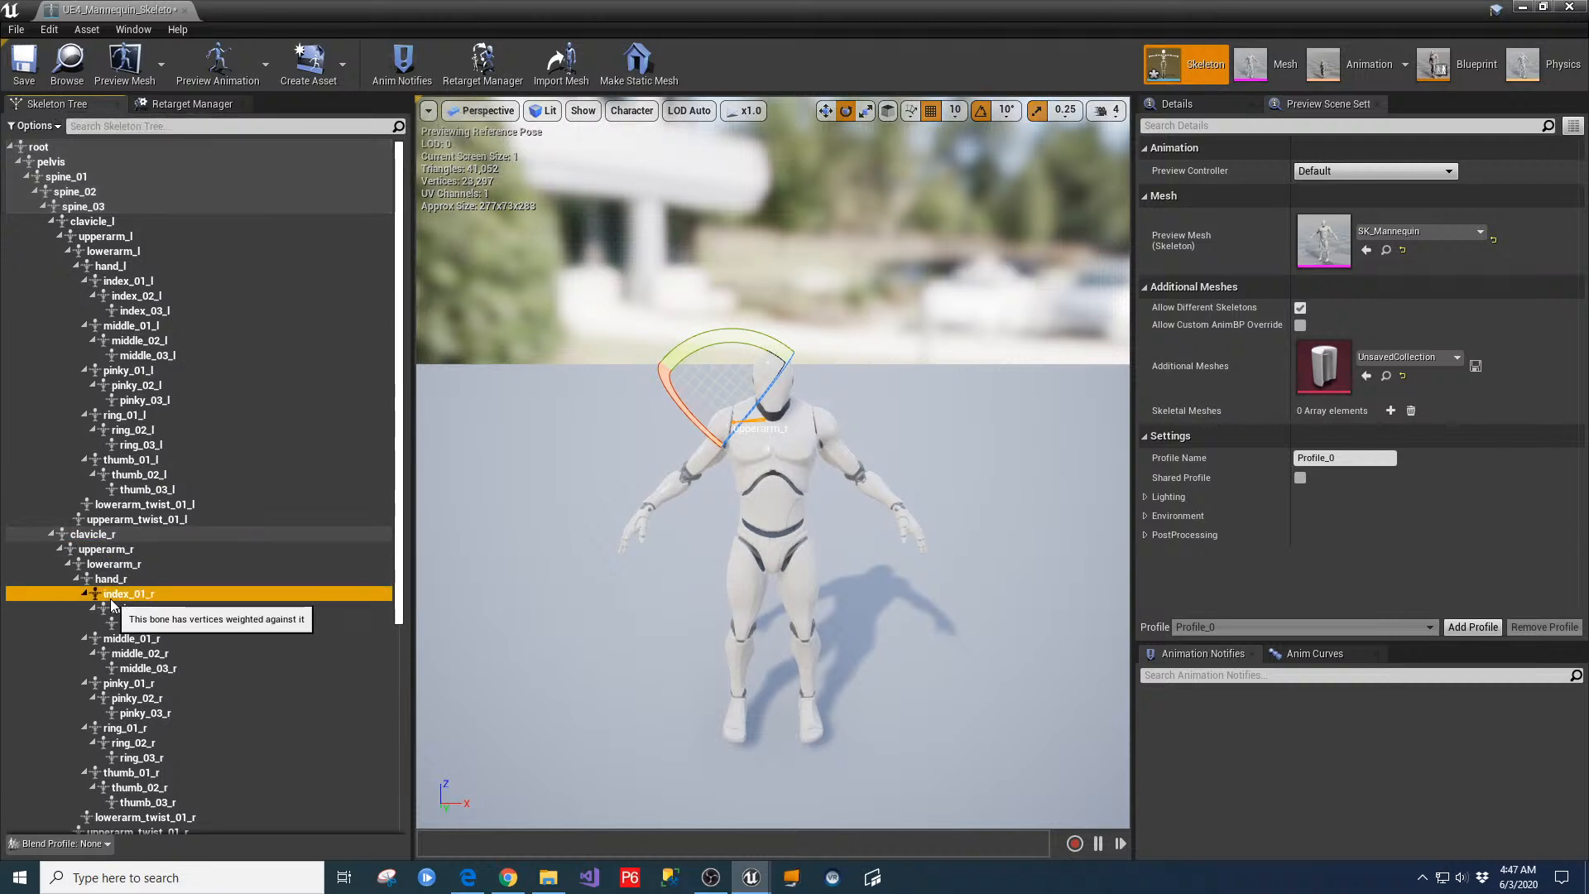
pyautogui.click(122, 625)
pyautogui.click(126, 667)
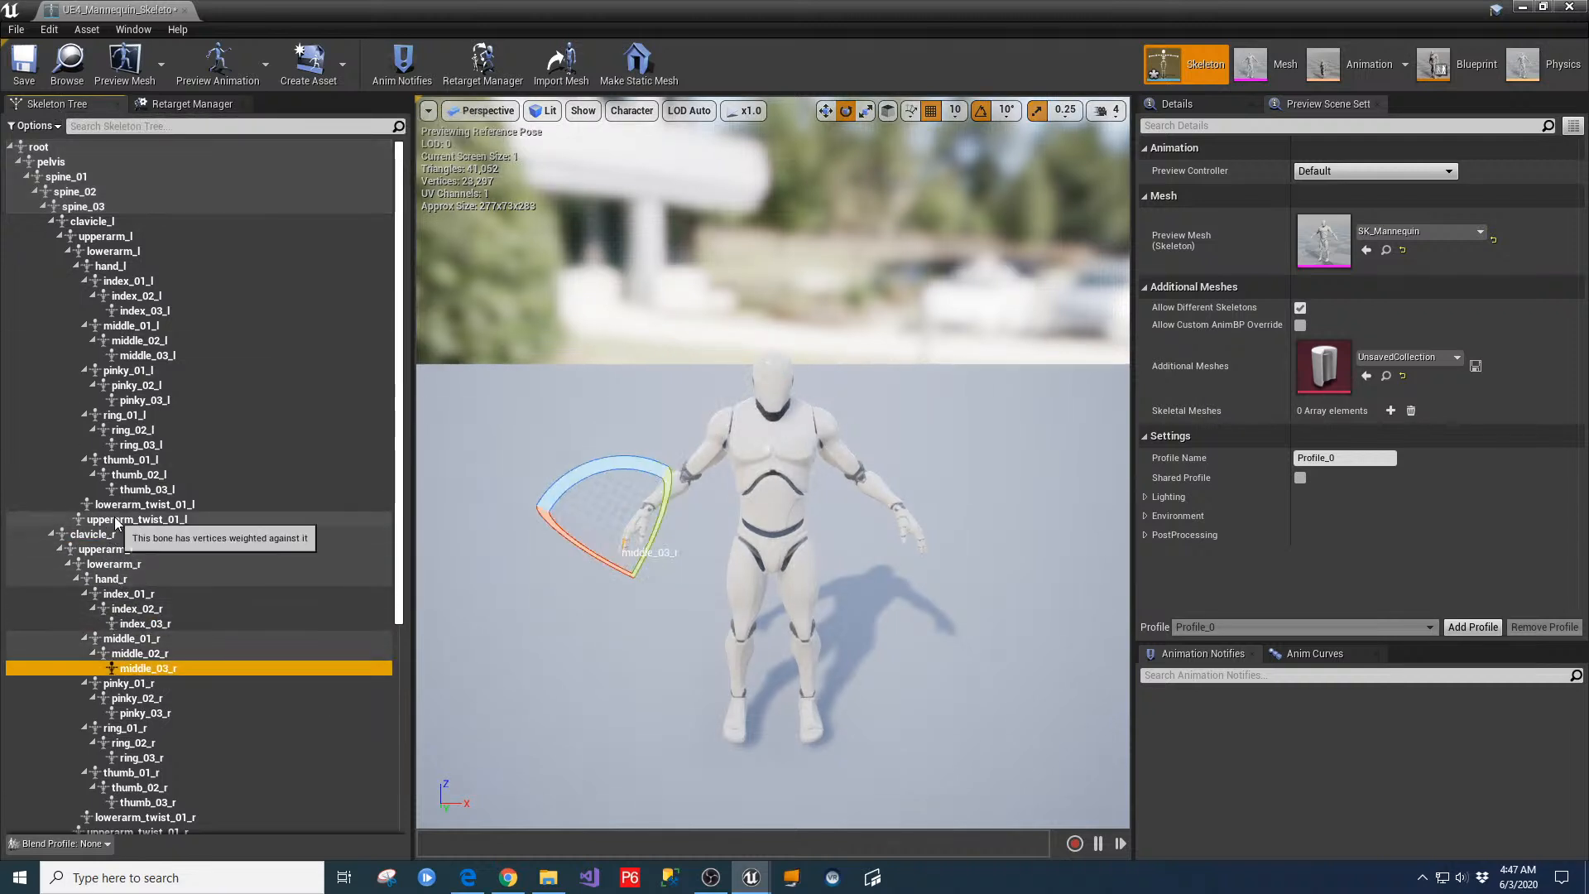
pyautogui.click(106, 550)
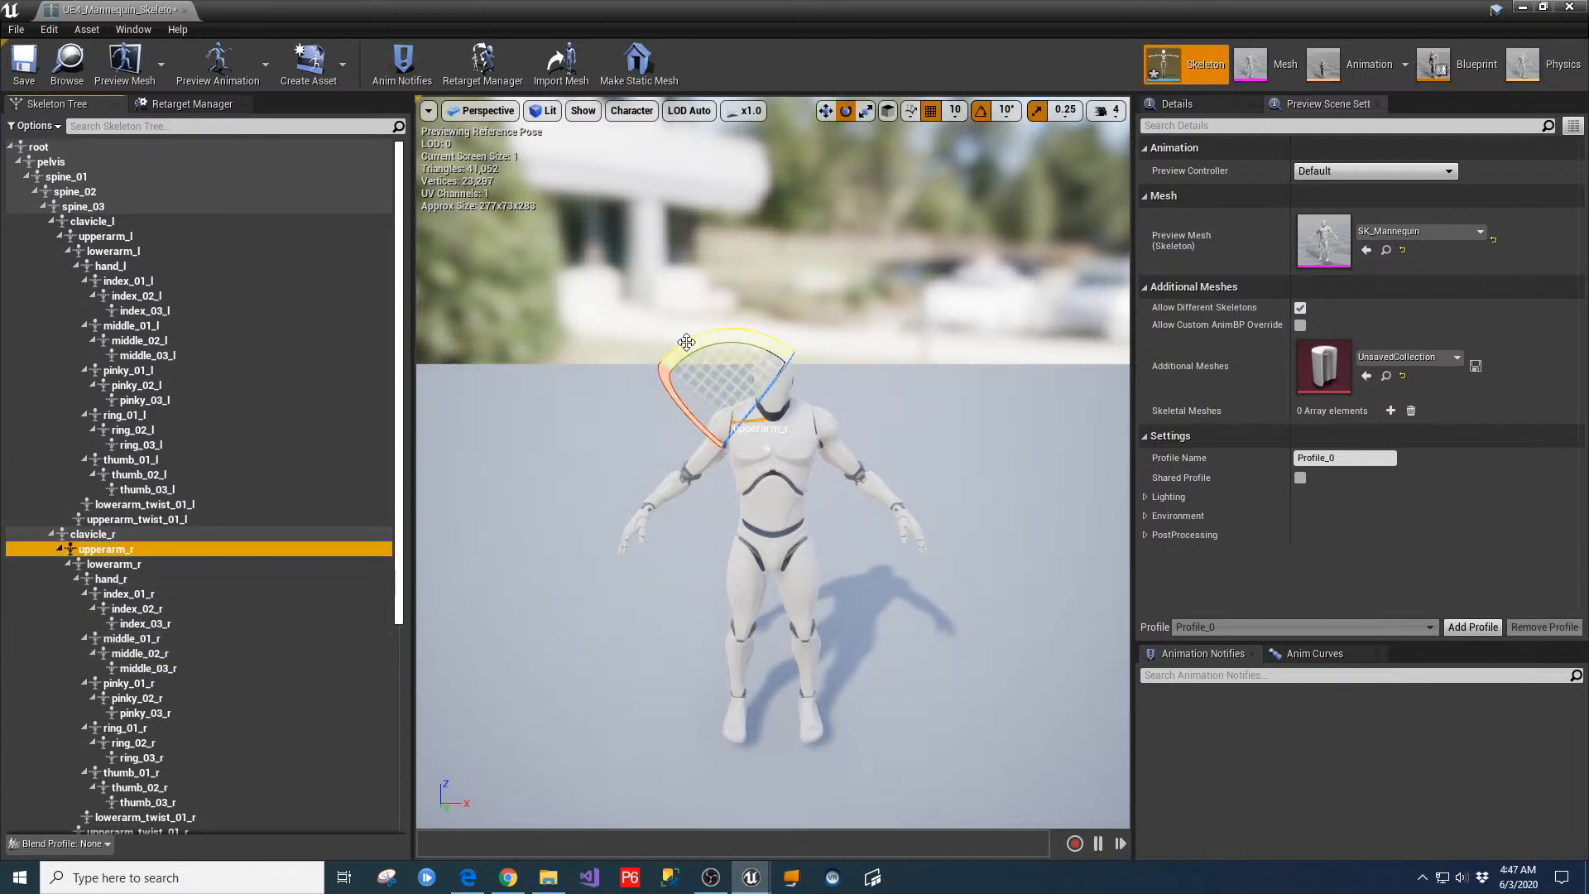
pyautogui.moveTo(691, 343); pyautogui.dragTo(831, 425)
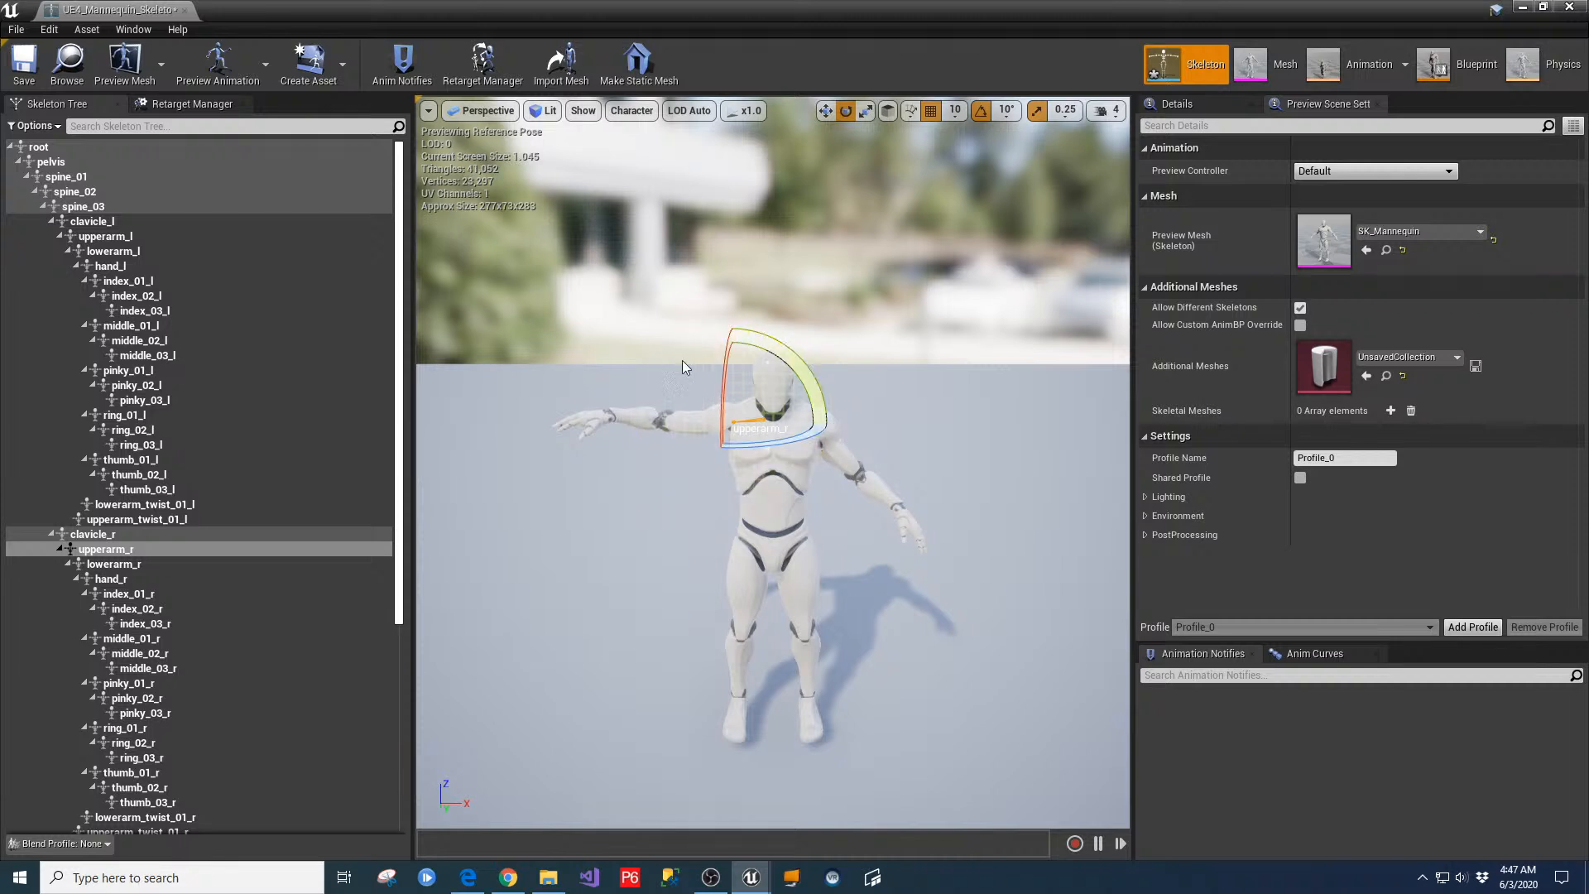
# Adjust the rotation of the lowerarm_r and hand_r bones to line the right forearm and hand up with the raised arm
pyautogui.click(627, 417)
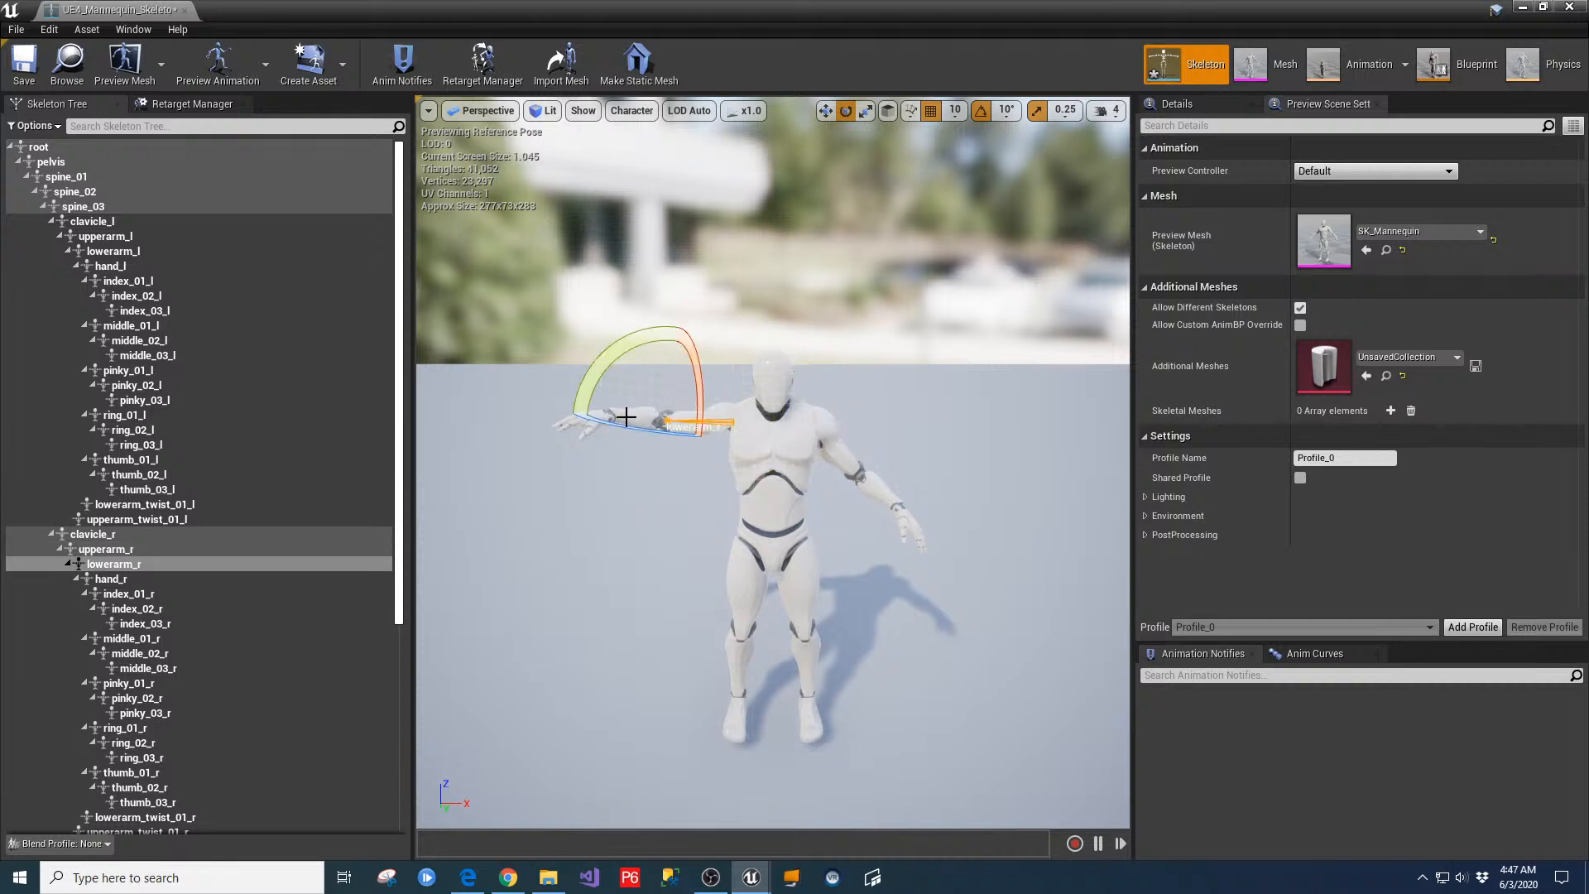
pyautogui.moveTo(582, 403); pyautogui.dragTo(593, 429)
pyautogui.click(574, 439)
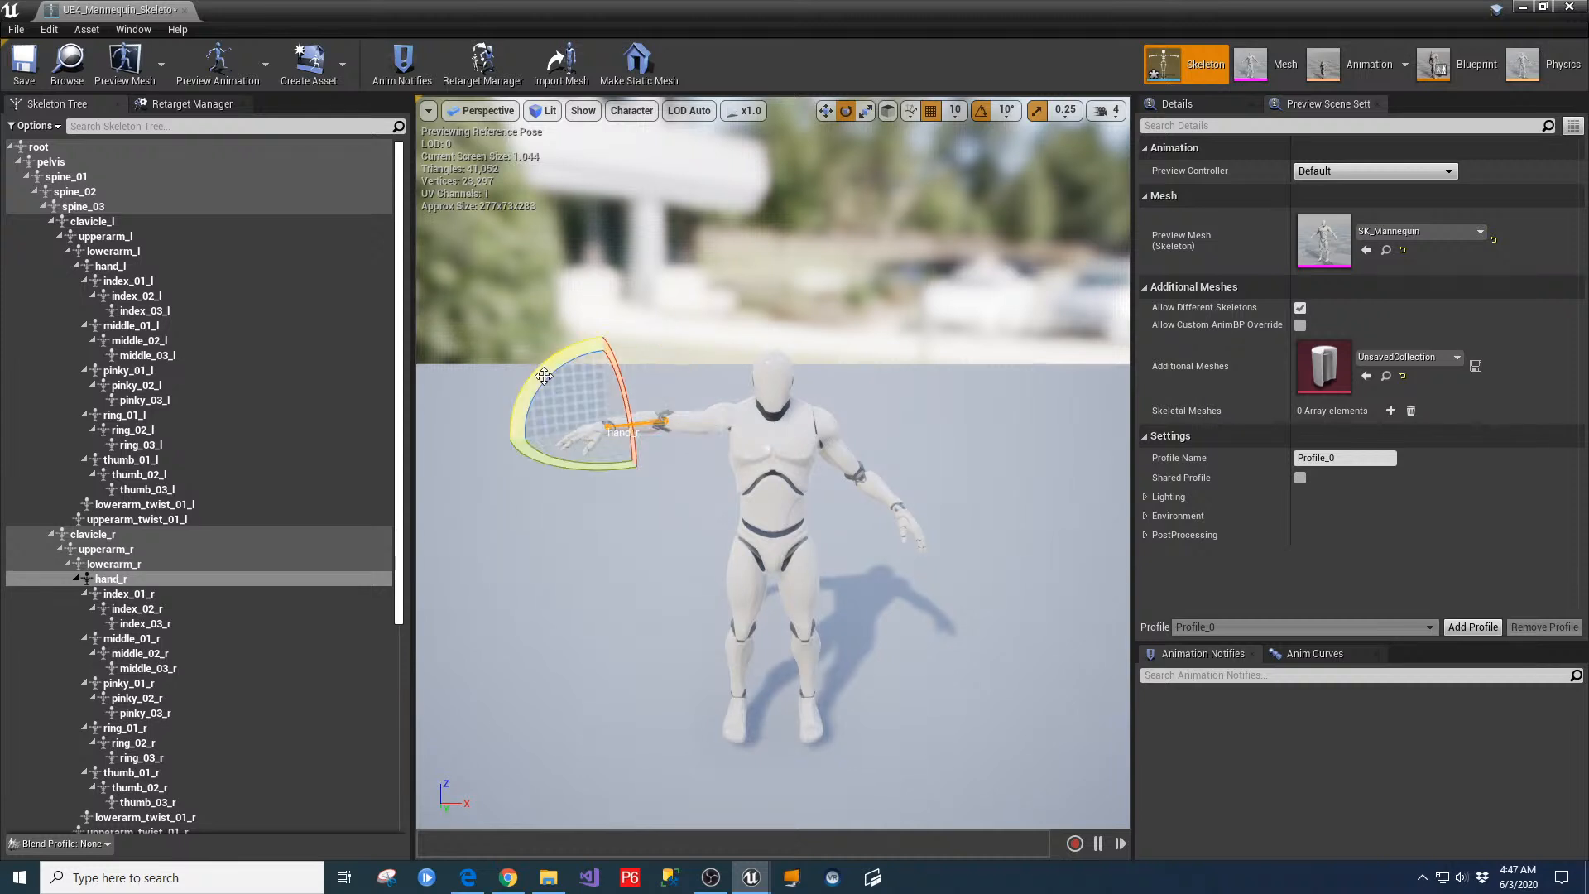
pyautogui.moveTo(536, 373); pyautogui.dragTo(579, 435)
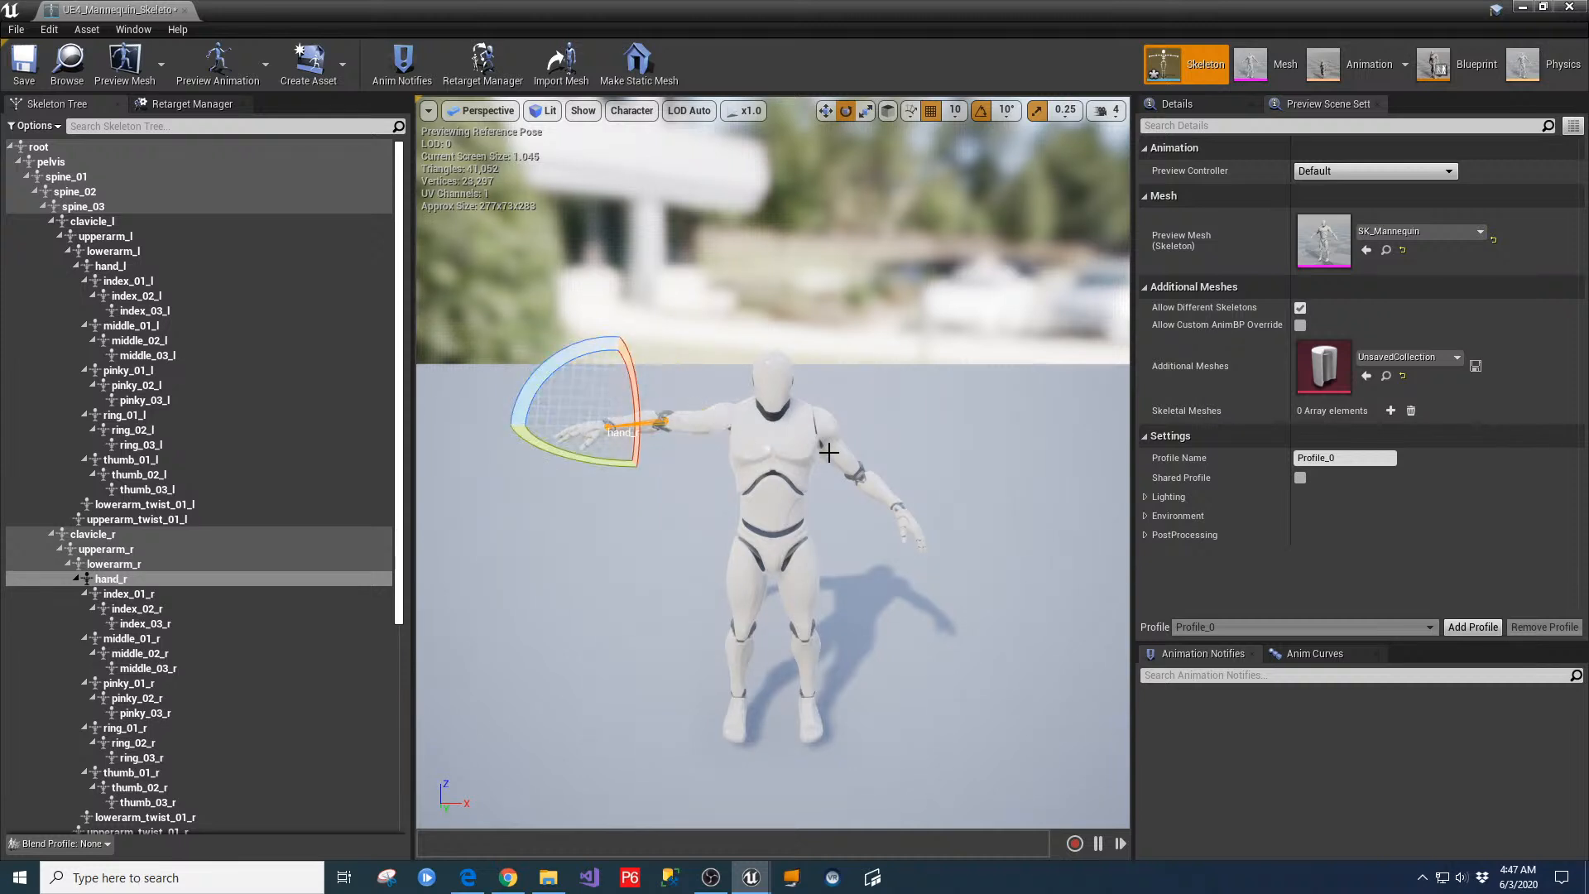
# Rotate the upperarm_l bone upward so the left arm extends horizontally like the right one
pyautogui.click(826, 426)
pyautogui.click(881, 419)
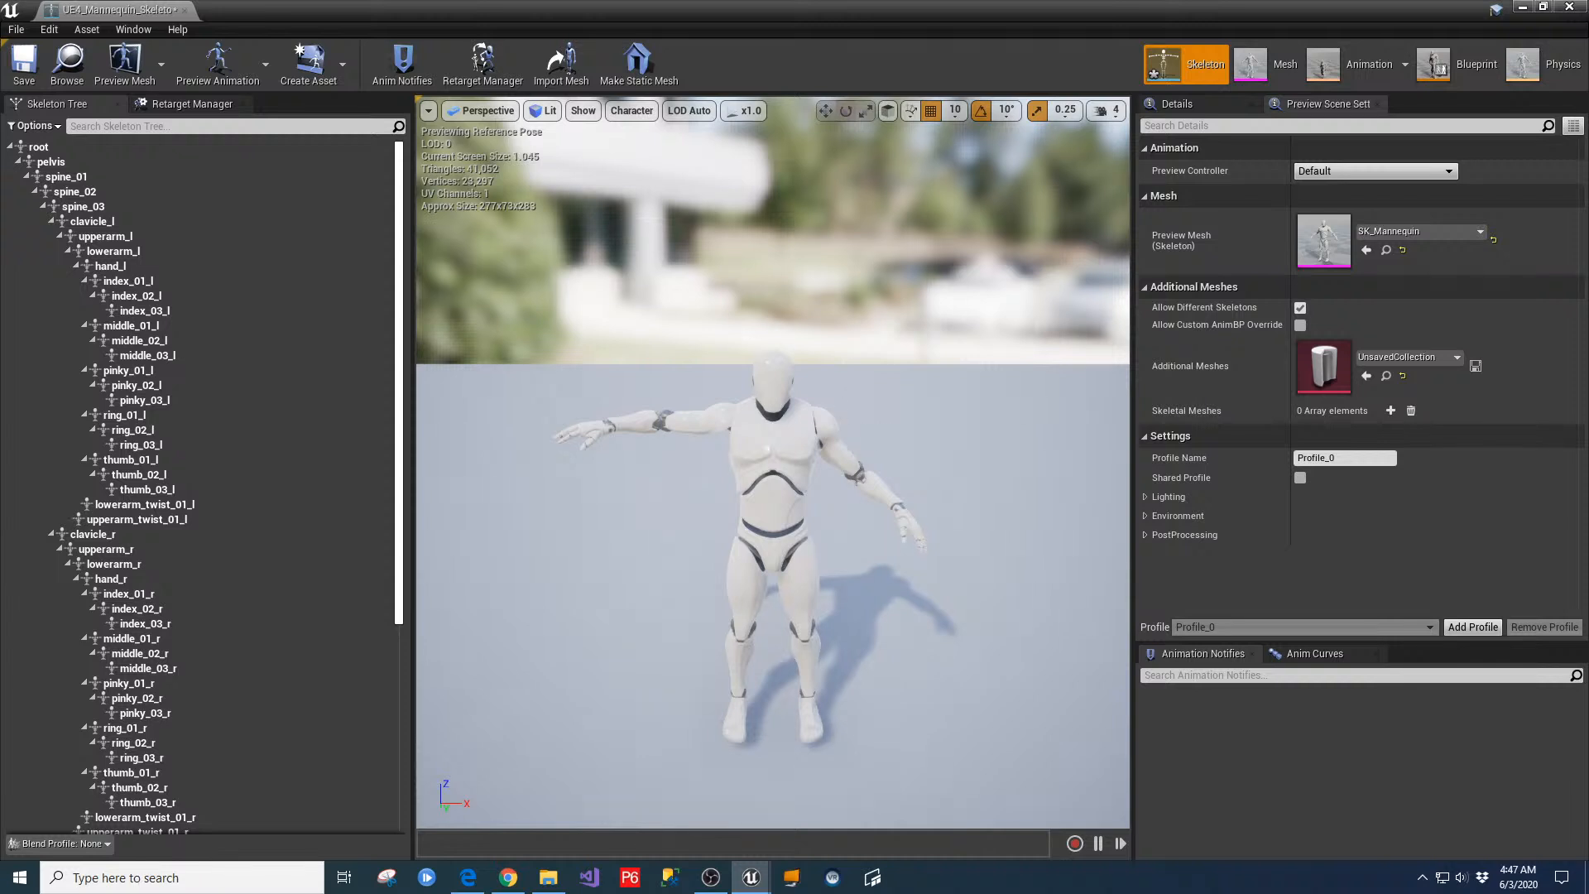
pyautogui.click(831, 414)
pyautogui.moveTo(834, 347); pyautogui.dragTo(778, 356)
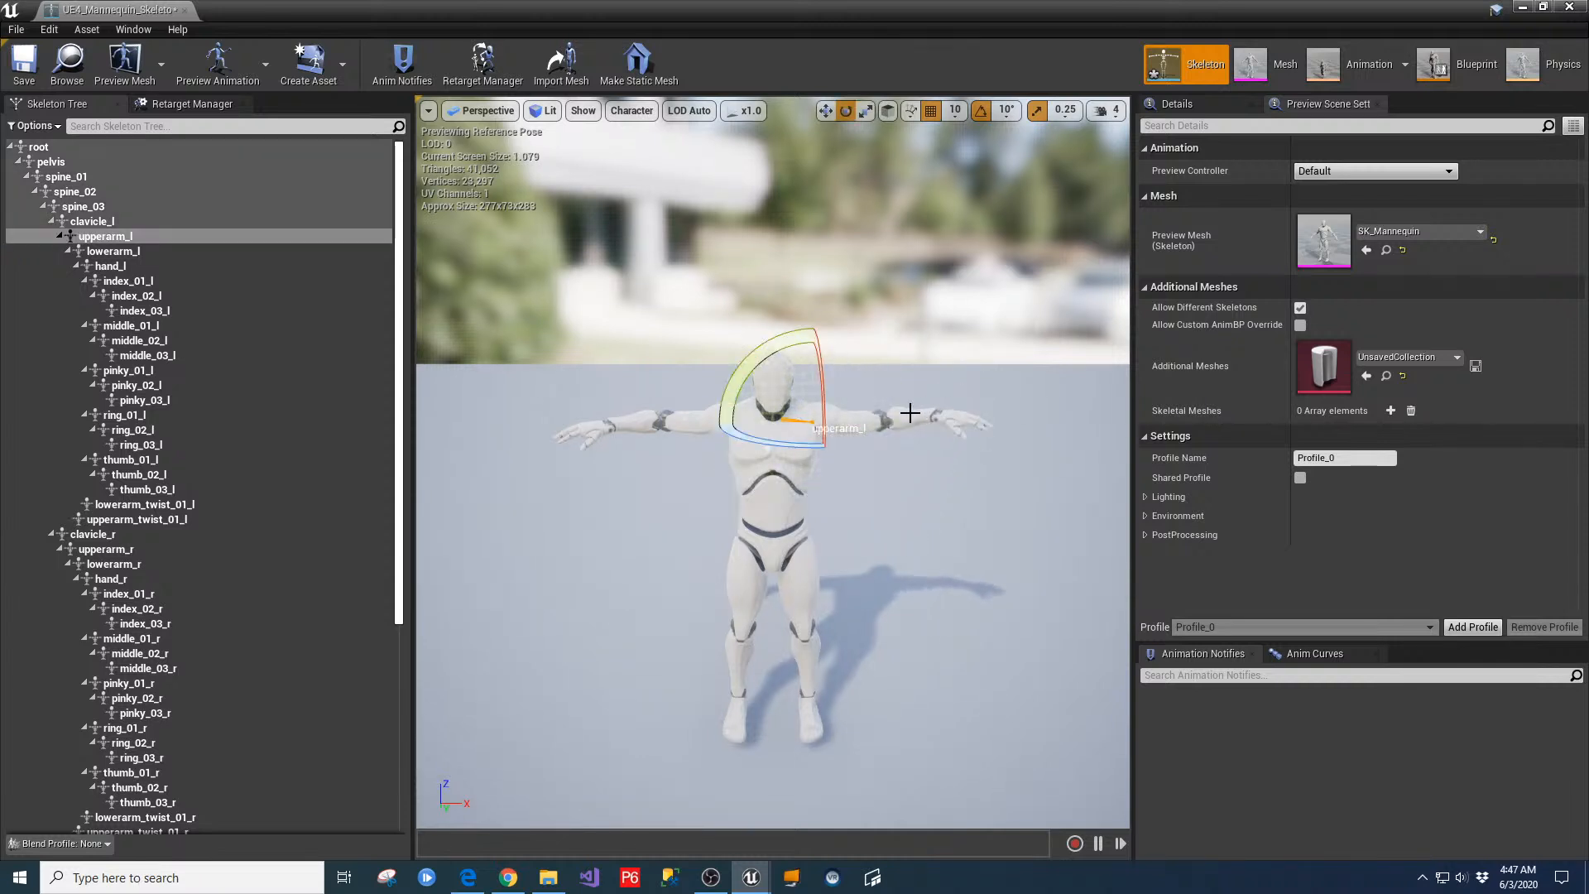
# Adjust the rotation of the lowerarm_l and hand_l bones to line the left forearm and hand up with the raised arm
pyautogui.click(910, 412)
pyautogui.moveTo(922, 364); pyautogui.dragTo(923, 335)
pyautogui.click(957, 436)
pyautogui.click(966, 434)
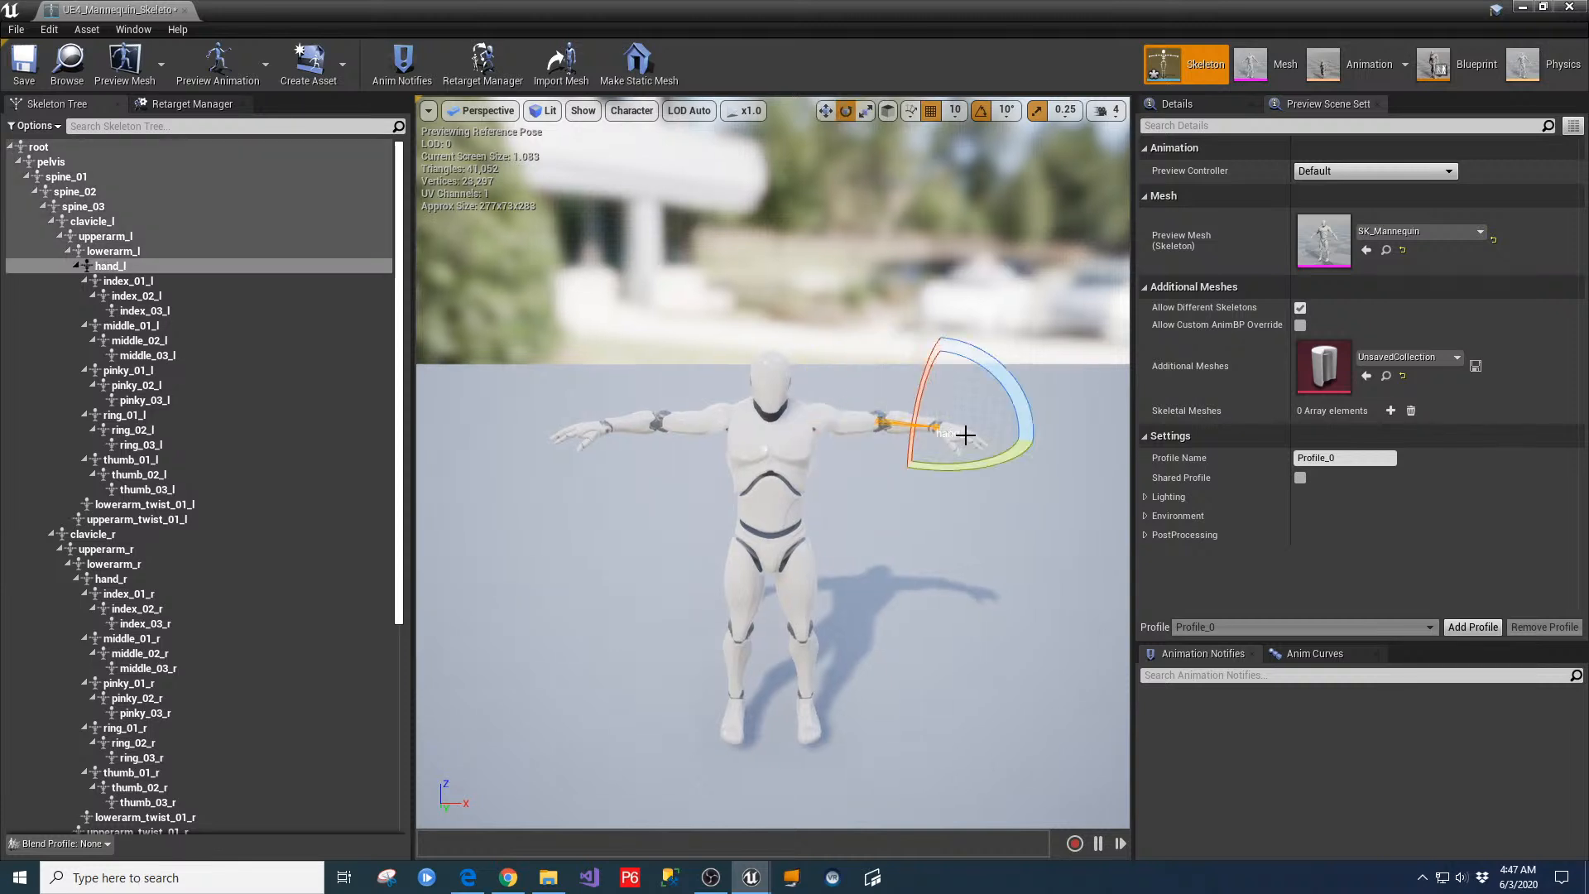
pyautogui.moveTo(1023, 389); pyautogui.dragTo(1018, 468)
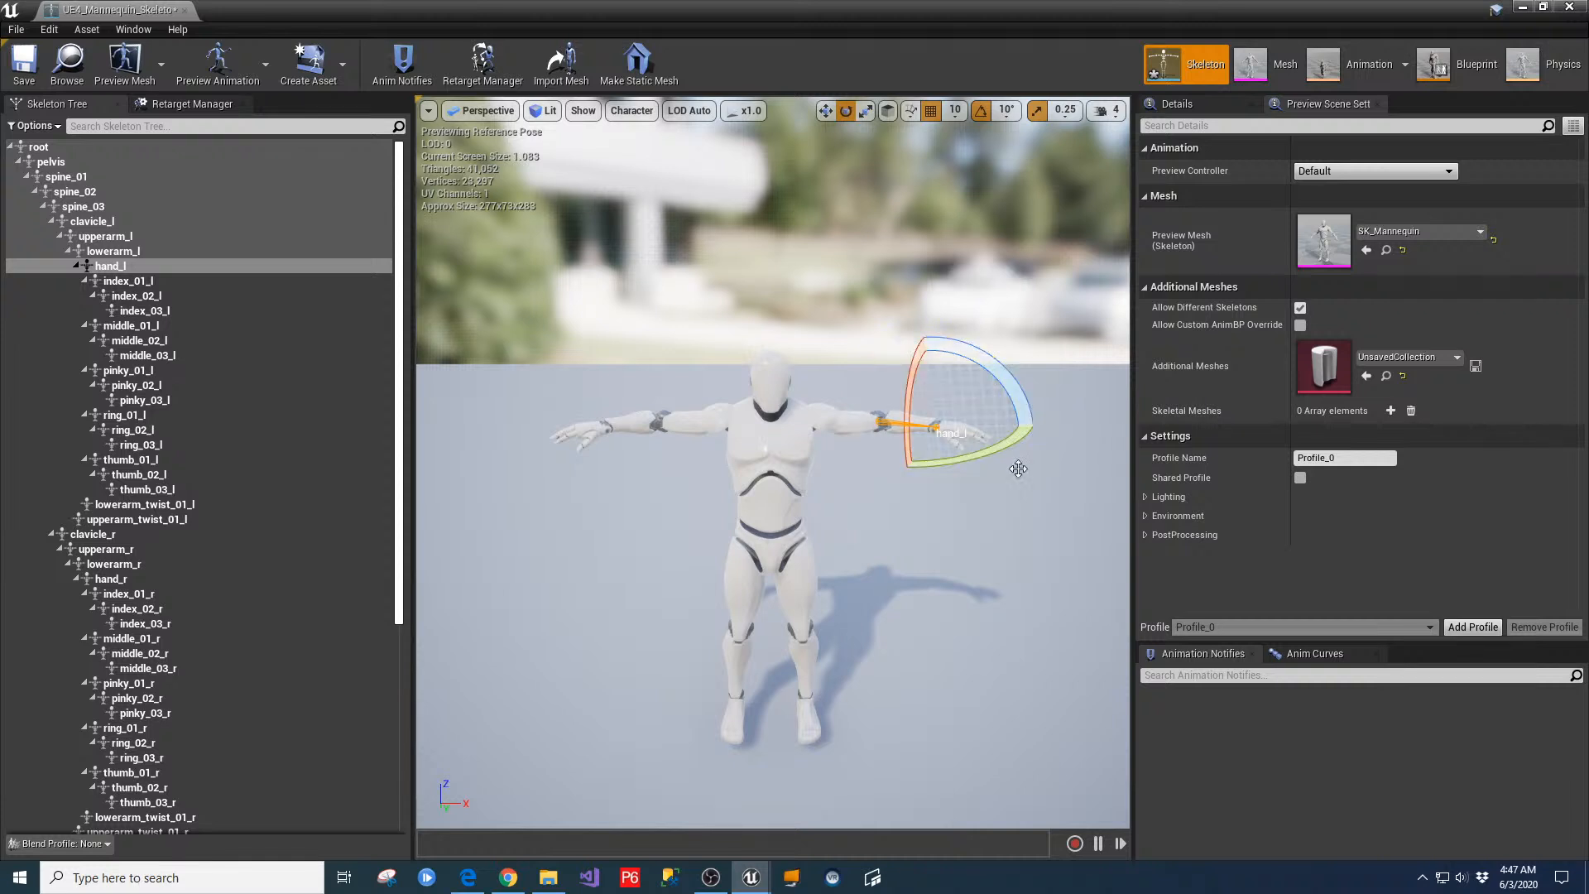
# Rotate the lowerarm_r and lowerarm_l bones backward to straighten both forearms that bend forward
pyautogui.moveTo(990, 558); pyautogui.dragTo(908, 508)
pyautogui.click(924, 547)
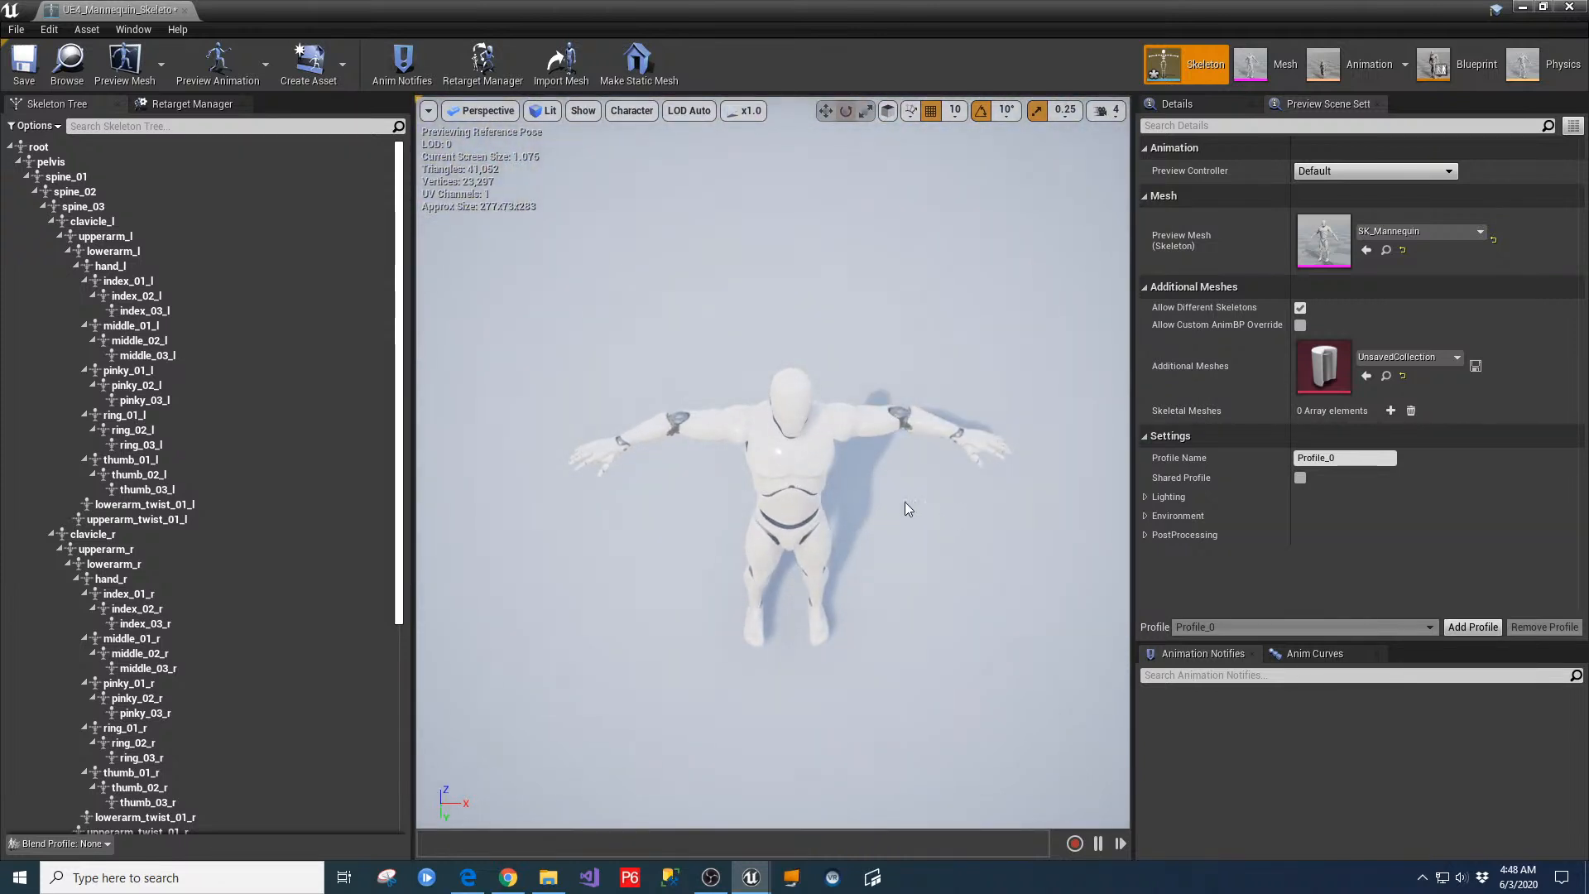
pyautogui.keyDown('alt'); pyautogui.moveTo(762, 498); pyautogui.dragTo(763, 447); pyautogui.keyUp('alt')
pyautogui.click(645, 426)
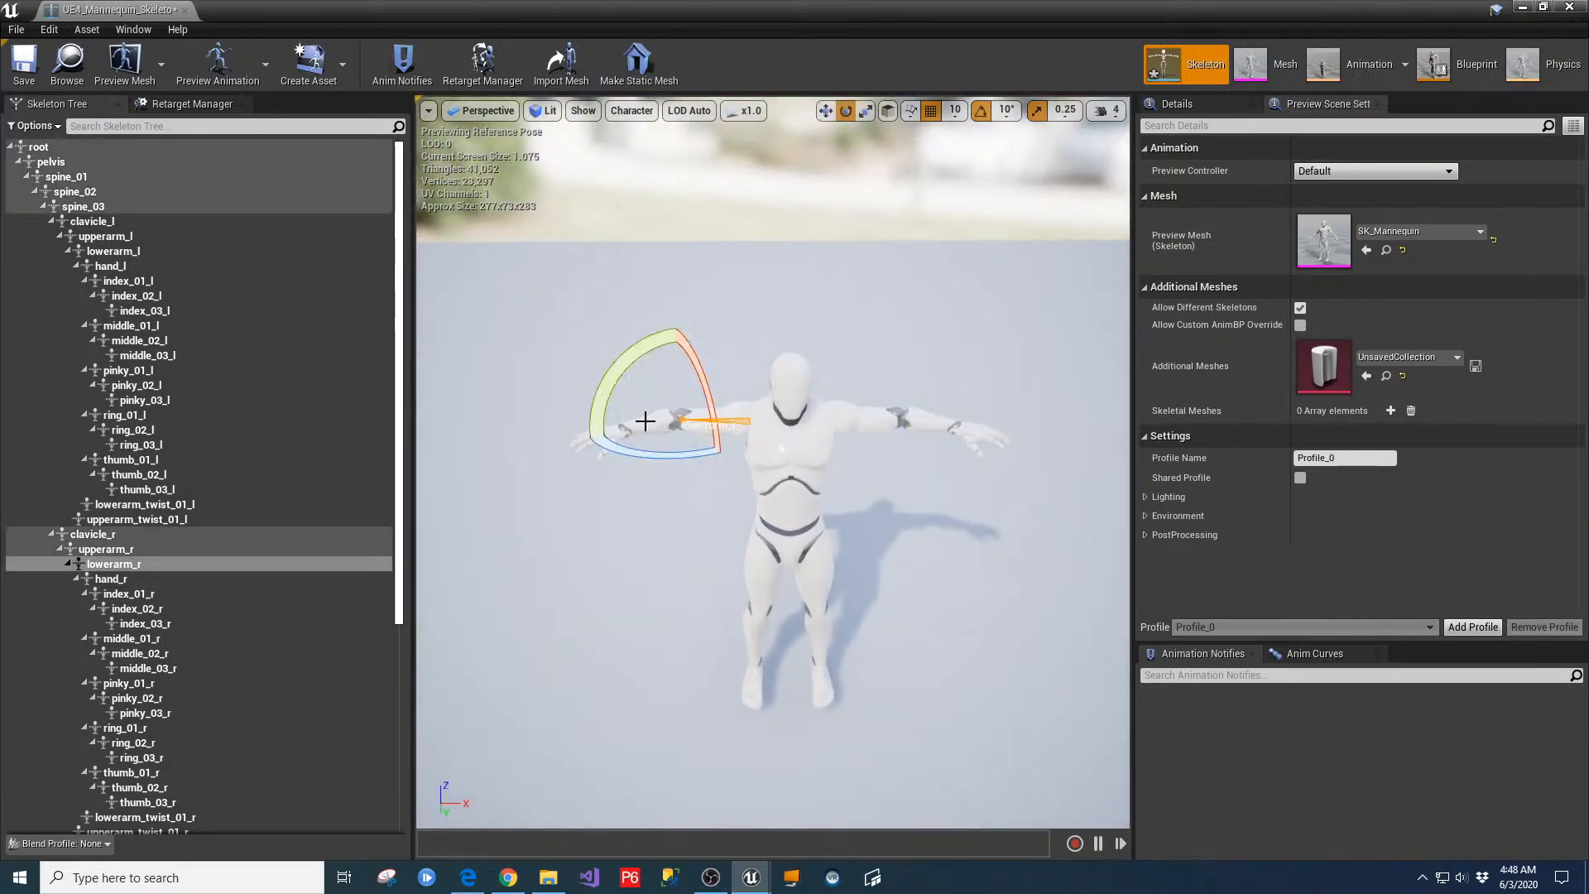
pyautogui.moveTo(672, 452)
pyautogui.mouseDown()
pyautogui.moveTo(724, 452)
pyautogui.moveTo(672, 452)
pyautogui.mouseUp()
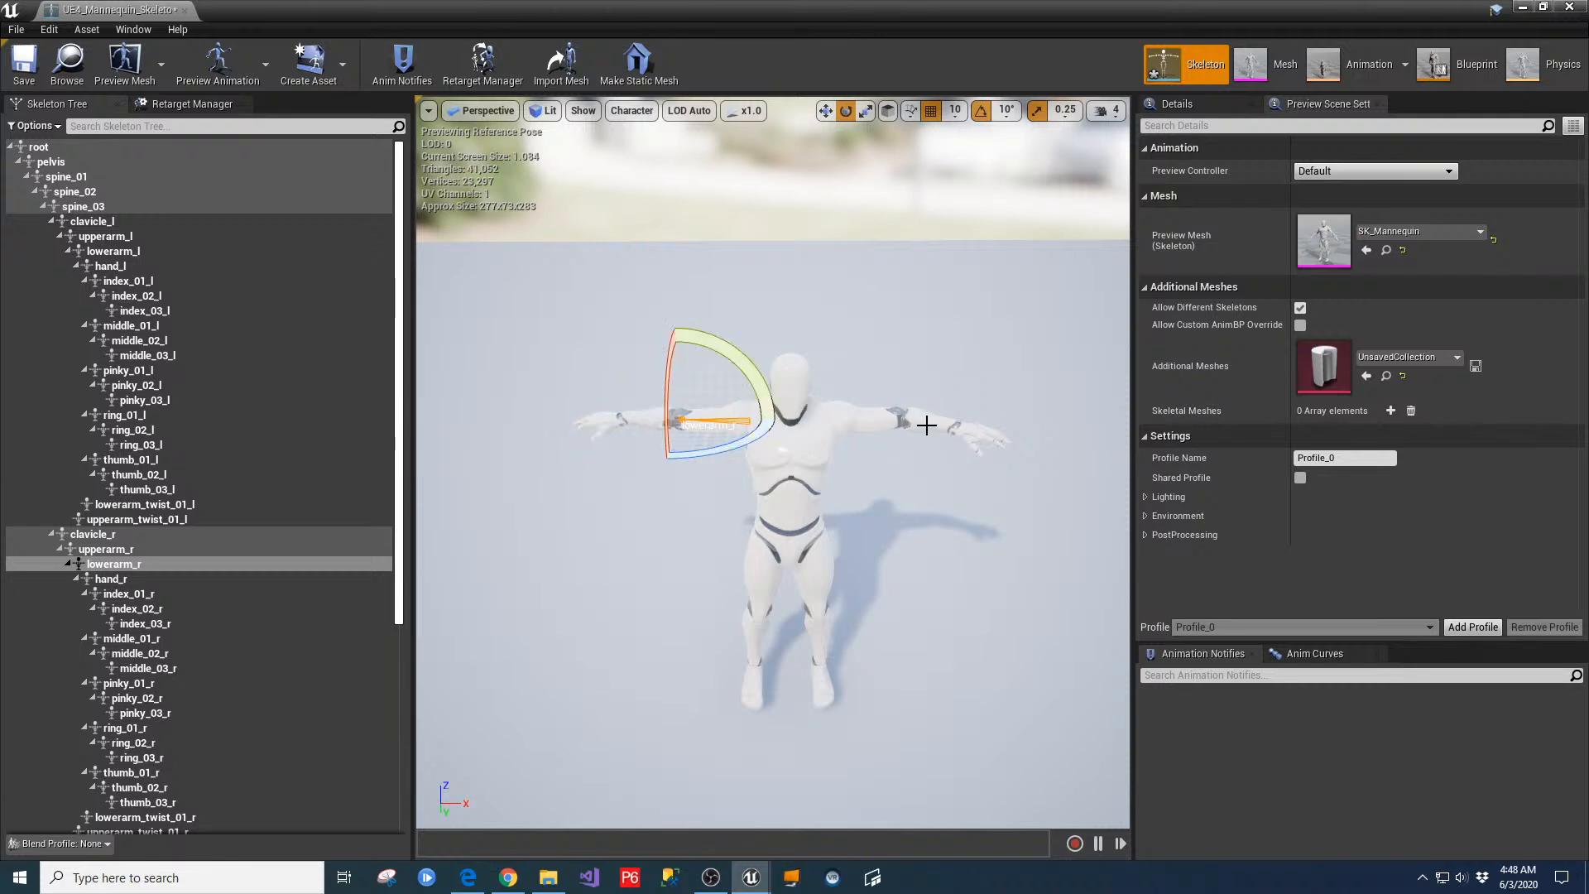
pyautogui.click(927, 425)
pyautogui.moveTo(930, 447); pyautogui.dragTo(931, 450)
pyautogui.click(926, 549)
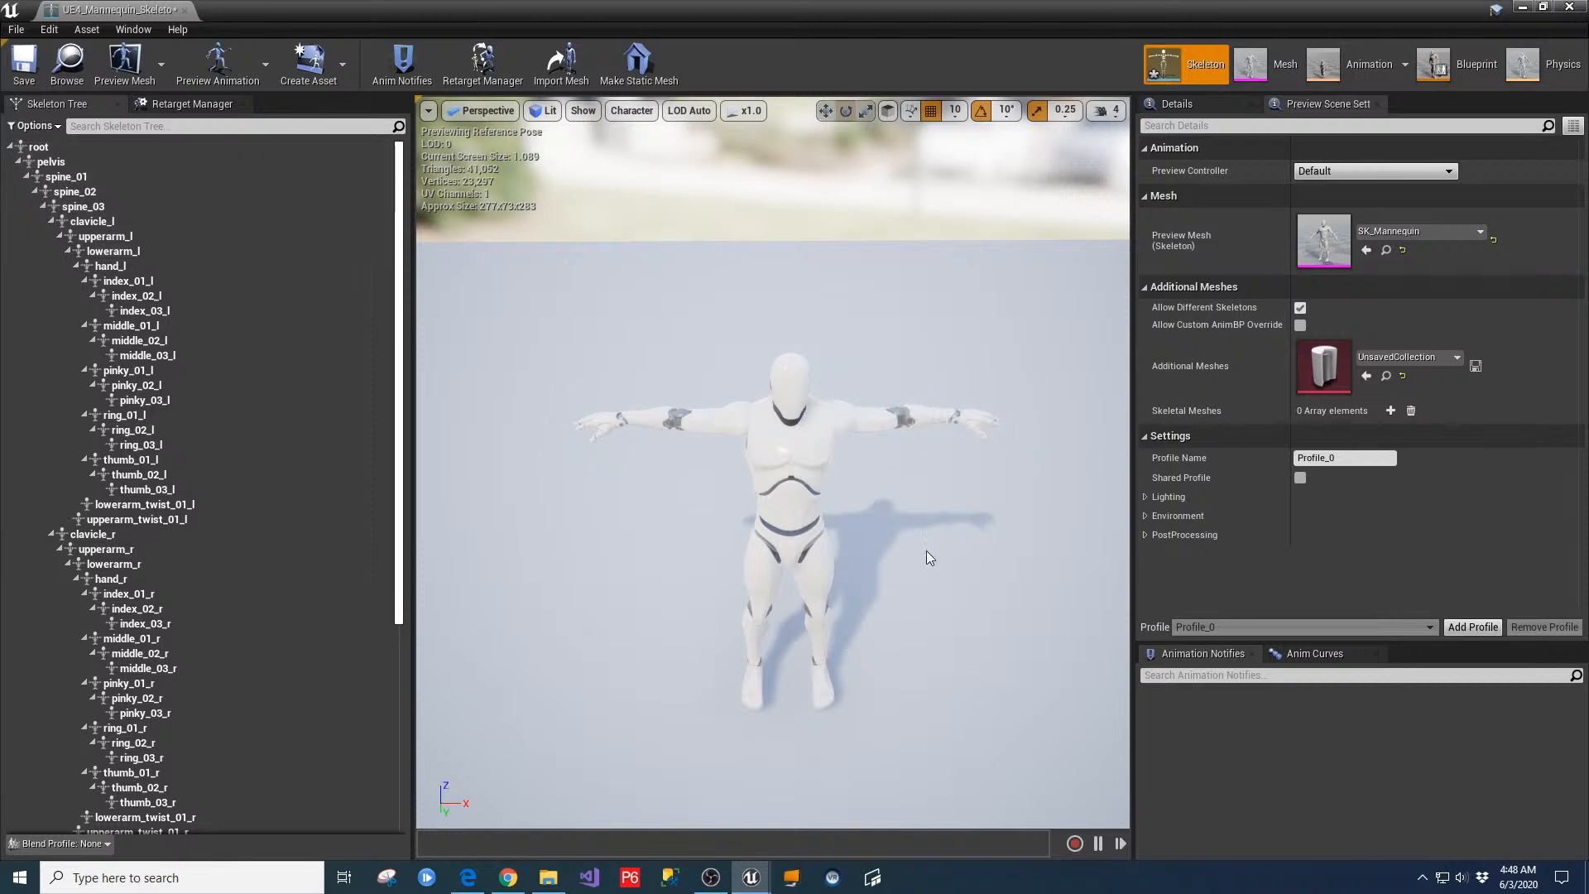
pyautogui.keyDown('alt'); pyautogui.moveTo(916, 511); pyautogui.dragTo(860, 533); pyautogui.keyUp('alt')
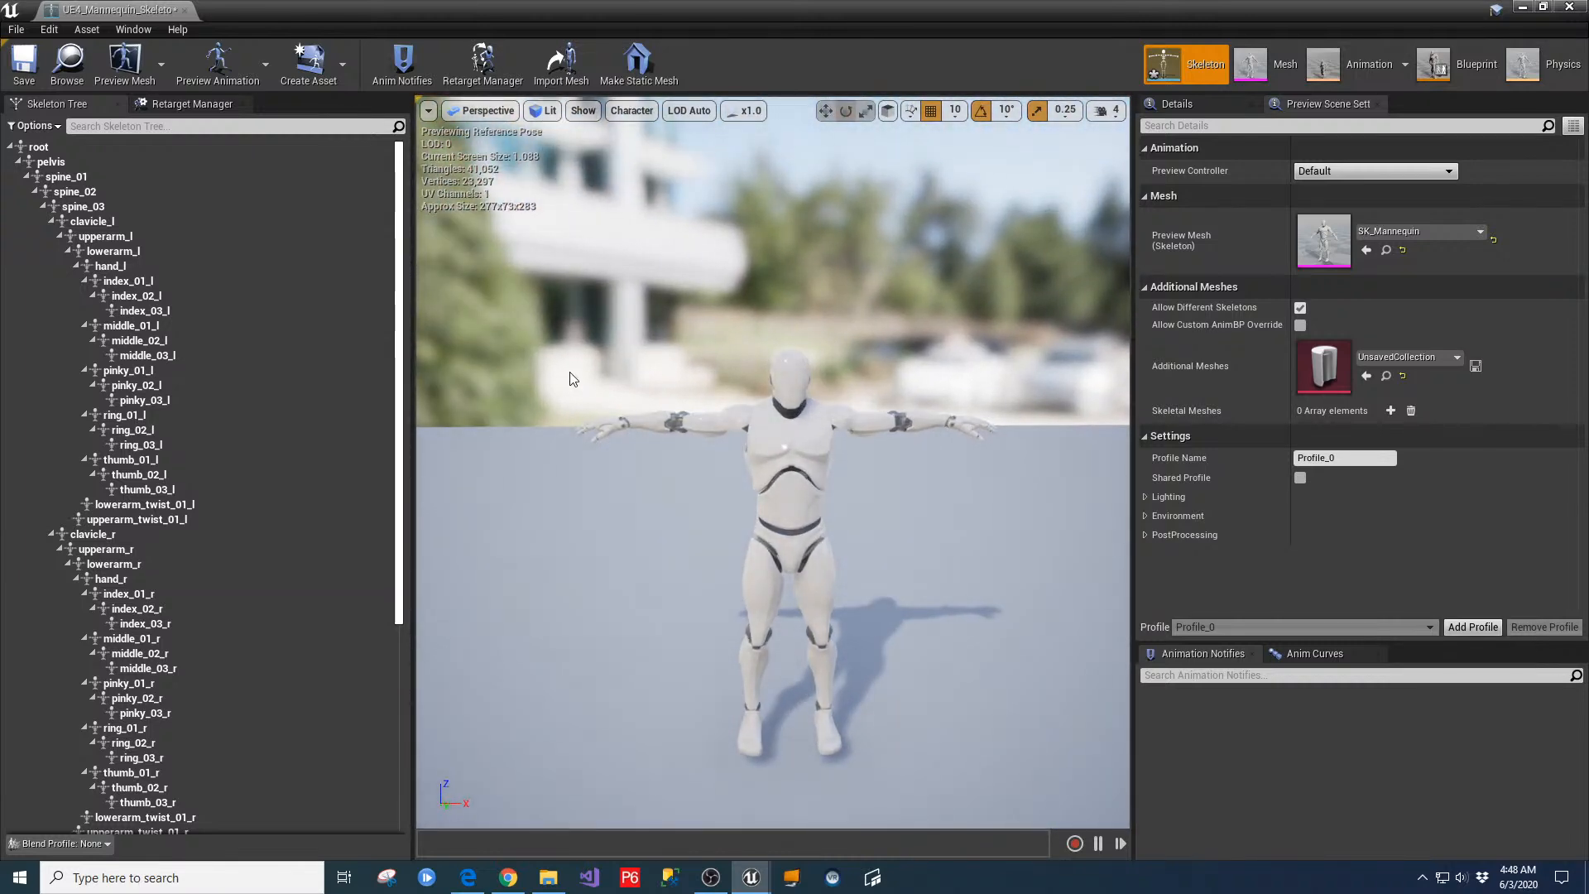
# Set the mannequin's current pose as its retarget base pose, then save and close the skeleton
pyautogui.click(196, 105)
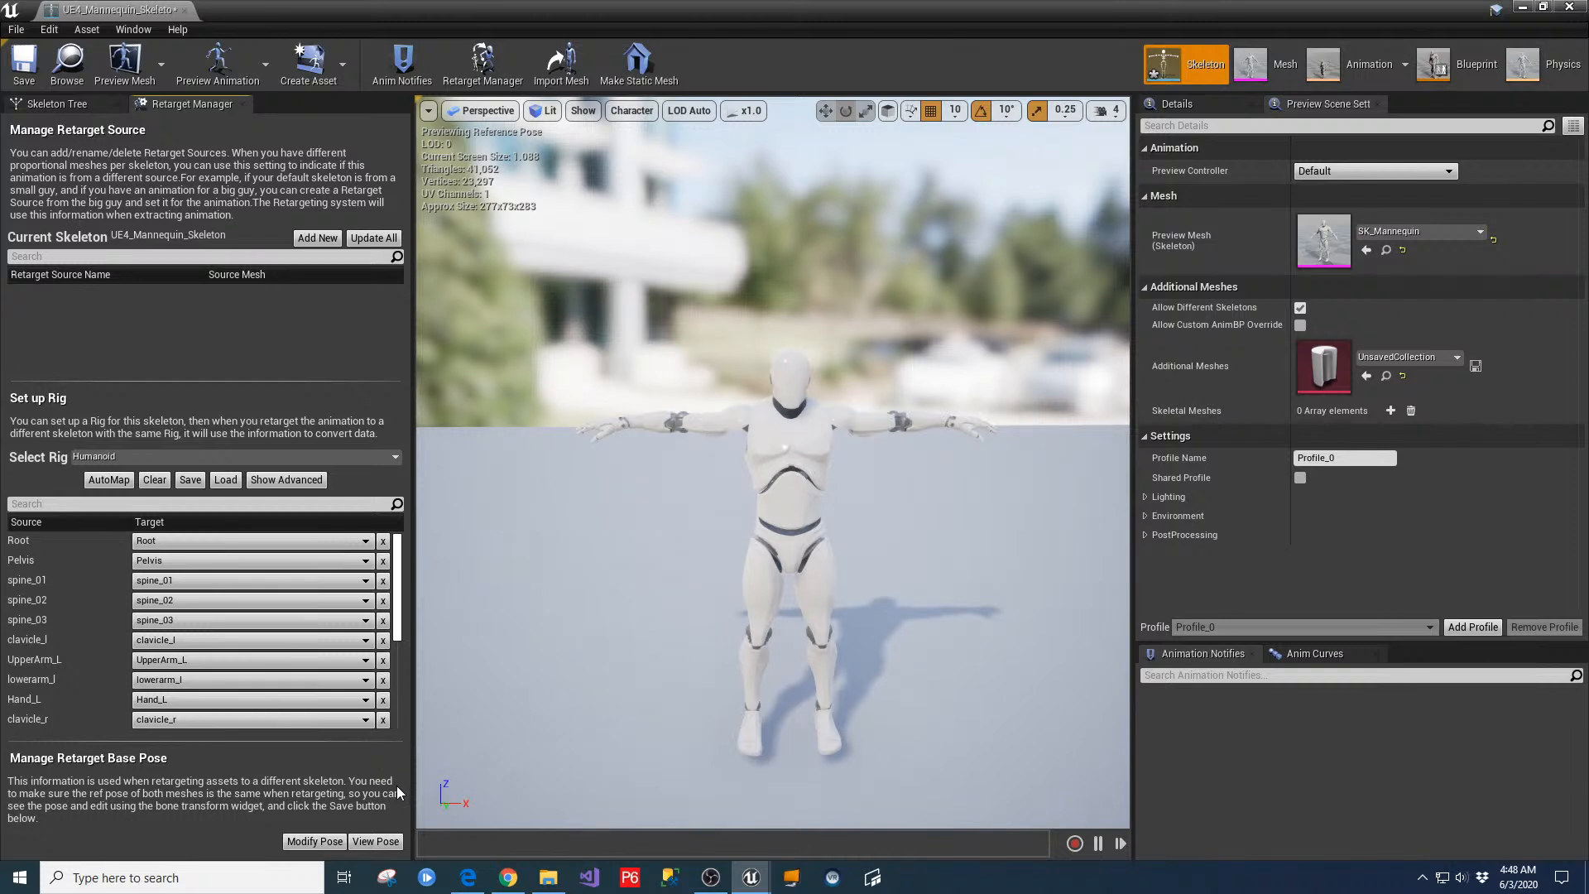
pyautogui.click(308, 841)
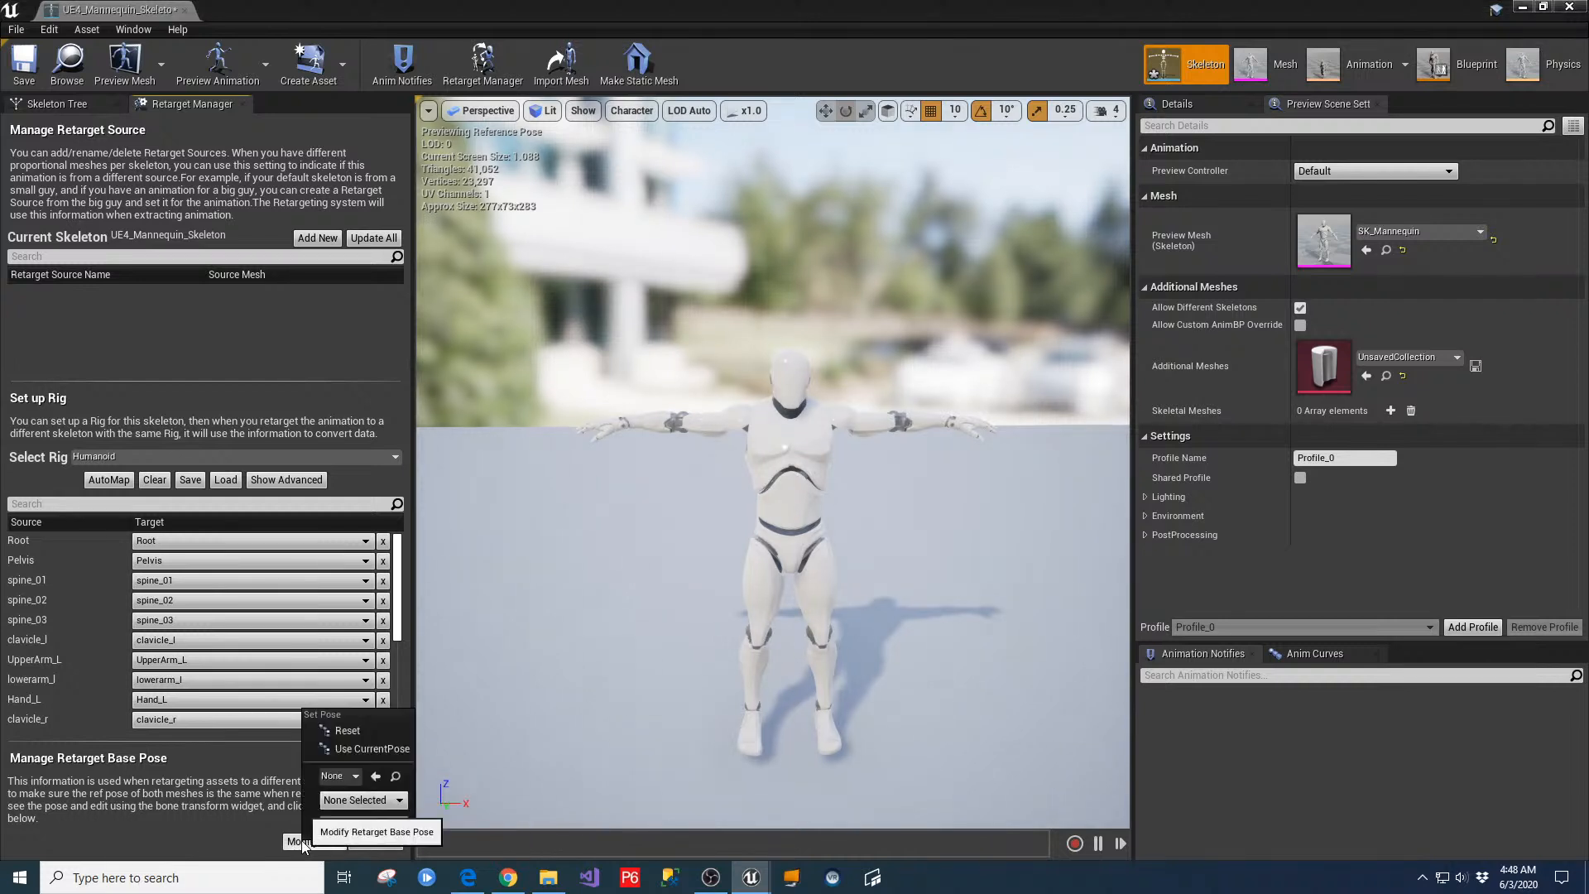
pyautogui.click(400, 749)
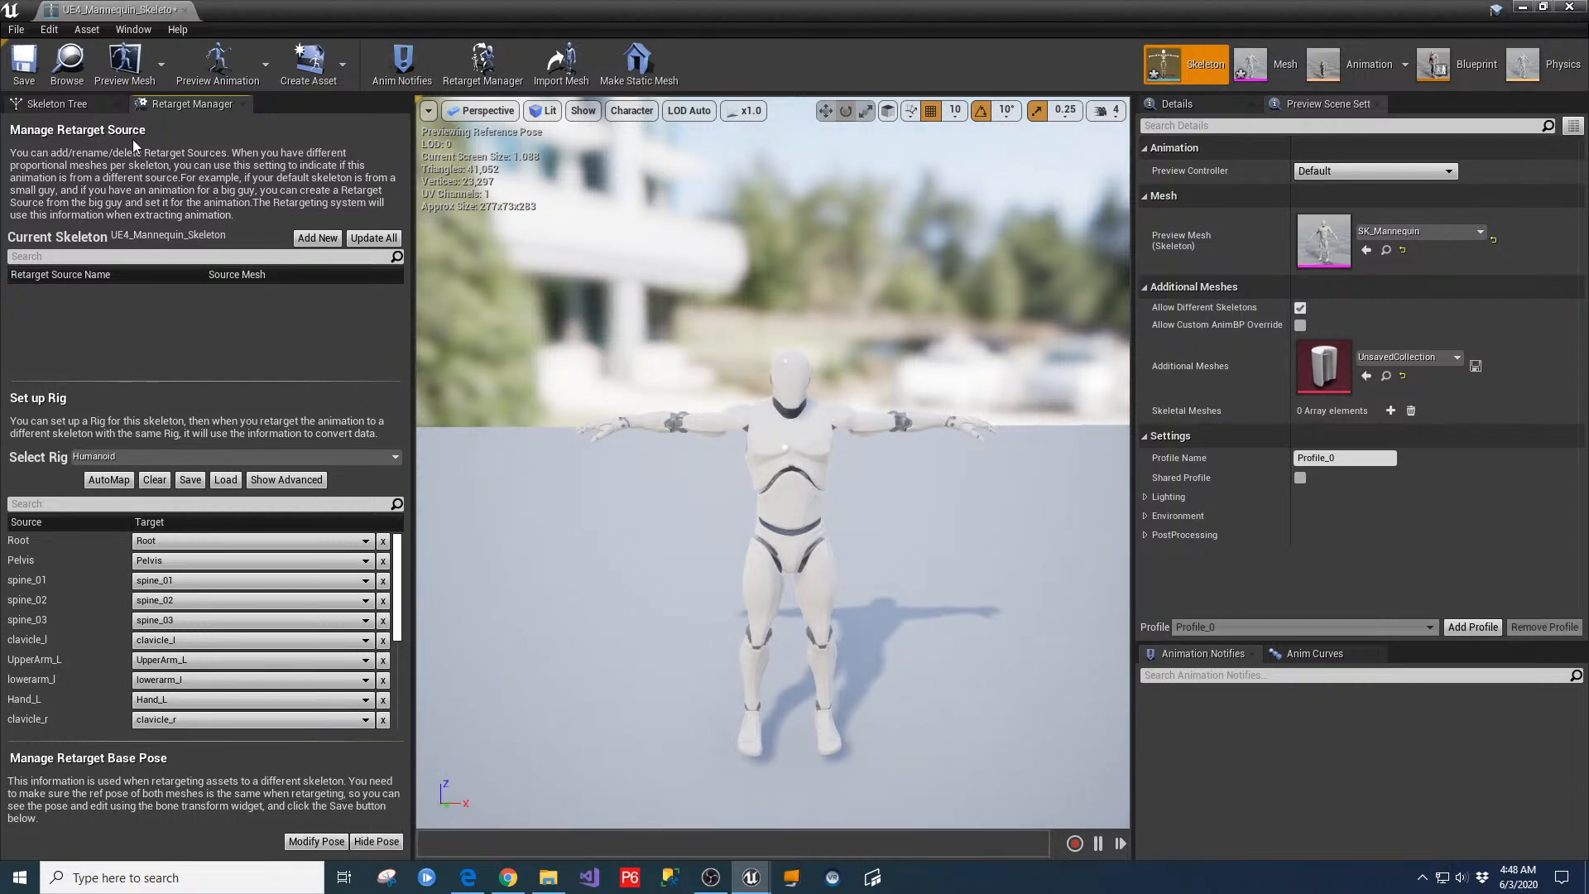
pyautogui.click(24, 62)
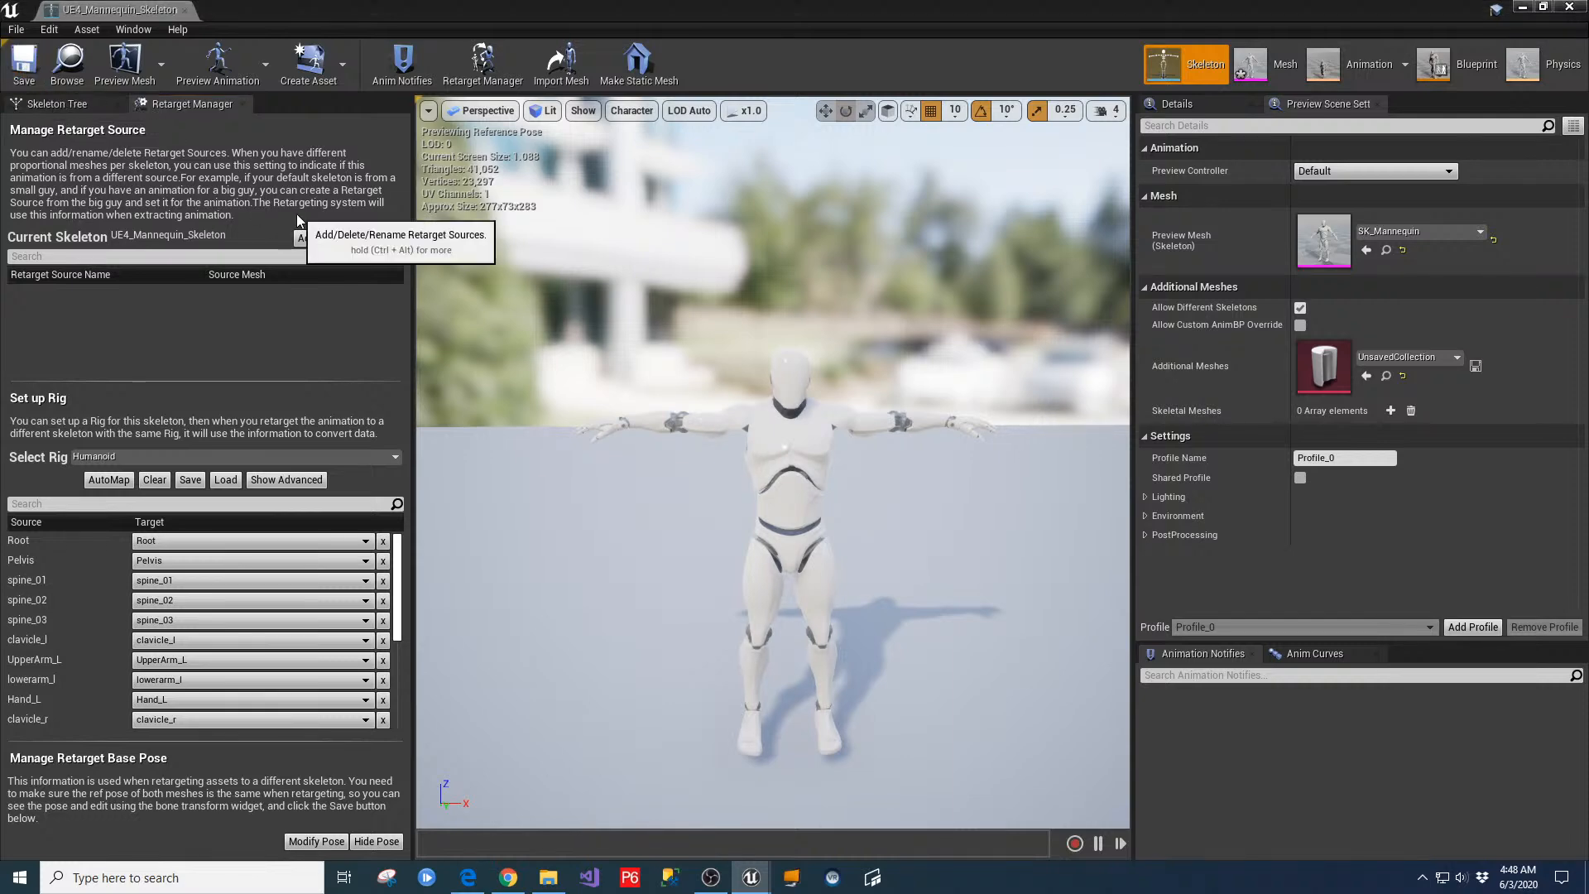
pyautogui.click(184, 11)
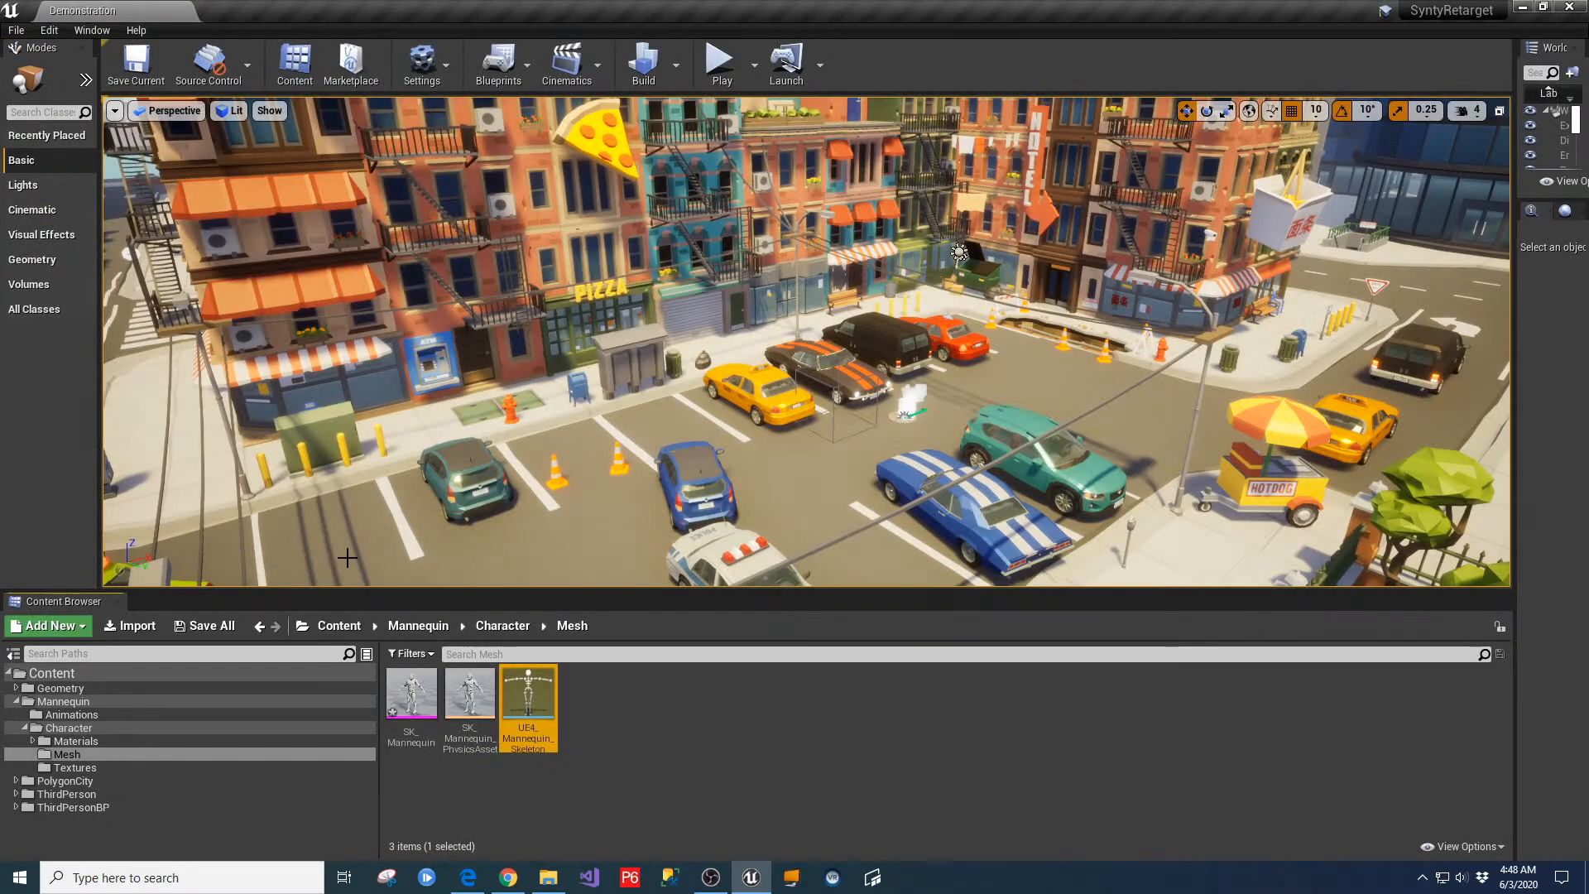
# From the Mannequin Animations folder, start Duplicate Anim Blueprints and Retarget on ThirdPerson_AnimBP with SK_Character_City_Rig as the target skeleton
pyautogui.click(25, 728)
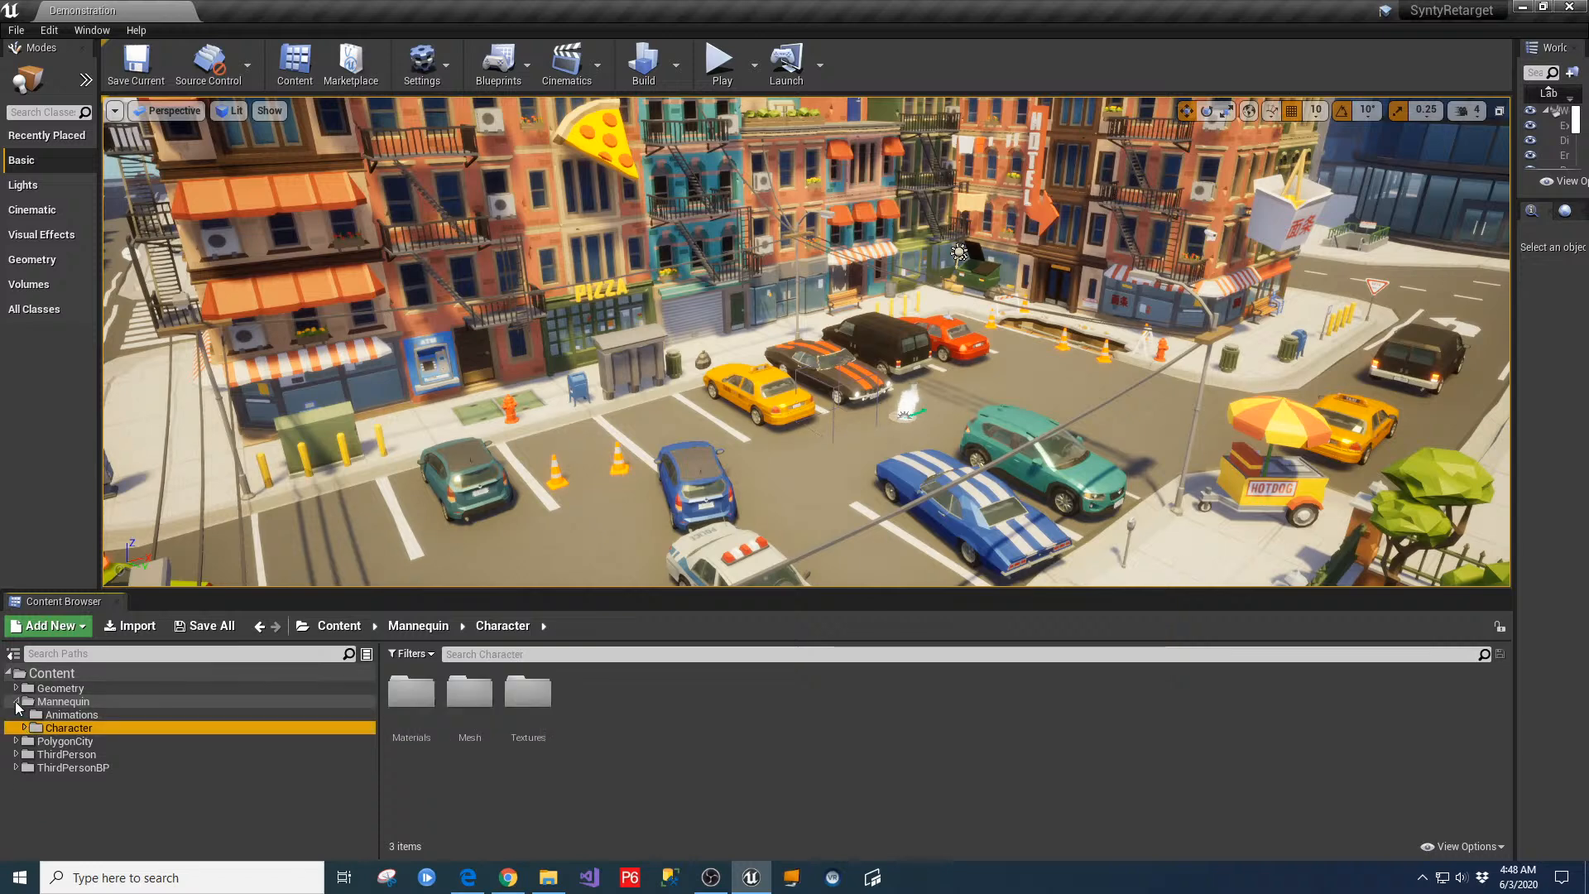
pyautogui.click(16, 701)
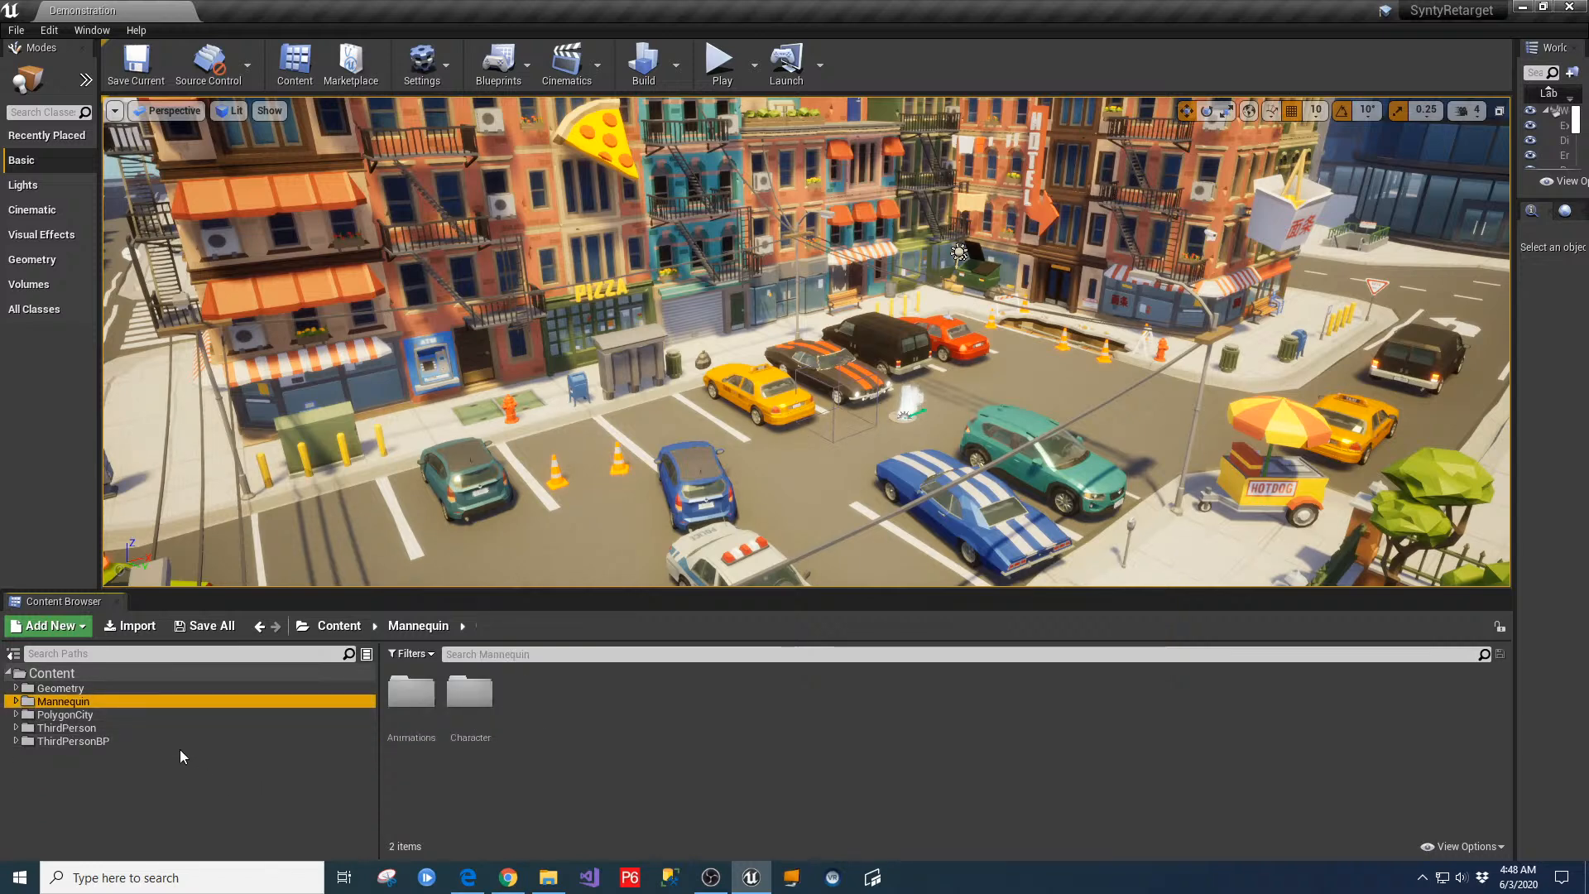
pyautogui.click(15, 701)
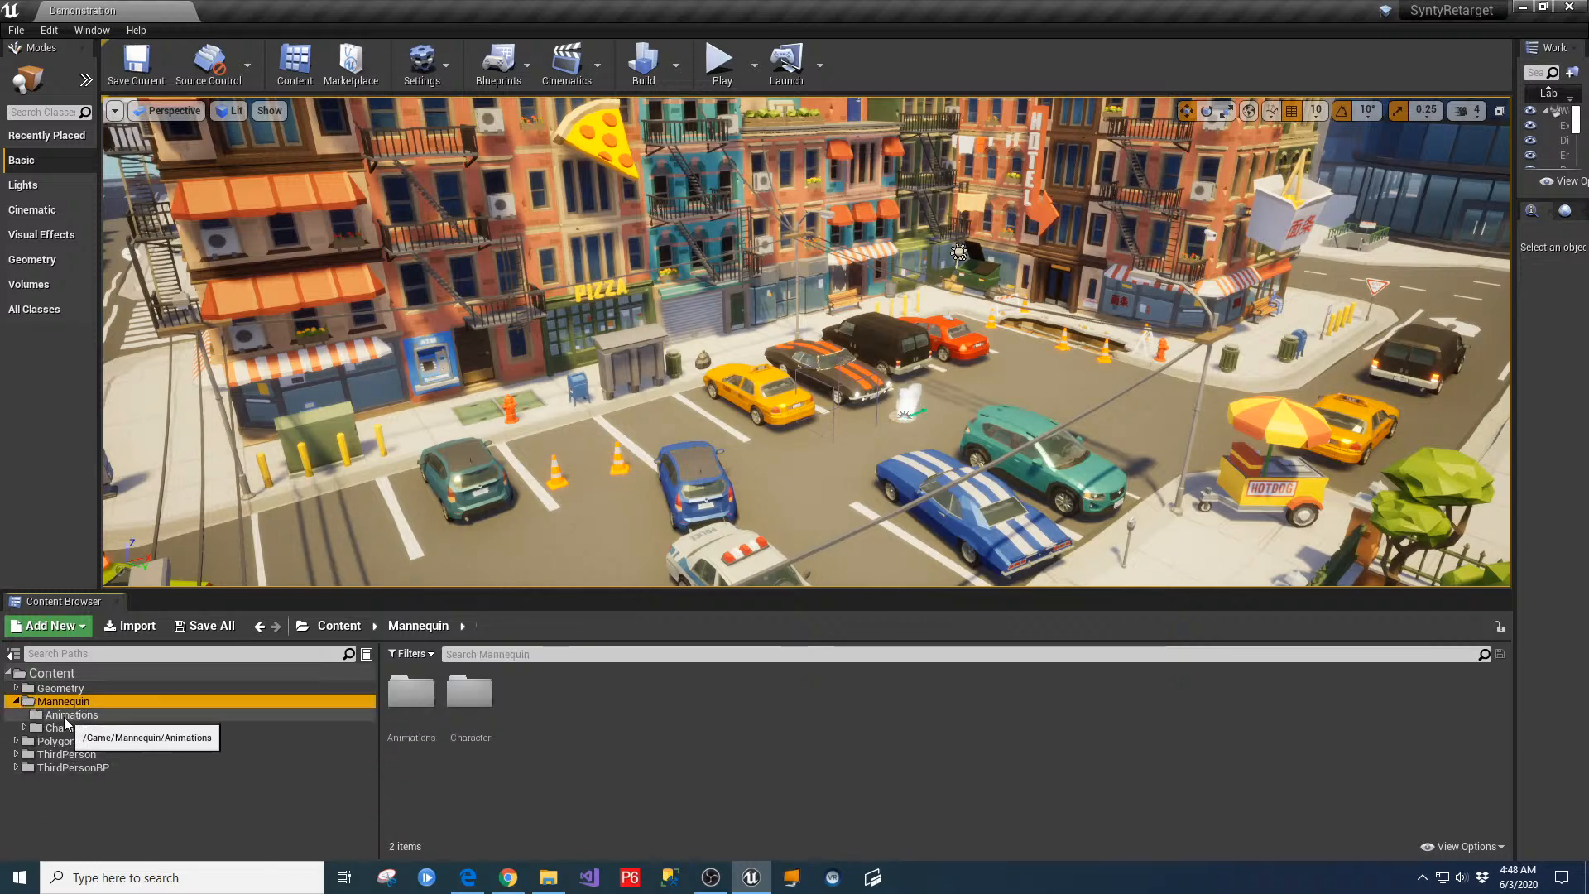
pyautogui.click(71, 720)
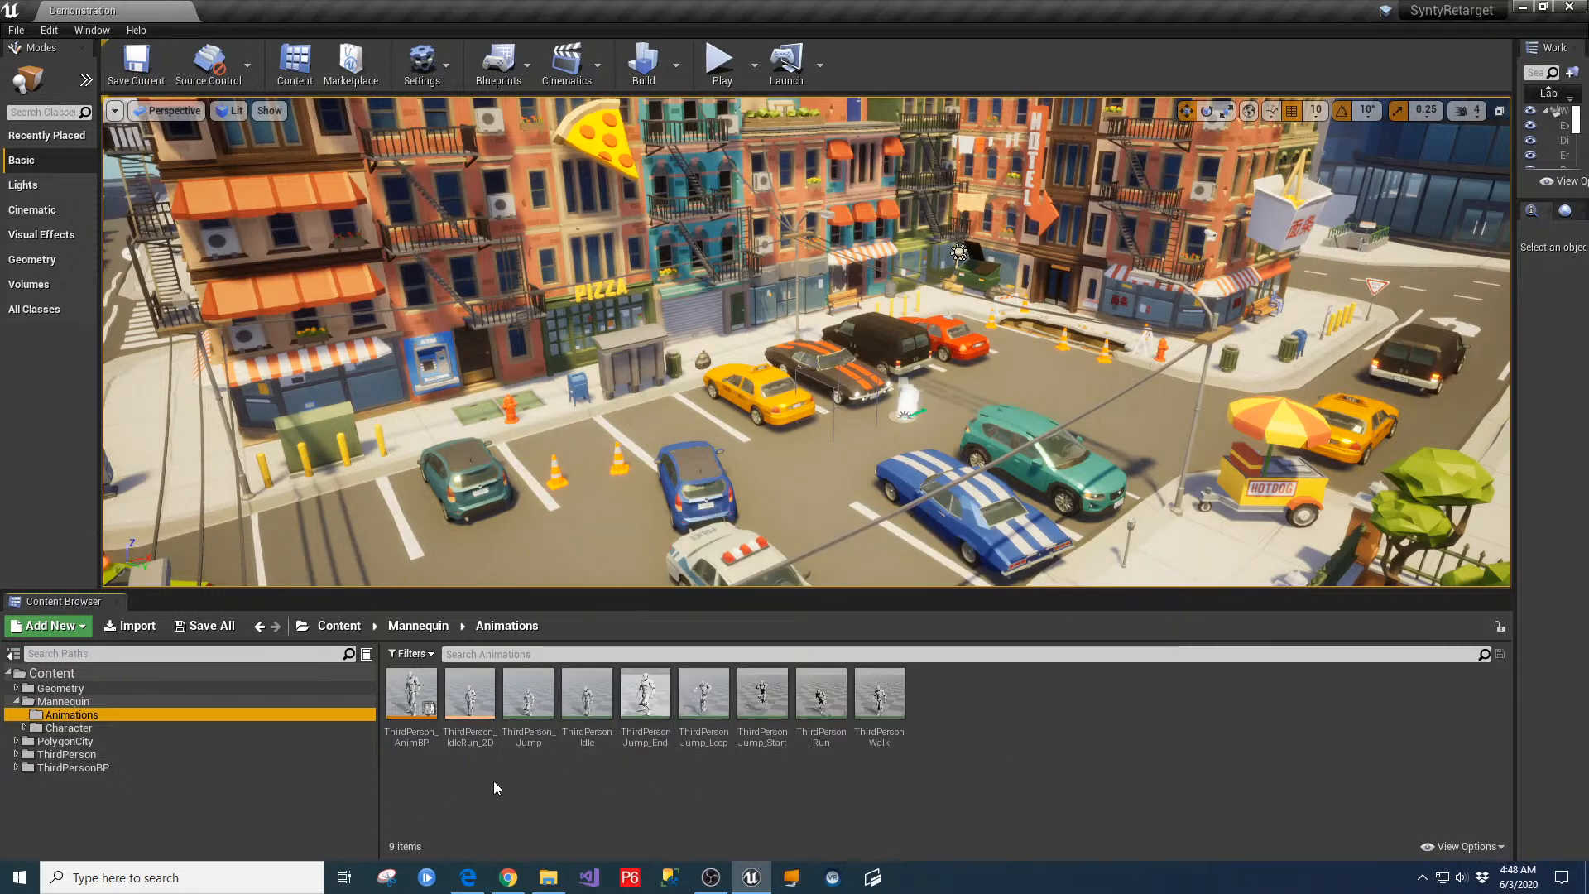
pyautogui.rightClick(416, 699)
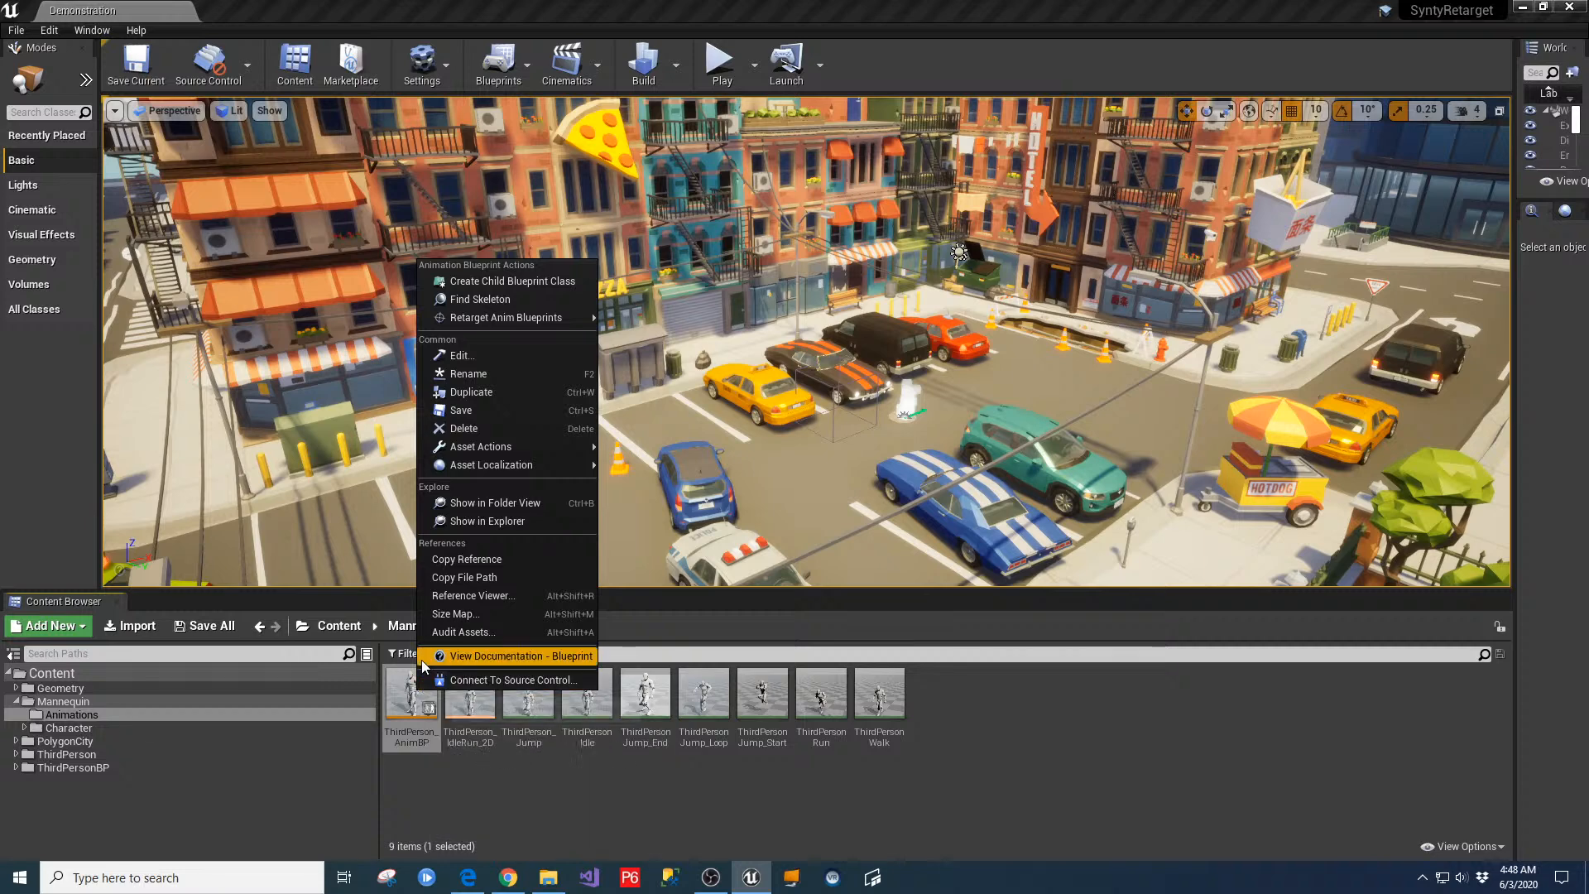
pyautogui.moveTo(483, 323)
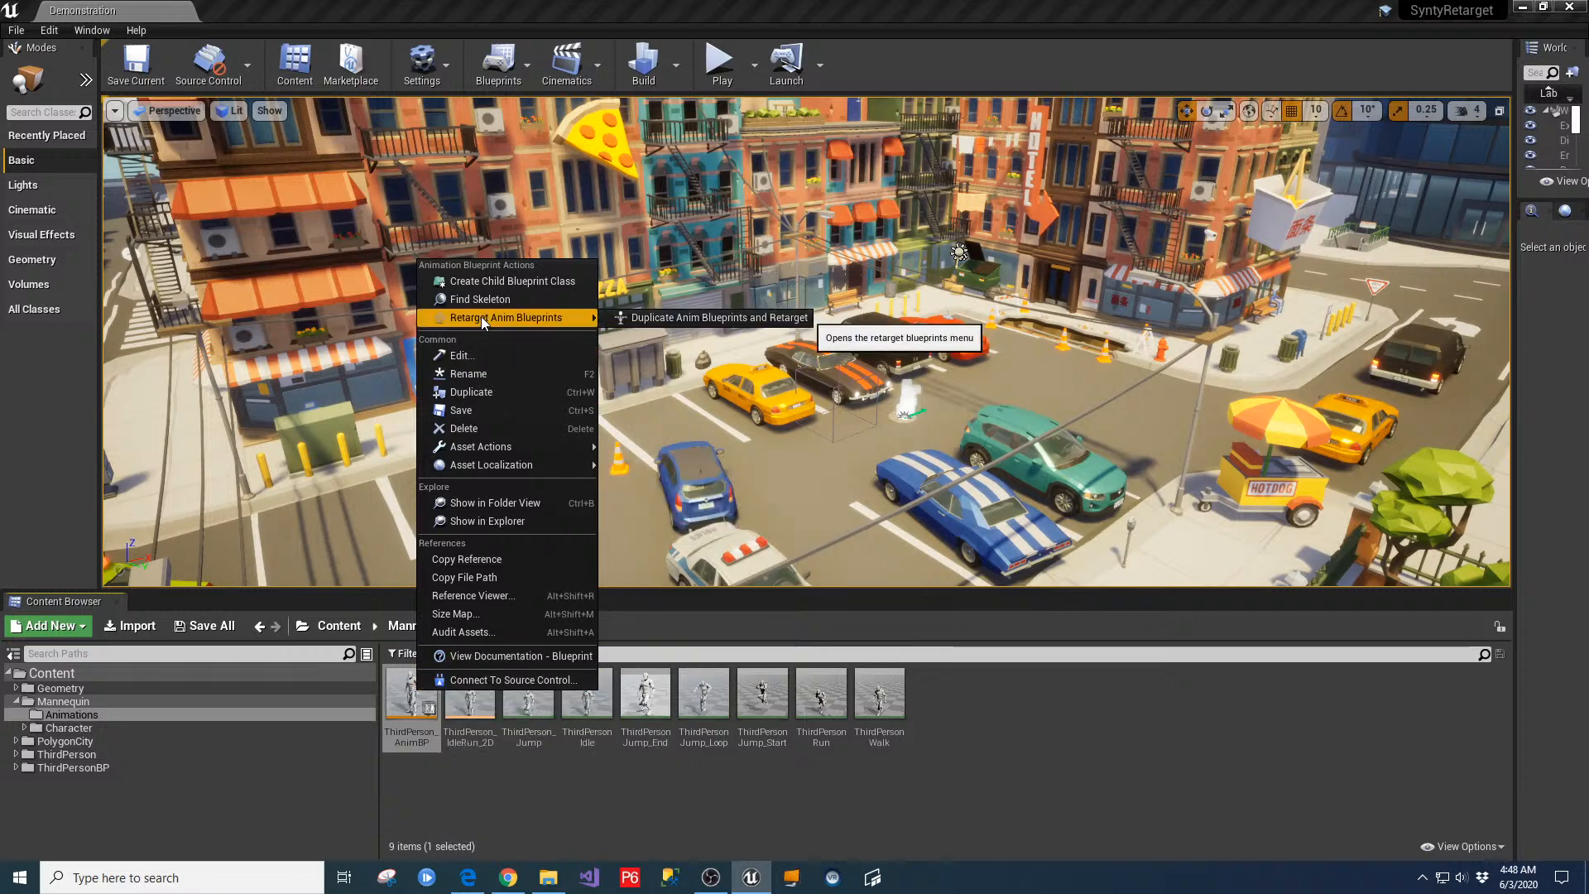
pyautogui.click(715, 318)
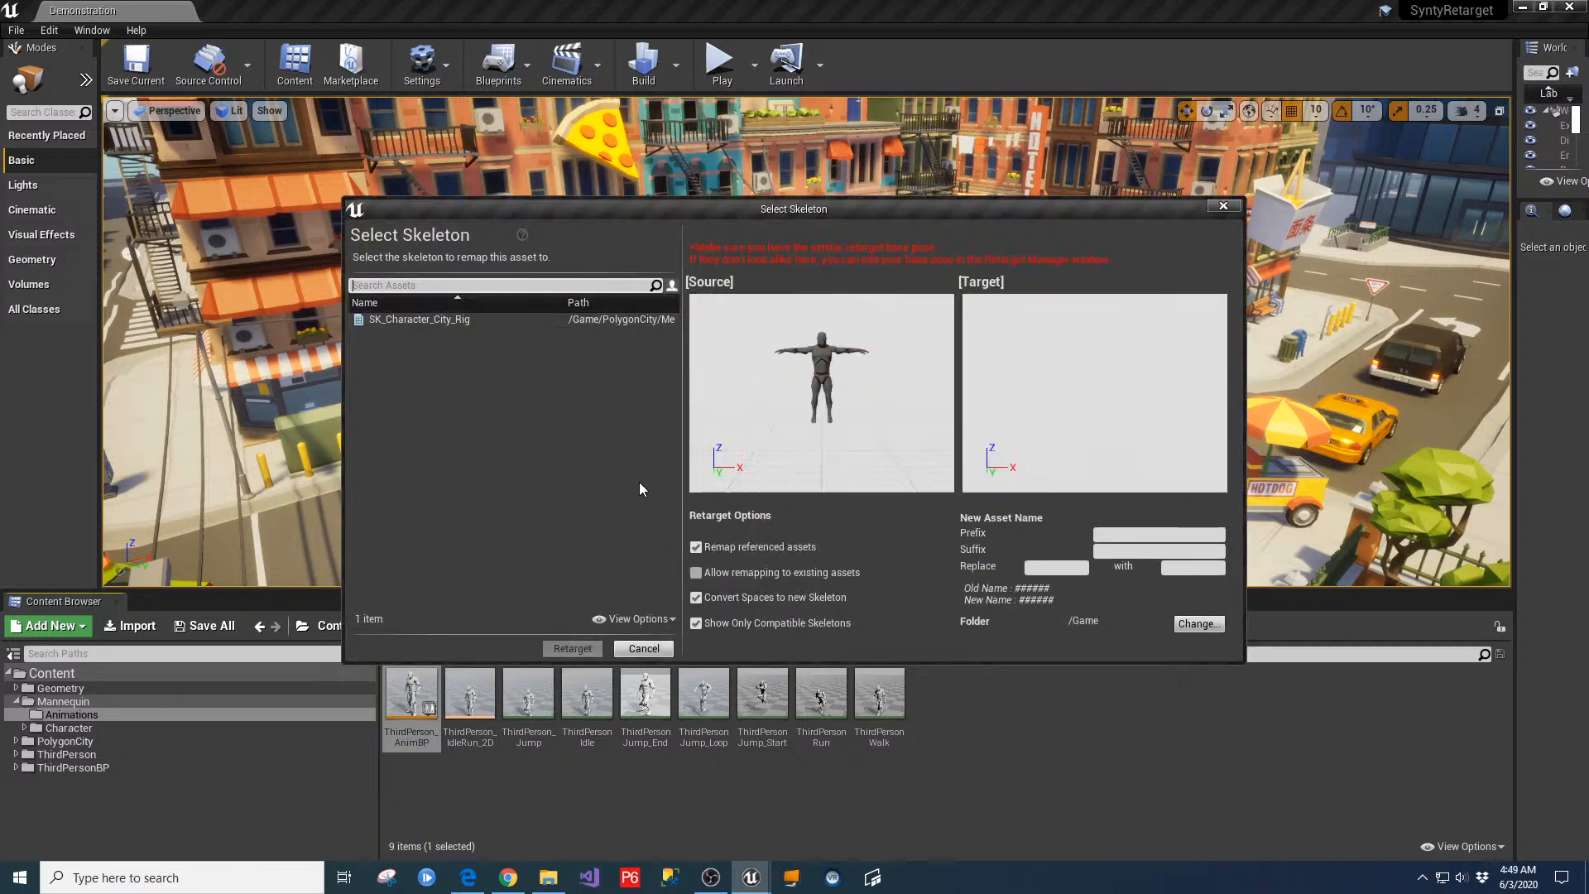
pyautogui.click(411, 321)
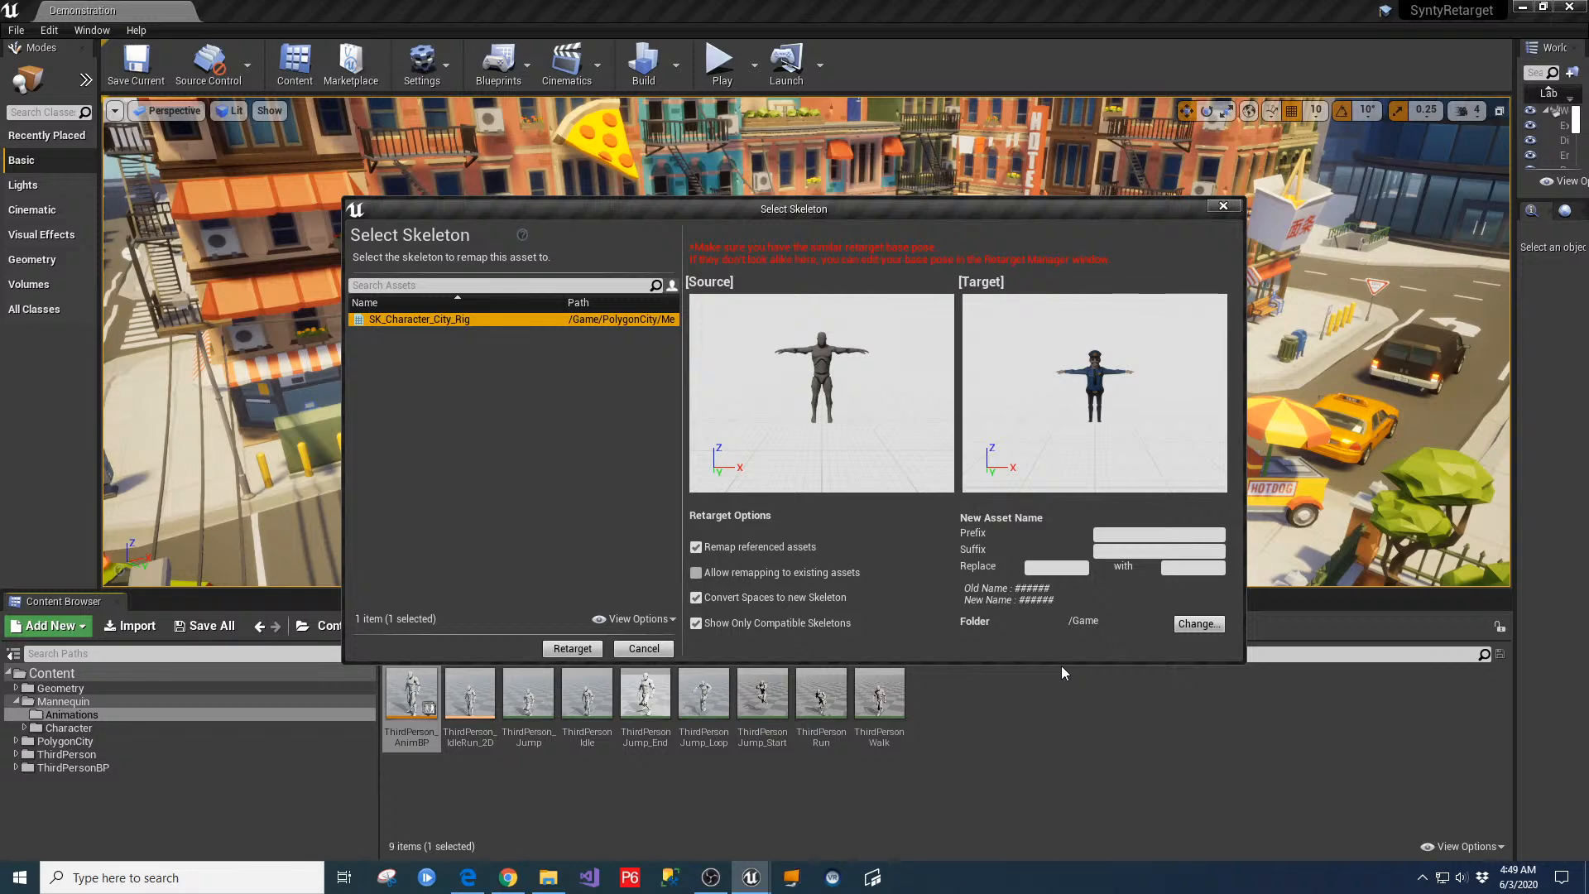
# Create an RT_Anims folder inside PolygonCity/Meshes/Characters, set it as the destination folder, and try to run the retarget
pyautogui.click(1184, 626)
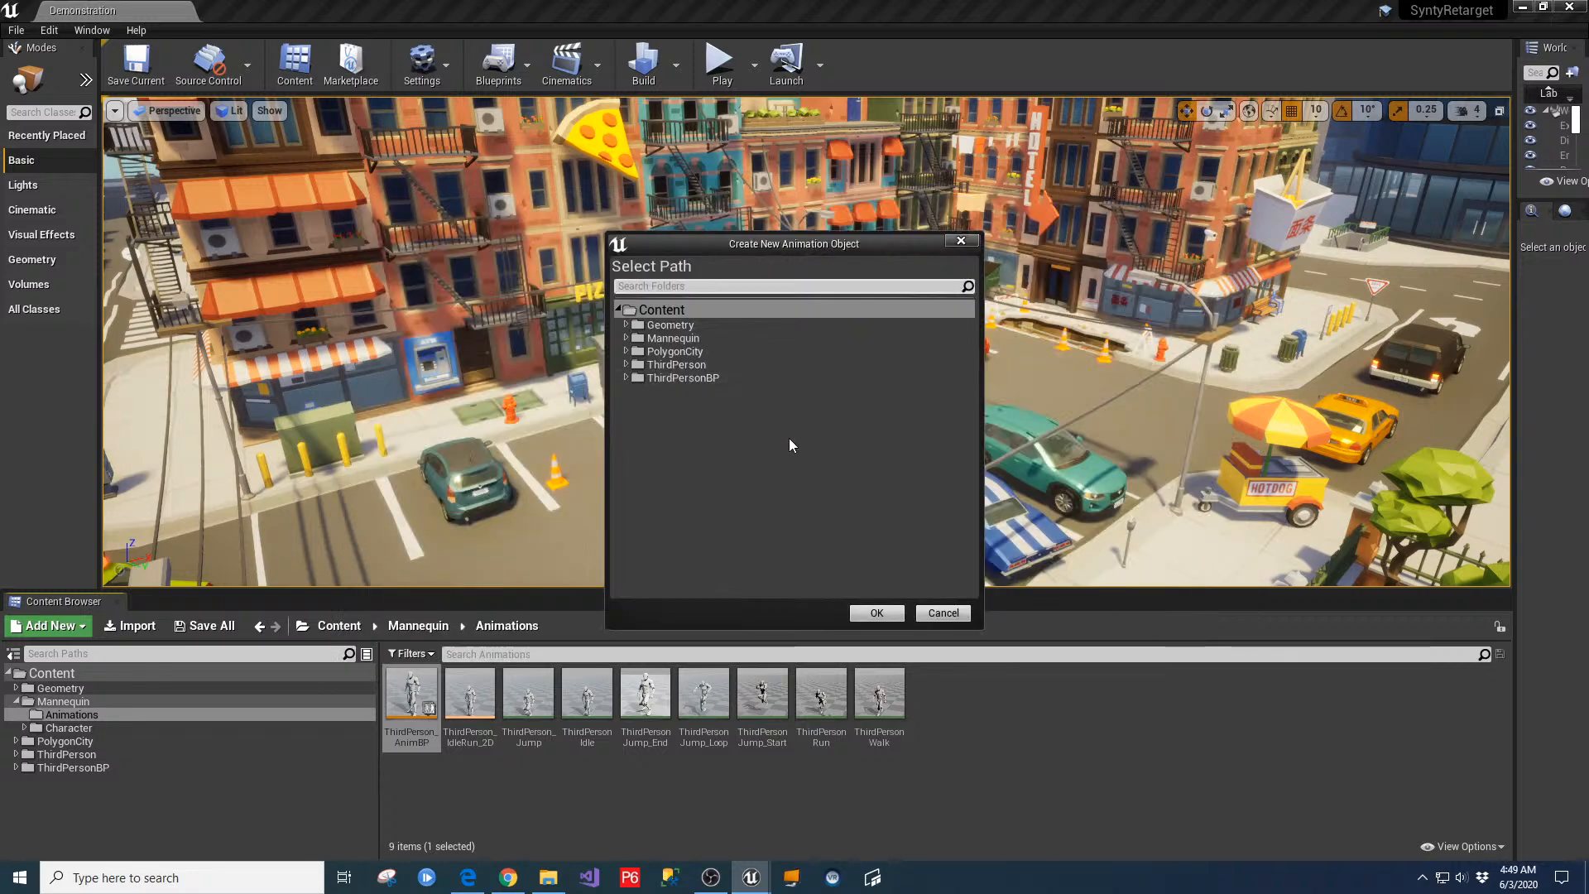
pyautogui.click(667, 352)
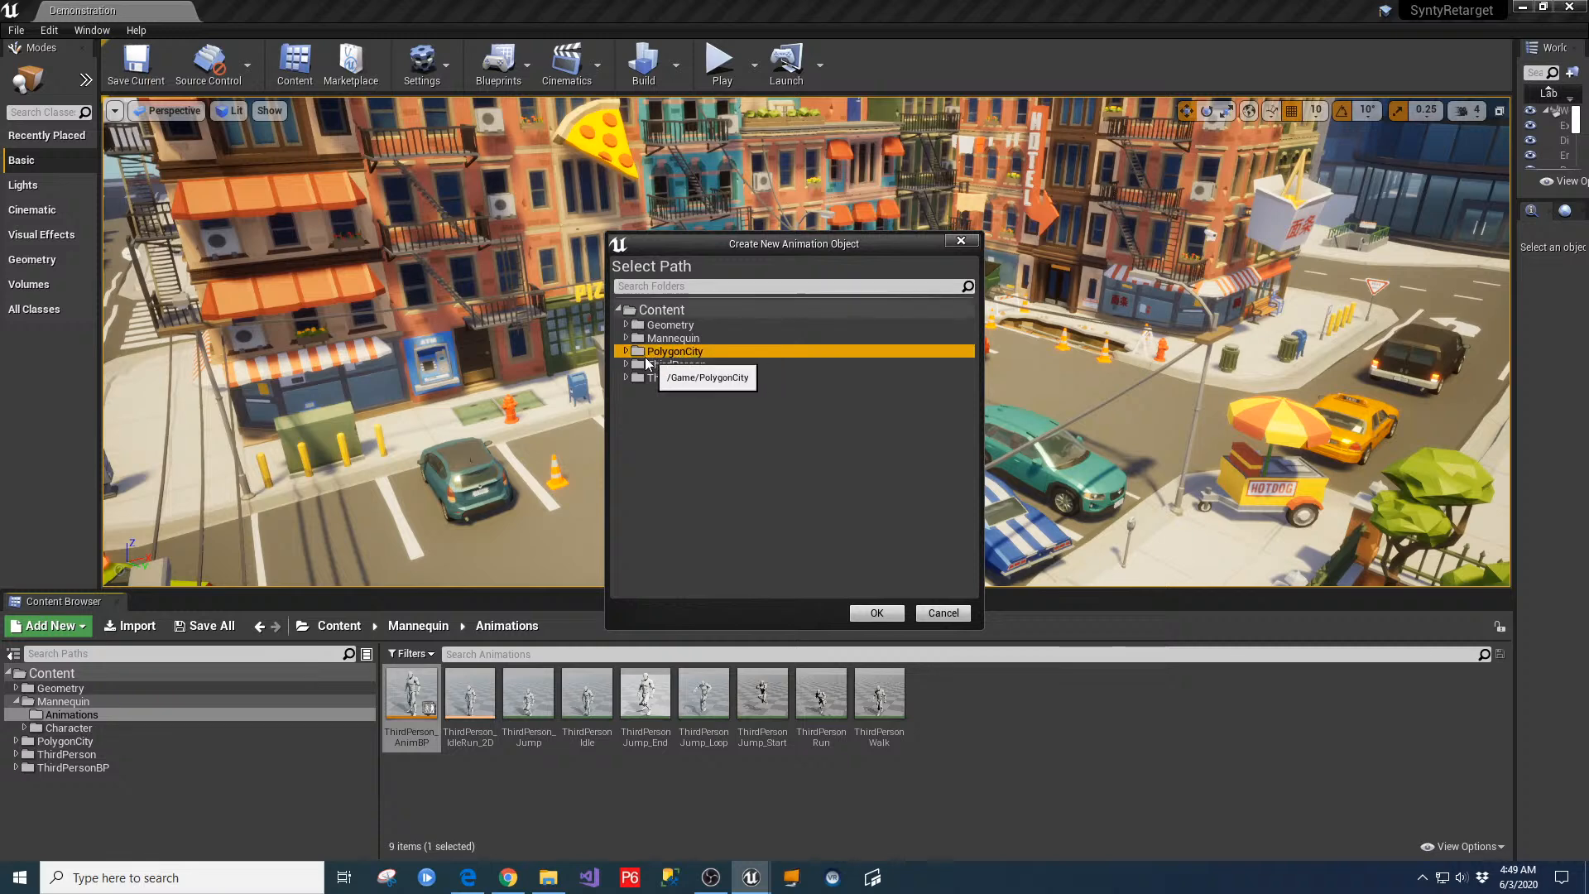
pyautogui.click(627, 352)
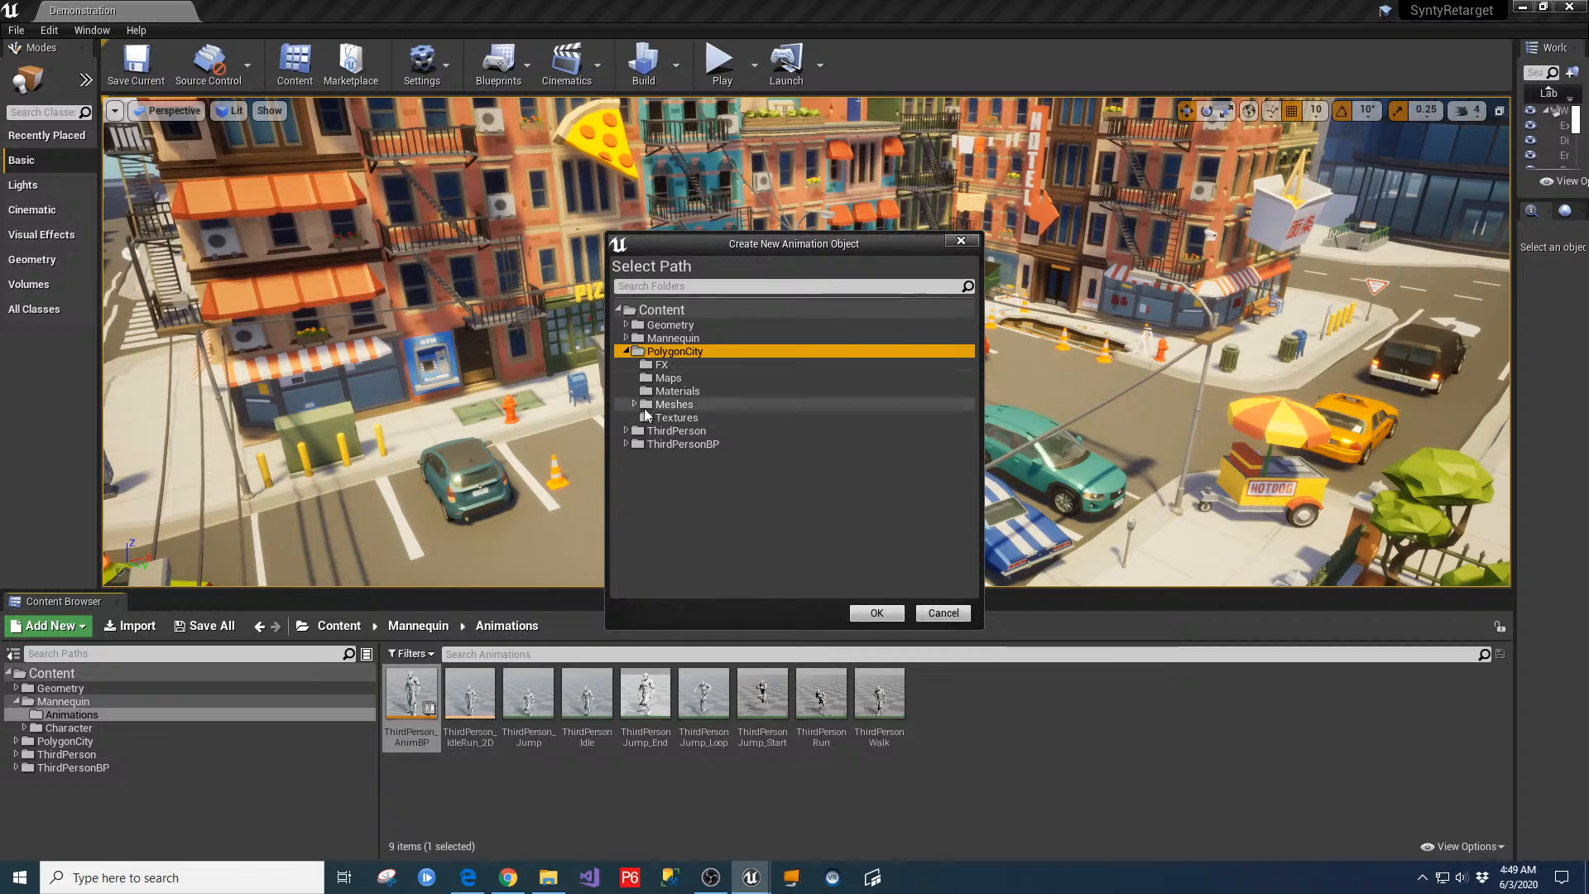
pyautogui.click(634, 404)
pyautogui.click(681, 430)
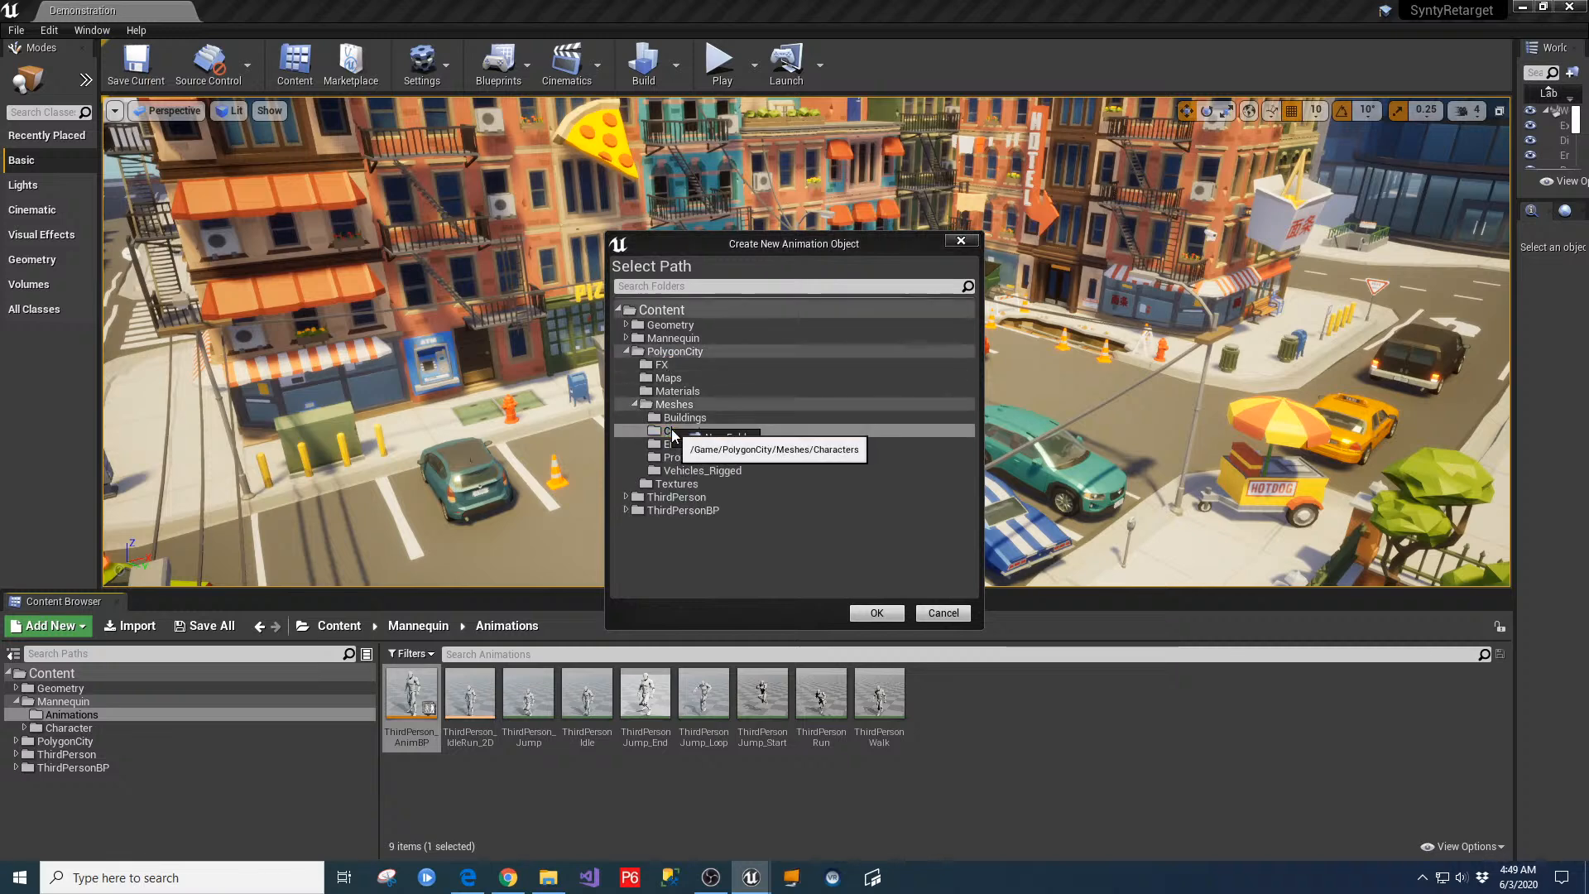
pyautogui.rightClick(677, 434)
pyautogui.click(712, 441)
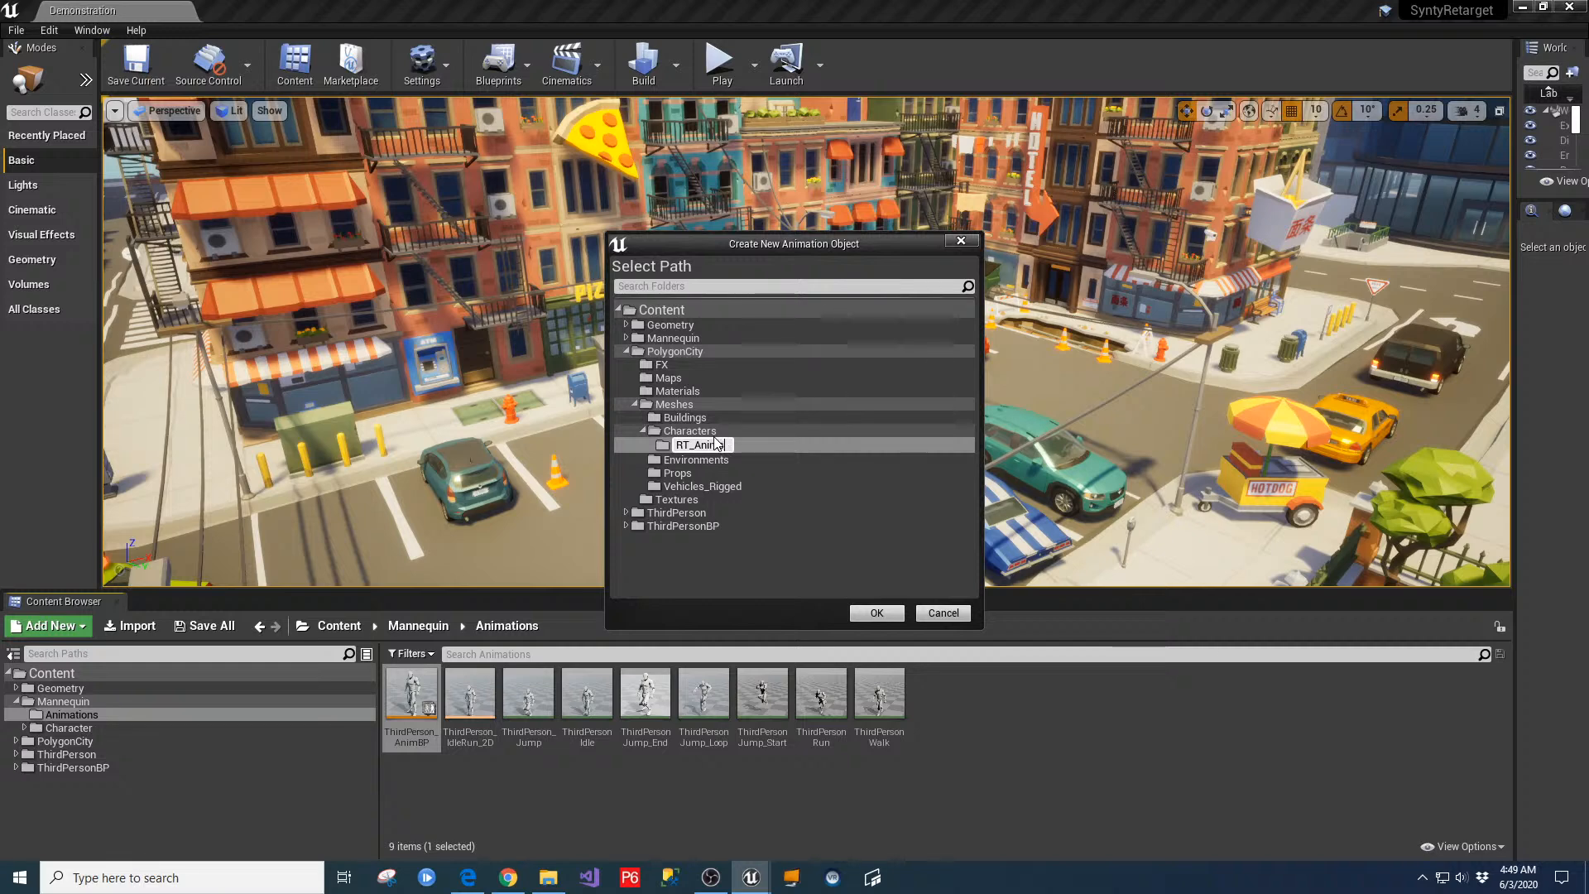
pyautogui.write('RT_Anims')
pyautogui.press('Return')
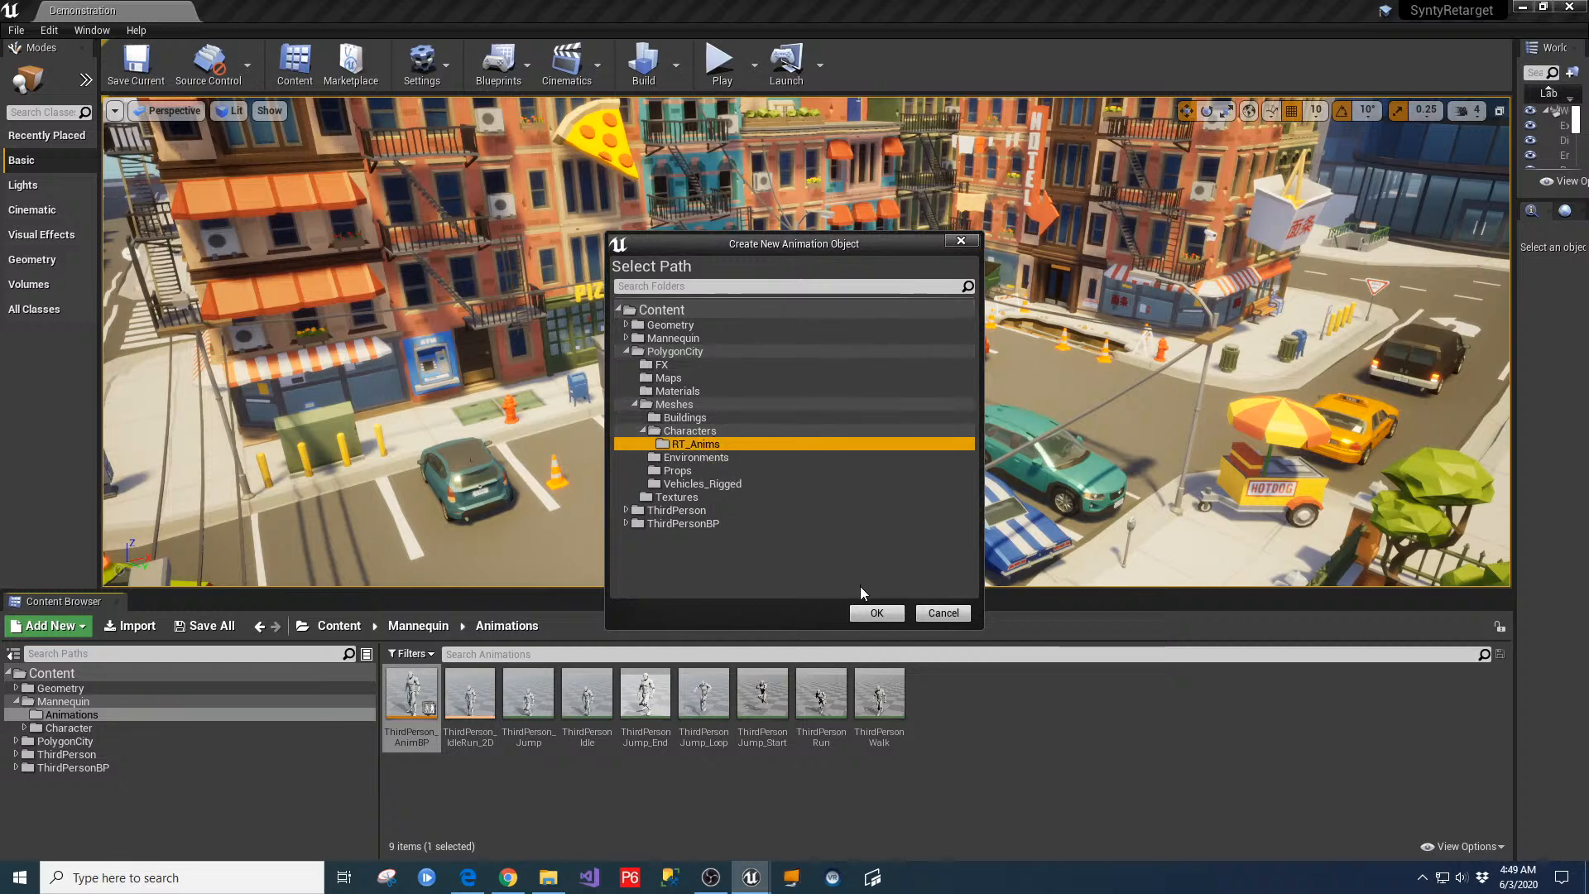
pyautogui.click(875, 612)
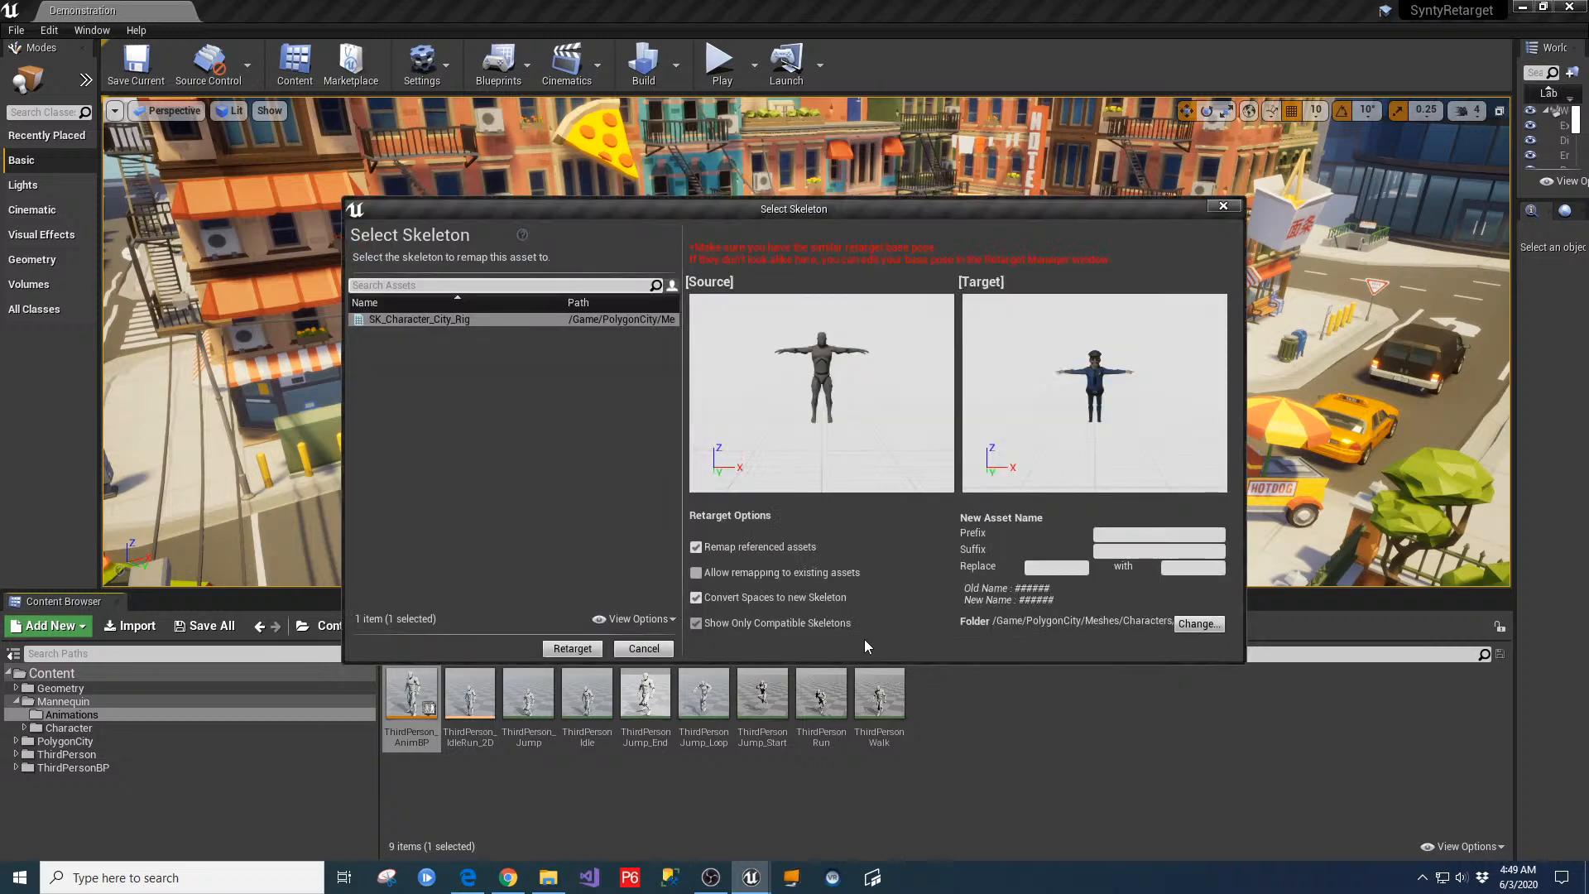
pyautogui.click(573, 653)
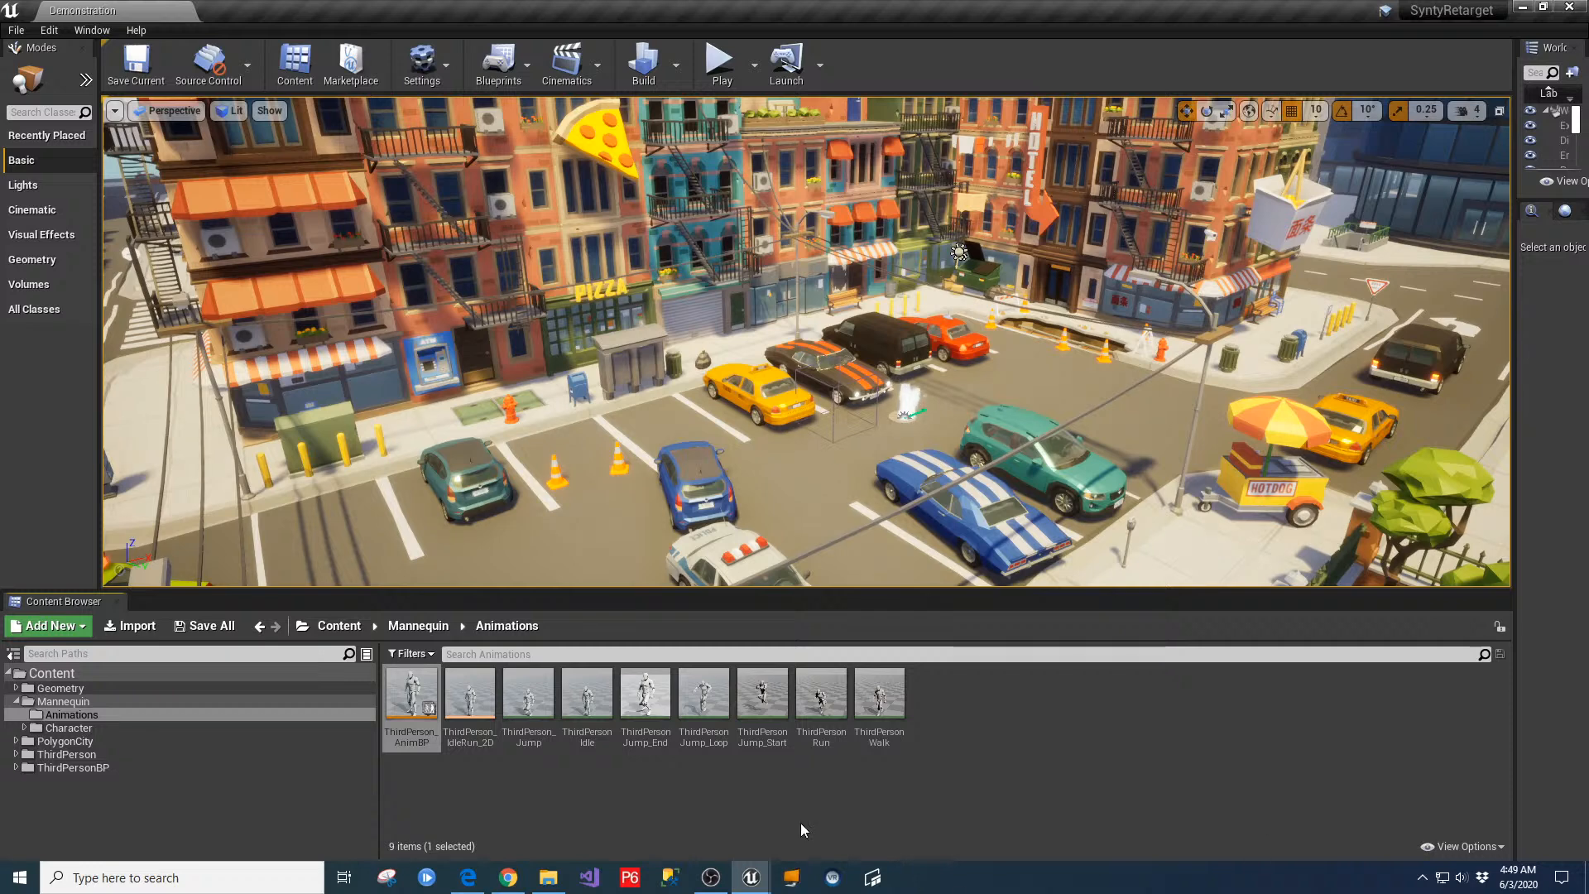
# Start Duplicate Anim Blueprints and Retarget on ThirdPerson_AnimBP again, targeting the SK_Character_City_Rig skeleton
pyautogui.doubleClick(411, 694)
pyautogui.rightClick(432, 699)
pyautogui.moveTo(480, 334)
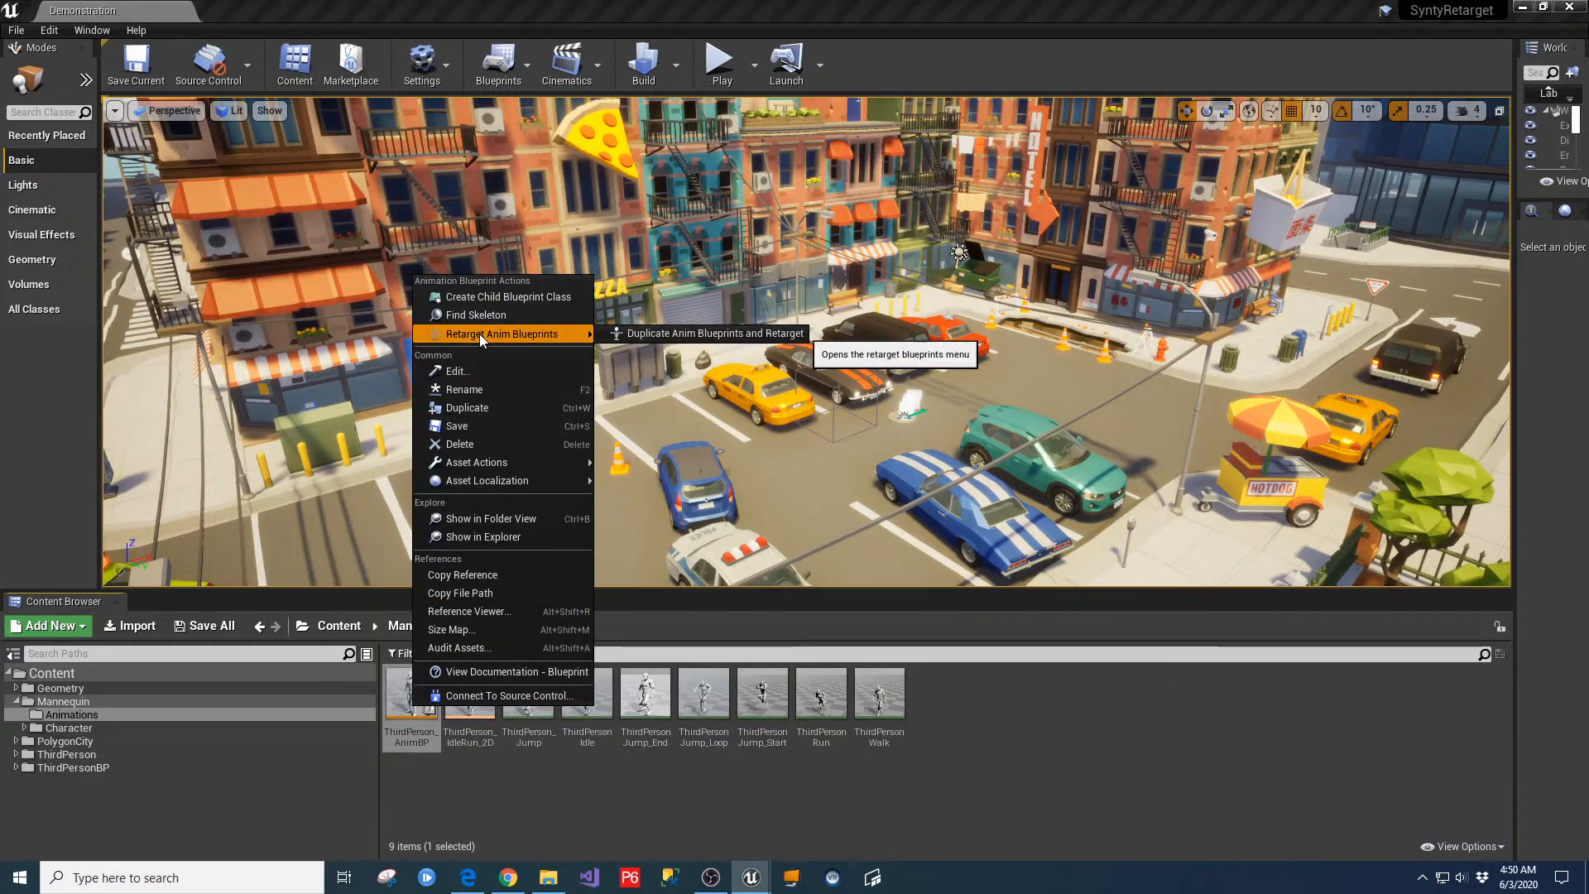
pyautogui.click(654, 327)
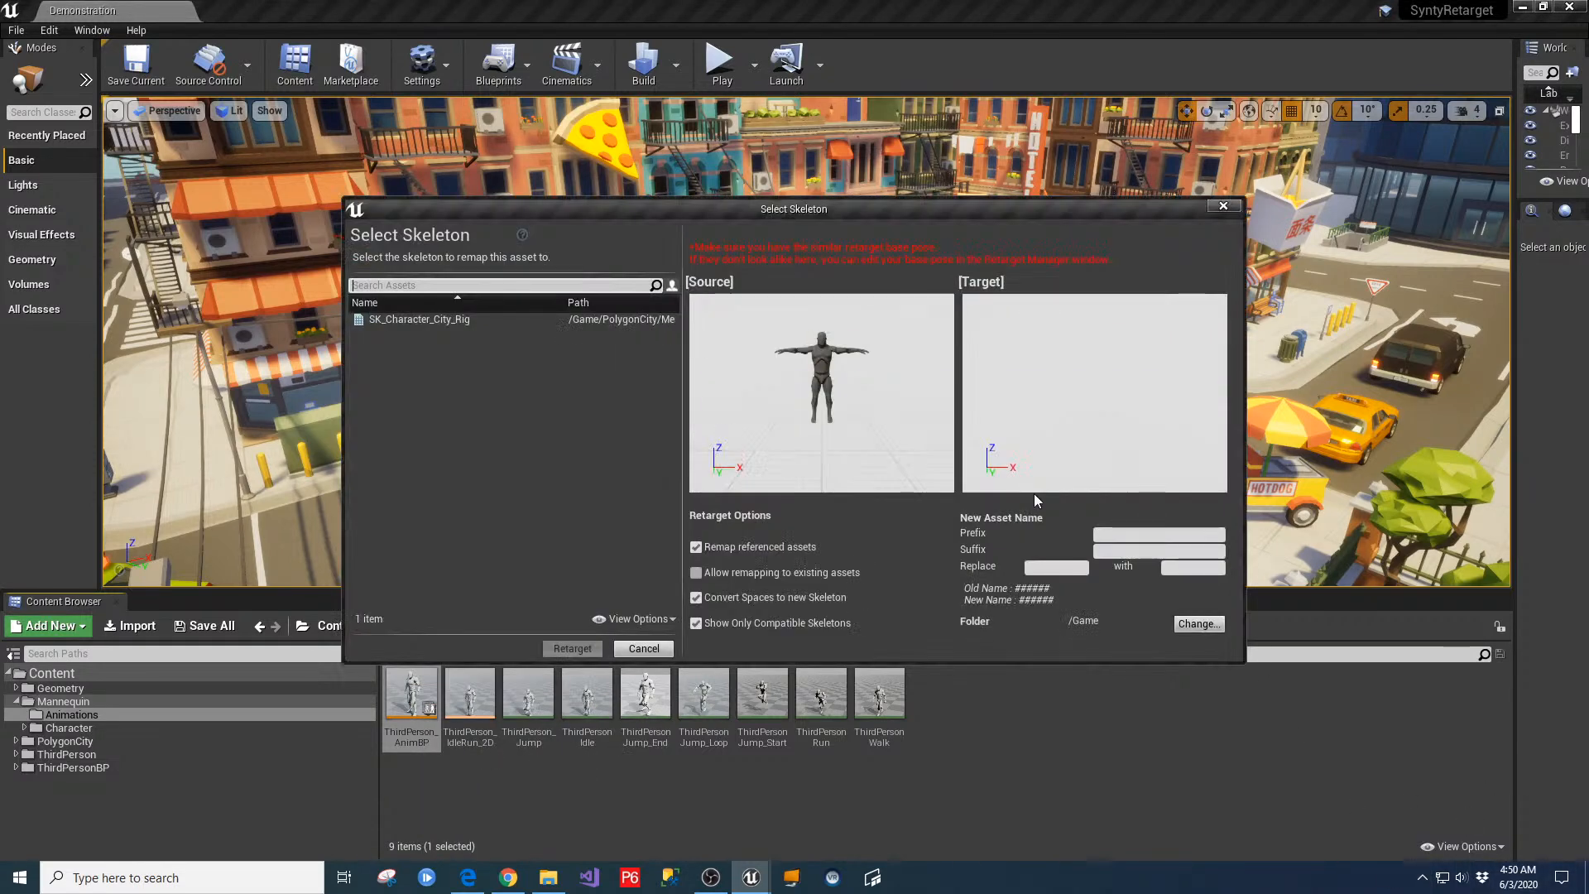
pyautogui.click(464, 320)
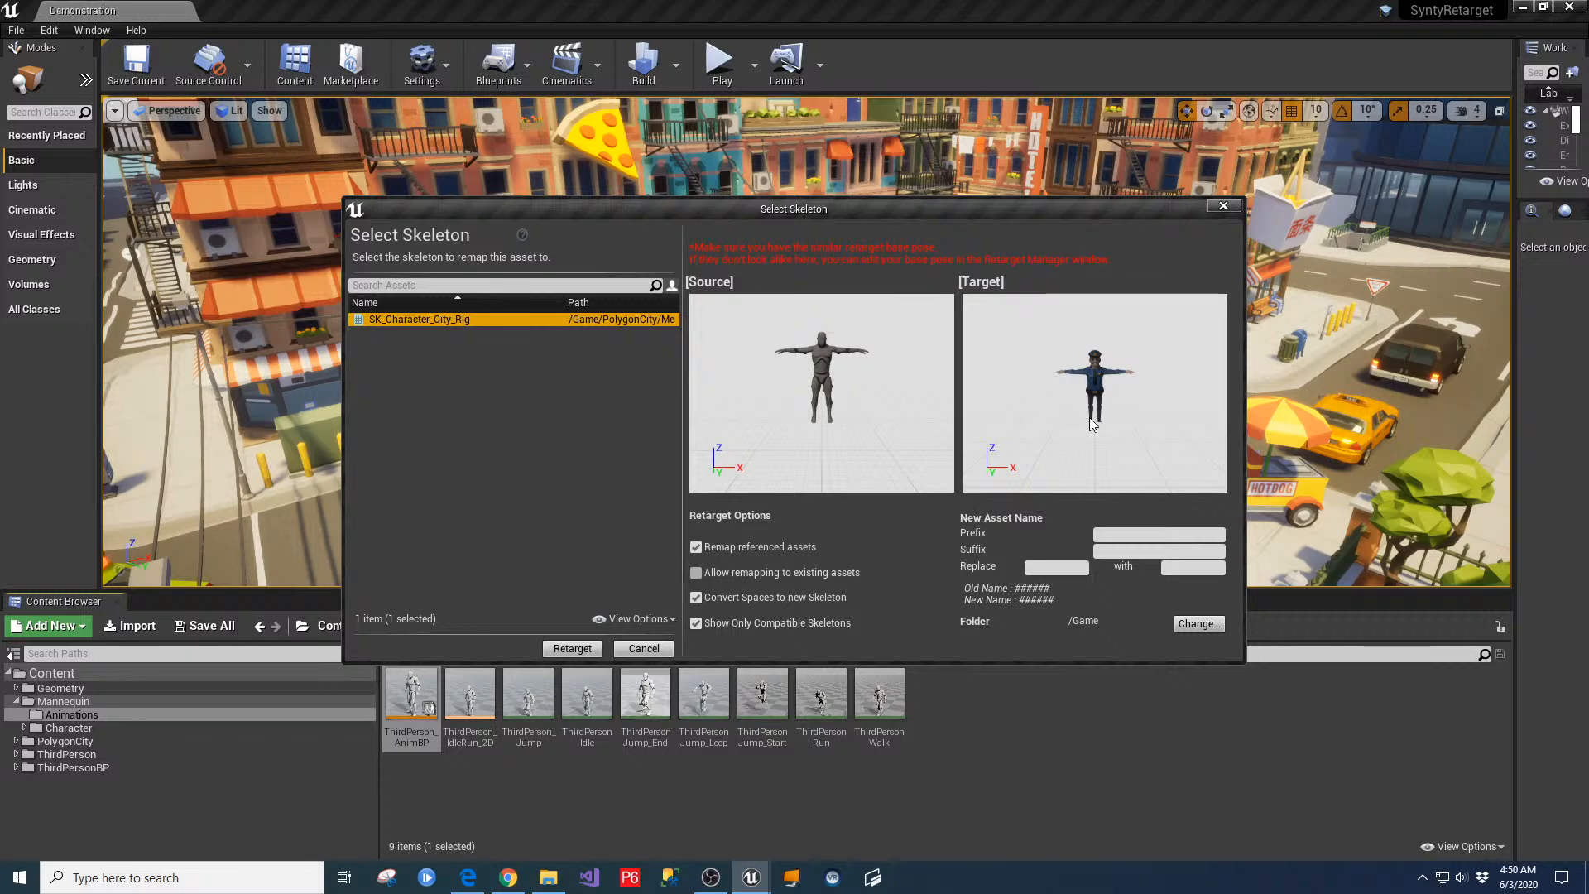
# Set the existing PolygonCity/Meshes/Characters/RT_Anims folder as the destination and retarget the animation blueprint with its referenced animations
pyautogui.click(1197, 624)
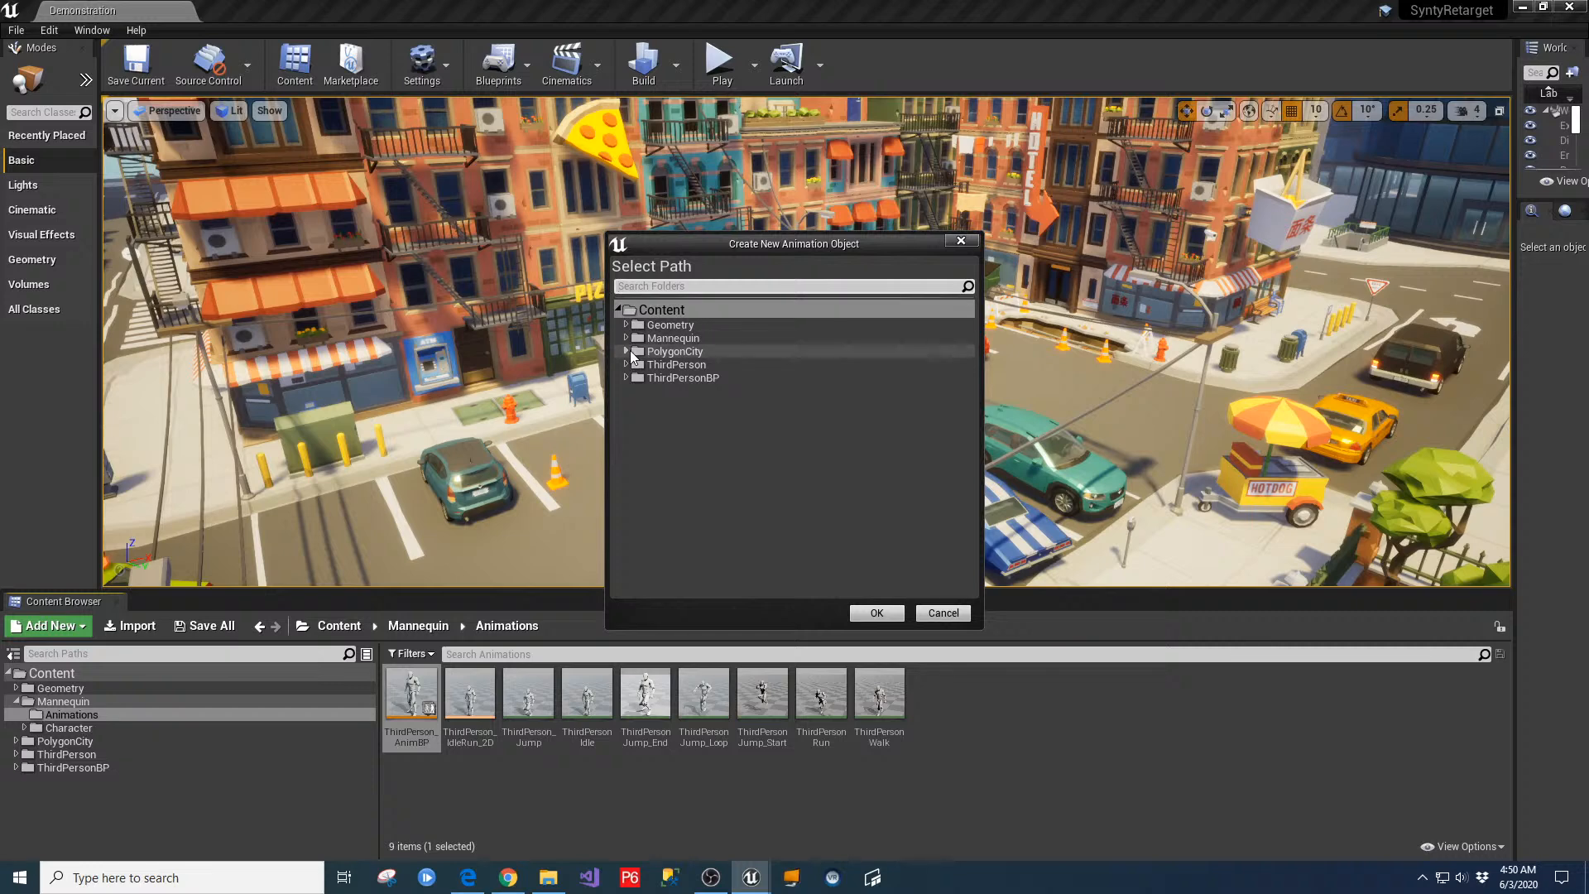
pyautogui.click(627, 353)
pyautogui.click(668, 406)
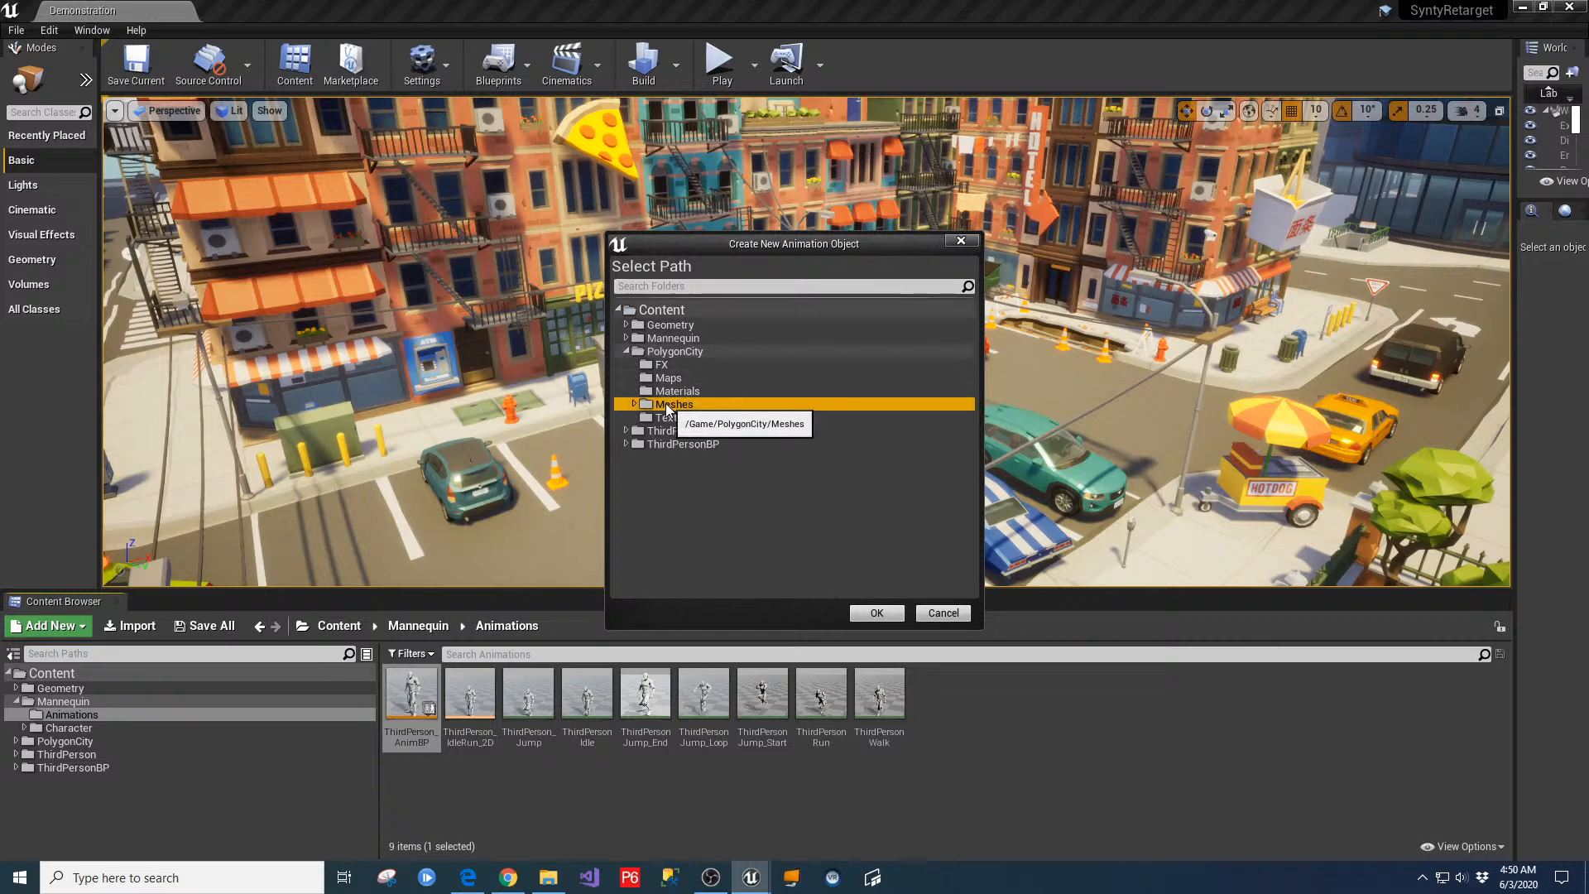
pyautogui.click(635, 405)
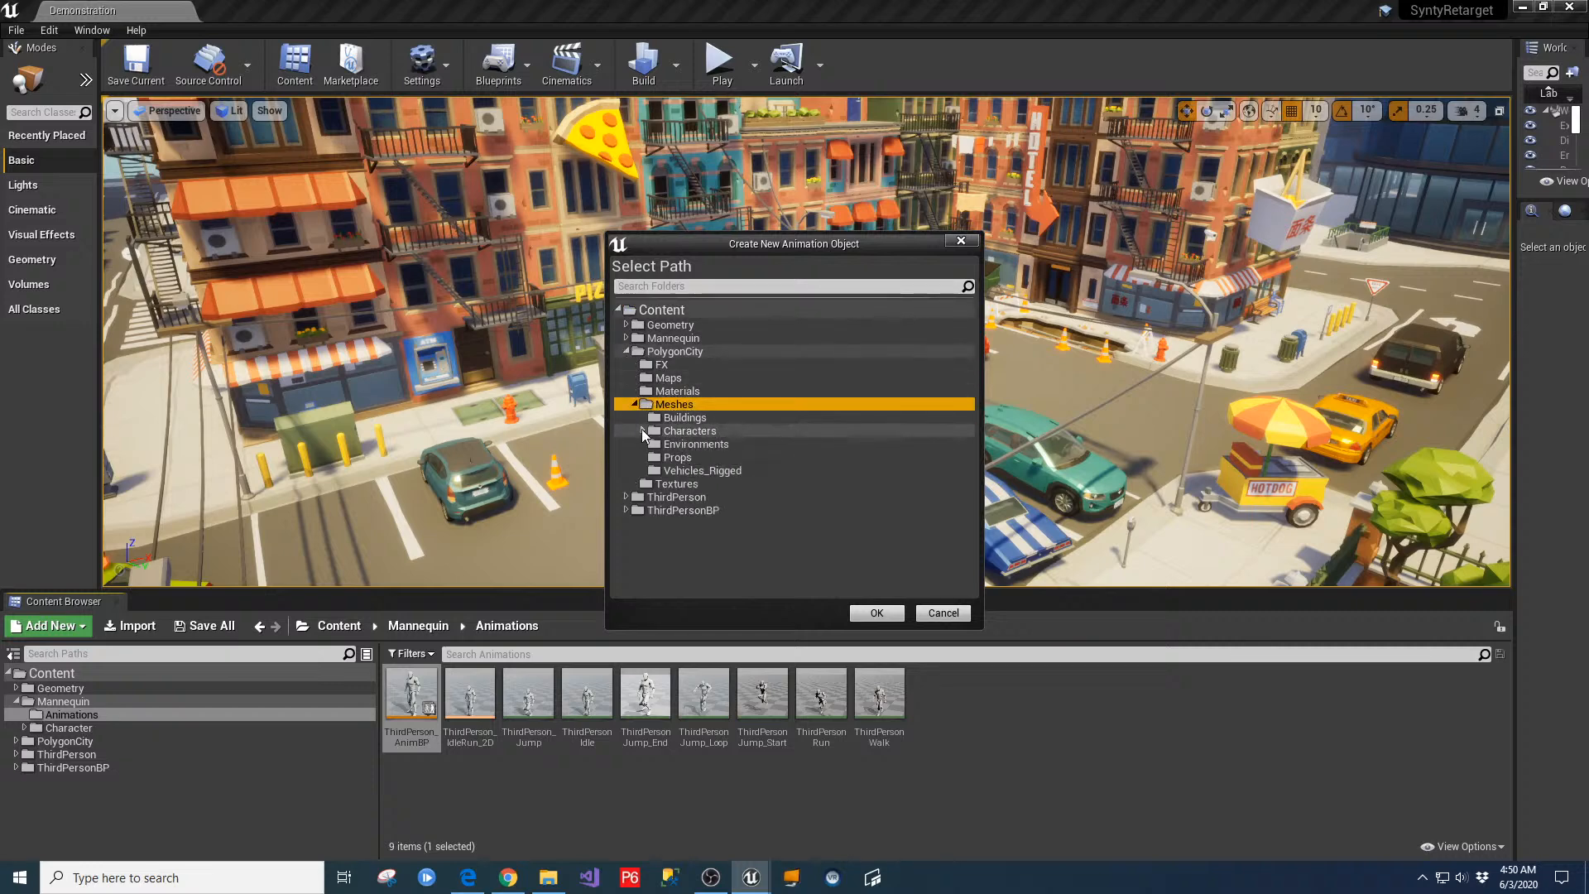
pyautogui.click(643, 431)
pyautogui.click(685, 445)
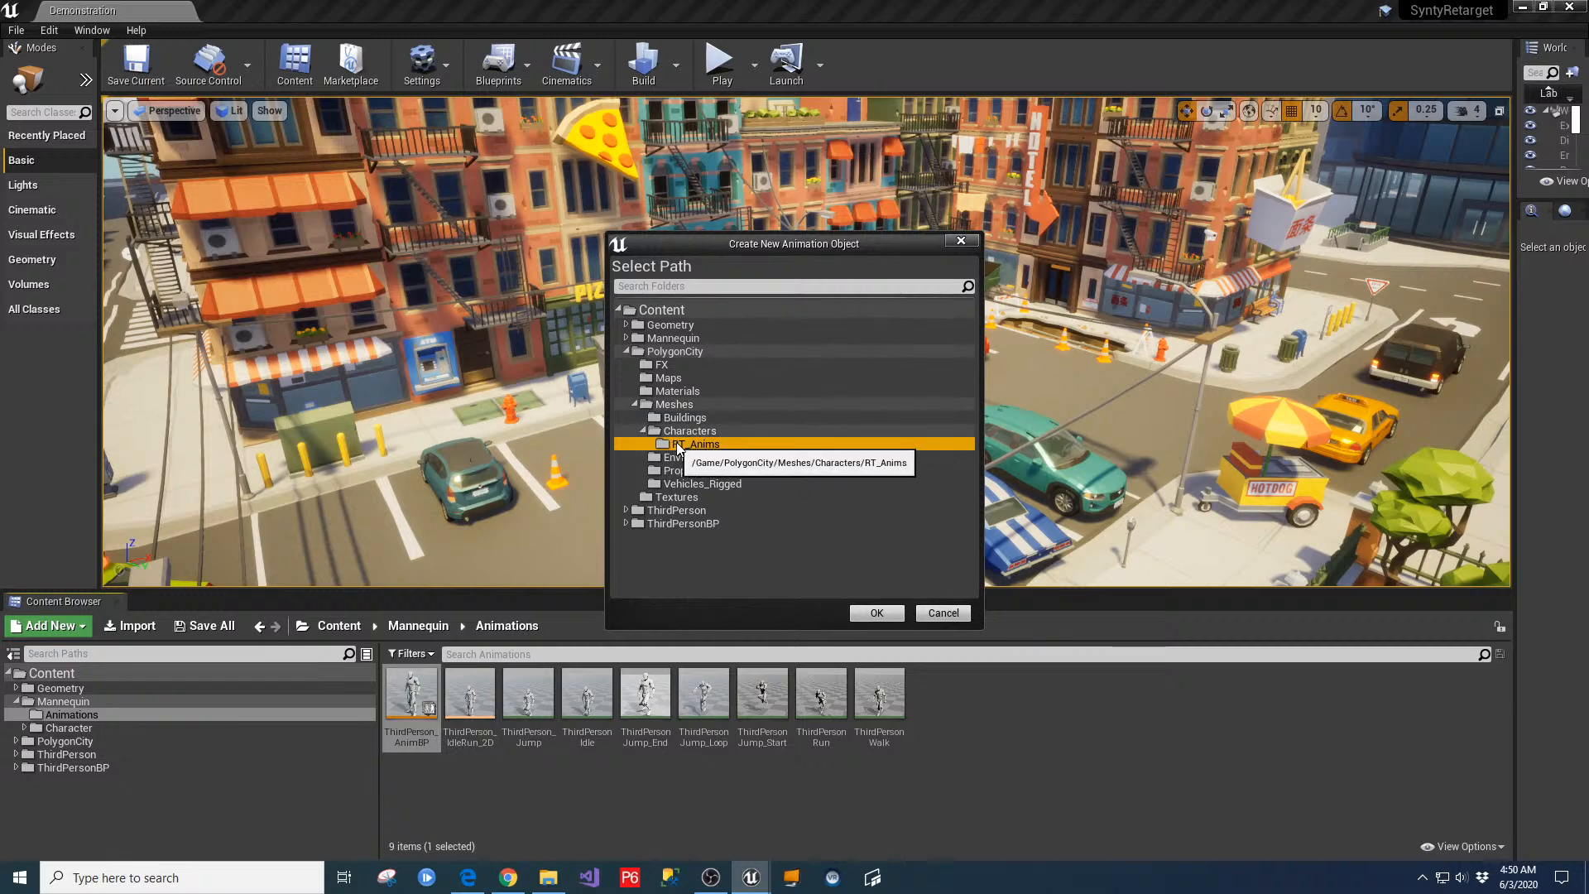
pyautogui.click(880, 612)
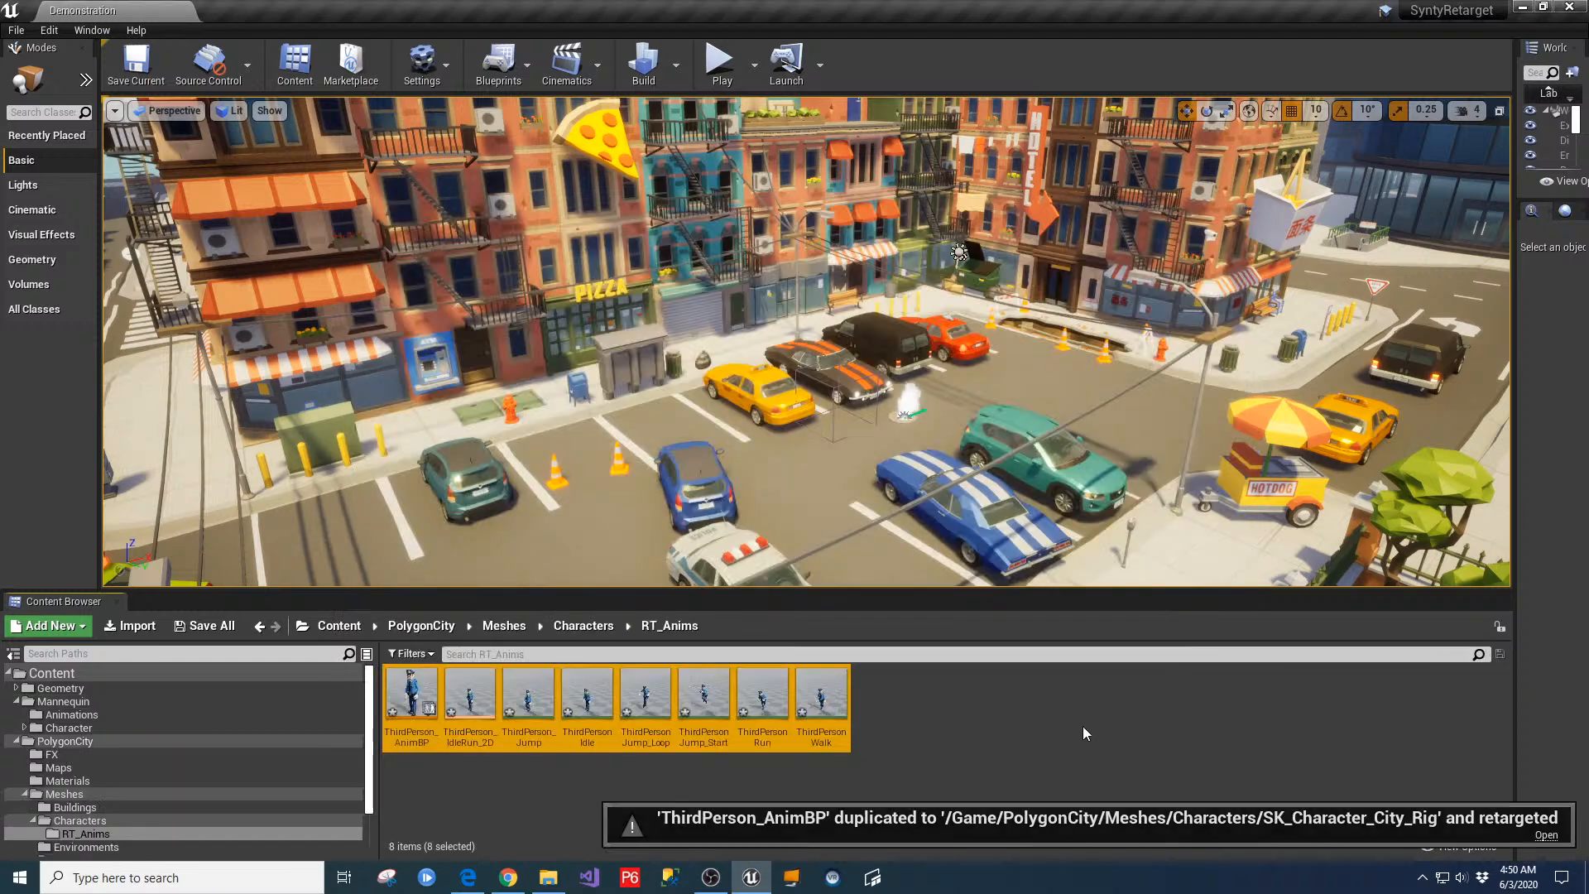
pyautogui.click(1060, 741)
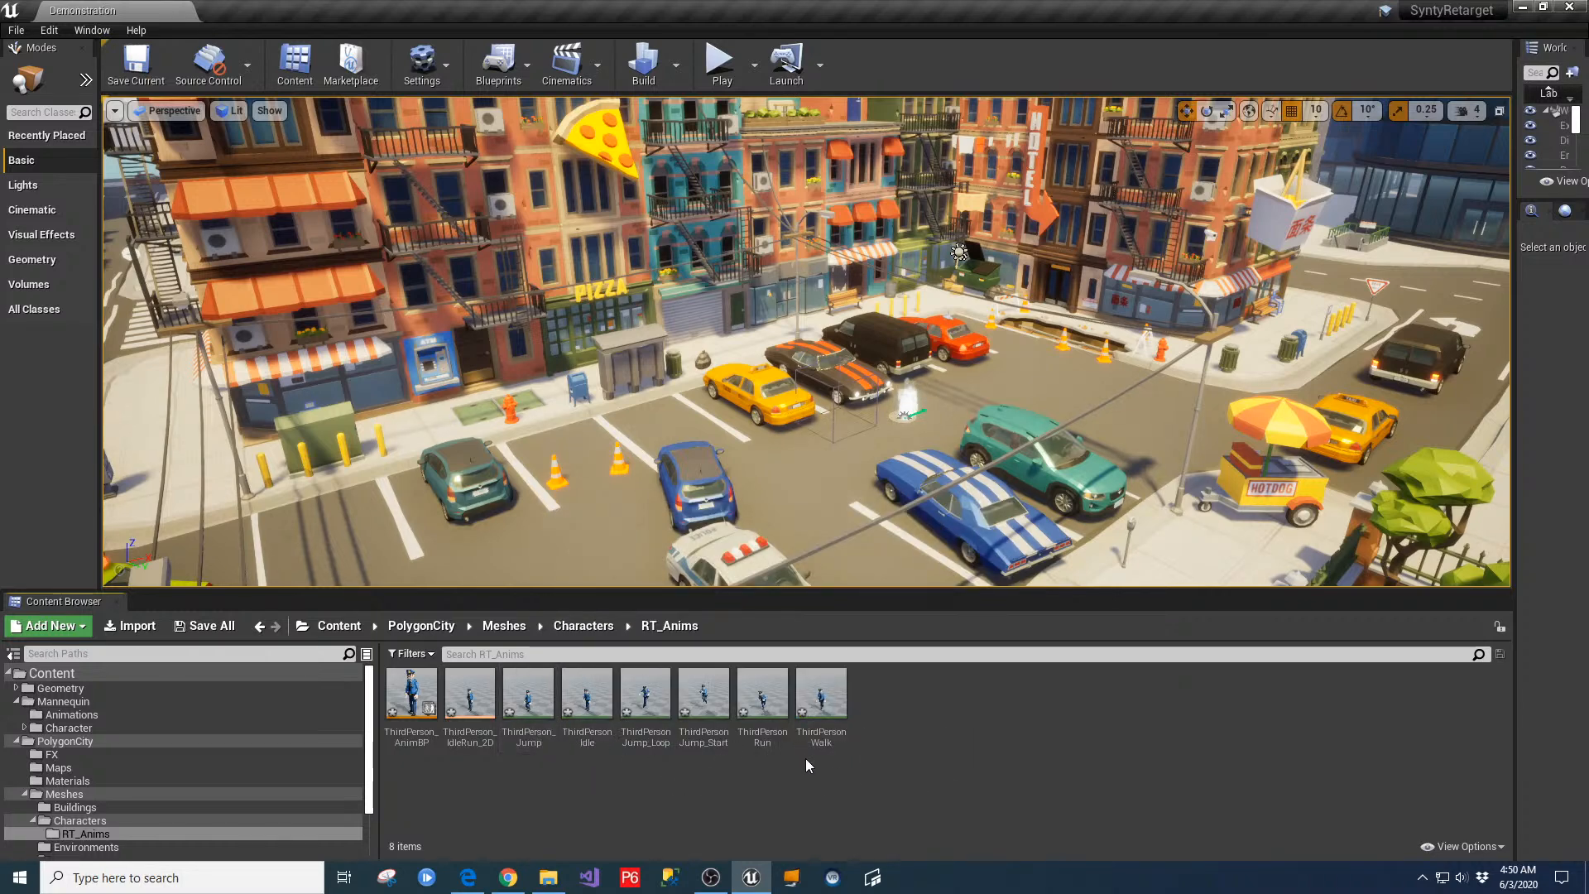
# Open the retargeted ThirdPerson_AnimBP and preview its ThirdPerson_Jump, ThirdPersonJump_Start and ThirdPersonIdle animations on the city character
pyautogui.doubleClick(412, 696)
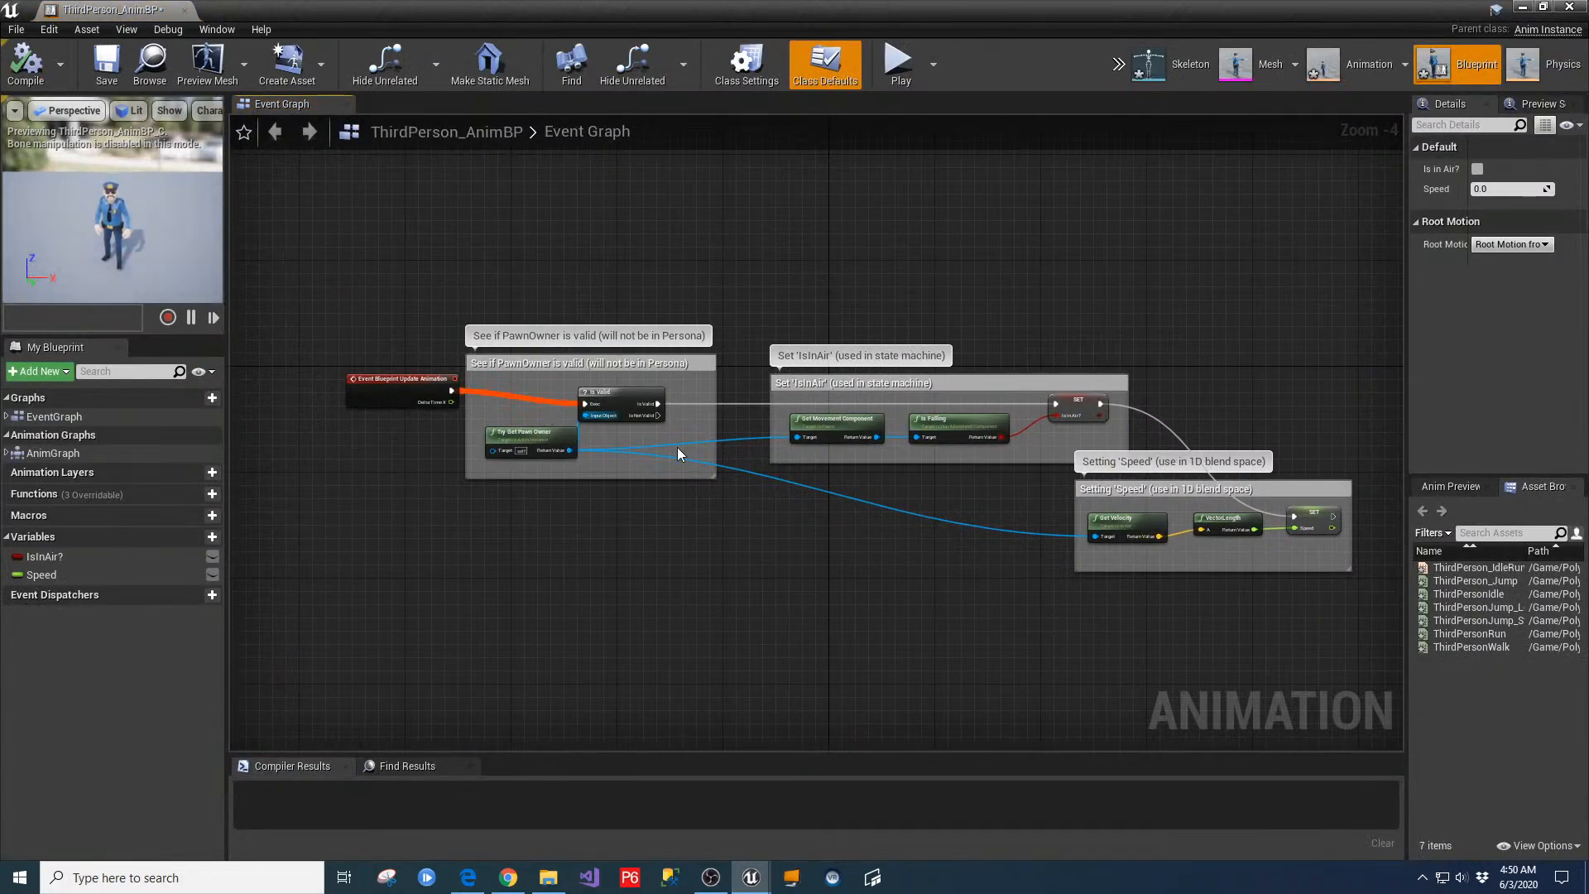
pyautogui.doubleClick(1470, 580)
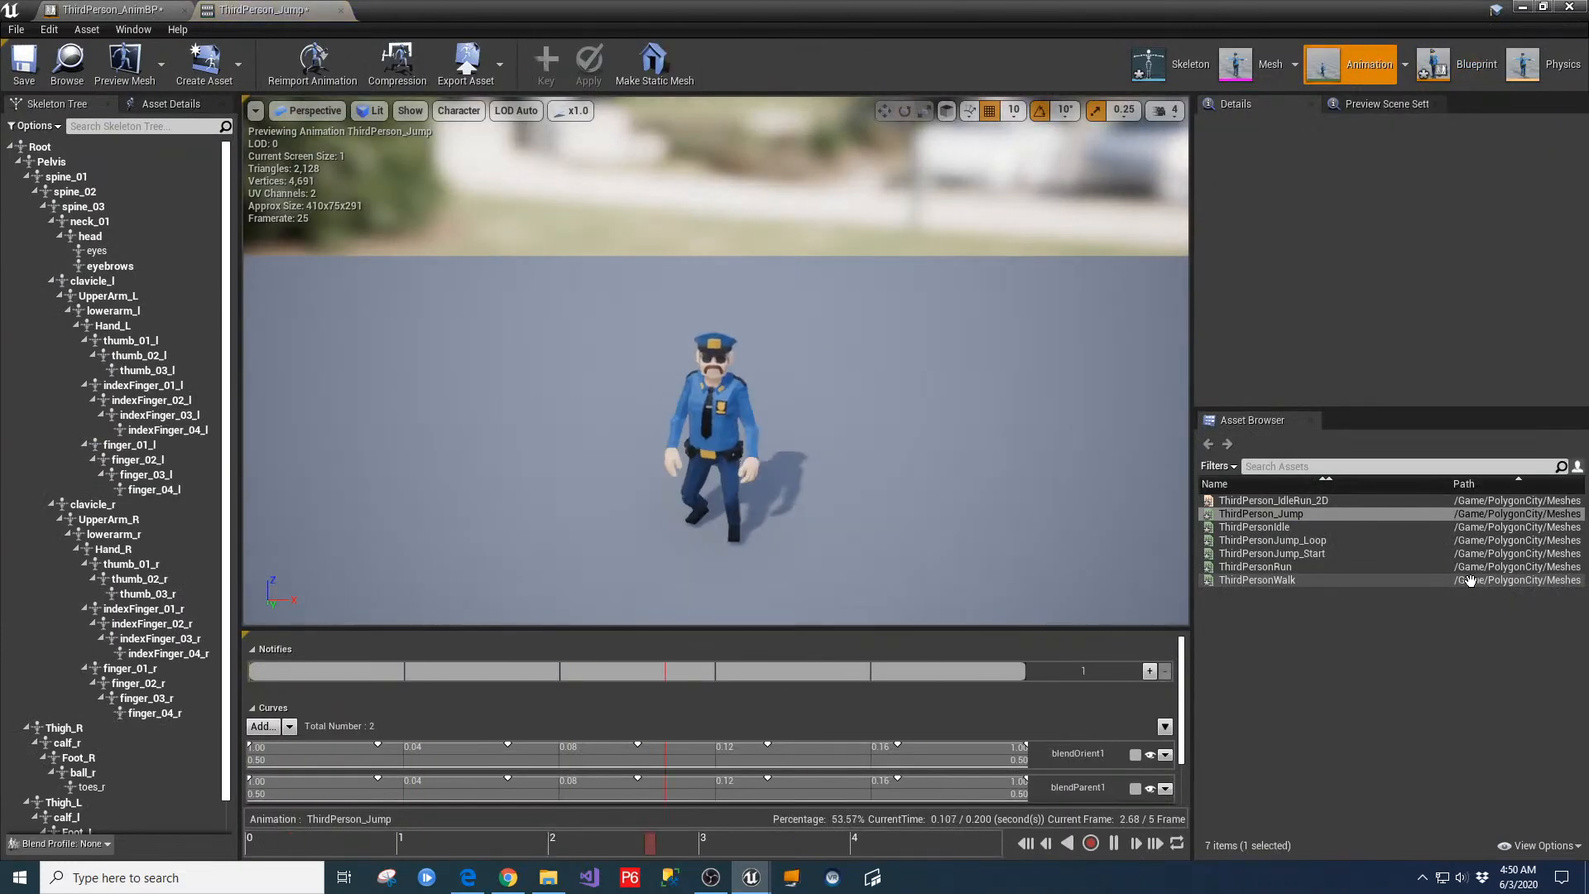
pyautogui.click(1478, 553)
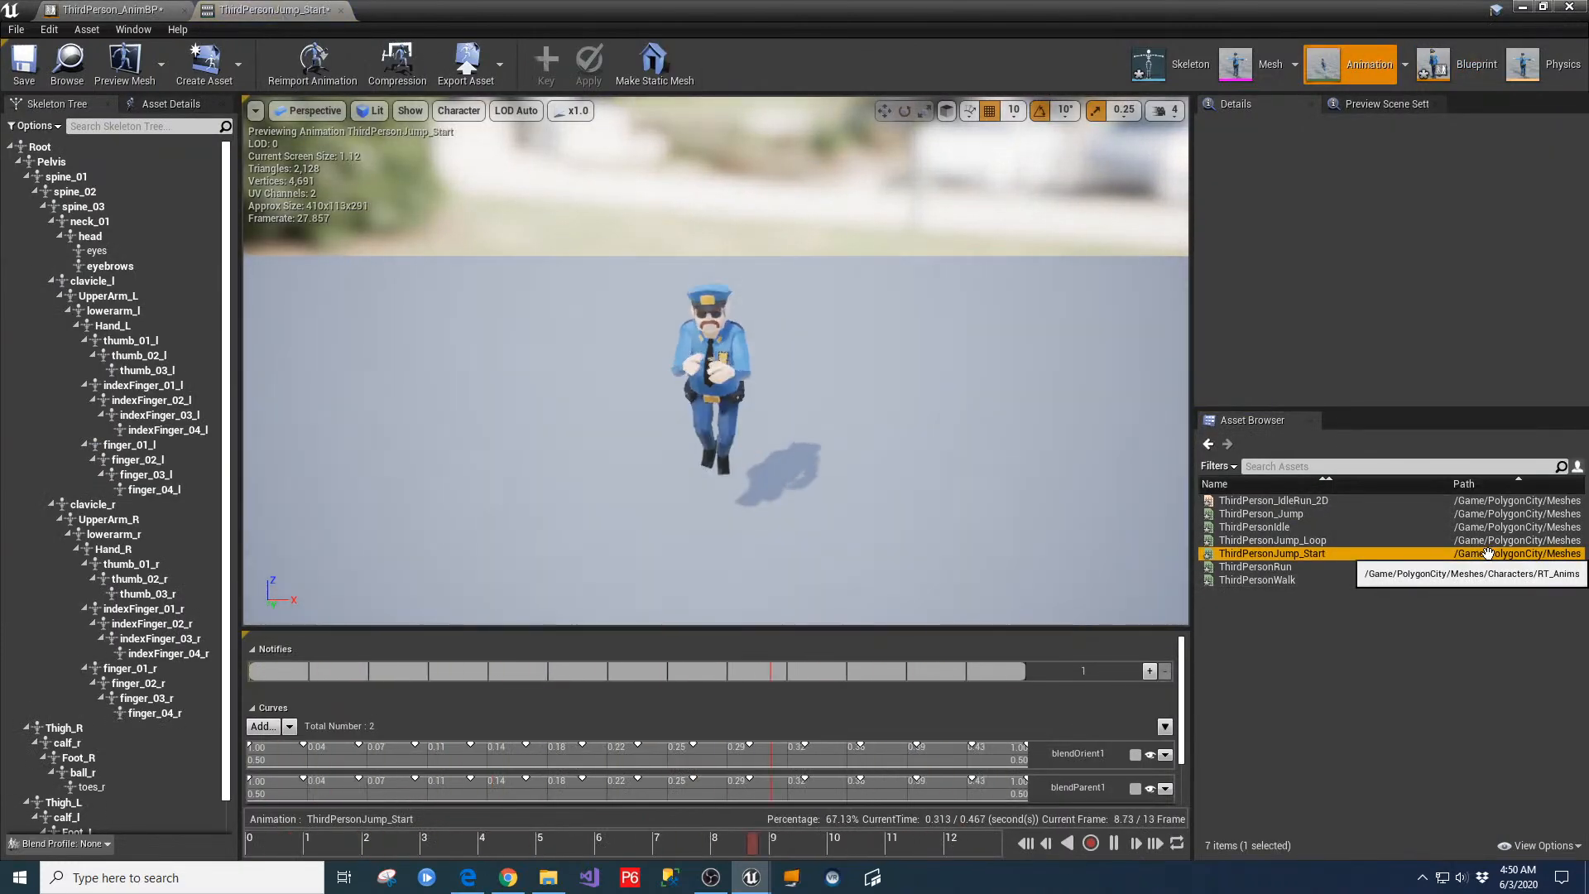
pyautogui.click(1505, 527)
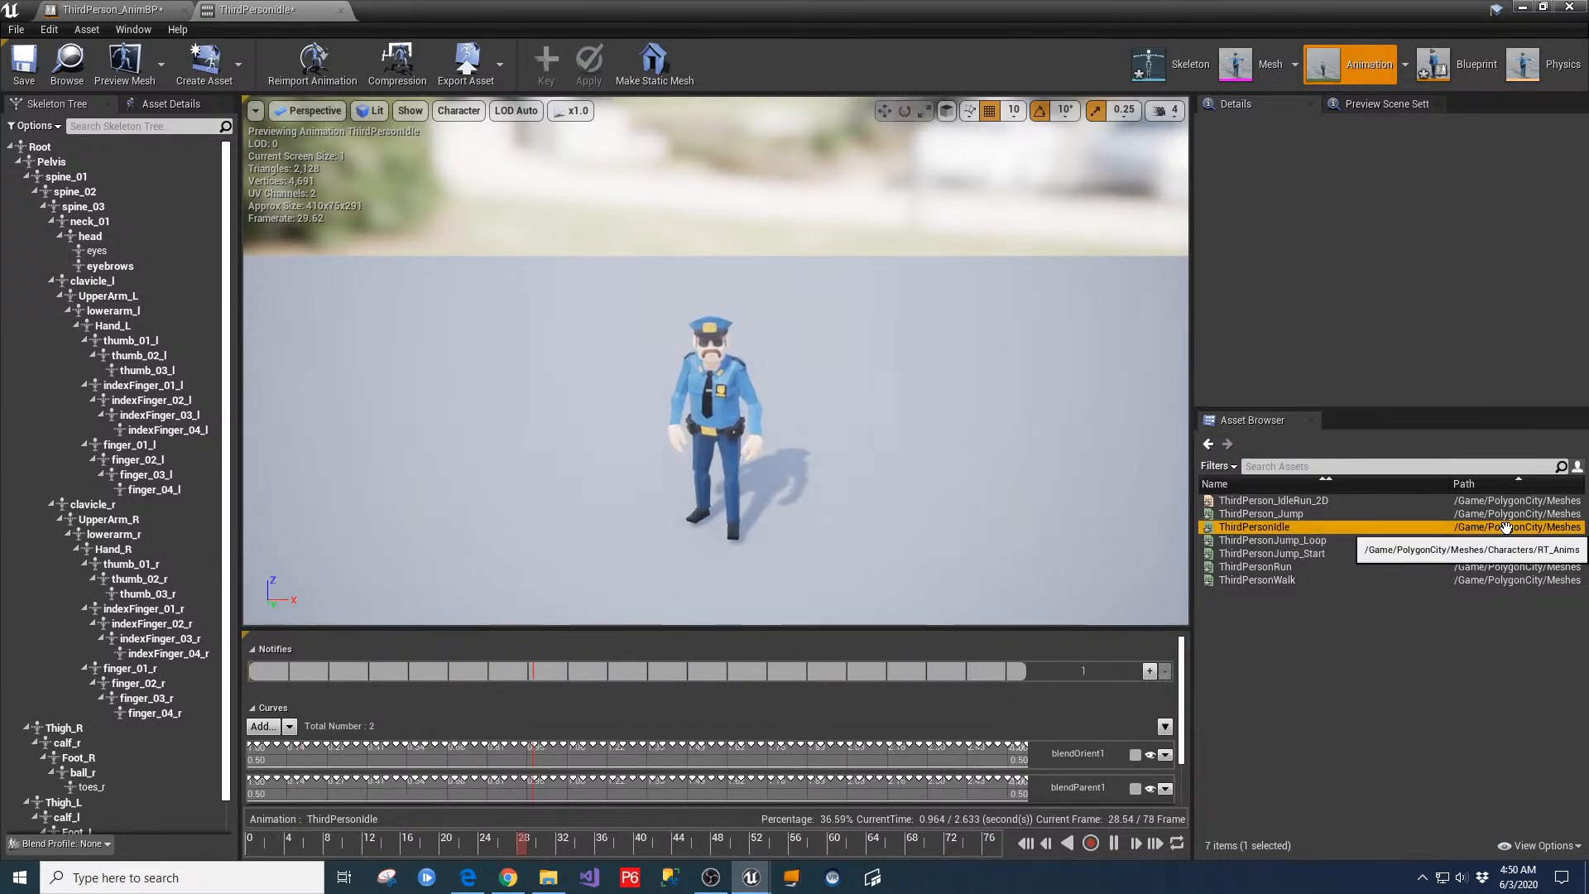
# Save and close the ThirdPersonIdle animation and the retargeted ThirdPerson_AnimBP
pyautogui.click(24, 62)
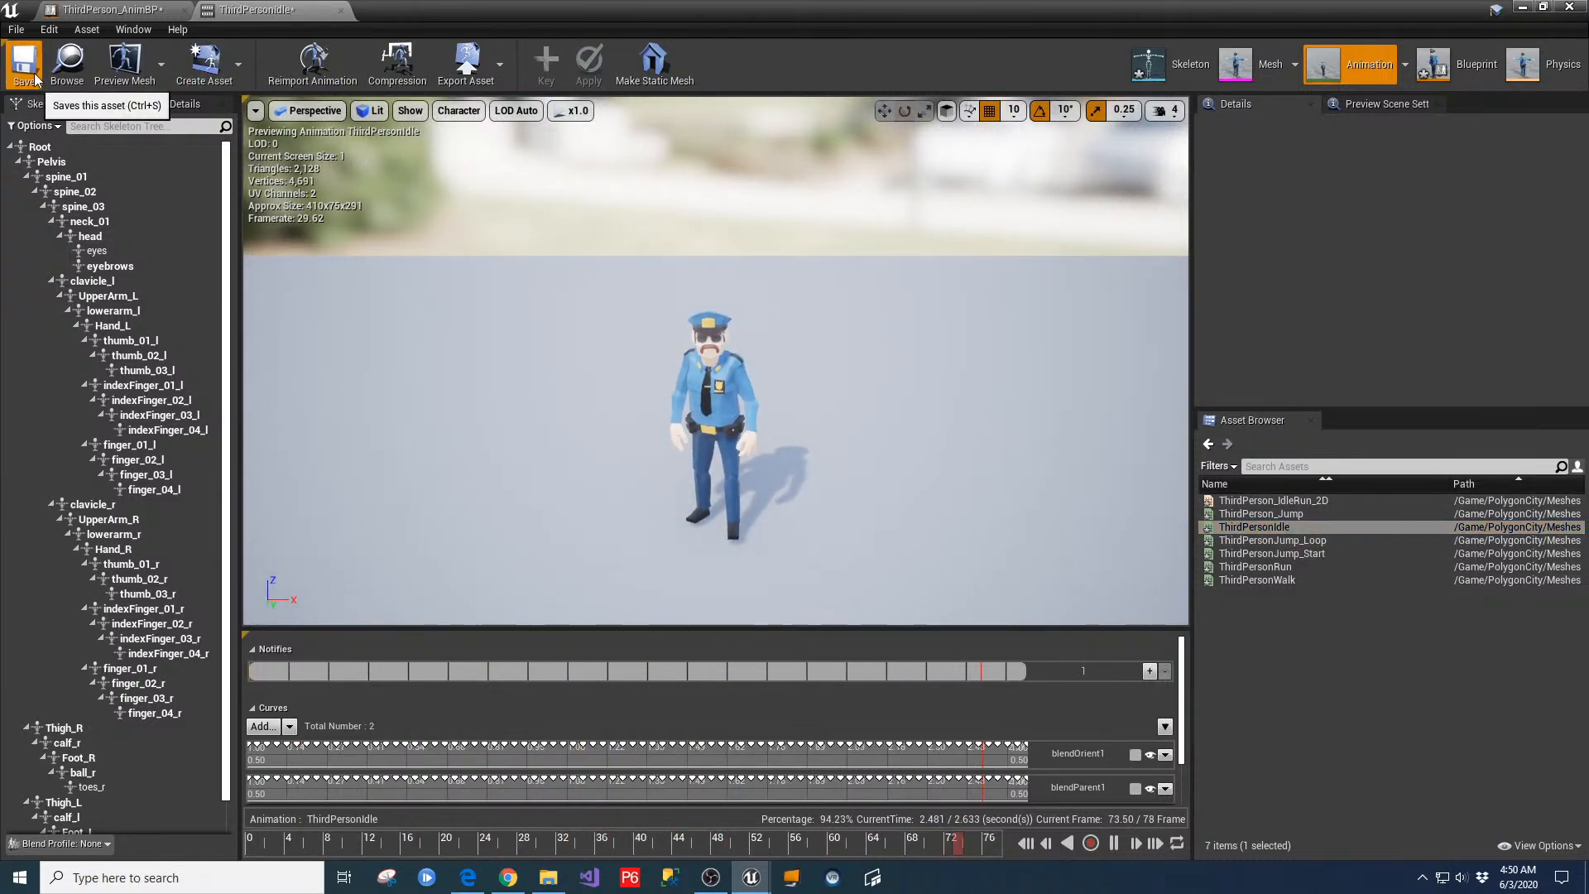
pyautogui.click(341, 9)
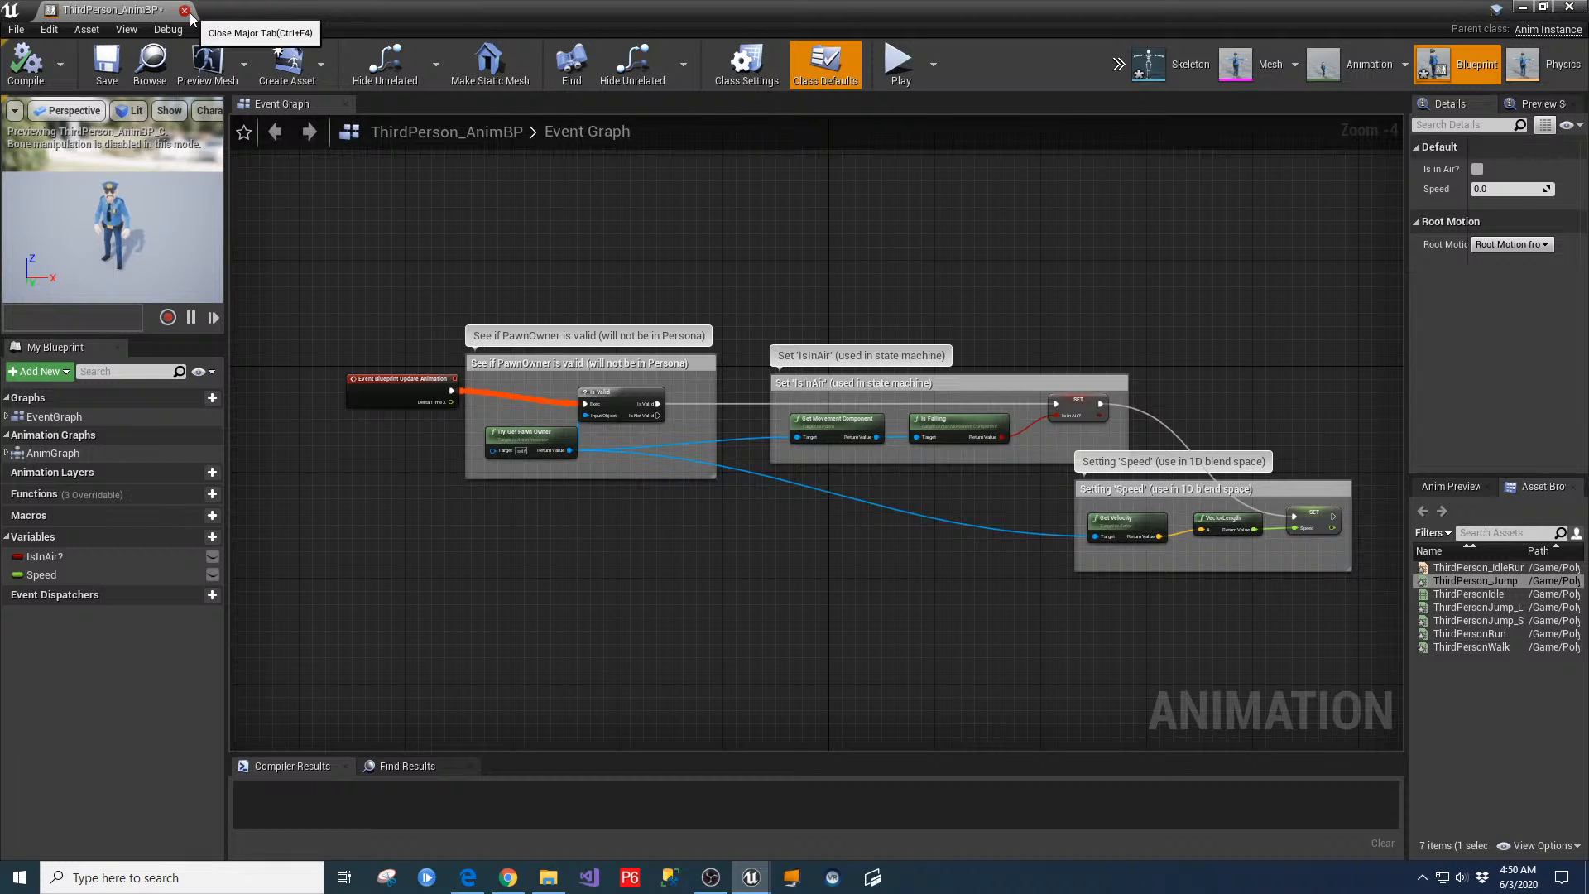
pyautogui.click(107, 74)
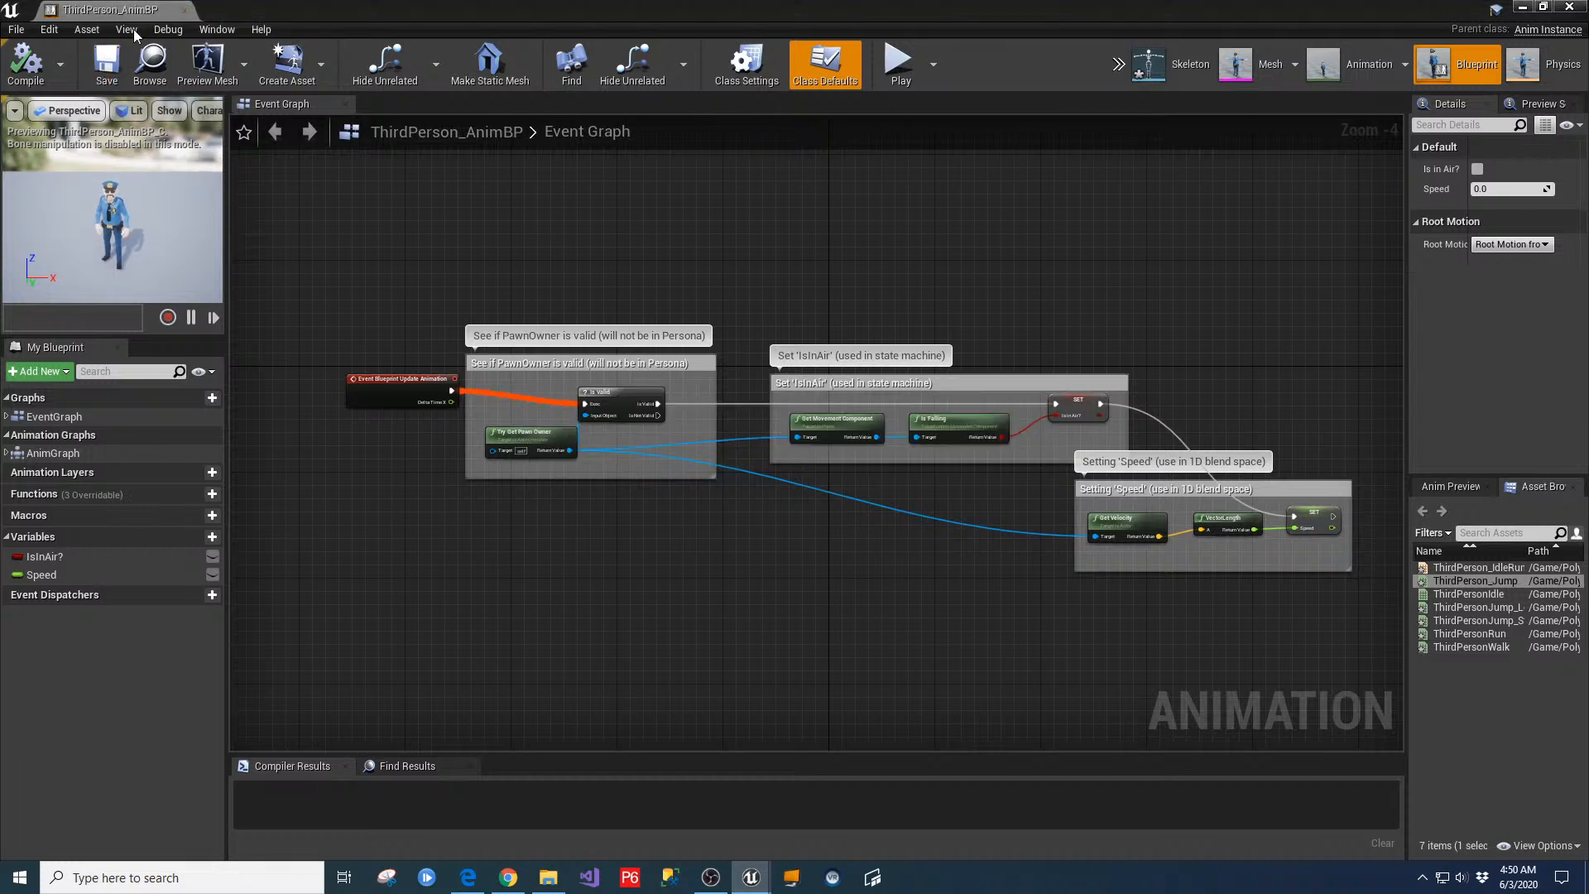
pyautogui.click(184, 11)
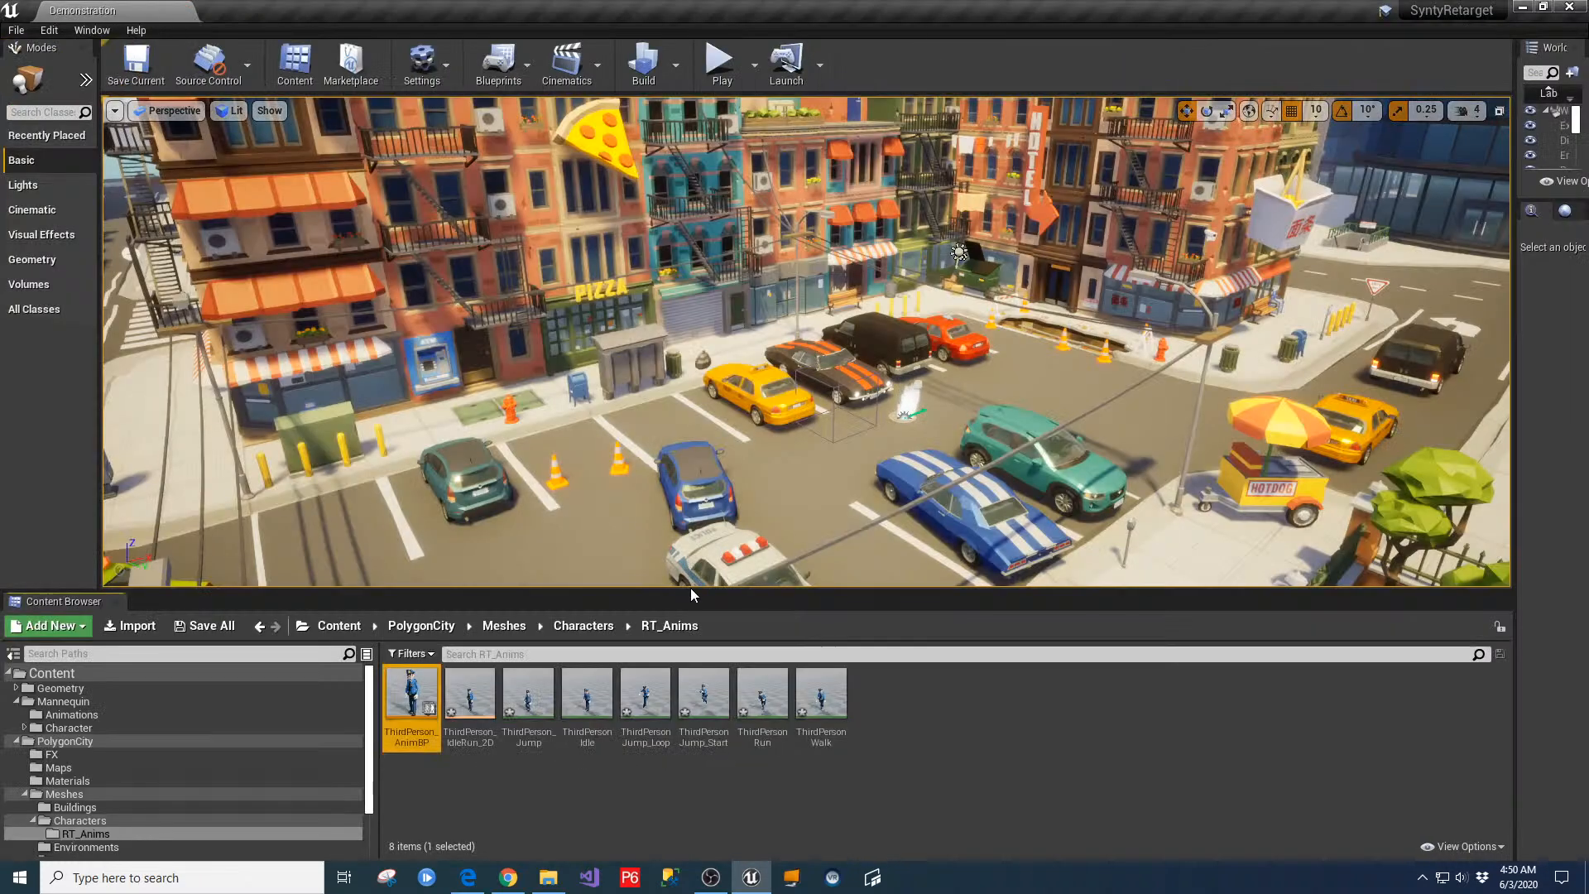
# Open the ThirdPersonCharacter blueprint from the ThirdPersonBP/Blueprints folder
pyautogui.moveTo(692, 590); pyautogui.dragTo(692, 540)
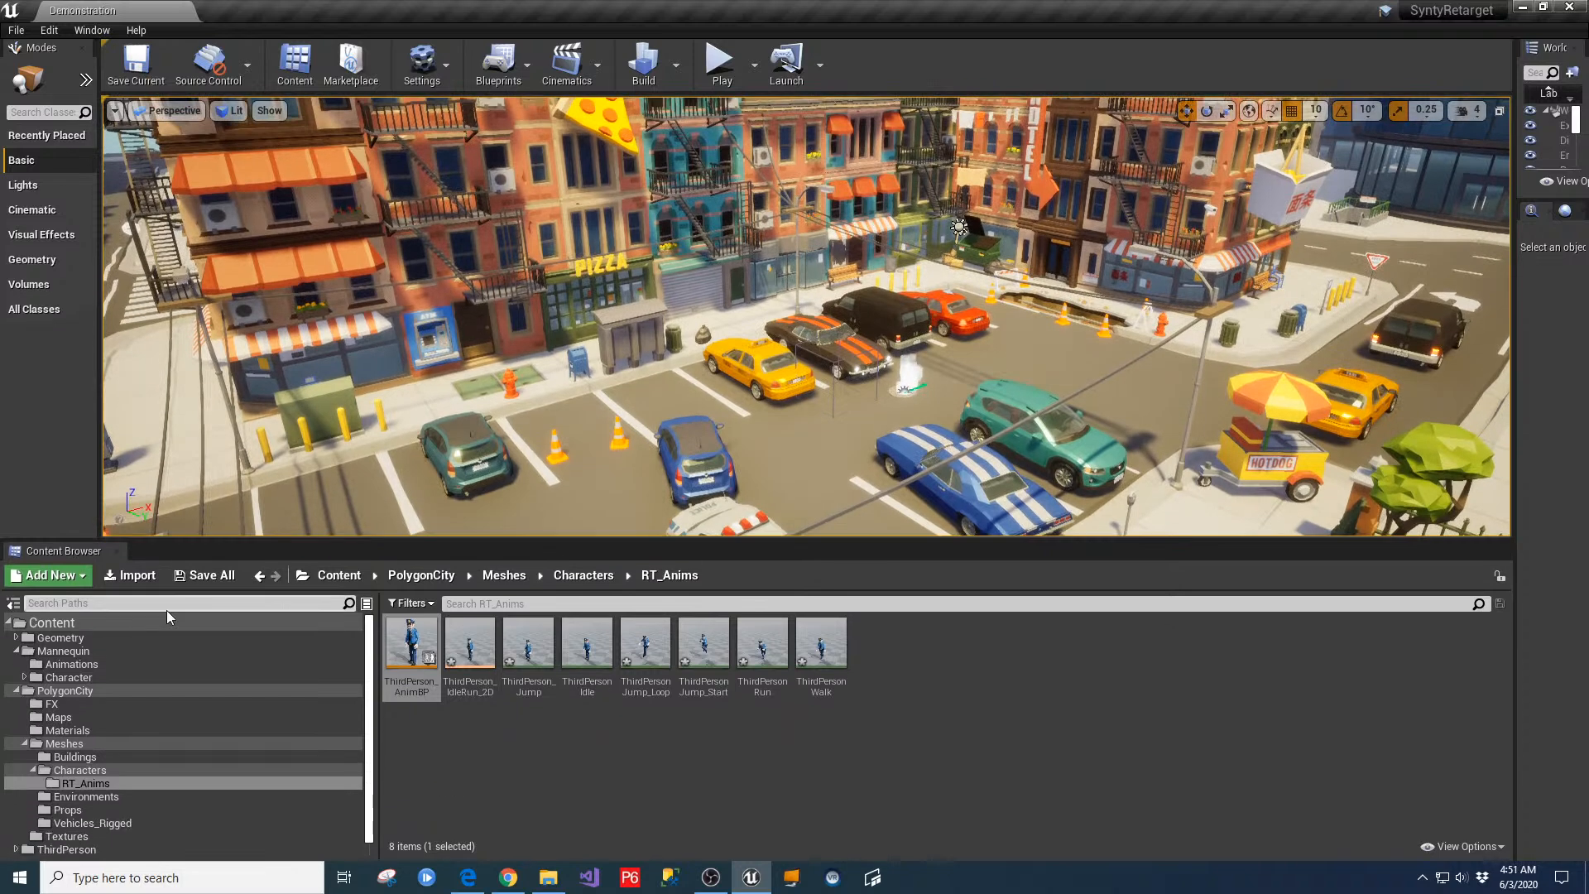
pyautogui.click(17, 690)
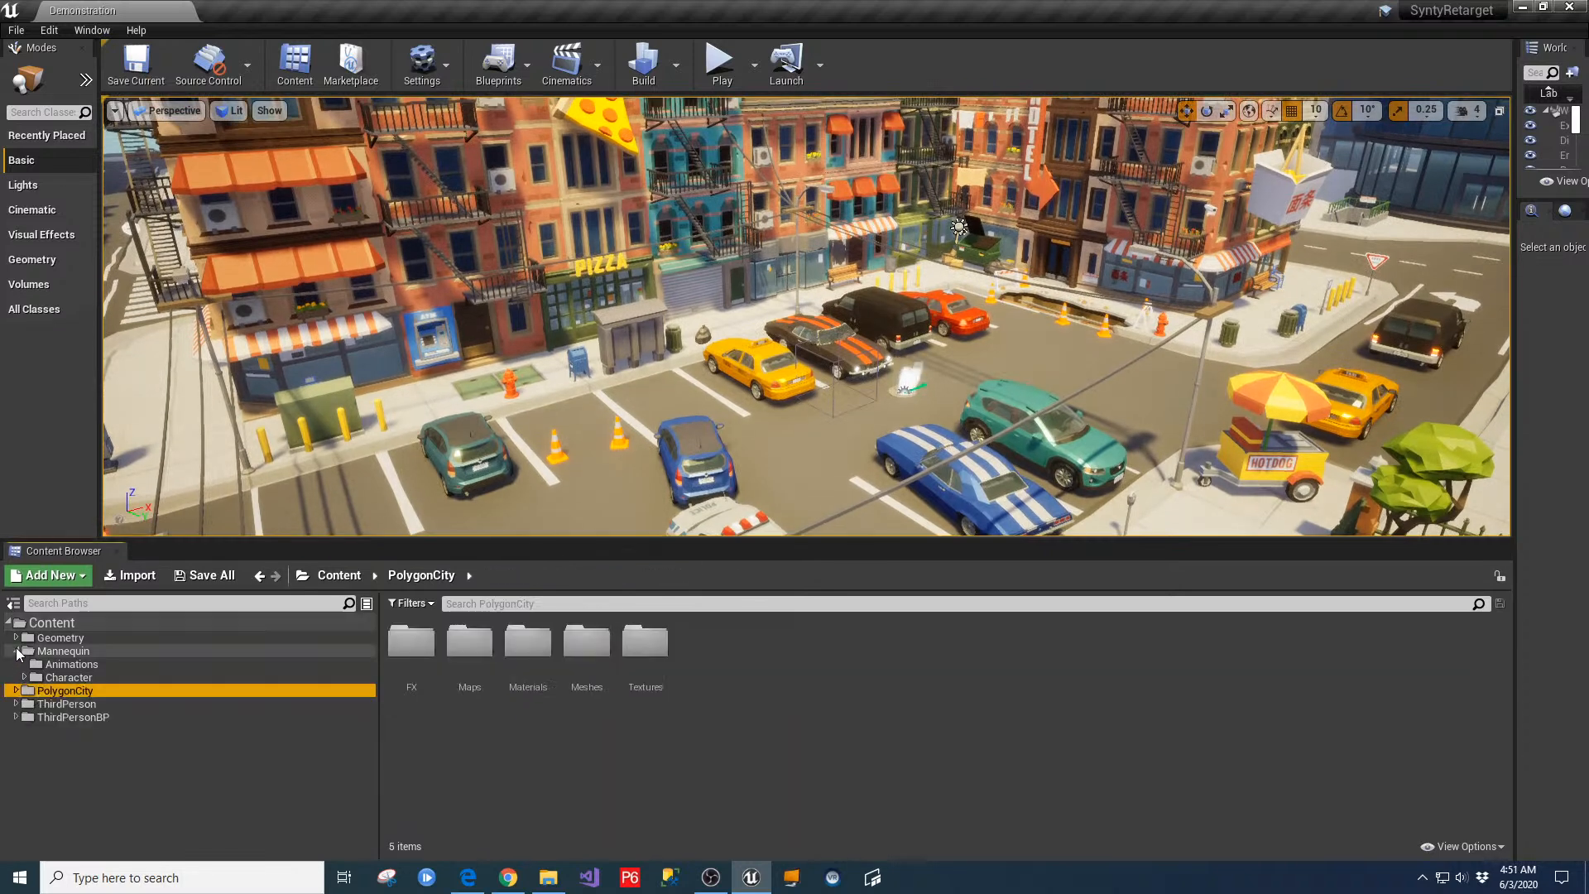
pyautogui.click(17, 651)
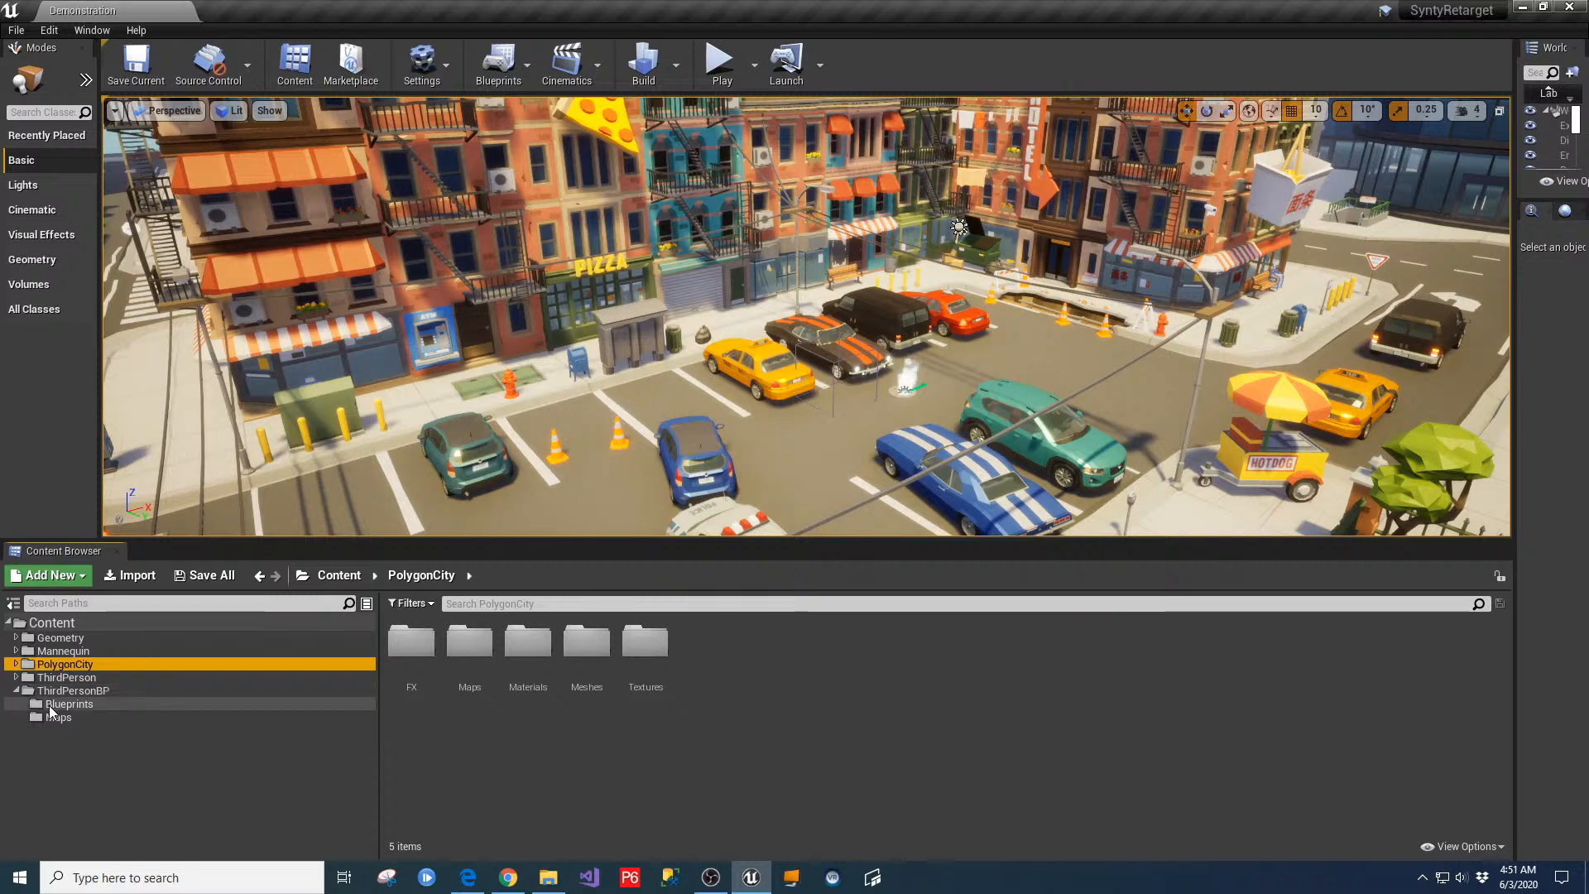
pyautogui.click(52, 705)
pyautogui.click(409, 686)
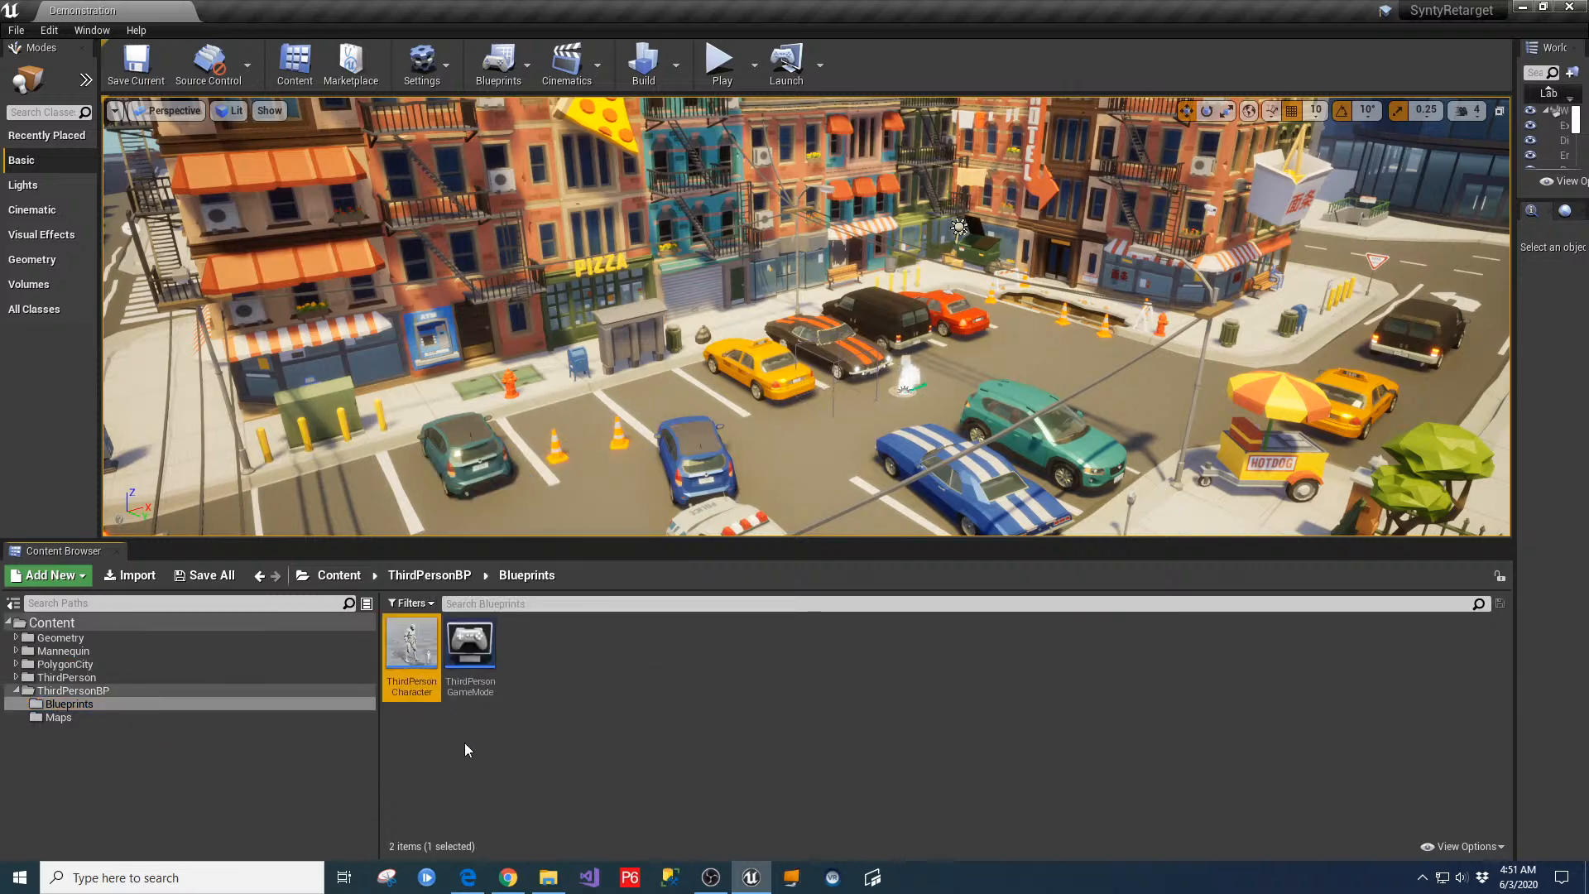
pyautogui.doubleClick(411, 644)
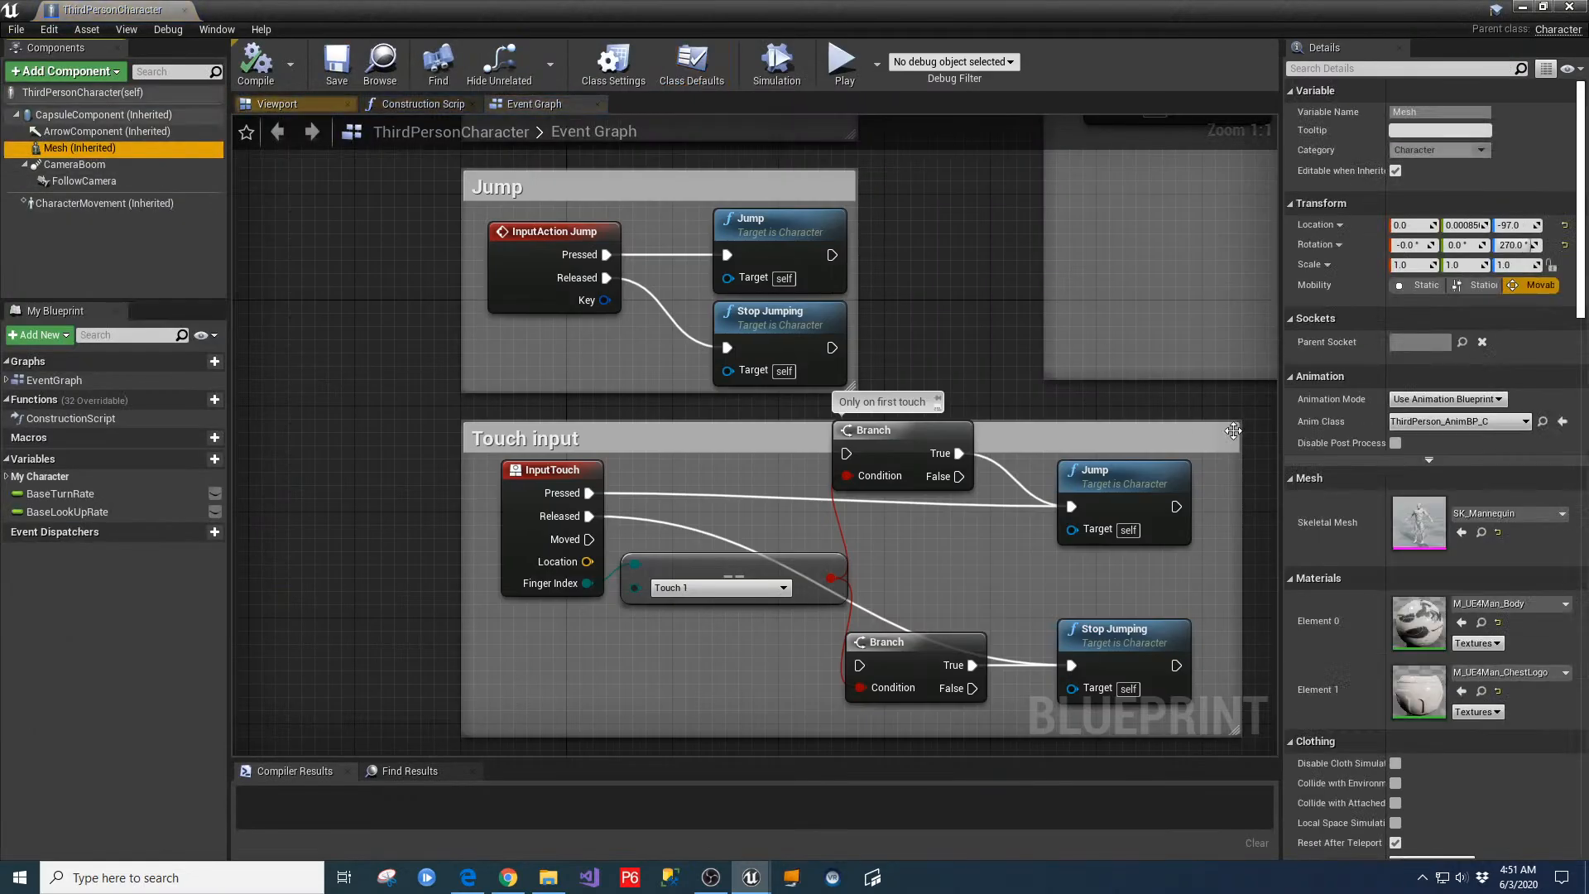
# Assign SK_Character_Male_Police as the skeletal mesh of the character's Mesh component and show the model in the blueprint's 3D view
pyautogui.click(1565, 516)
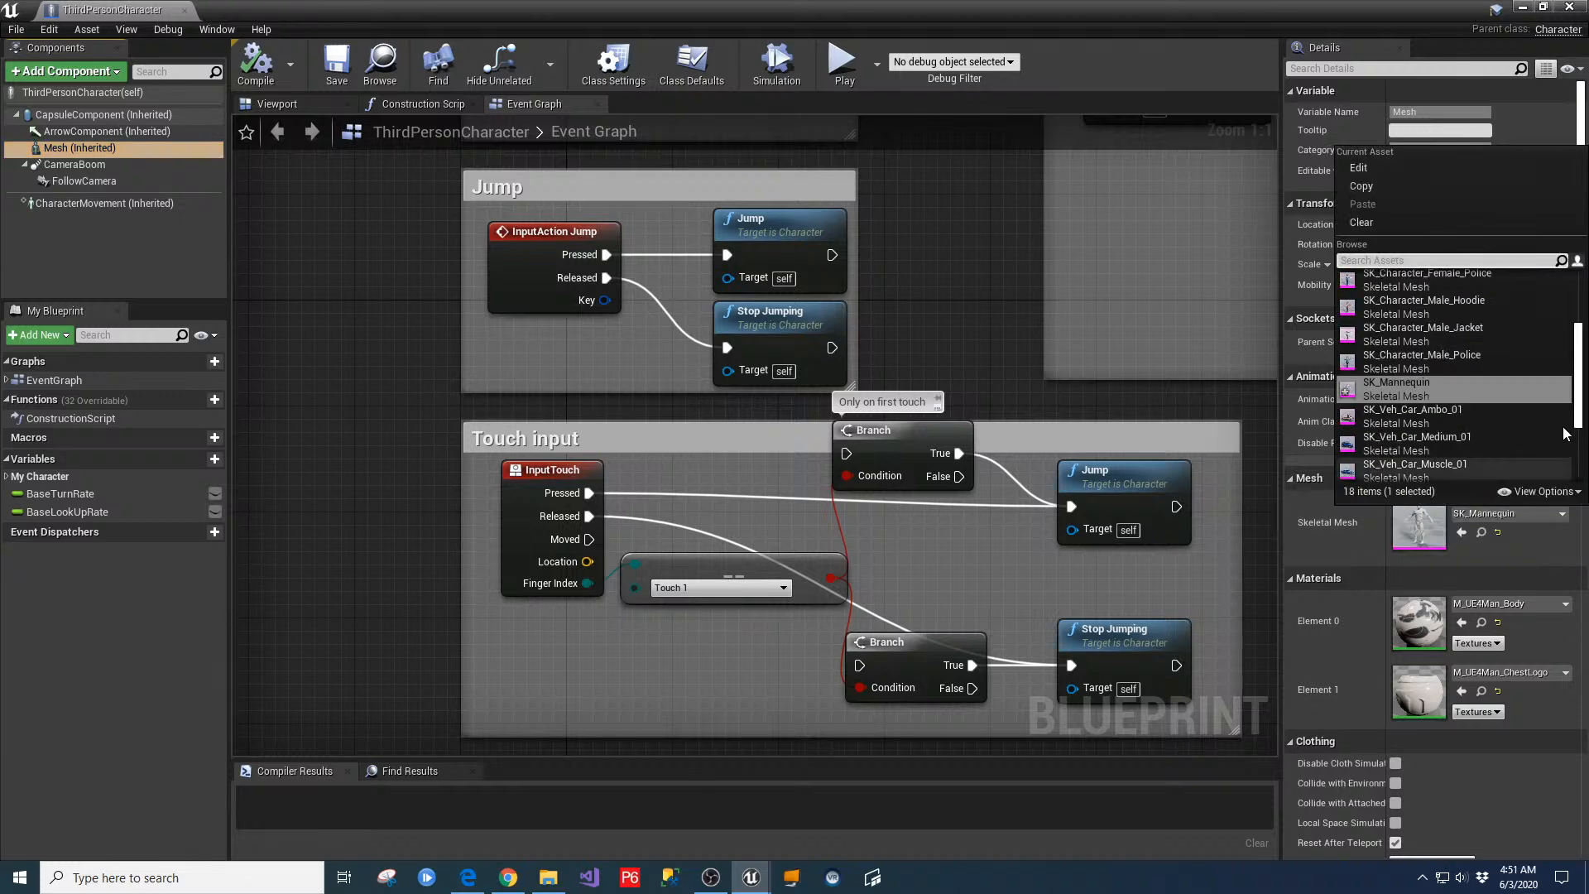
pyautogui.click(1453, 360)
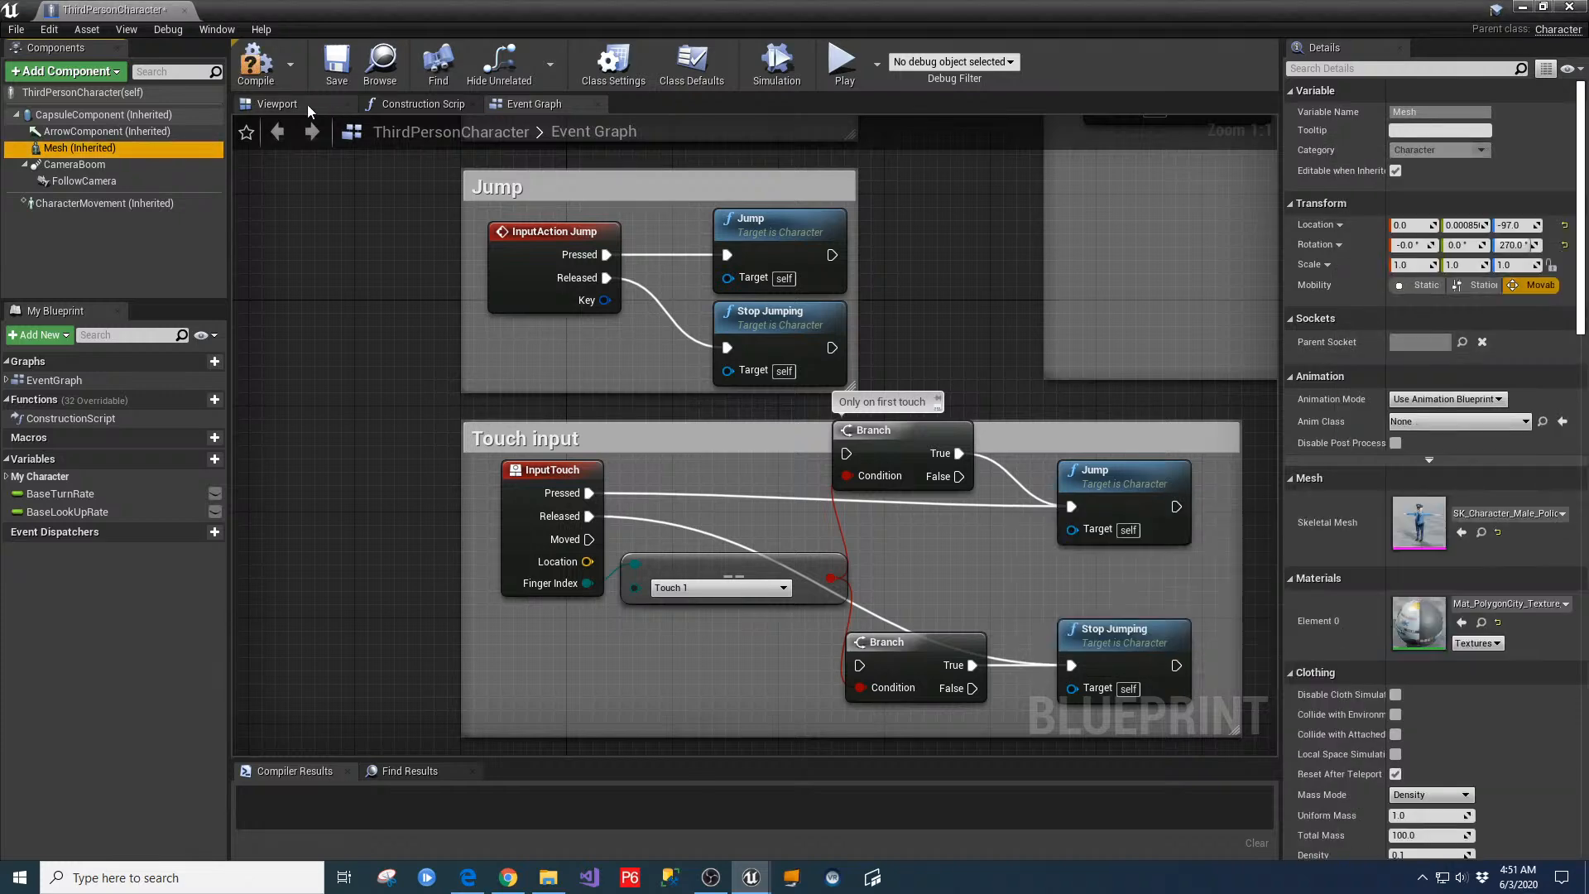
pyautogui.click(278, 103)
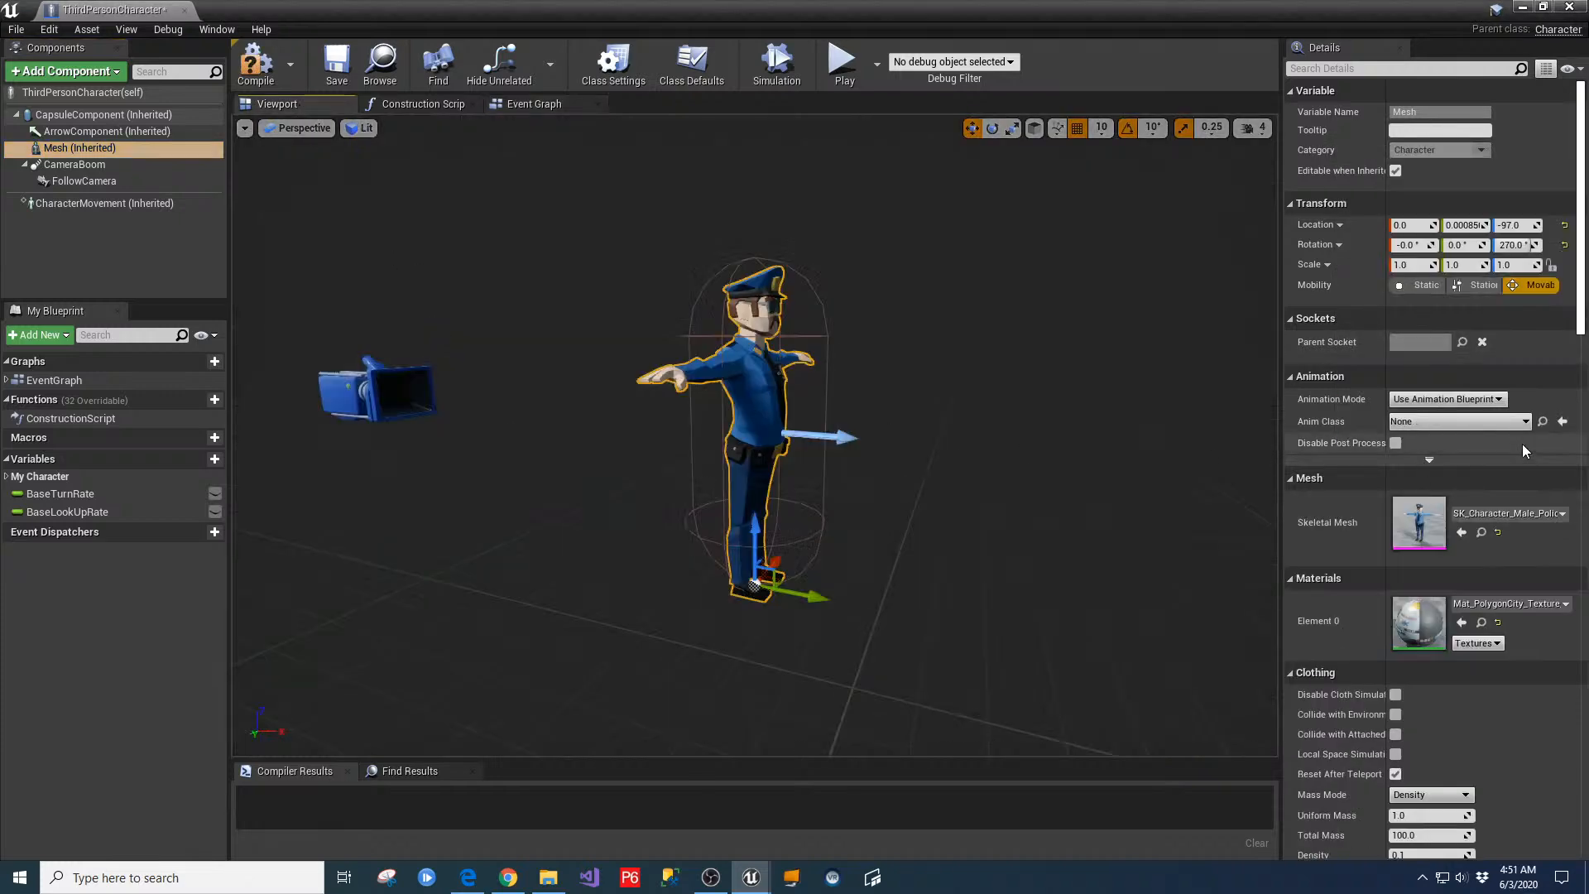
# Set the police mesh's Anim Class to the retargeted ThirdPerson_AnimBP, comparing it with the other entry of the same name
pyautogui.click(1526, 422)
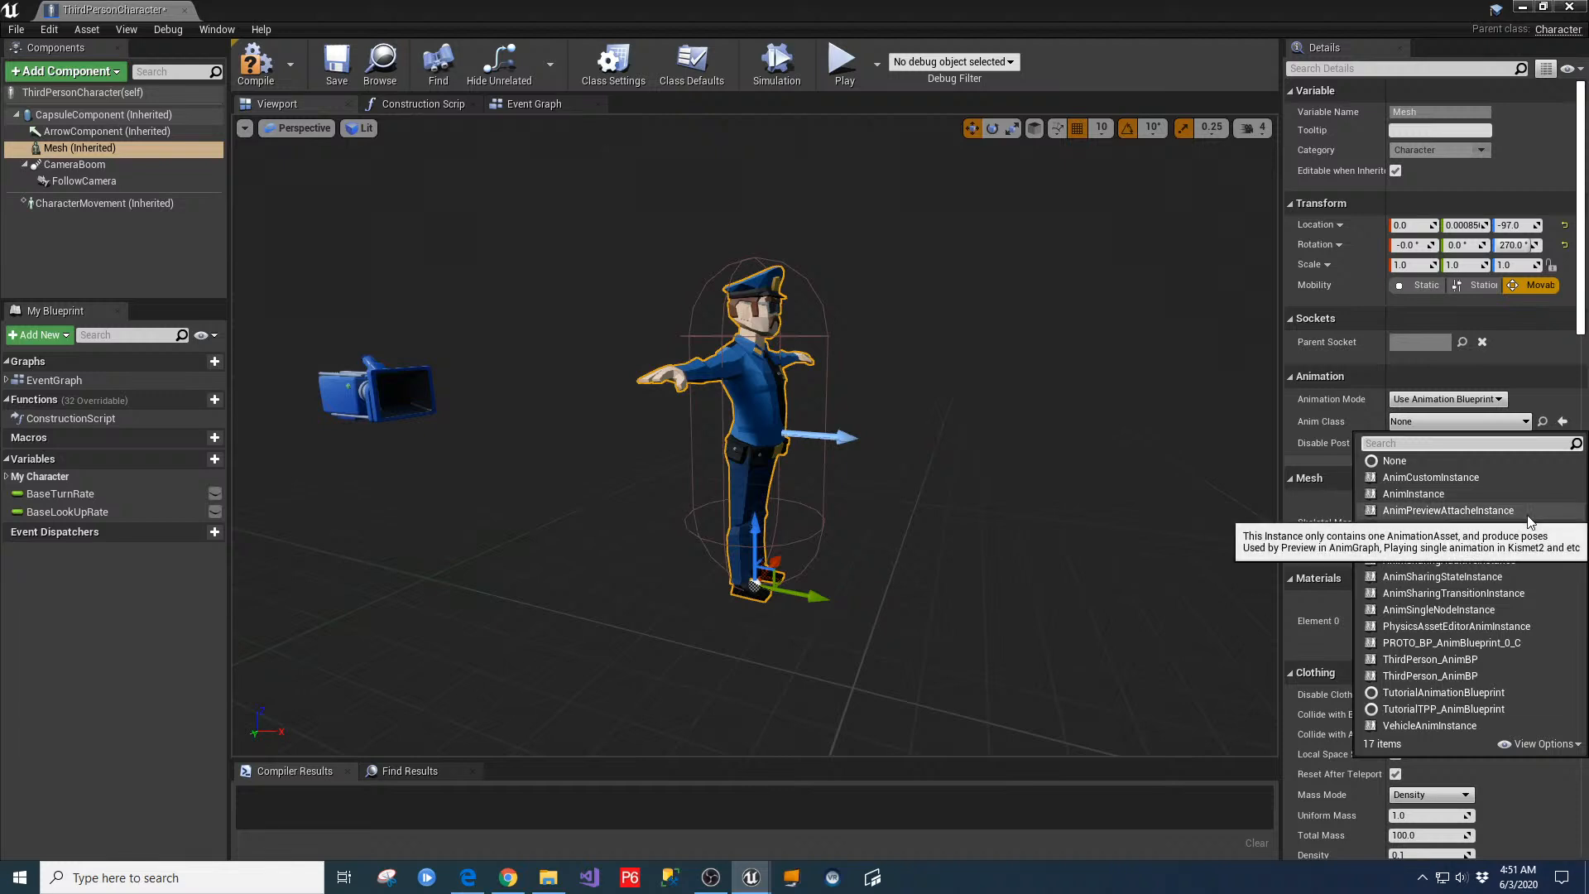
pyautogui.click(1431, 671)
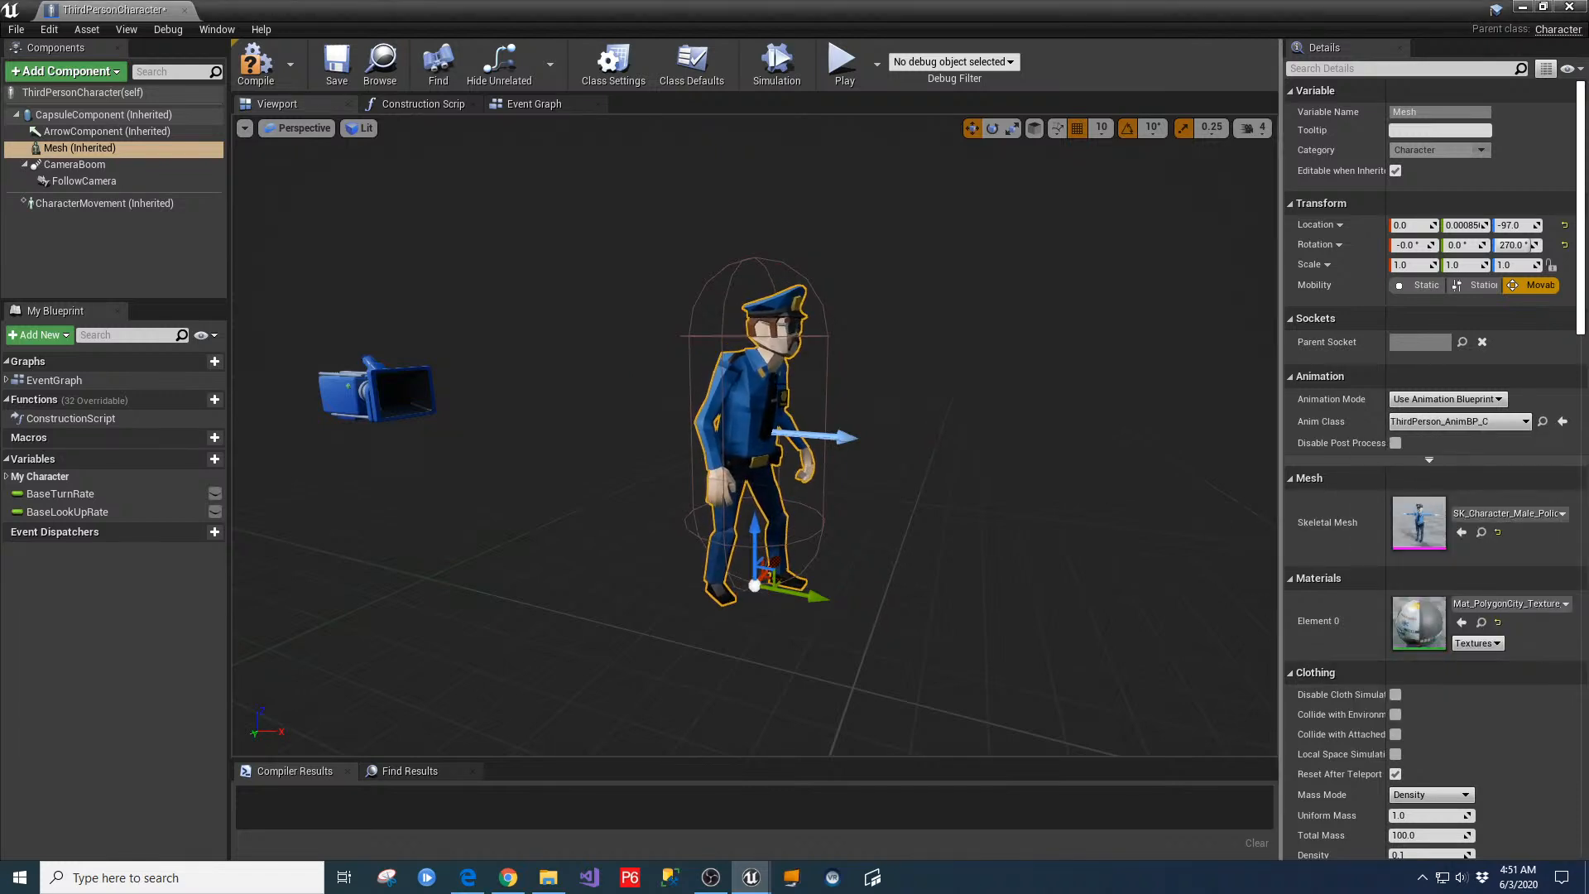
pyautogui.click(1567, 518)
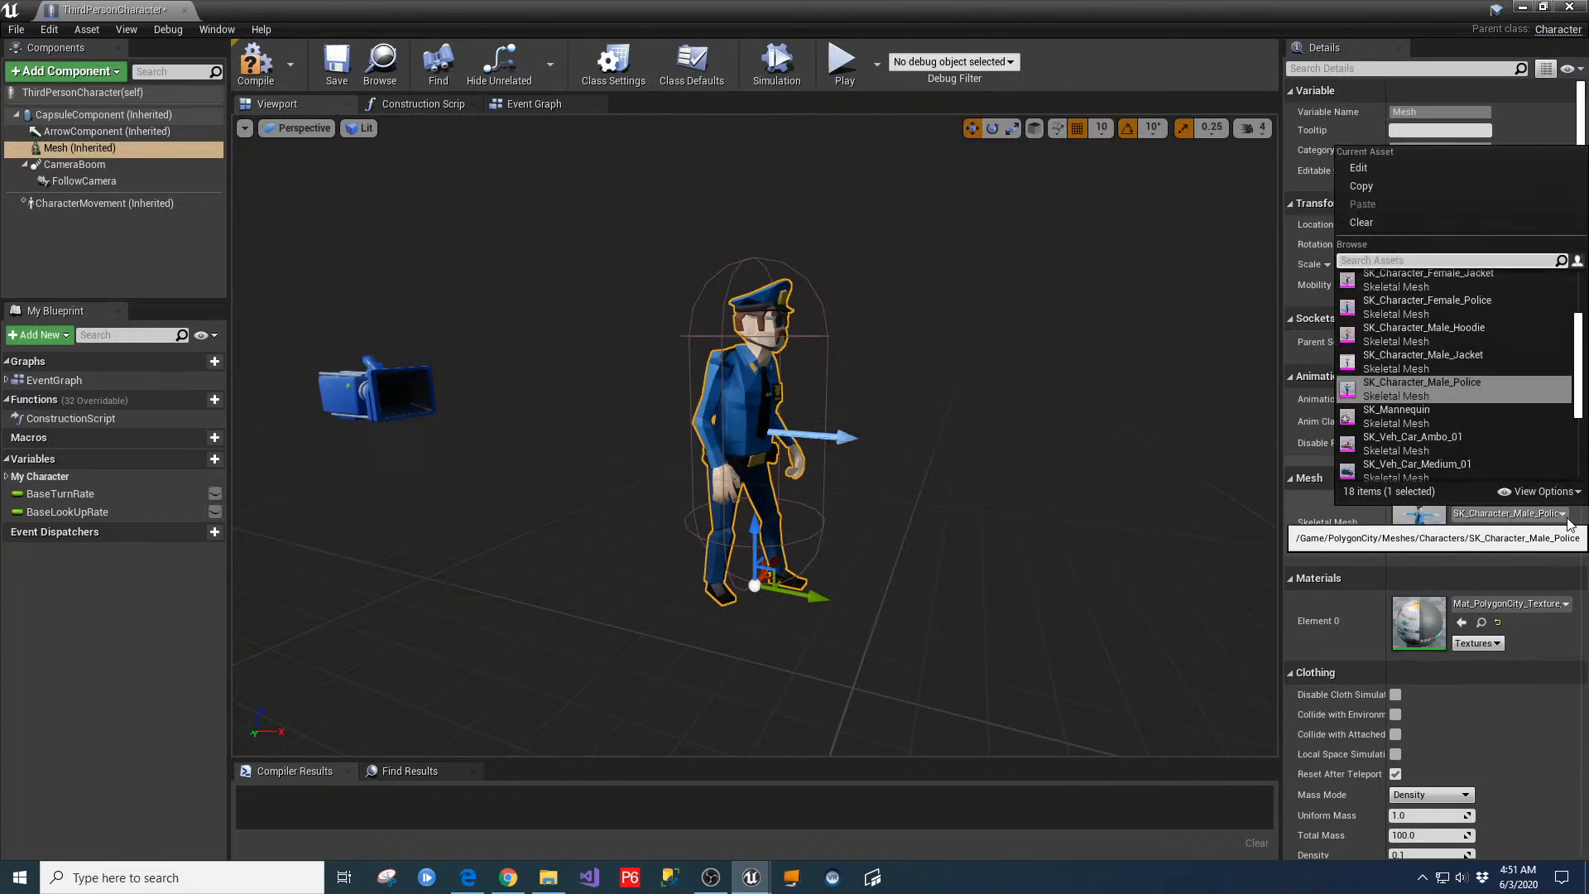
pyautogui.click(1567, 520)
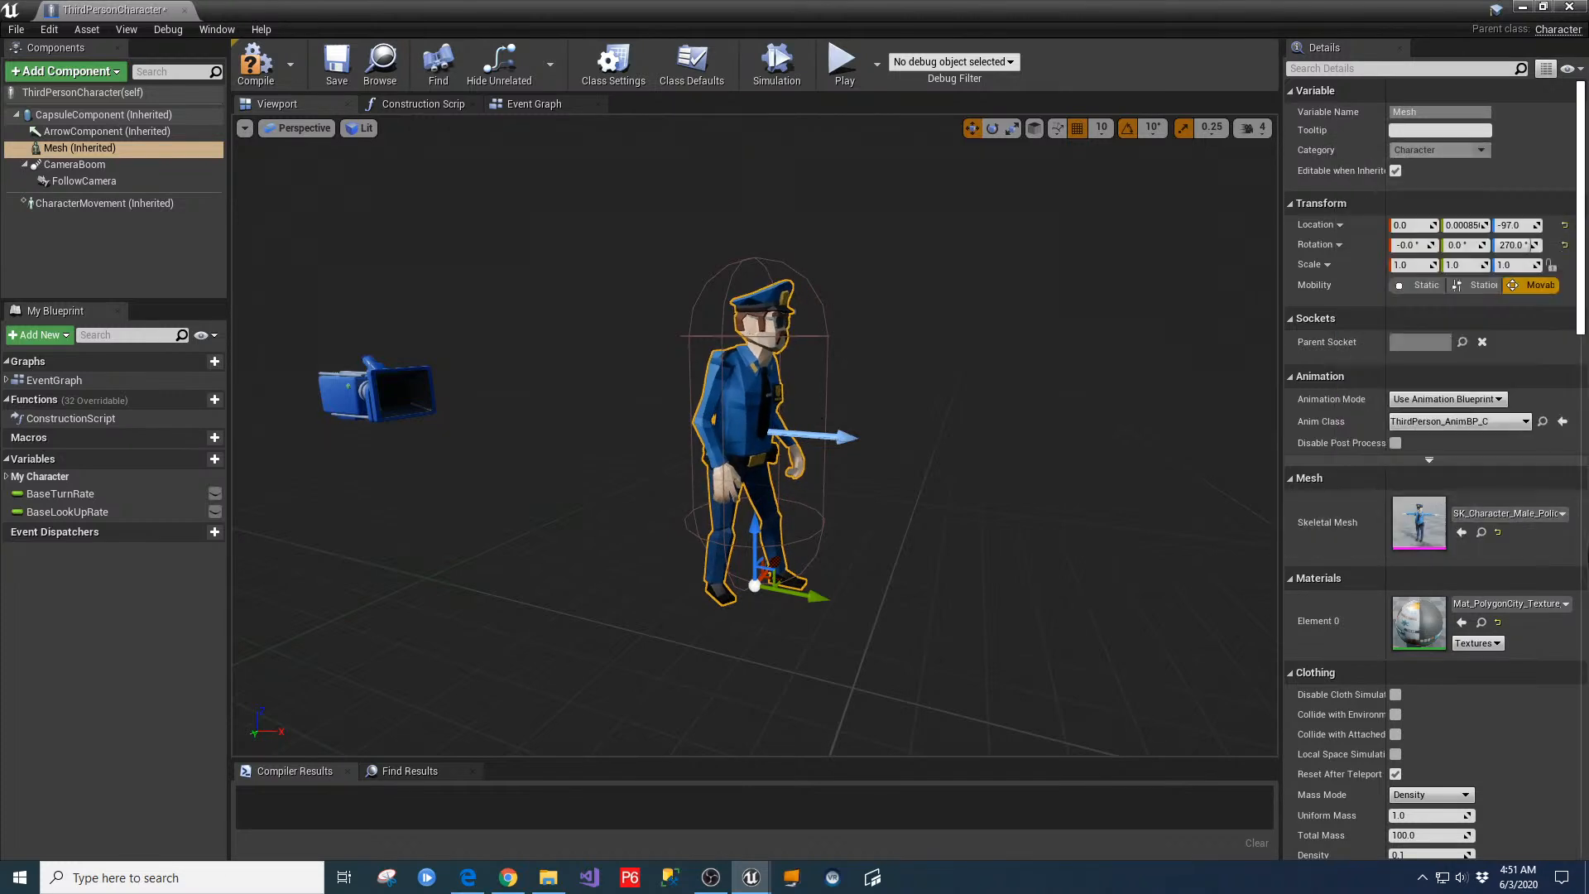
pyautogui.click(1523, 429)
pyautogui.click(1407, 694)
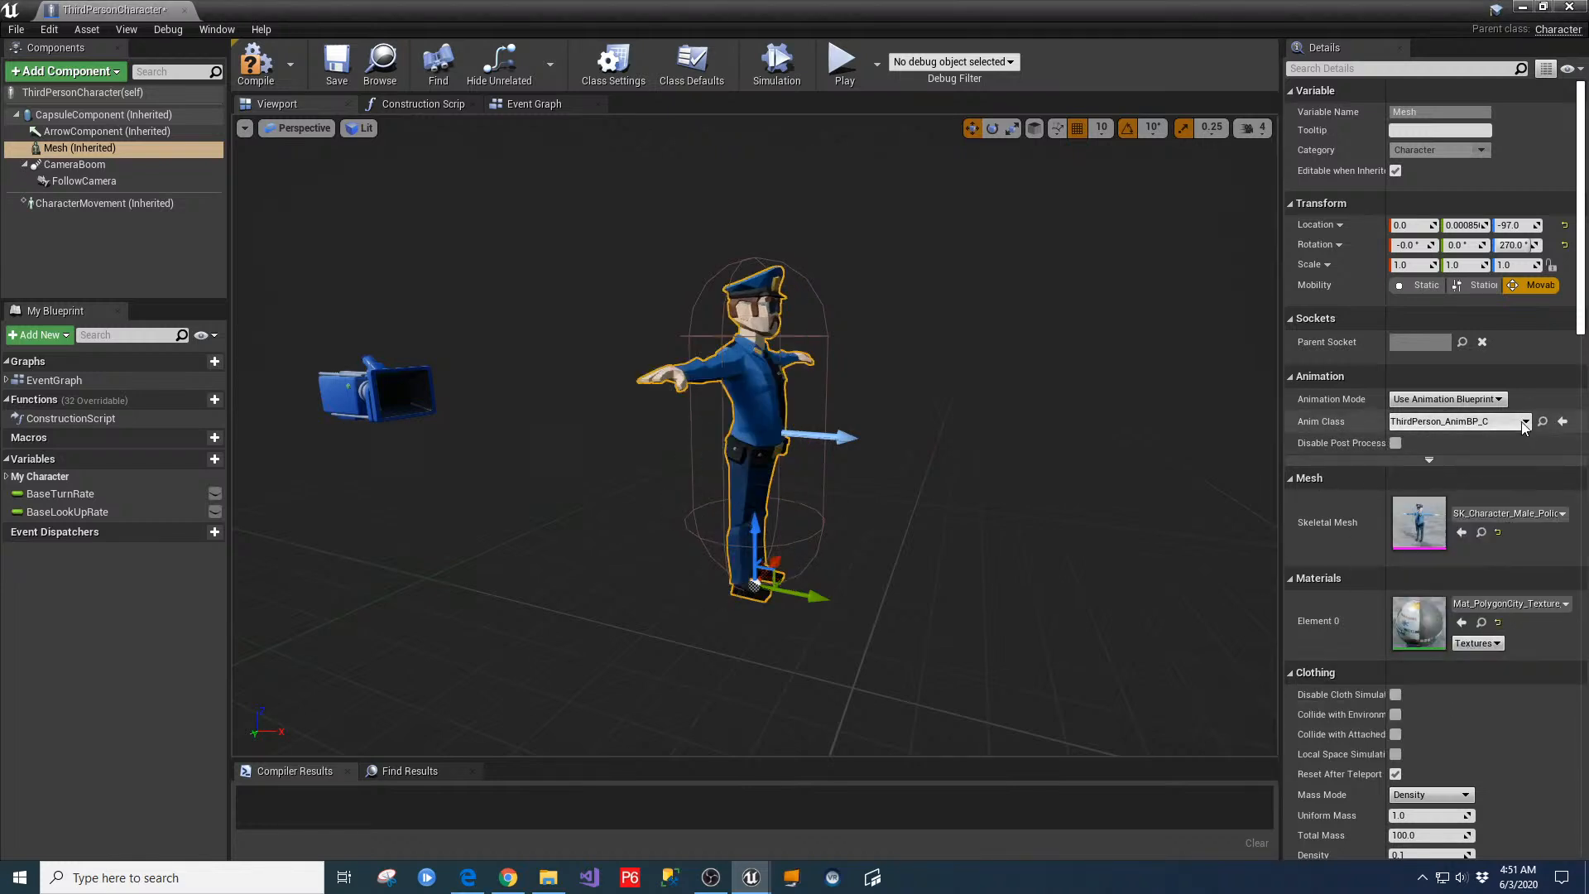
pyautogui.click(1459, 422)
pyautogui.click(1429, 676)
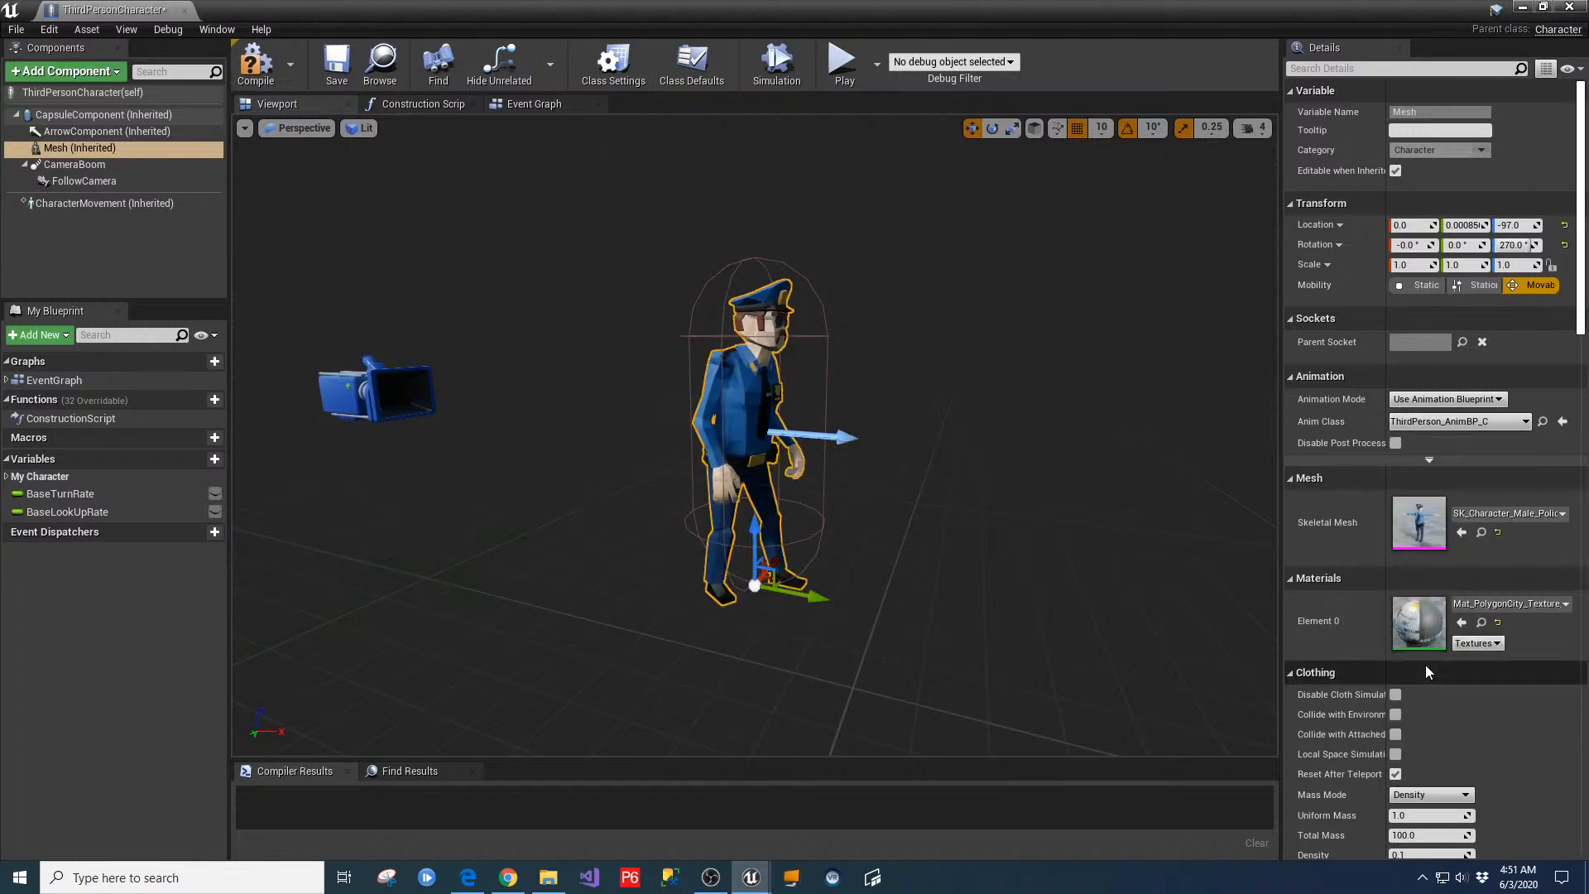
# Compile, save and close the ThirdPersonCharacter blueprint, and play-test the police character walking through the city level
pyautogui.moveTo(991, 508)
pyautogui.mouseDown()
pyautogui.moveTo(836, 507)
pyautogui.moveTo(816, 459)
pyautogui.moveTo(918, 517)
pyautogui.moveTo(836, 538)
pyautogui.moveTo(646, 517)
pyautogui.moveTo(497, 468)
pyautogui.moveTo(612, 510)
pyautogui.moveTo(704, 517)
pyautogui.moveTo(975, 507)
pyautogui.mouseUp()
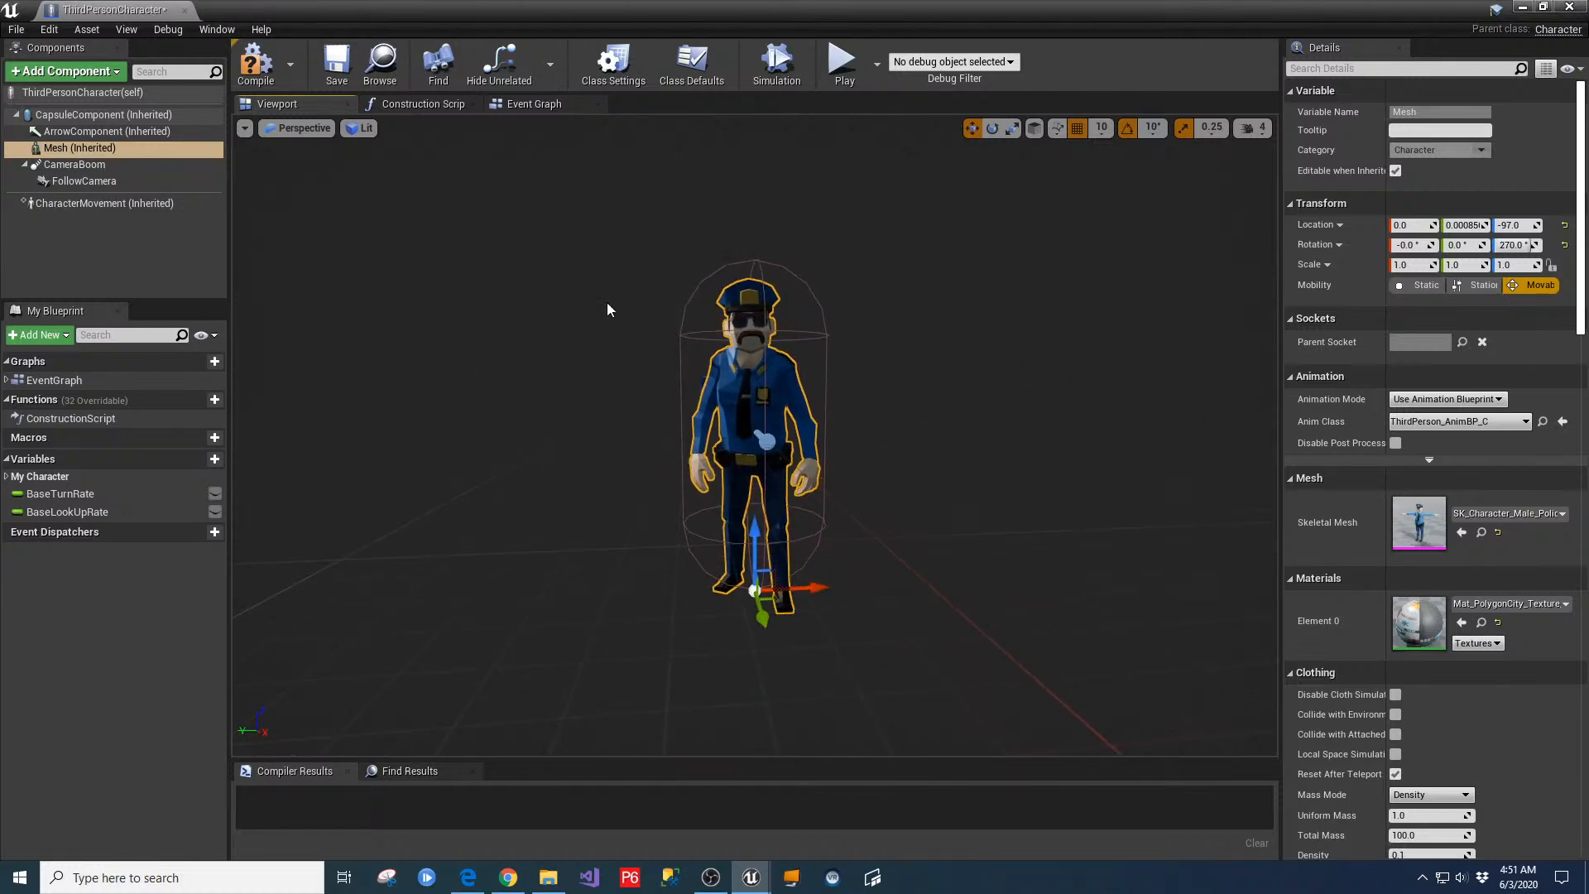
pyautogui.click(256, 63)
pyautogui.click(335, 72)
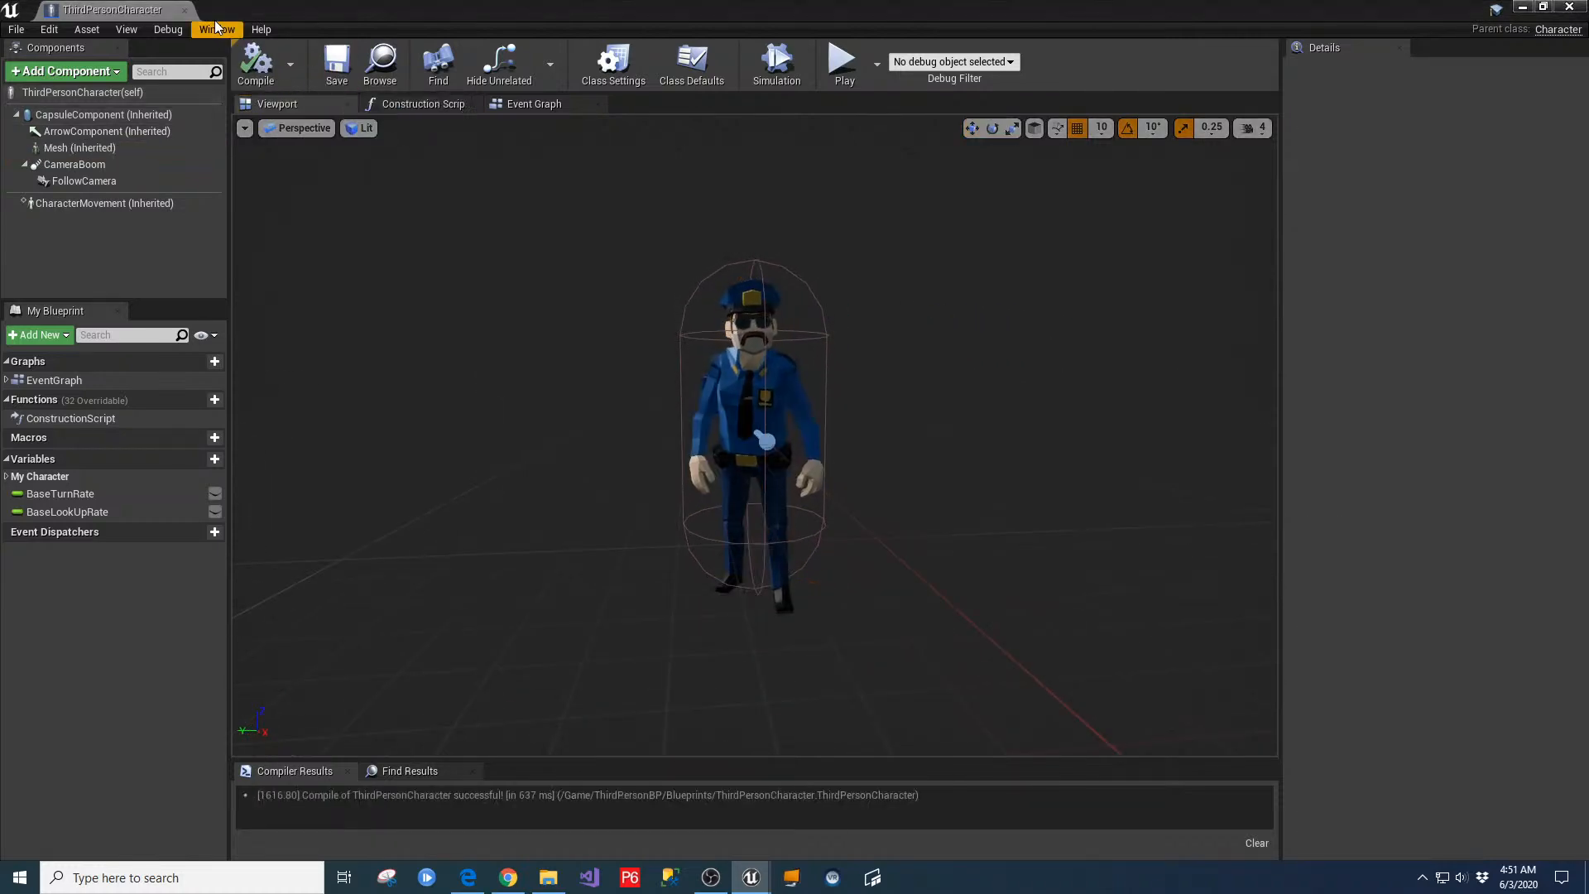
pyautogui.click(185, 11)
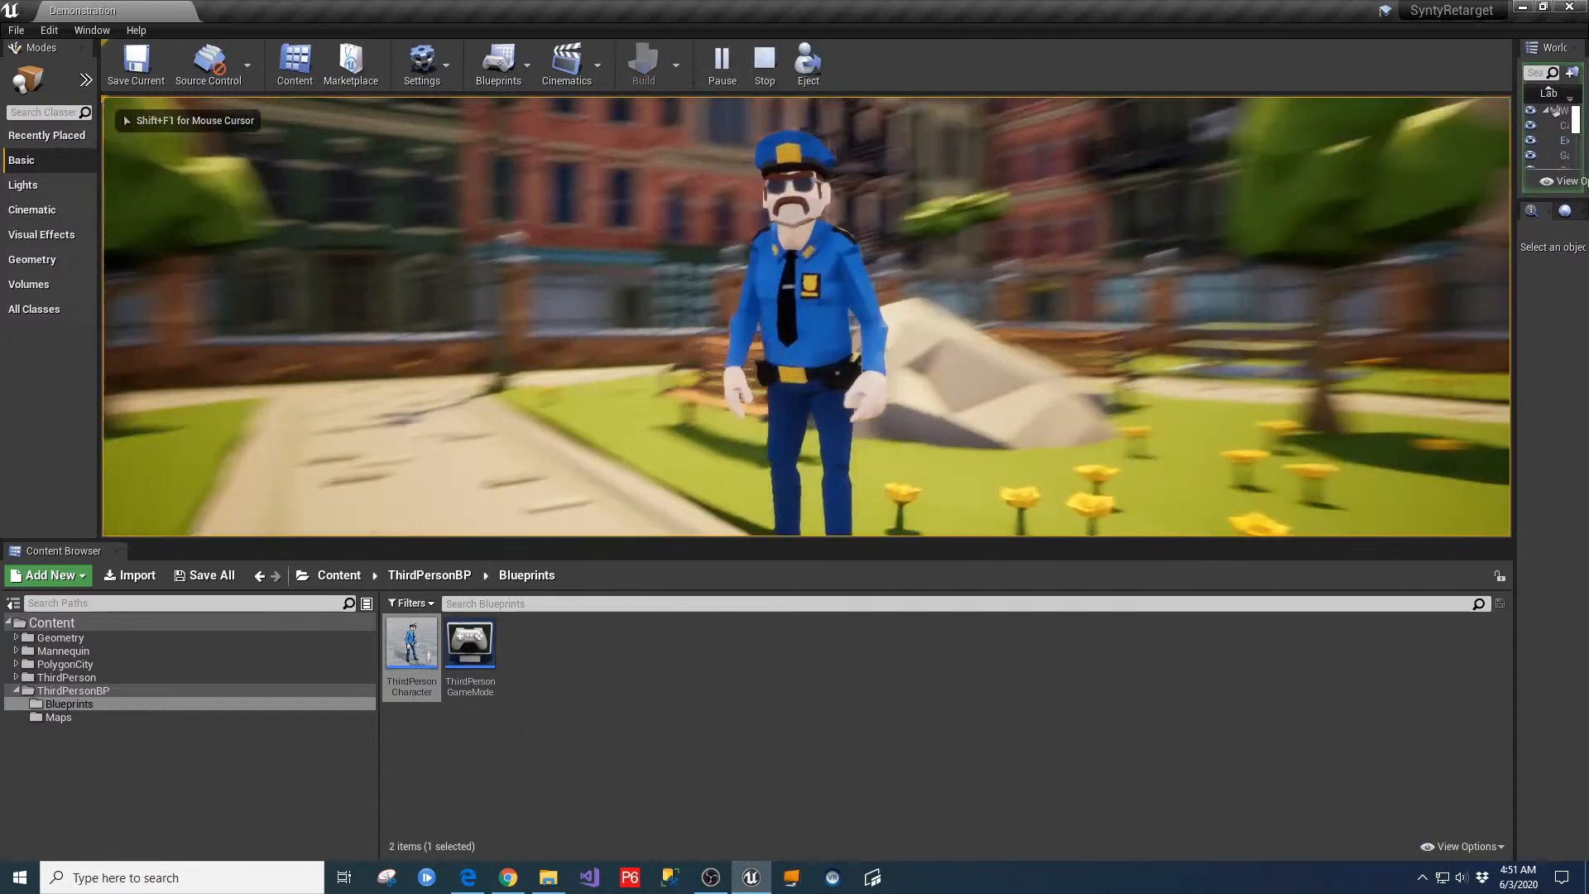
pyautogui.press('w')
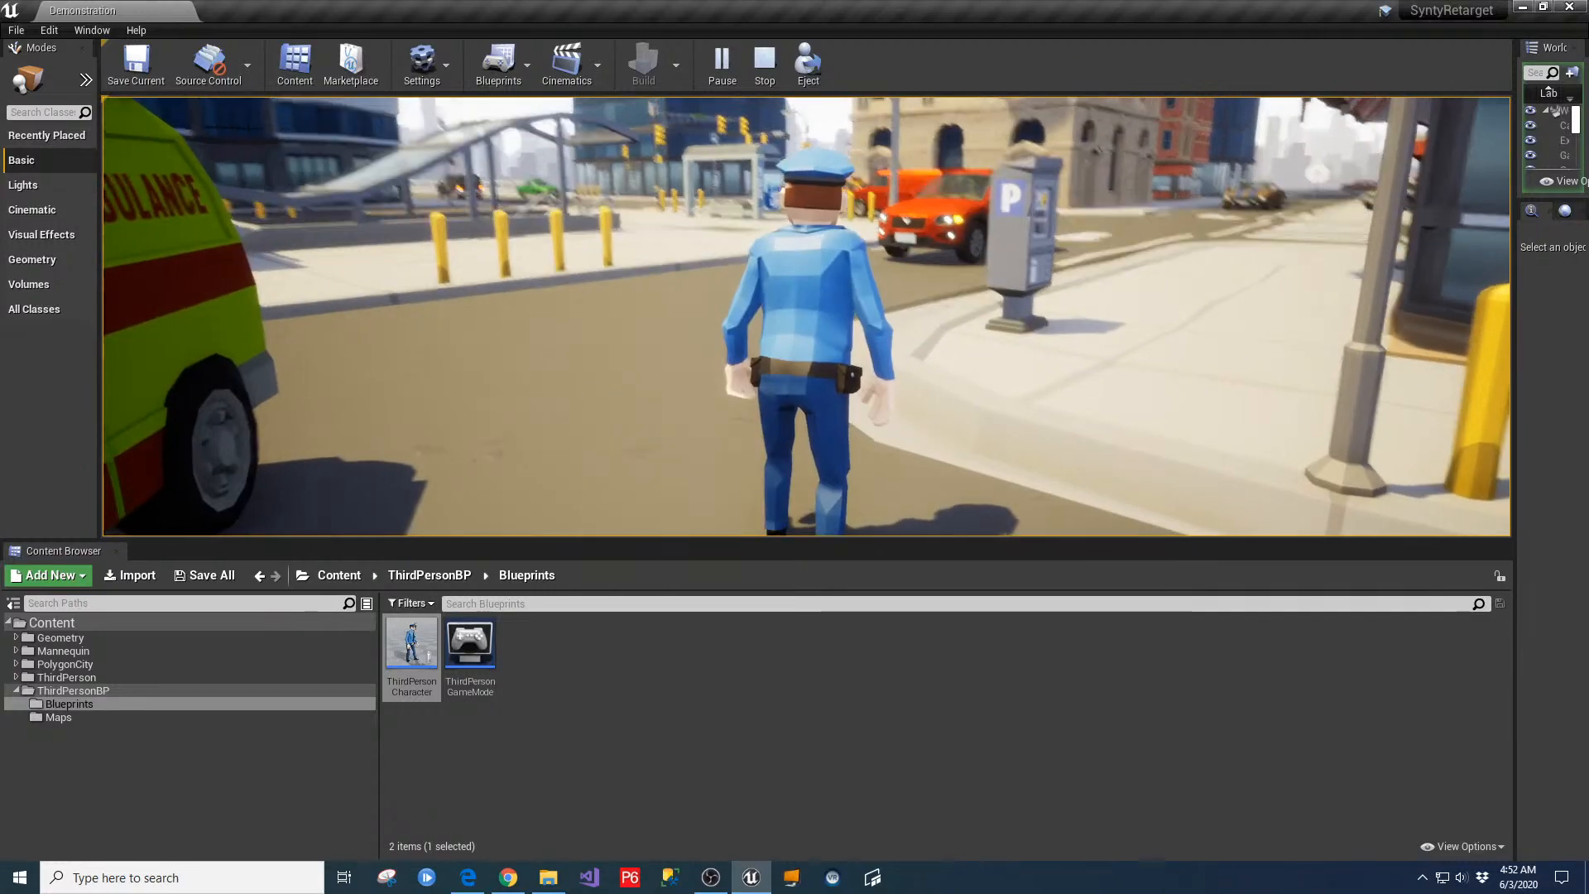
pyautogui.press('Escape')
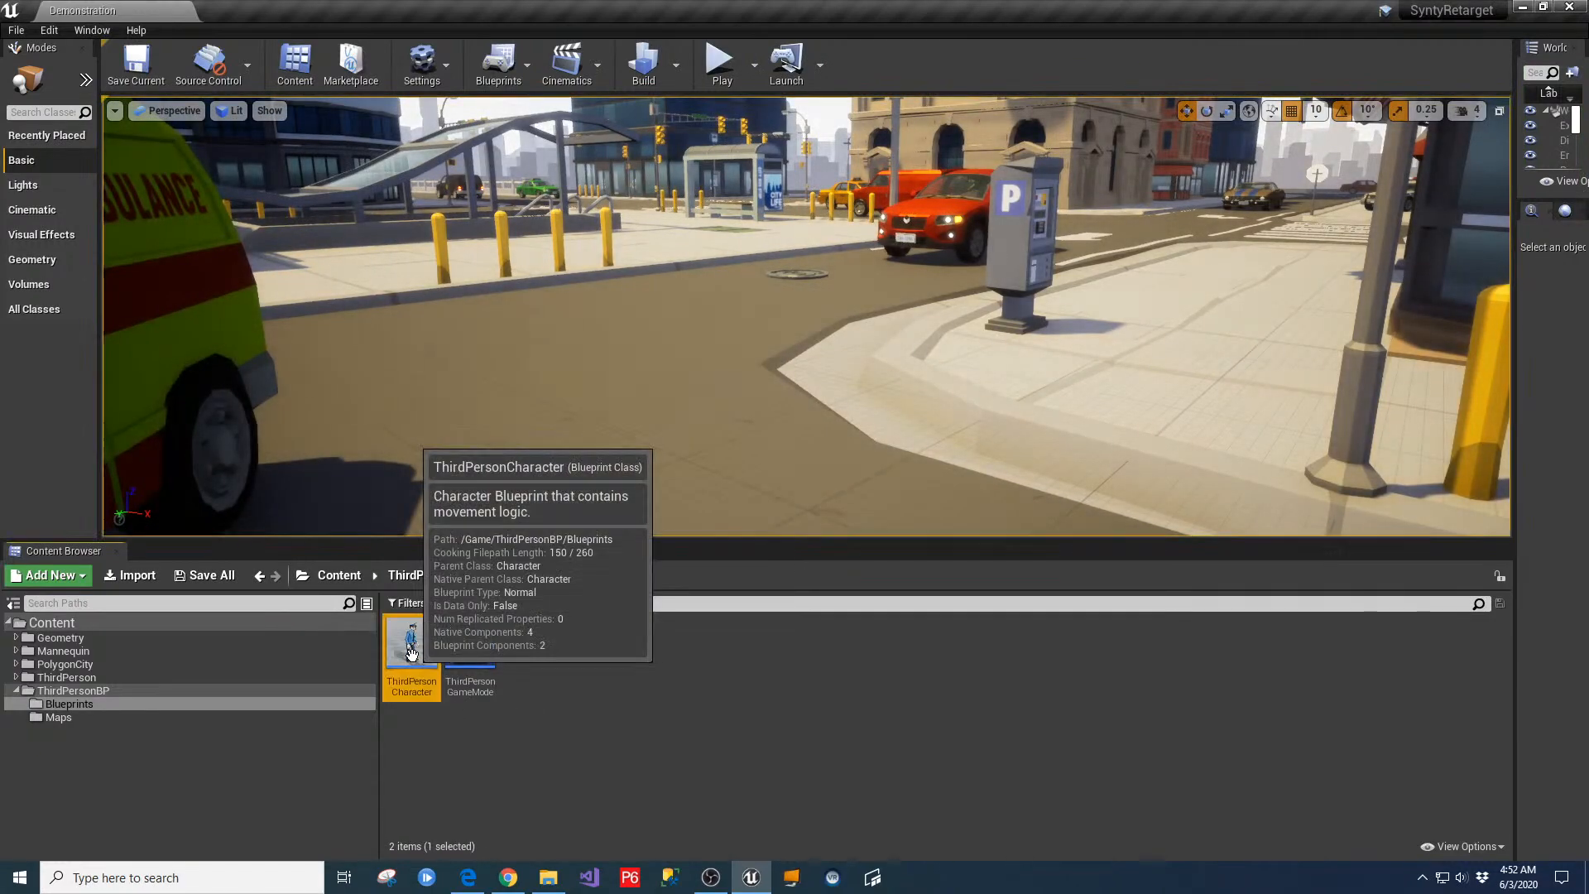
# Reopen ThirdPersonCharacter and set its Mesh component back to SK_Mannequin with the mannequin's ThirdPerson_AnimBP as Anim Class
pyautogui.doubleClick(412, 641)
pyautogui.click(80, 147)
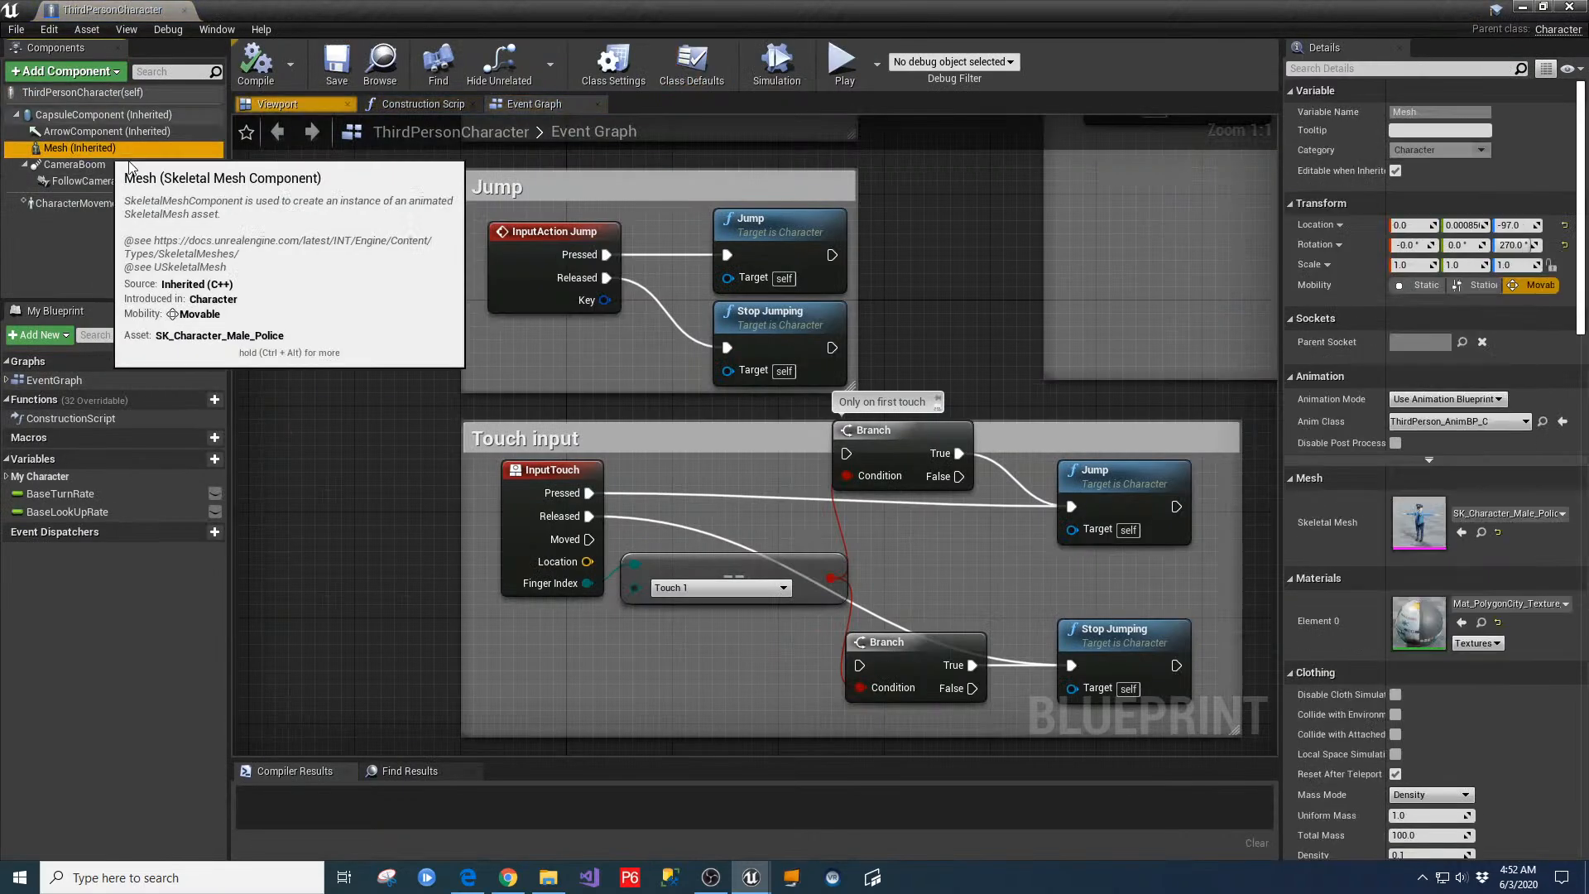
pyautogui.click(1531, 513)
pyautogui.moveTo(1578, 400); pyautogui.dragTo(1576, 360)
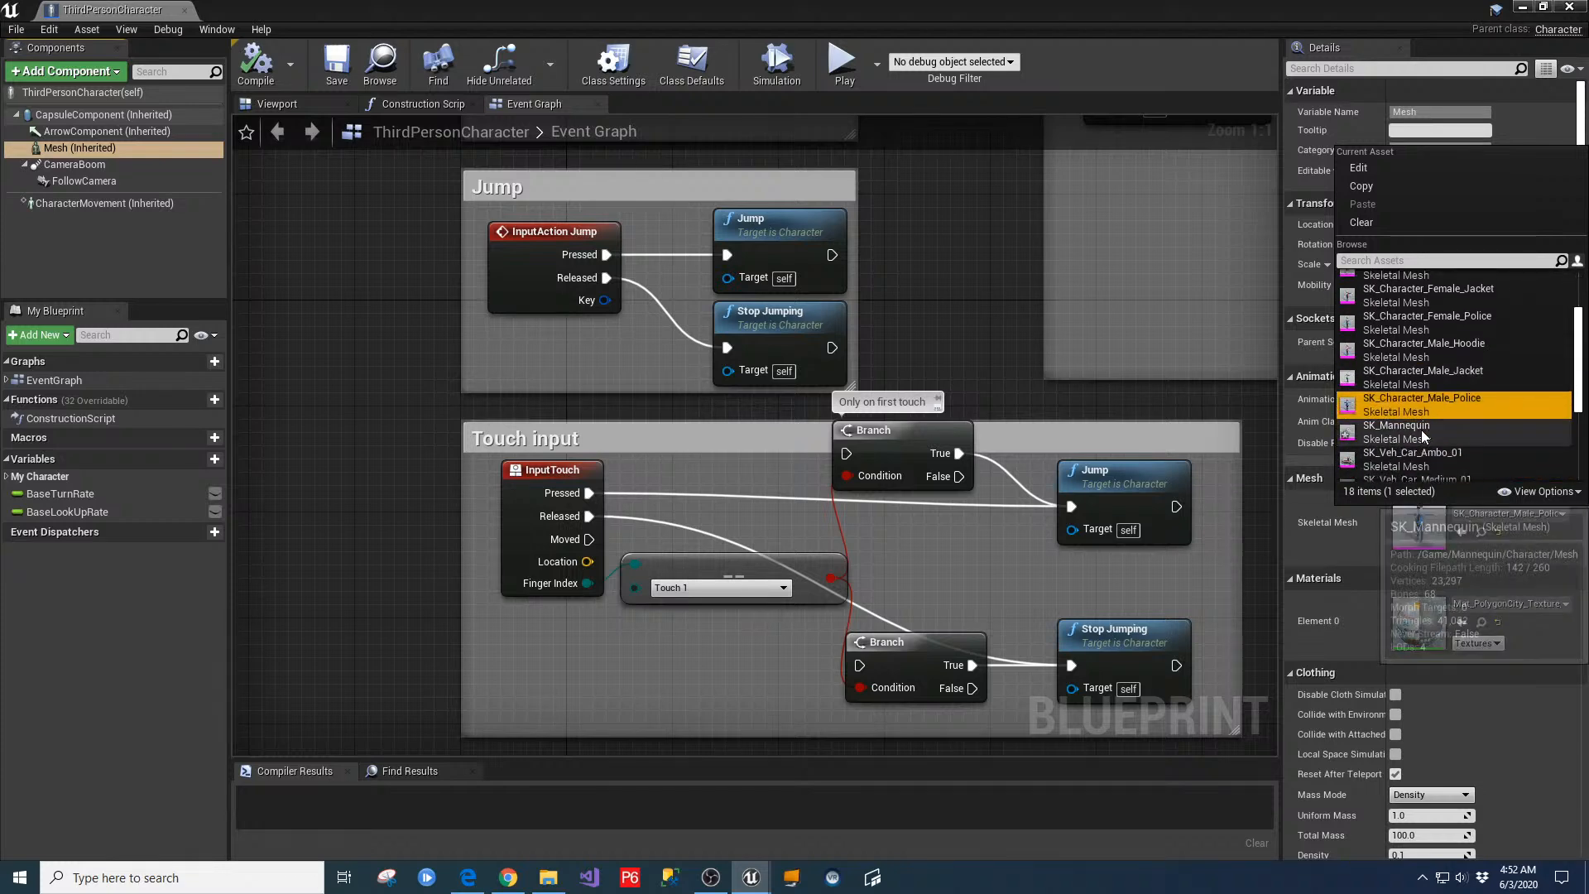
pyautogui.click(1423, 429)
pyautogui.click(1514, 422)
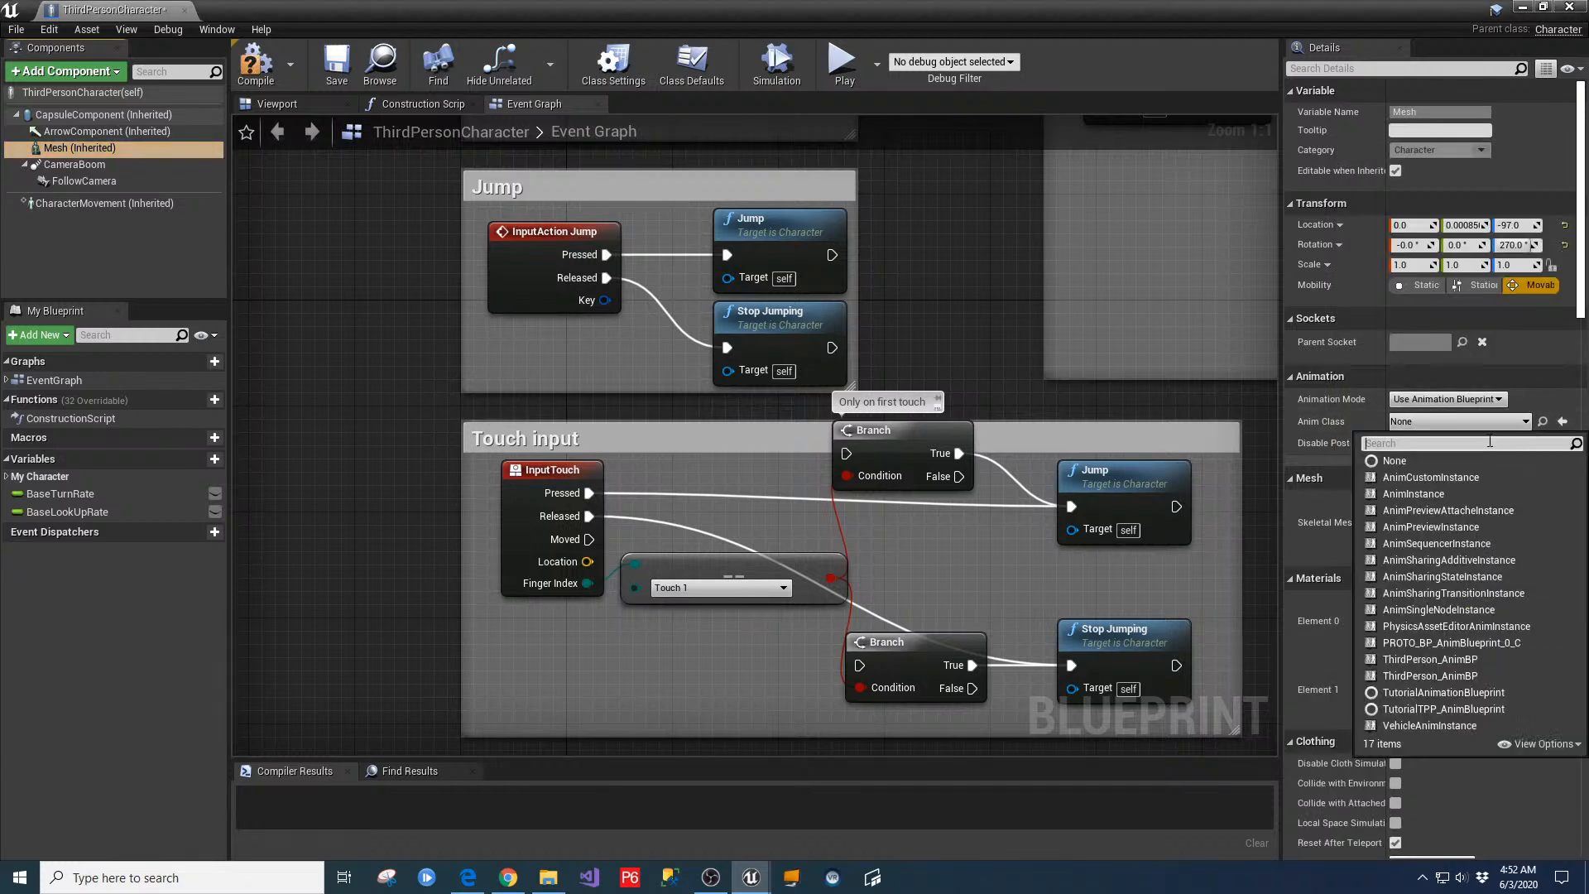
pyautogui.click(1415, 675)
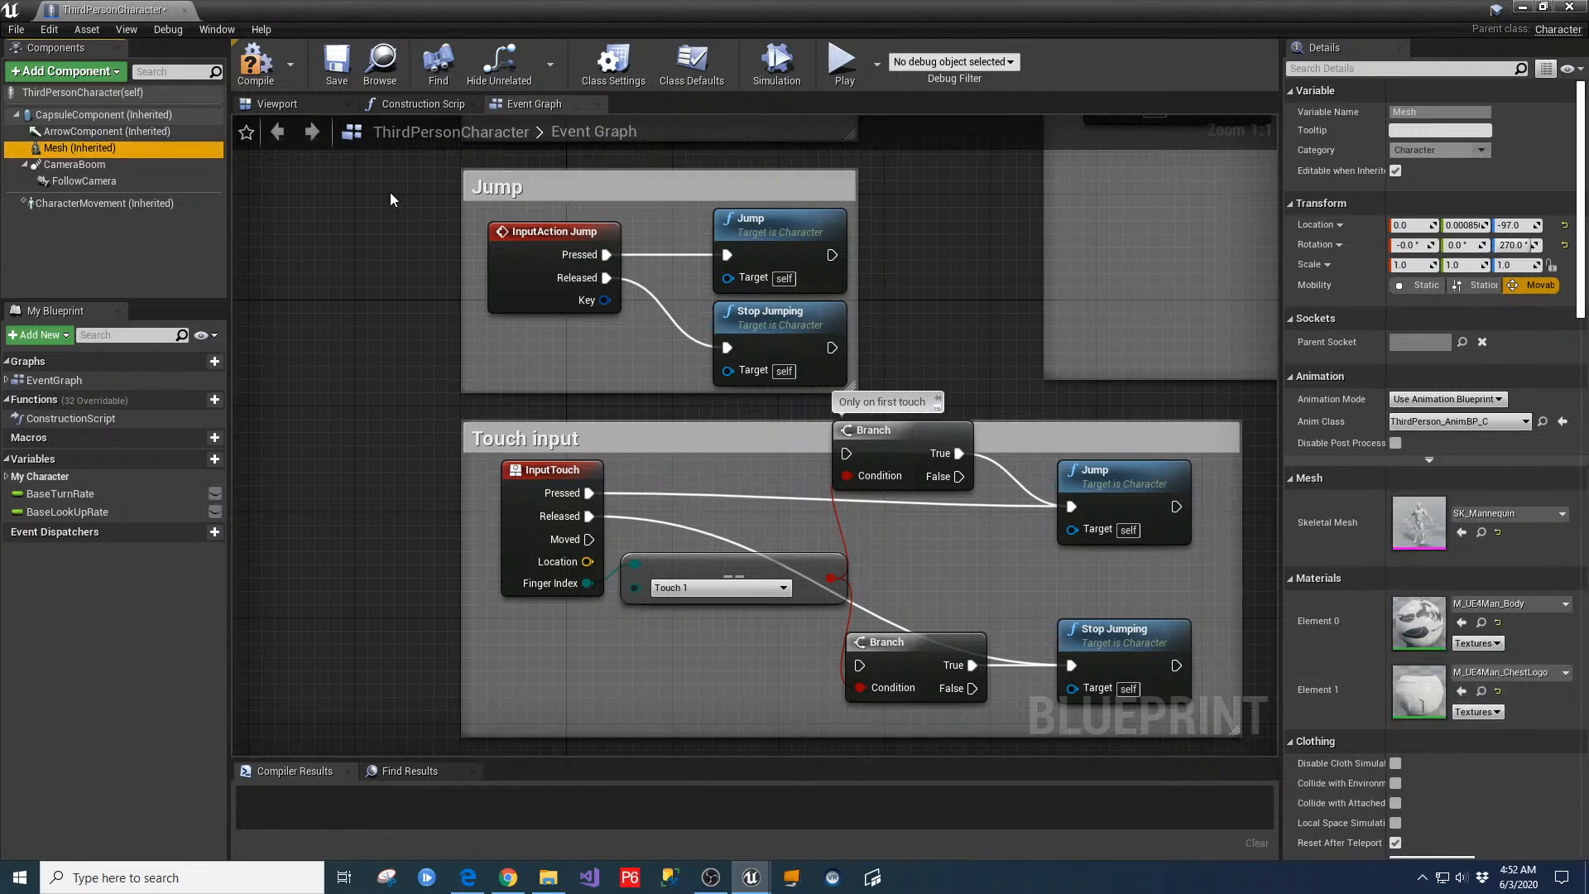
# Check the mannequin in the blueprint's 3D view, and compile, save and close the ThirdPersonCharacter blueprint
pyautogui.click(267, 105)
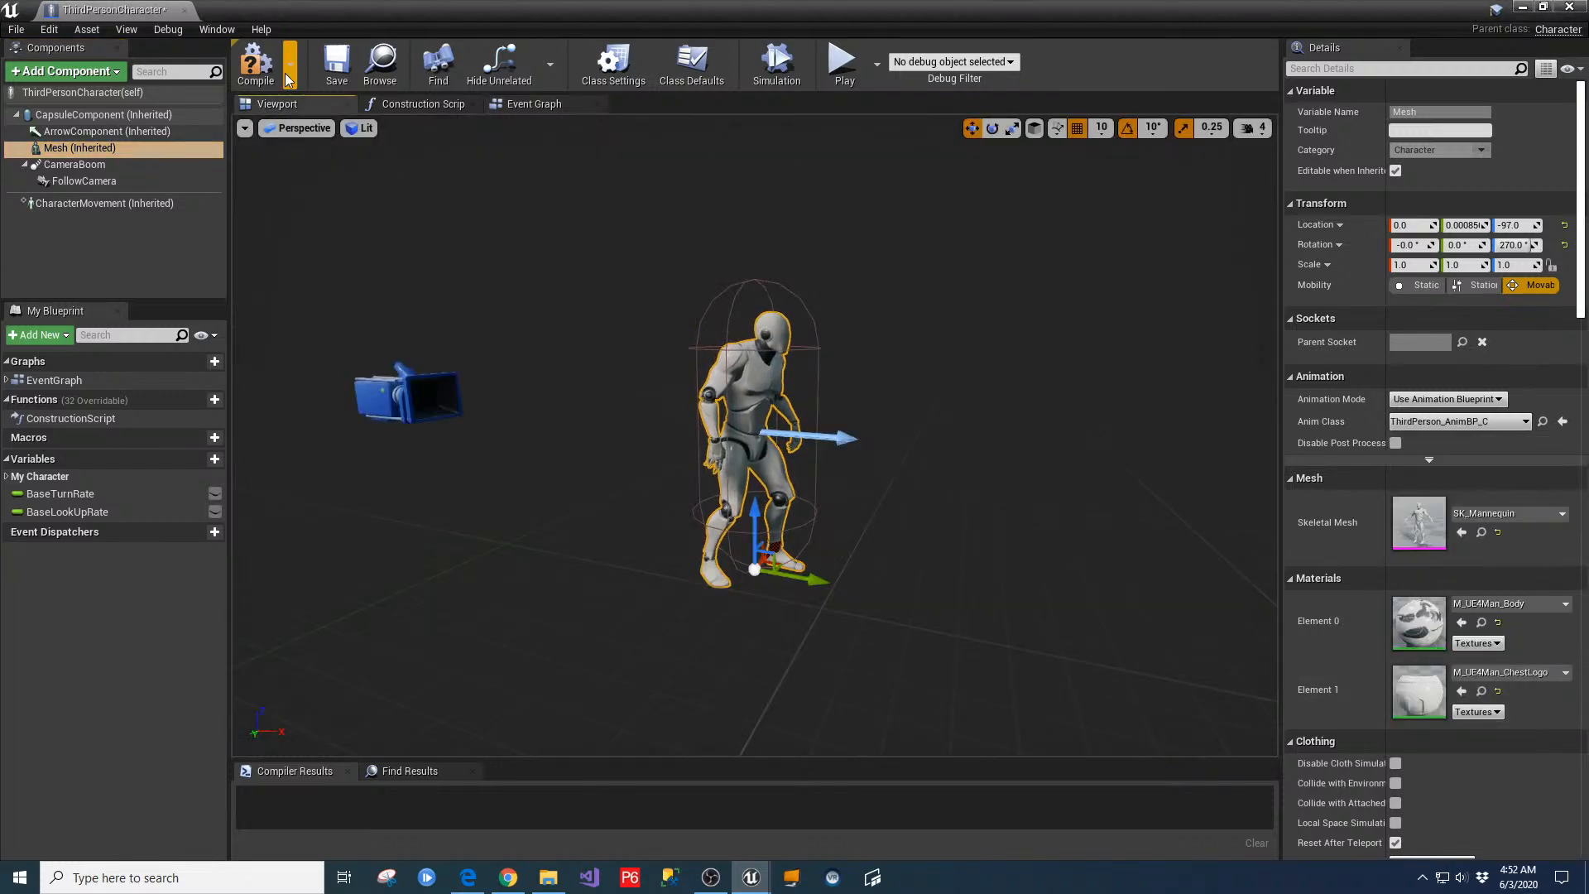
pyautogui.click(332, 67)
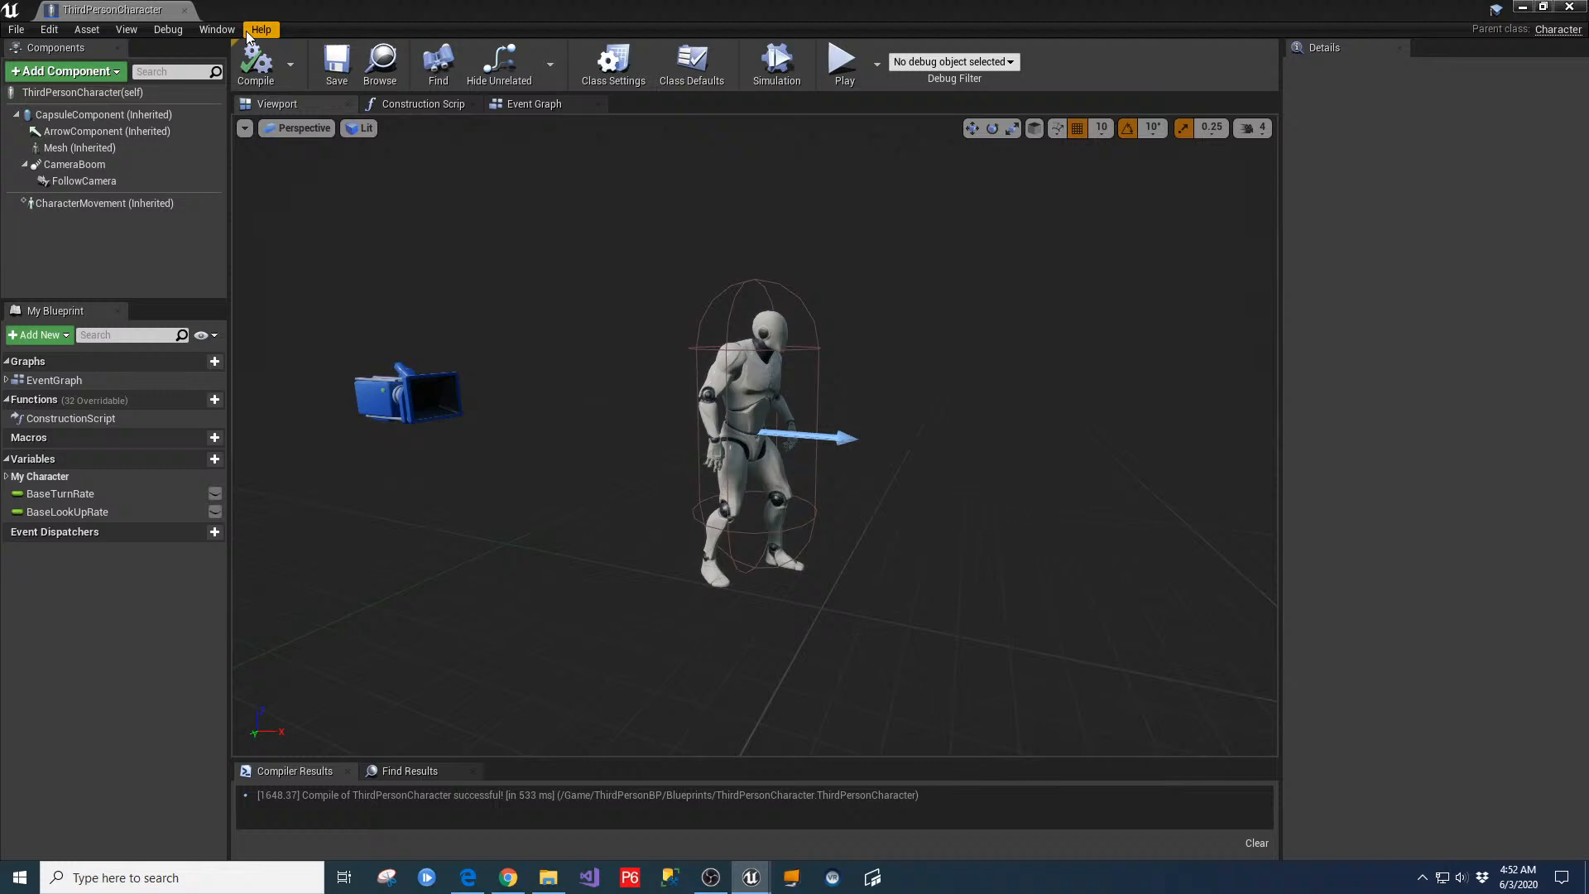
pyautogui.click(184, 10)
pyautogui.click(745, 655)
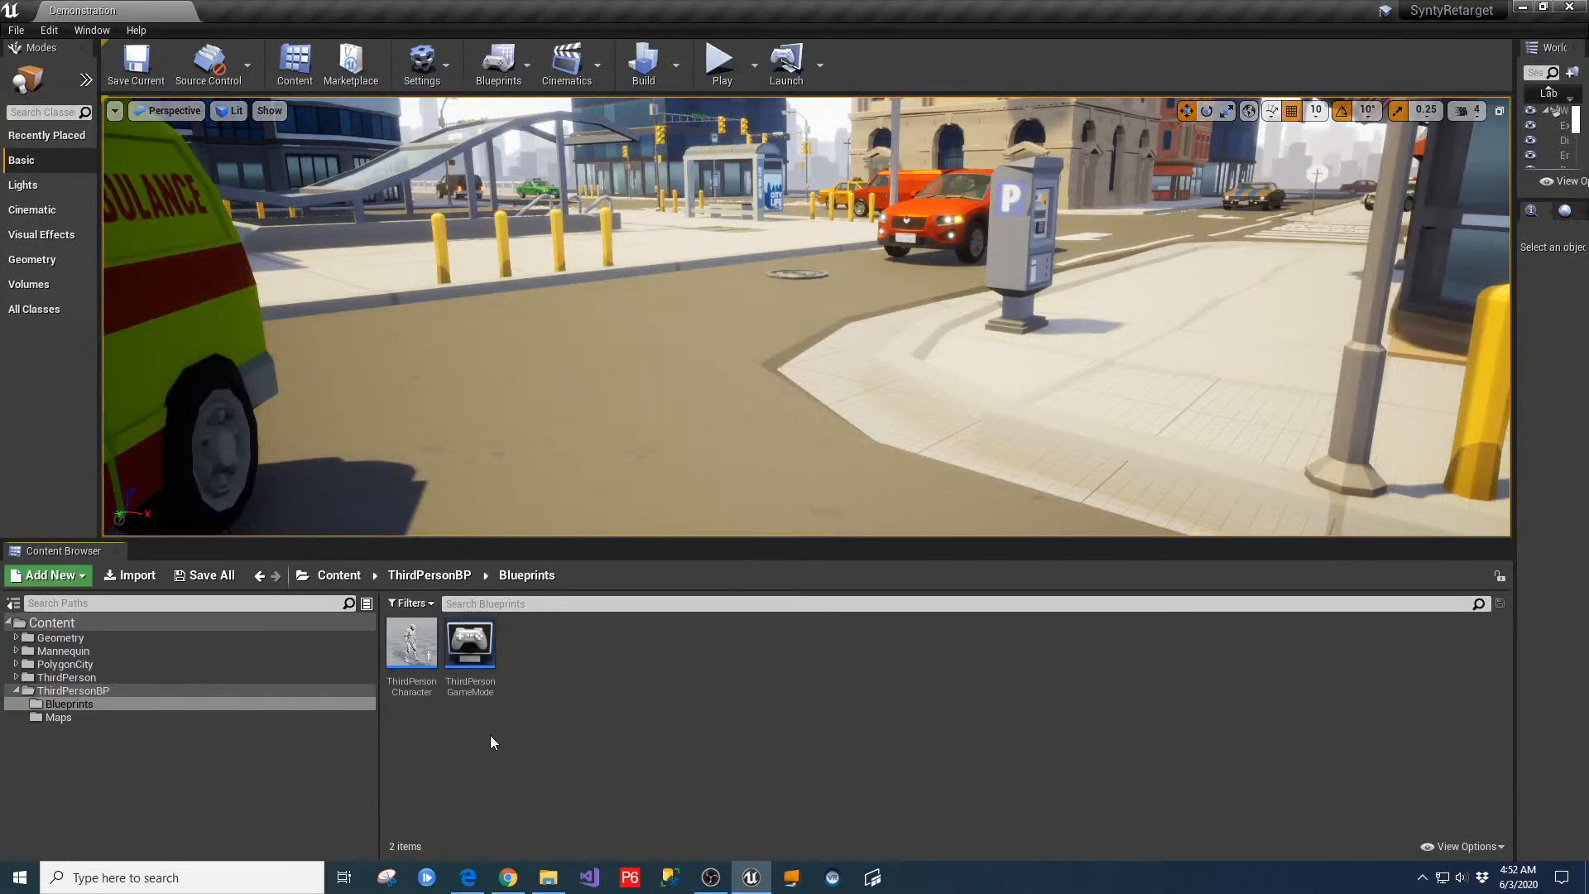
# Rename the retargeted ThirdPerson_AnimBP in PolygonCity/Meshes/Characters/RT_Anims to Synty_AnimBP
pyautogui.click(16, 678)
pyautogui.click(16, 664)
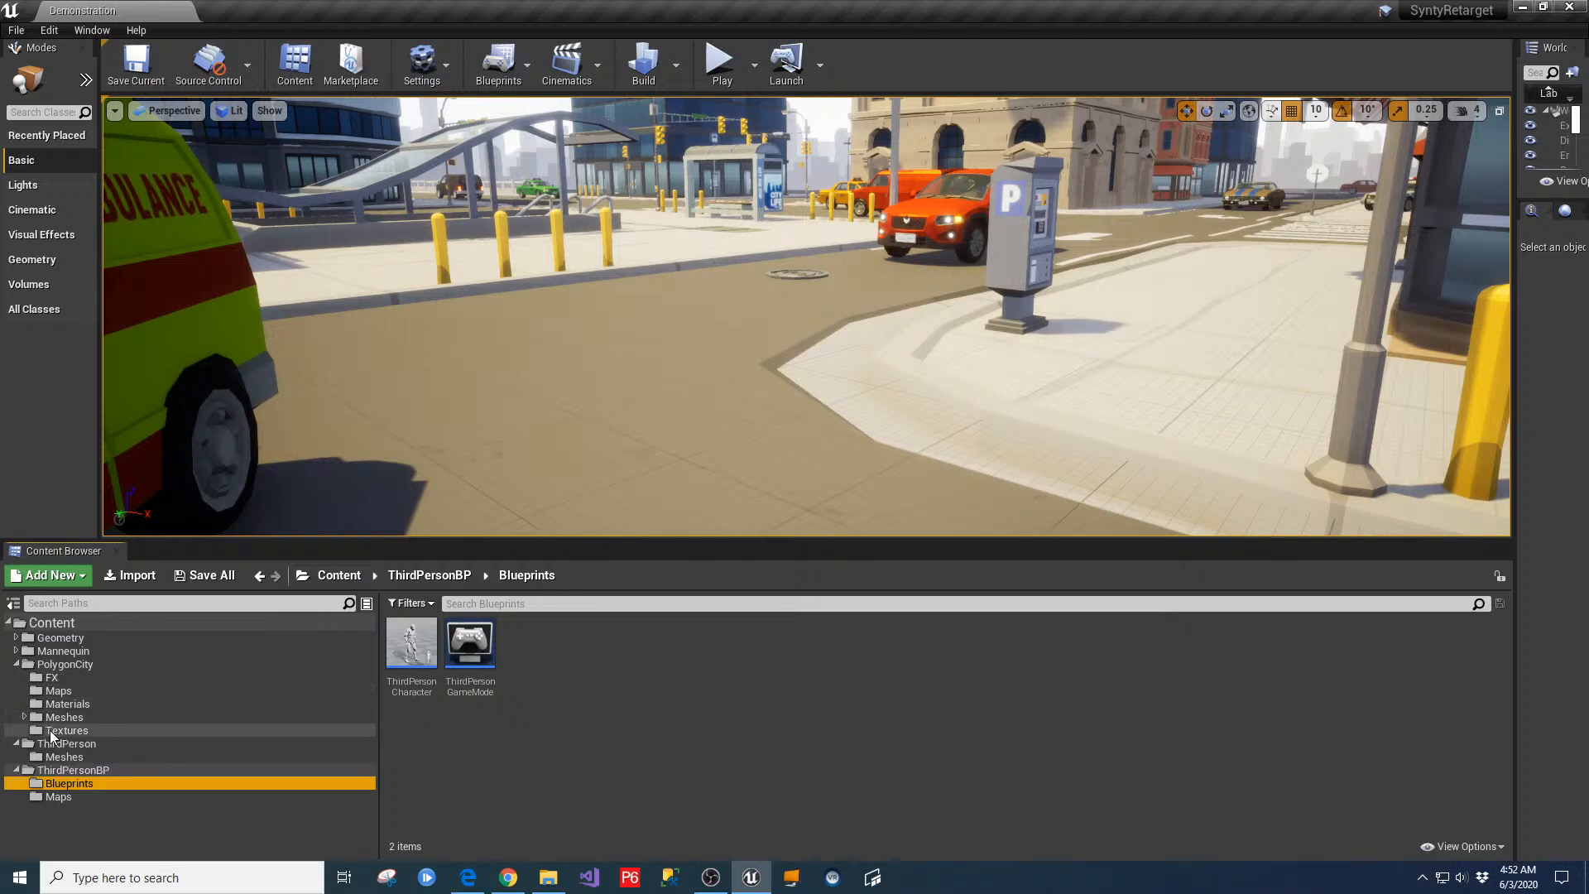
pyautogui.click(23, 717)
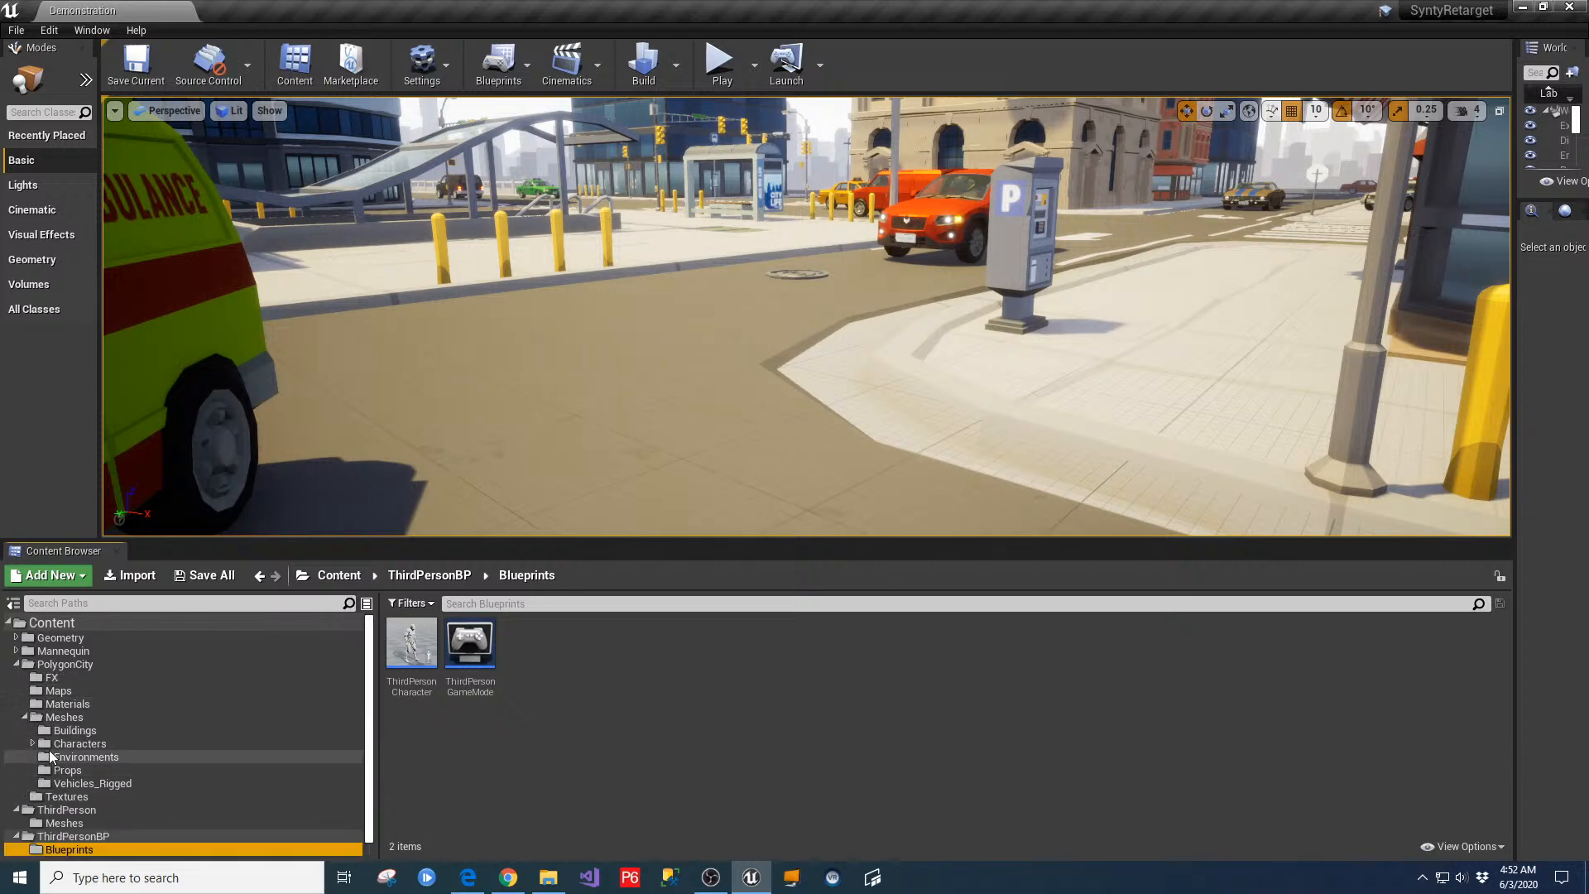
pyautogui.click(34, 744)
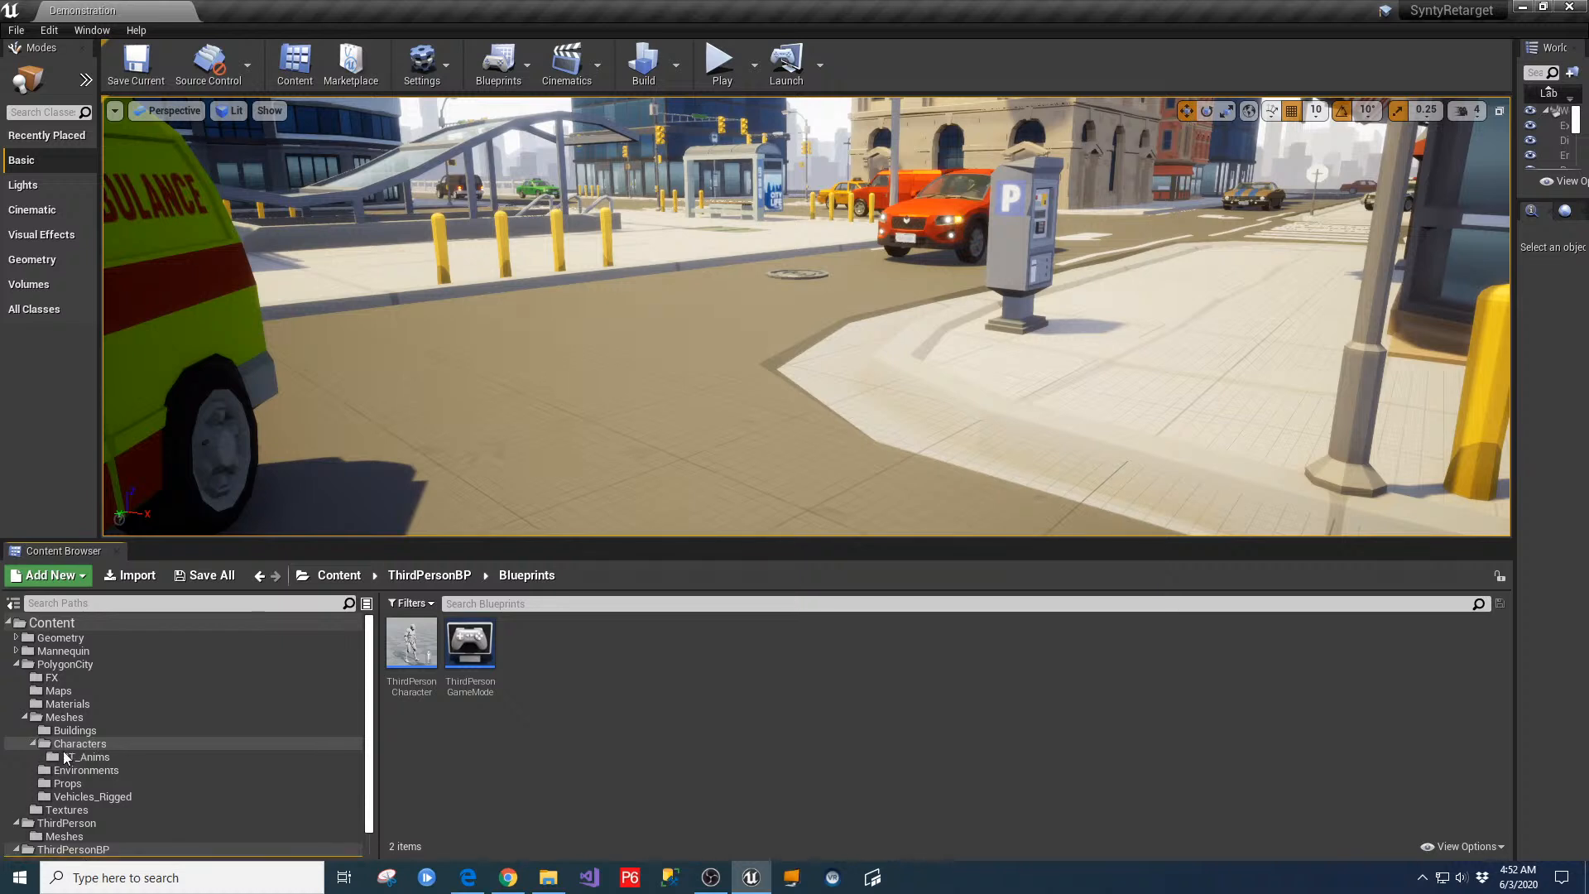
pyautogui.click(66, 757)
pyautogui.click(412, 650)
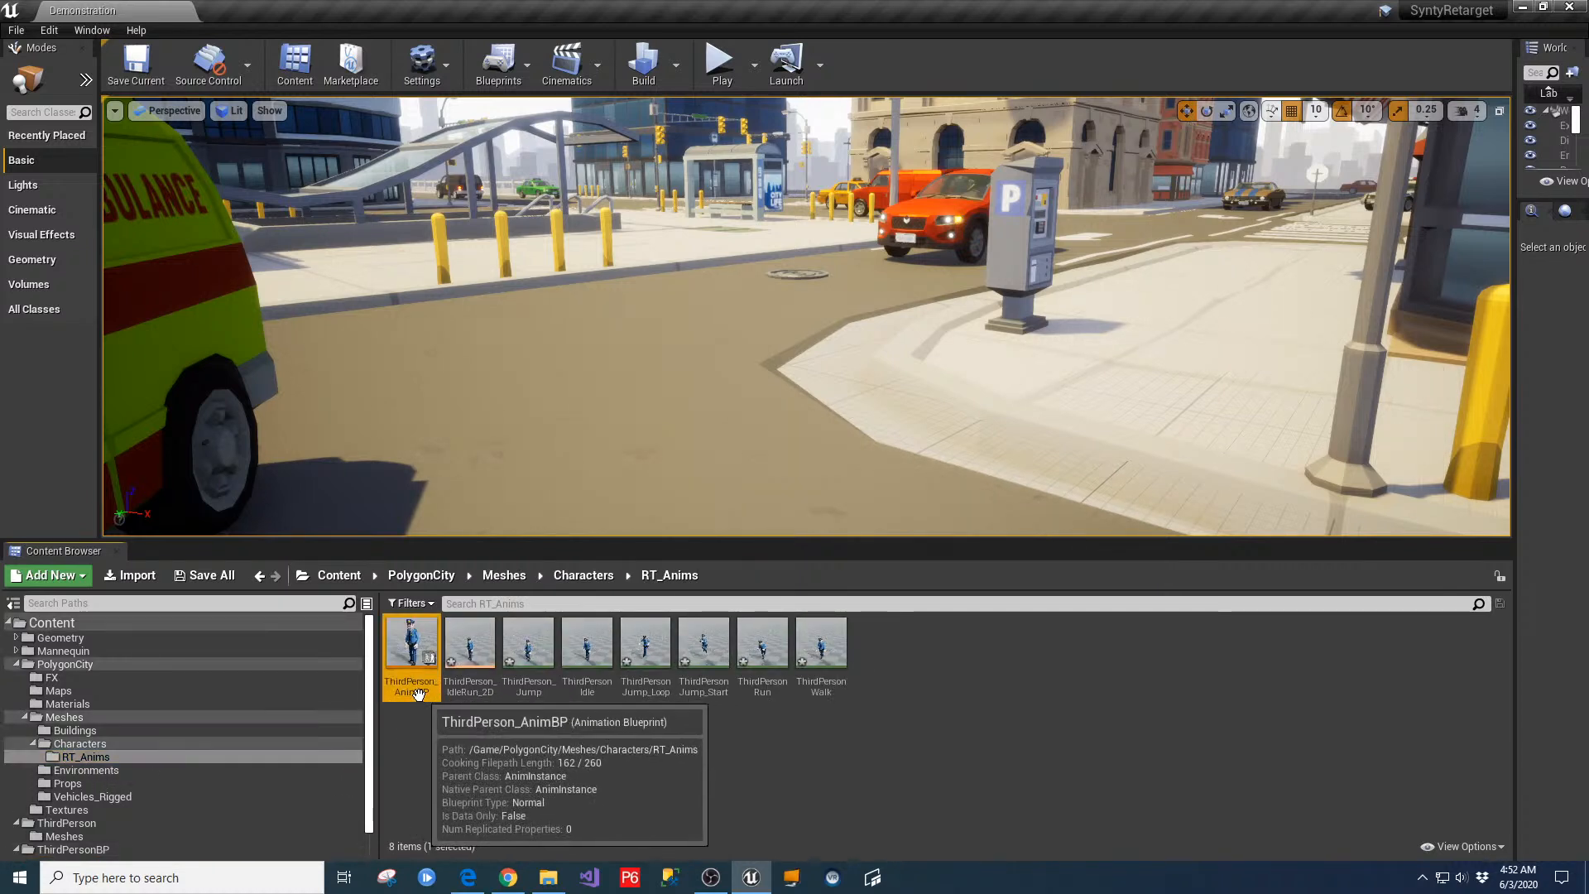
pyautogui.press('F2')
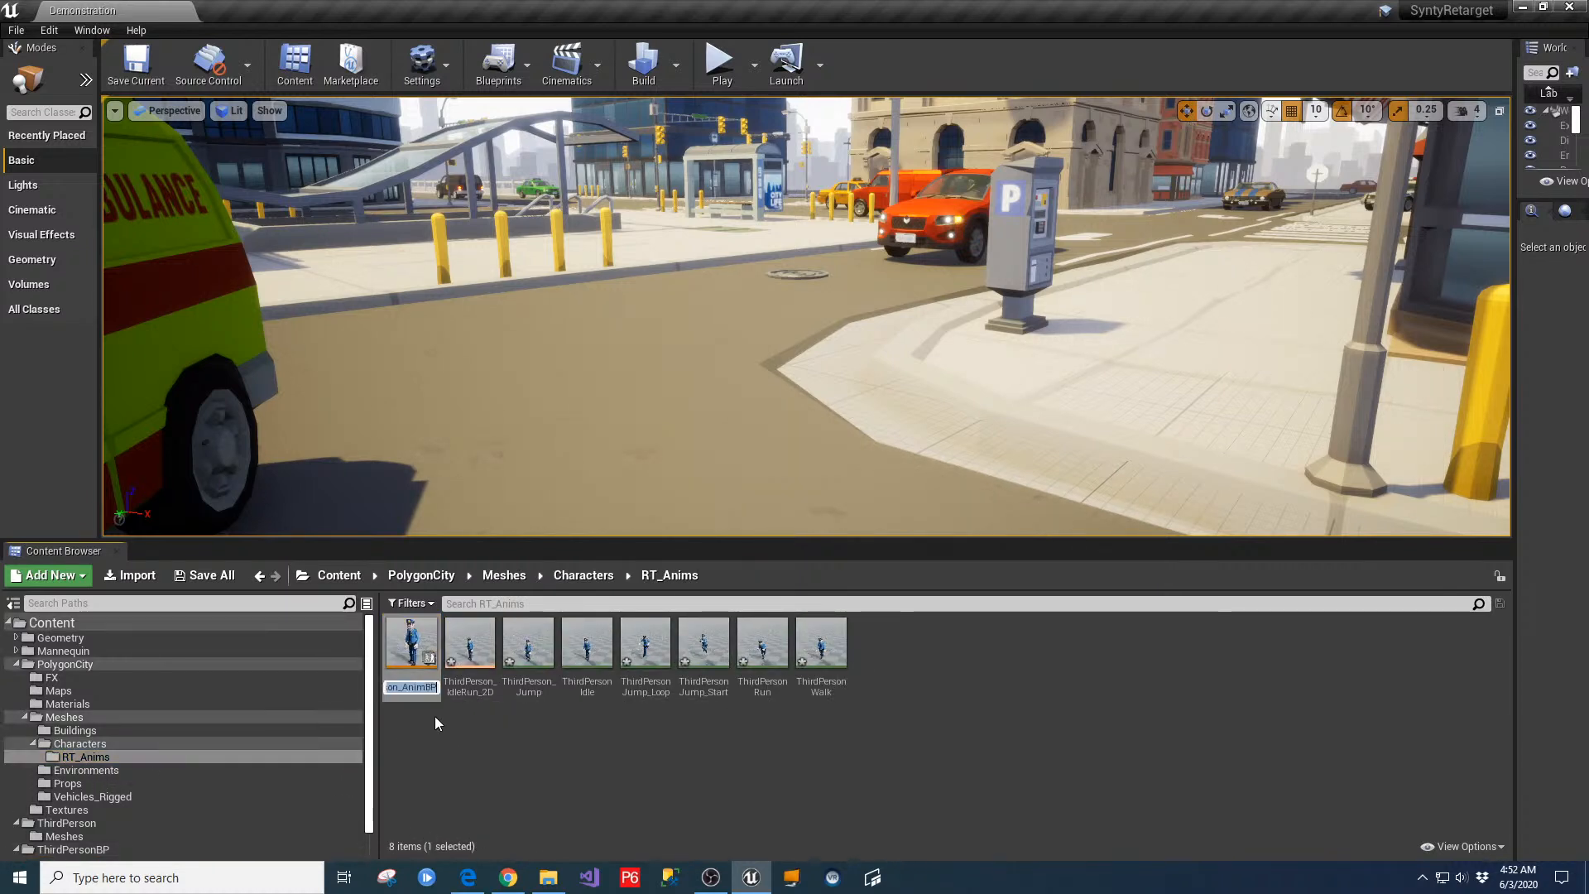
pyautogui.click(401, 689)
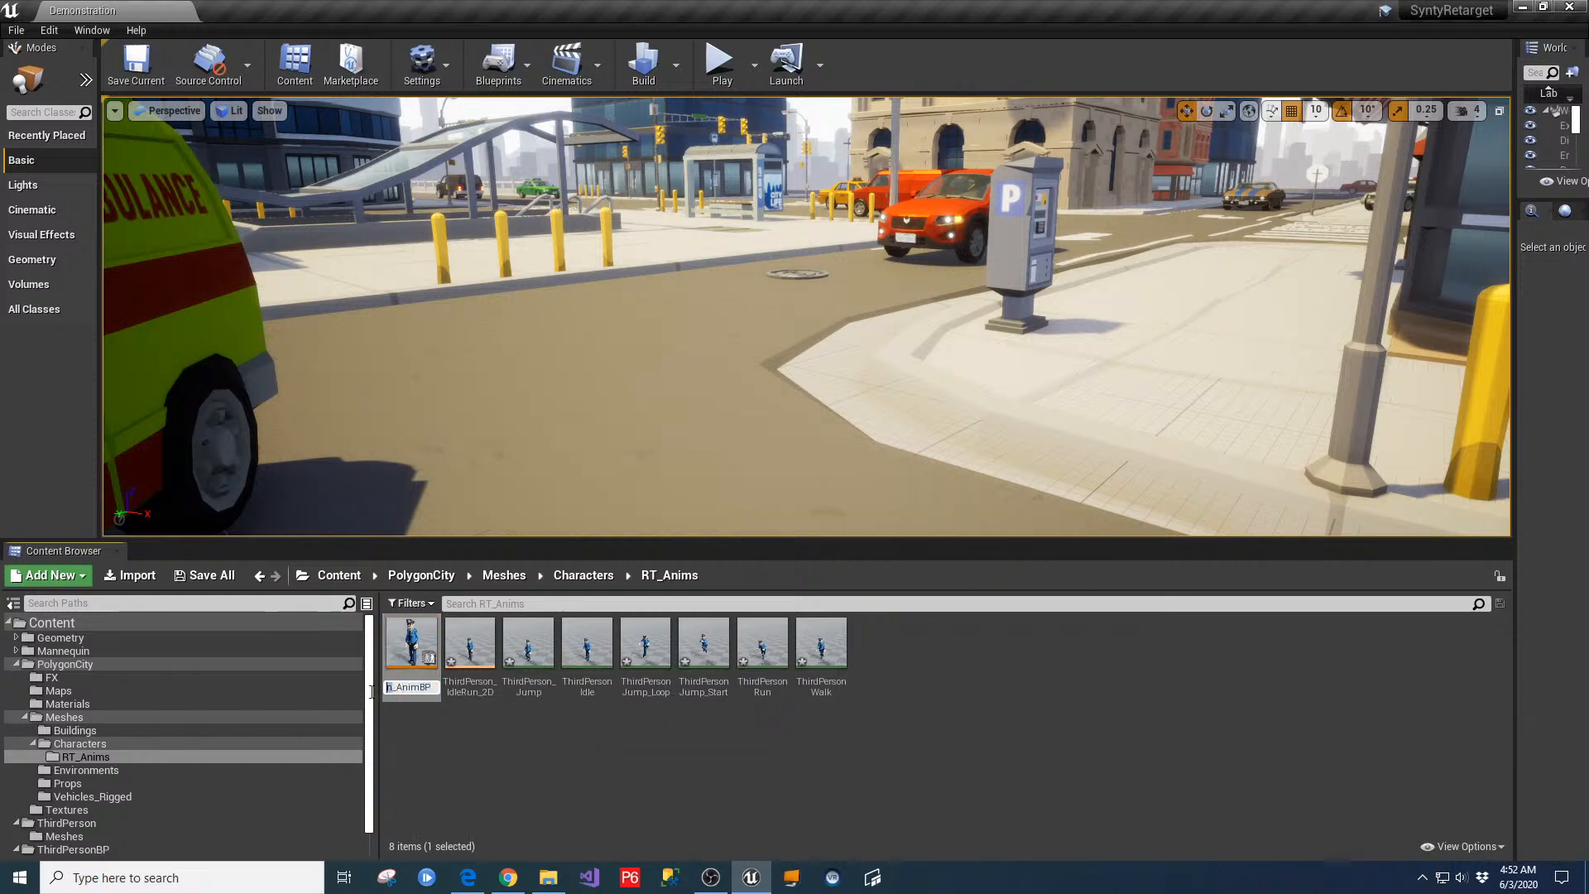
pyautogui.write('Synty_AnimBP')
pyautogui.press('Return')
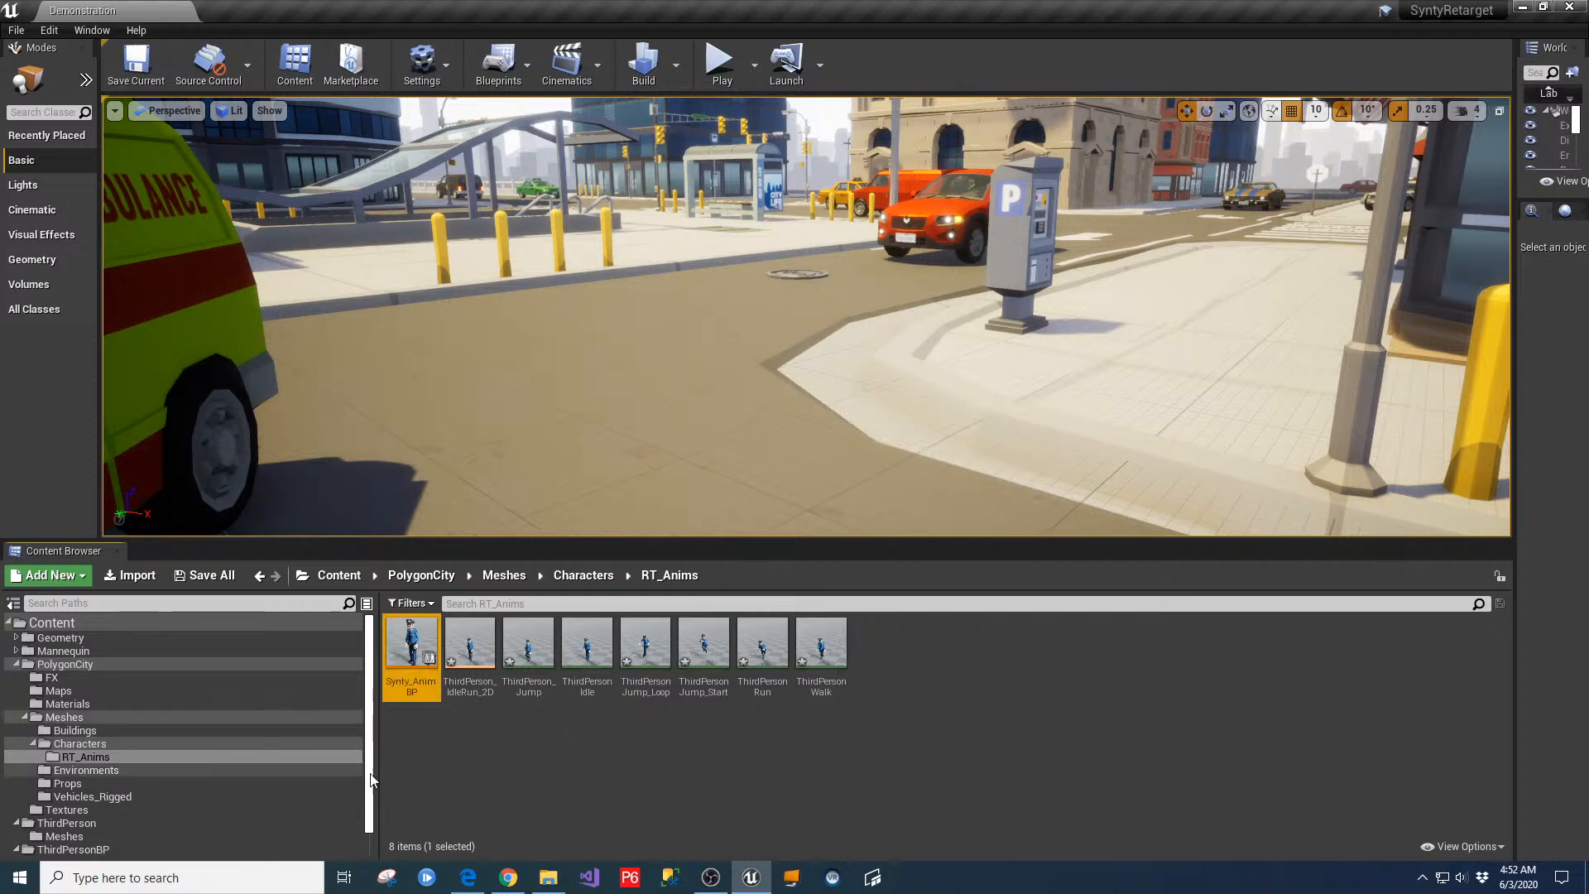
pyautogui.click(432, 754)
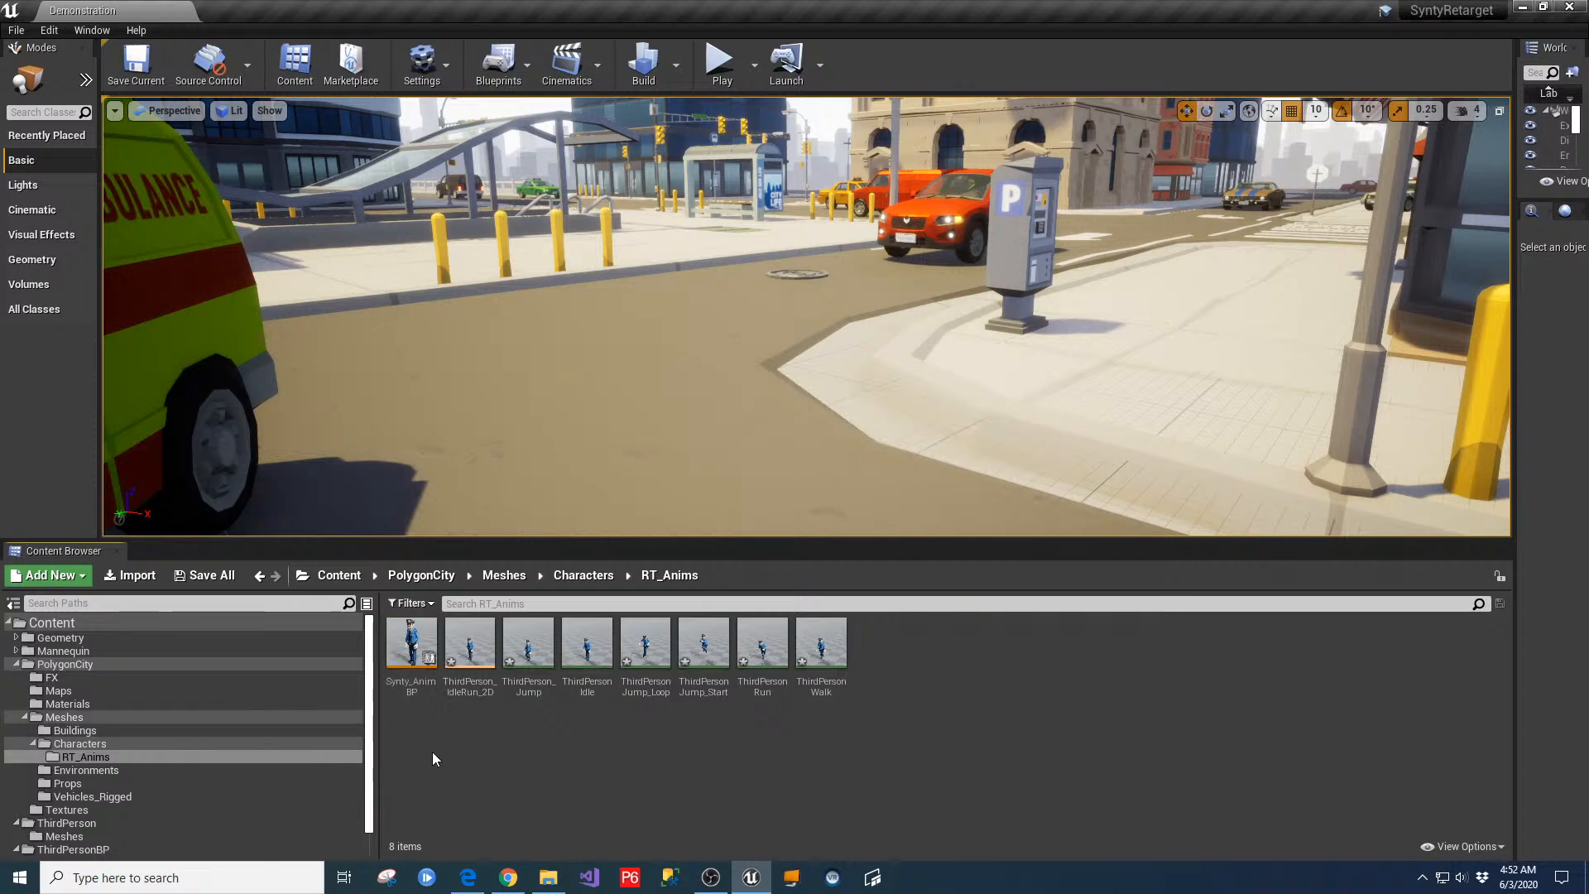
# Duplicate the ThirdPersonCharacter blueprint in ThirdPersonBP/Blueprints and name the copy Synty_CharcterBP
pyautogui.click(25, 717)
pyautogui.click(49, 783)
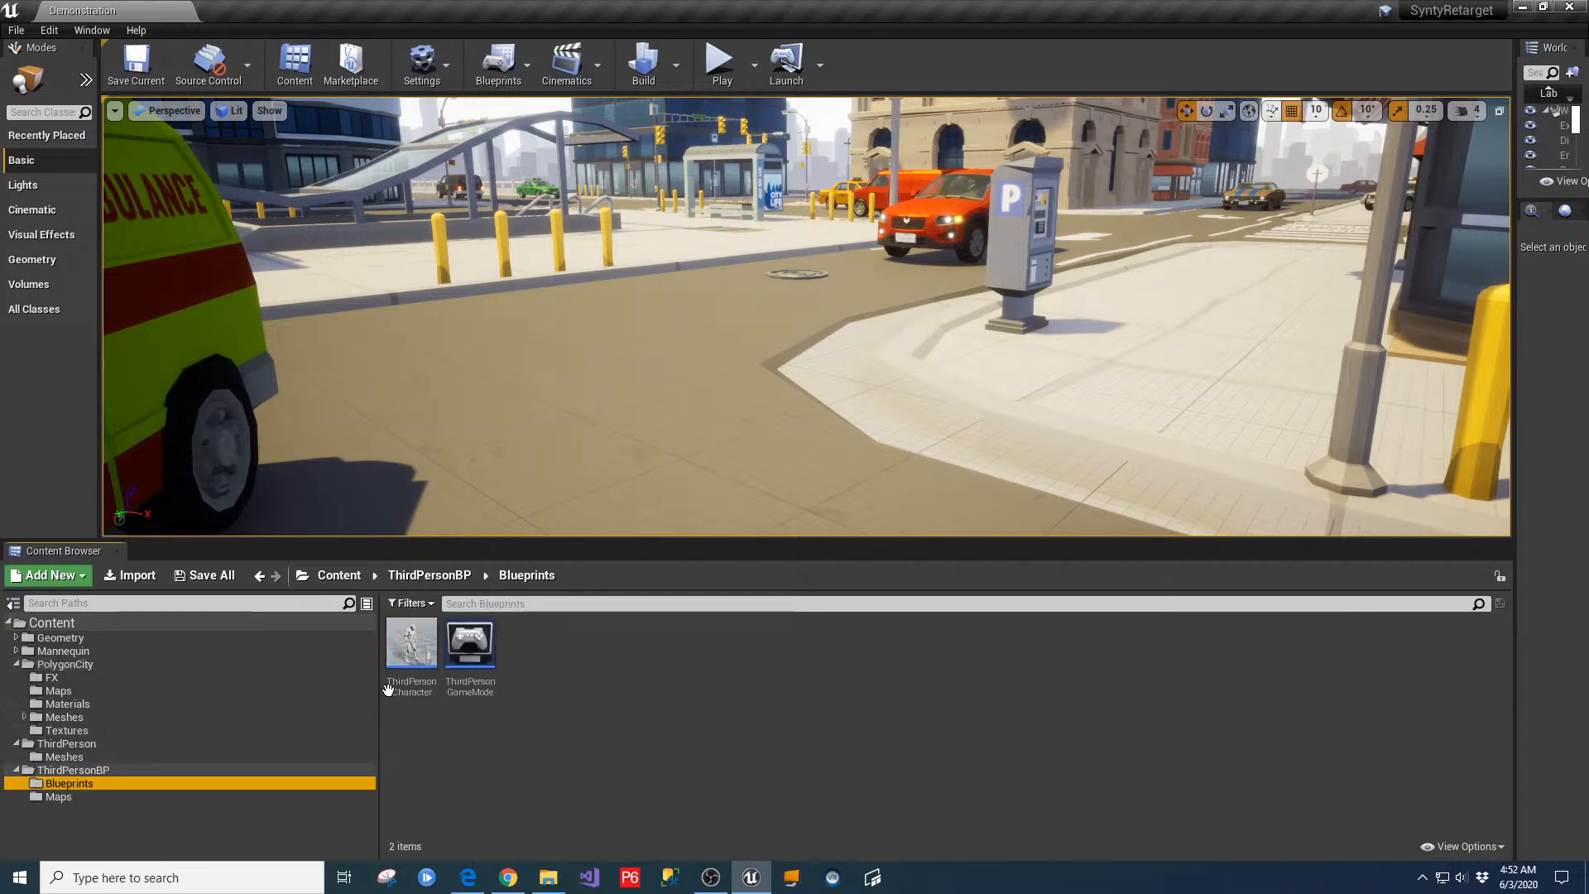
pyautogui.rightClick(408, 654)
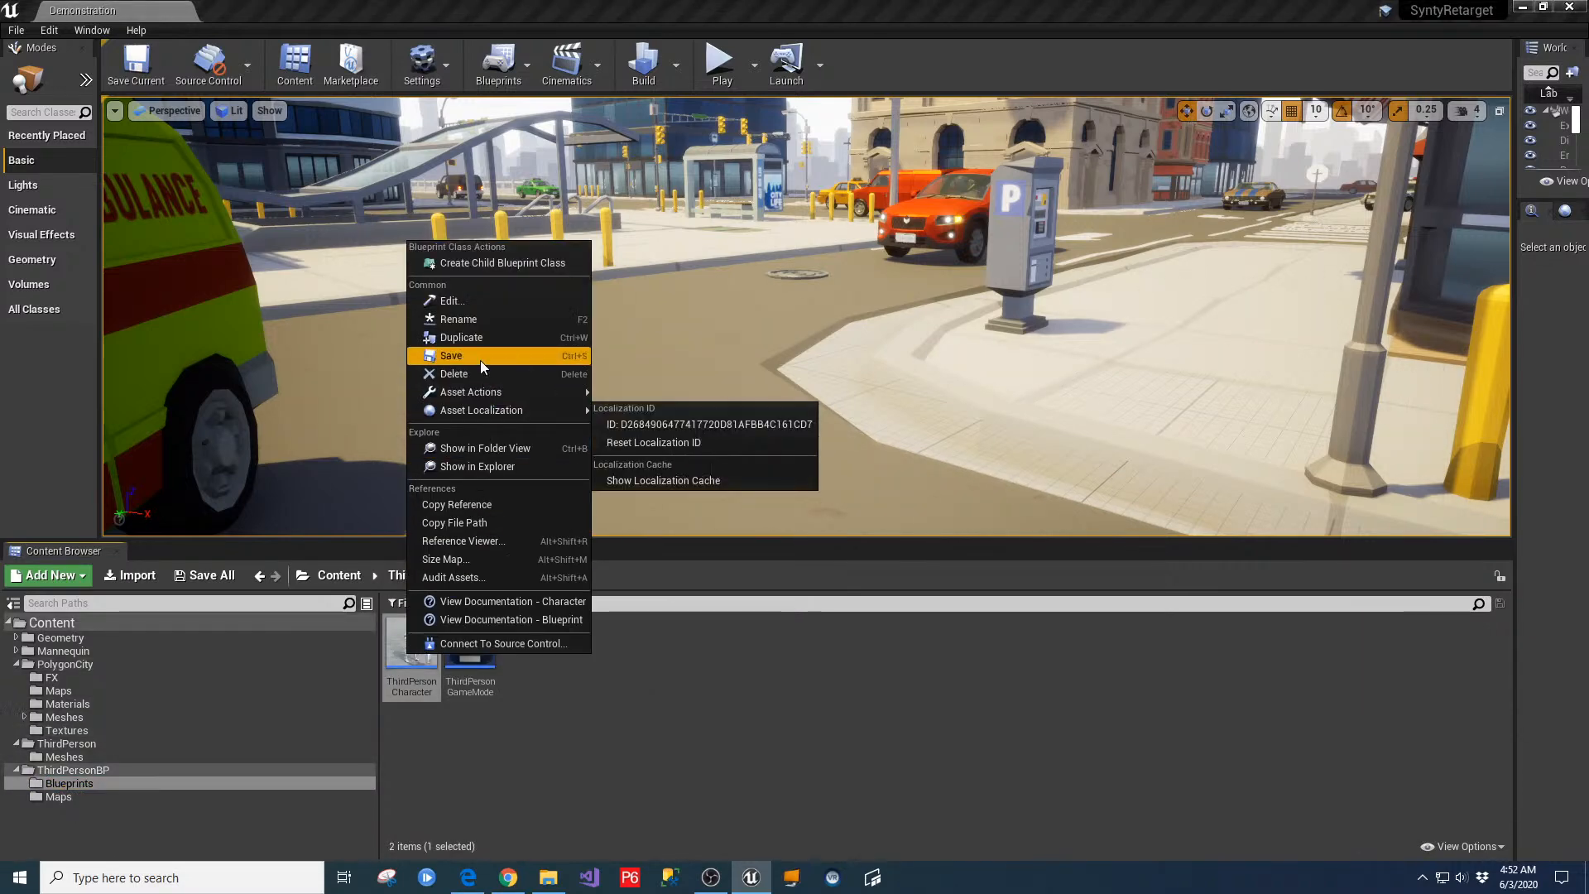
pyautogui.click(478, 340)
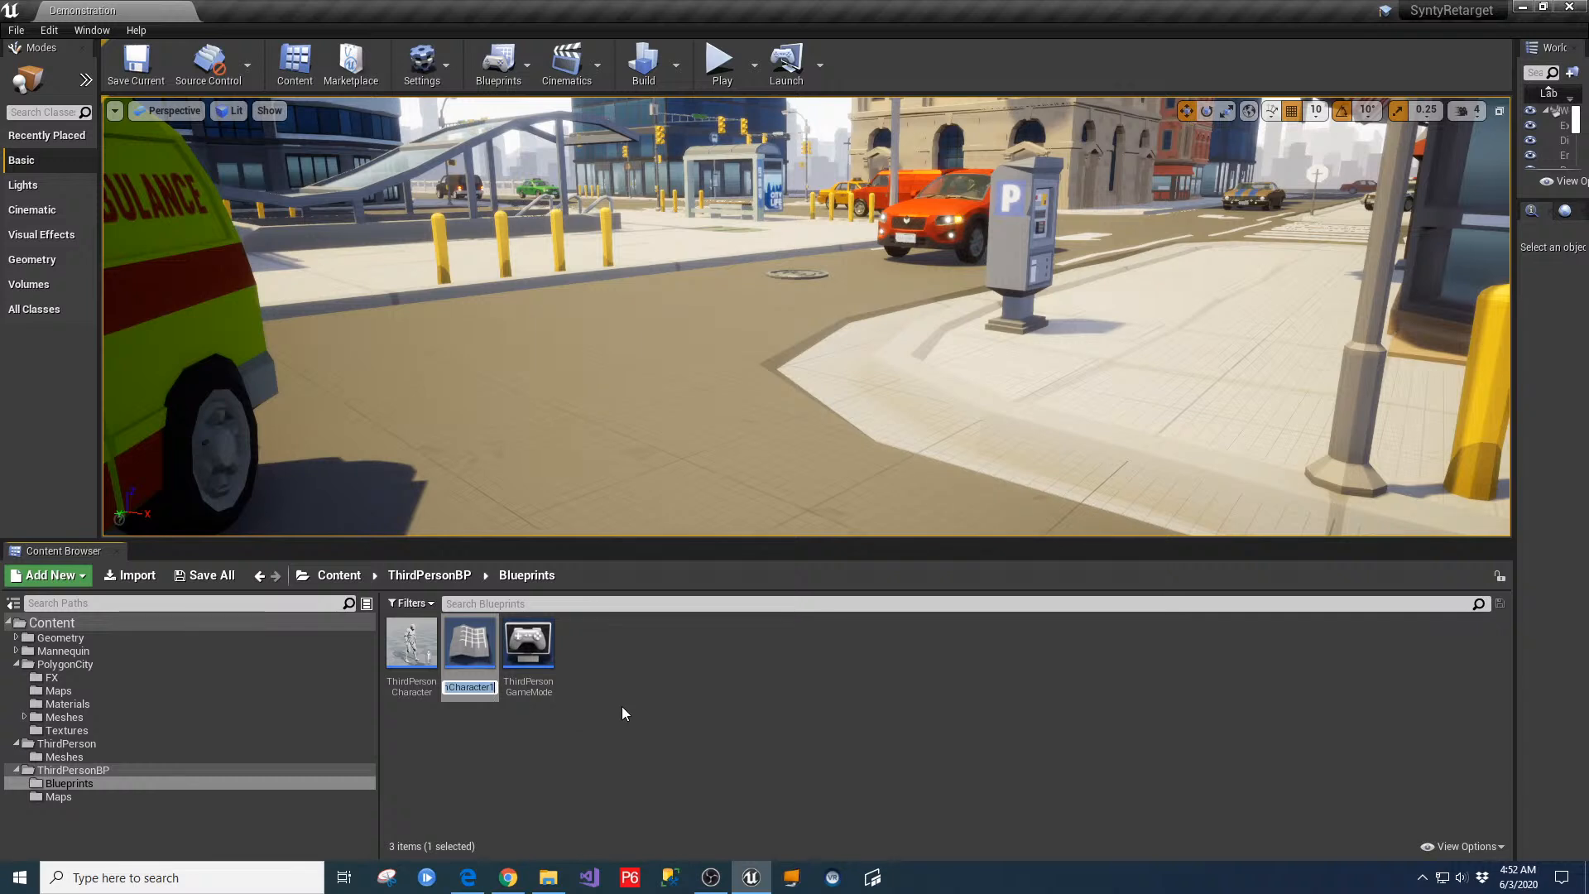
pyautogui.write('Synty')
pyautogui.write('_Charcter')
pyautogui.write('BP')
pyautogui.press('Return')
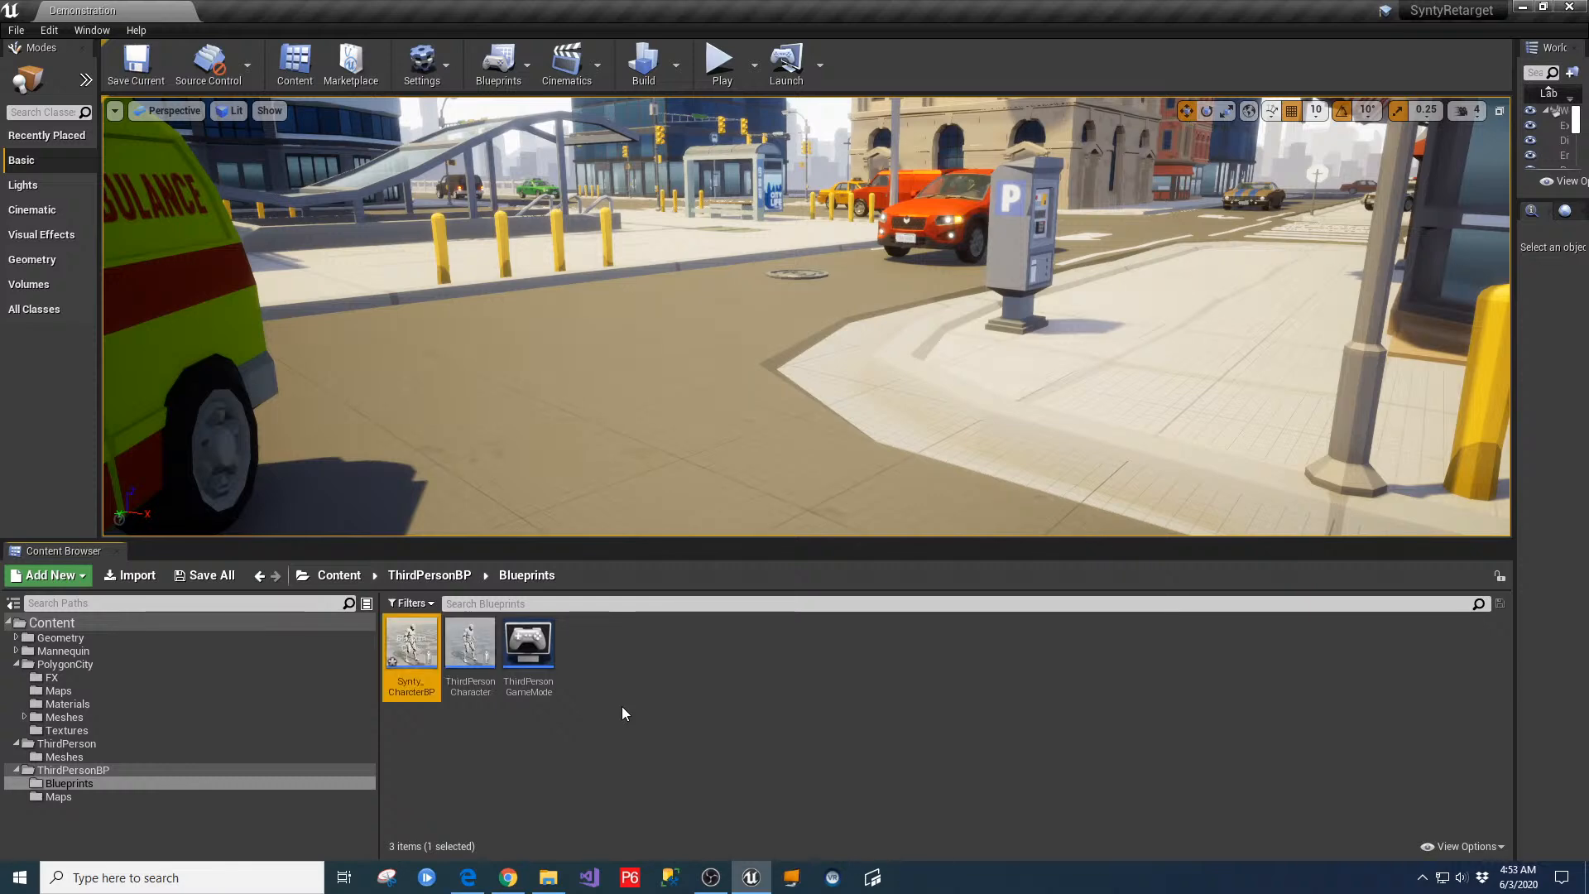
# Open Synty_CharcterBP, set its Mesh component's skeletal mesh to SK_Character_Male_Hoodie, and view the character in 3D
pyautogui.doubleClick(393, 636)
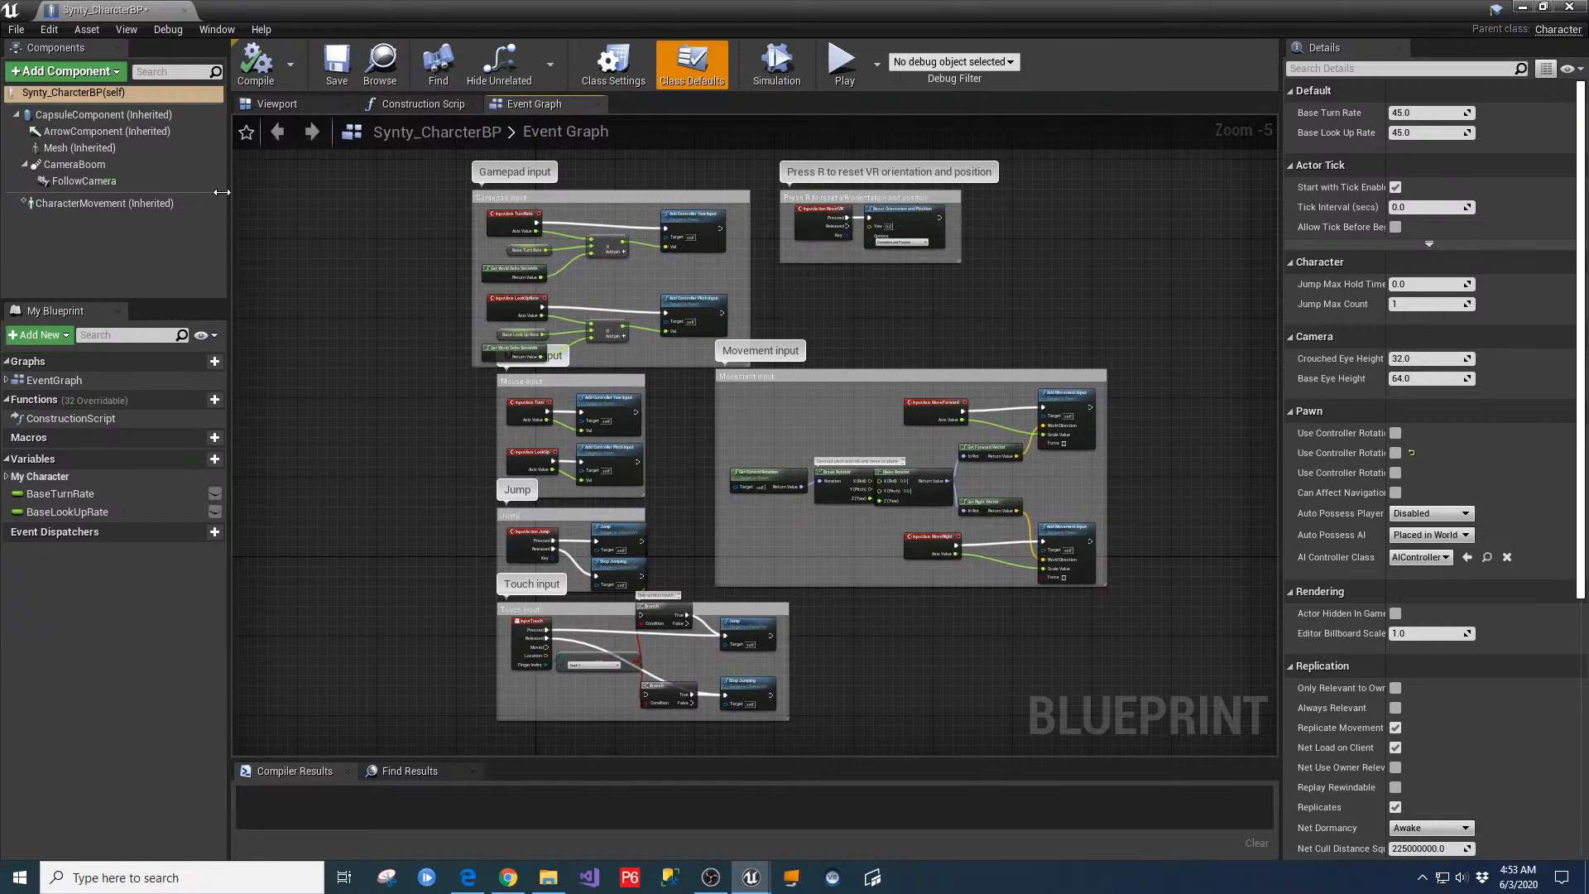
pyautogui.click(80, 148)
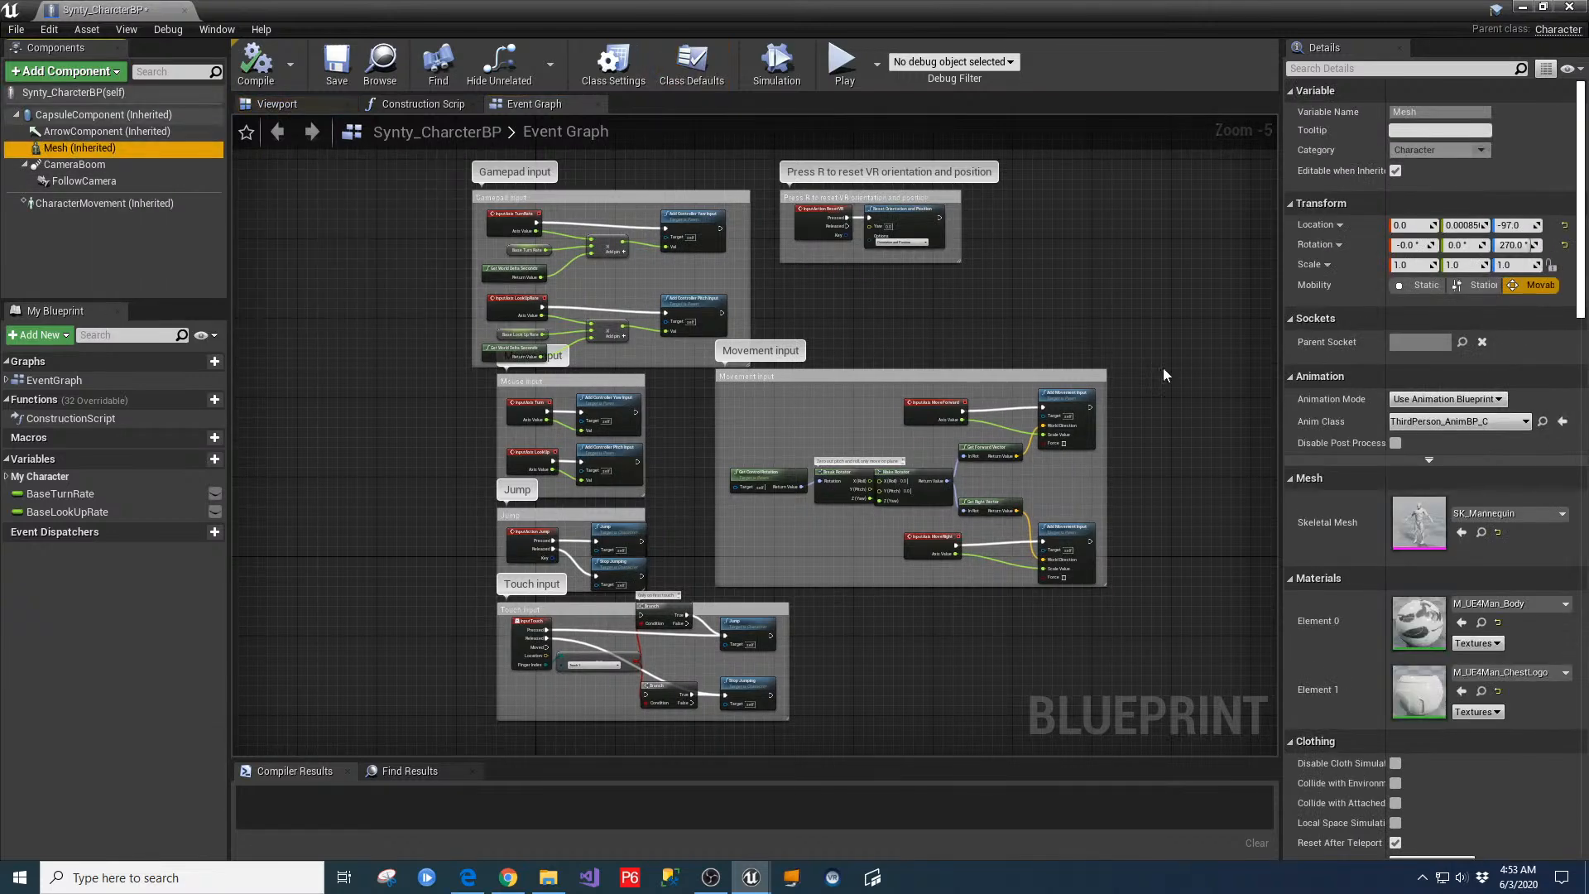
pyautogui.click(1562, 513)
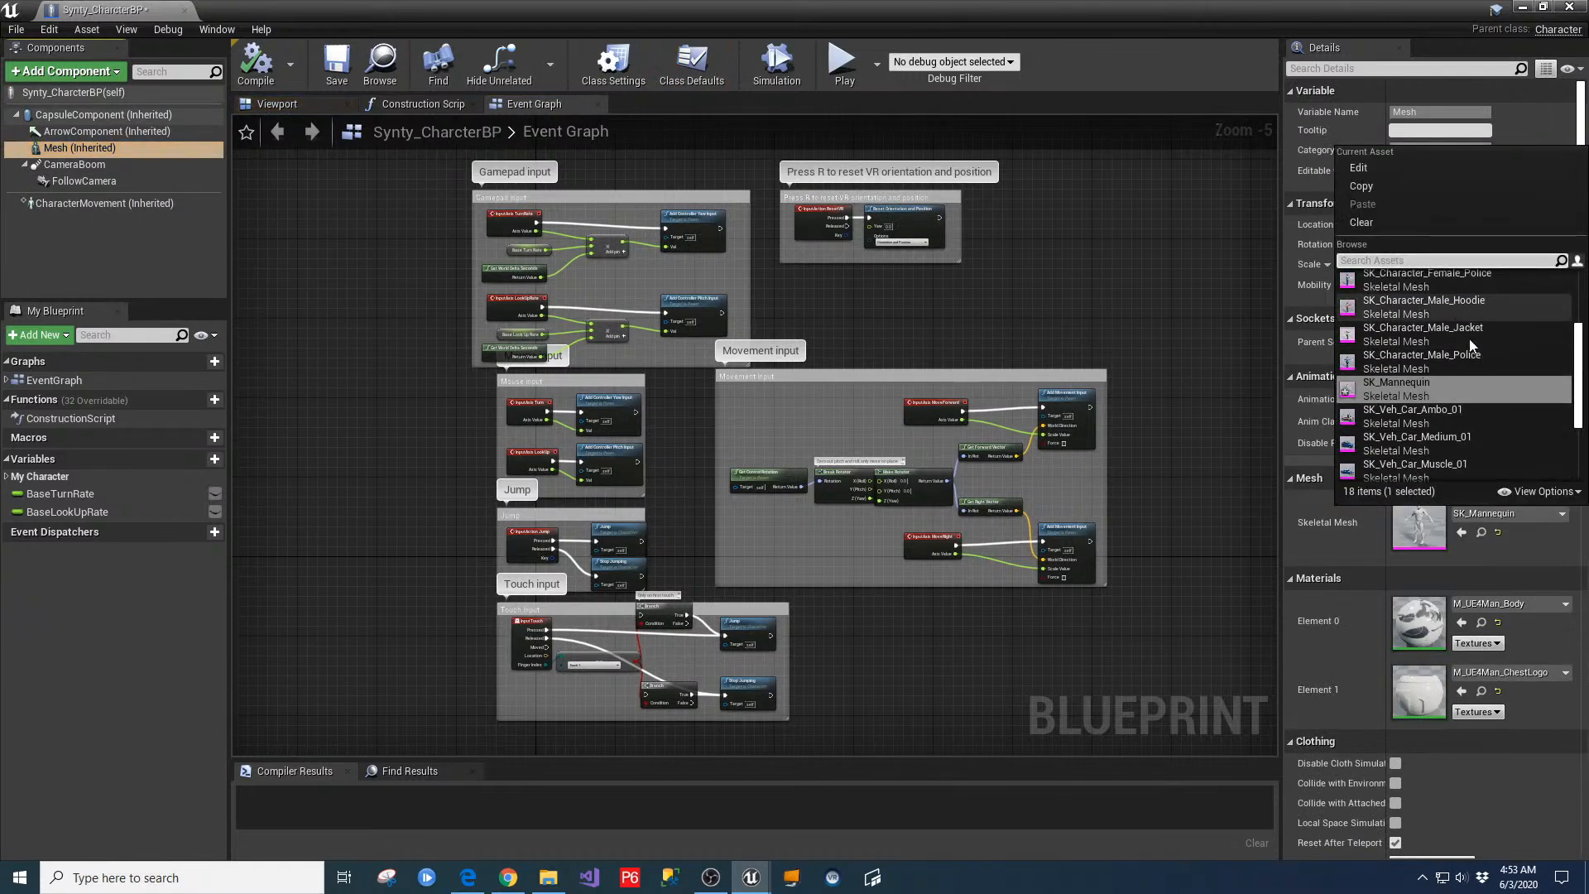
pyautogui.click(1466, 305)
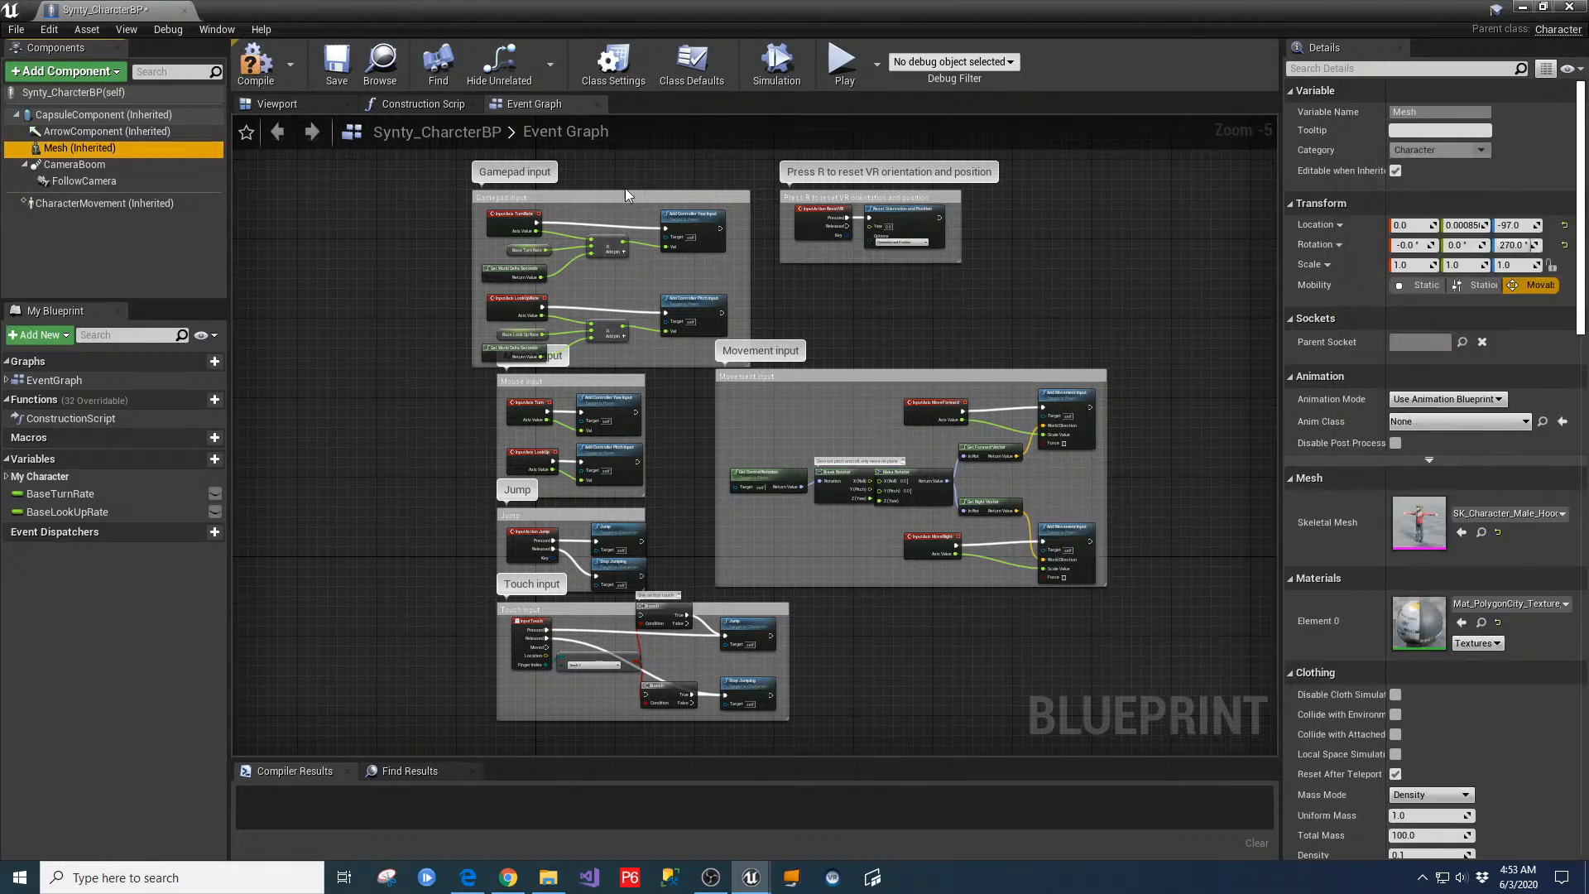
pyautogui.click(274, 104)
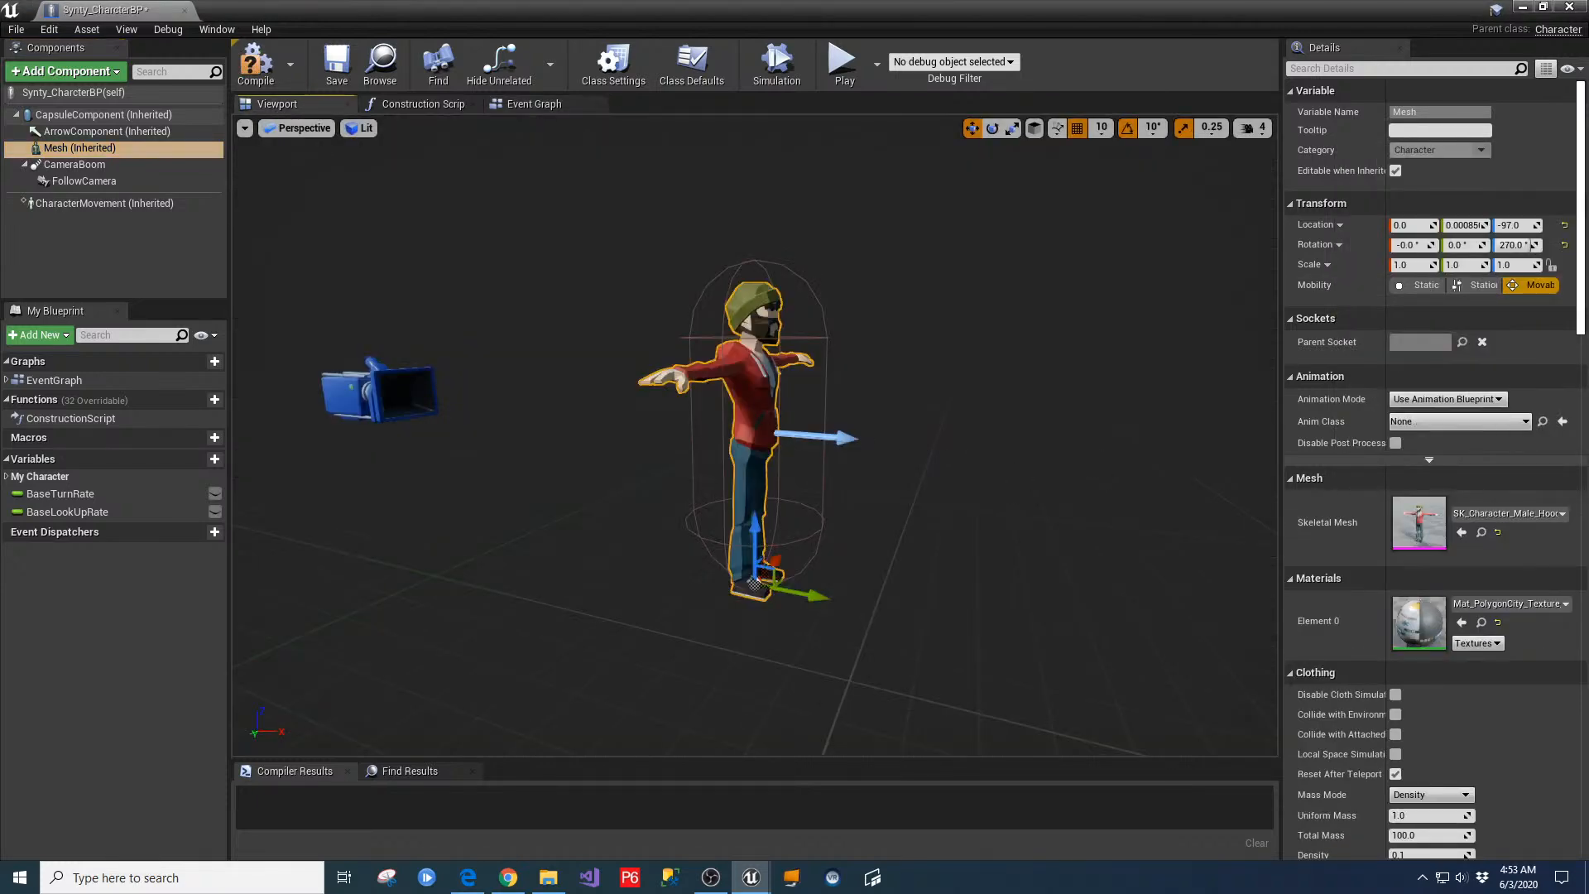
pyautogui.moveTo(745, 430)
pyautogui.mouseDown()
pyautogui.moveTo(712, 451)
pyautogui.moveTo(766, 447)
pyautogui.mouseUp()
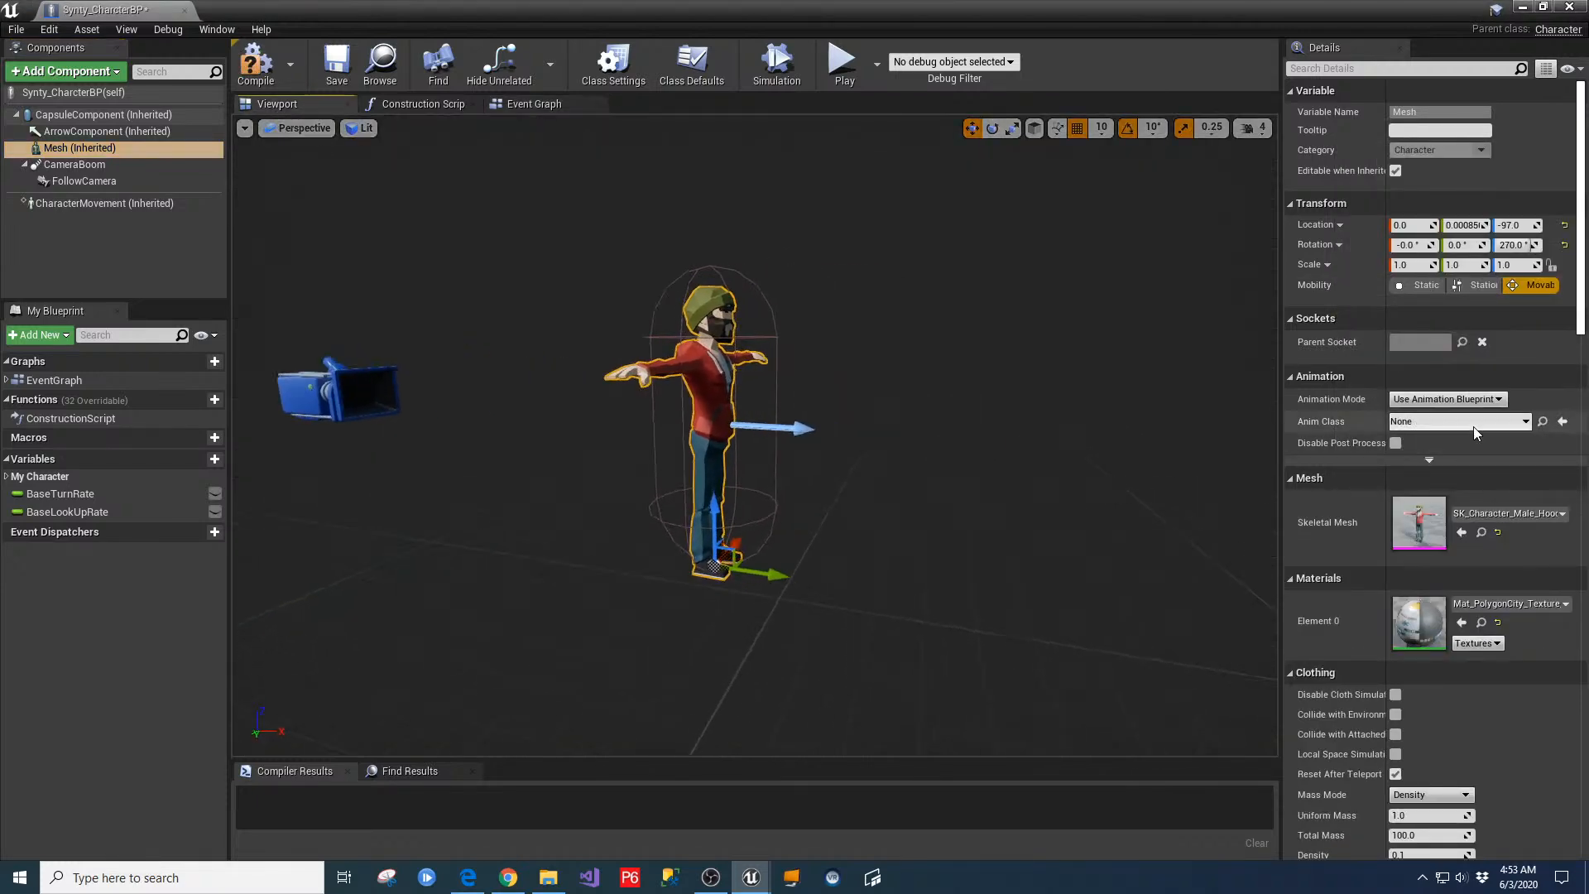
# Set the Mesh component's Anim Class to Synty_AnimBP, and save and close the Synty_CharcterBP blueprint
pyautogui.click(1525, 422)
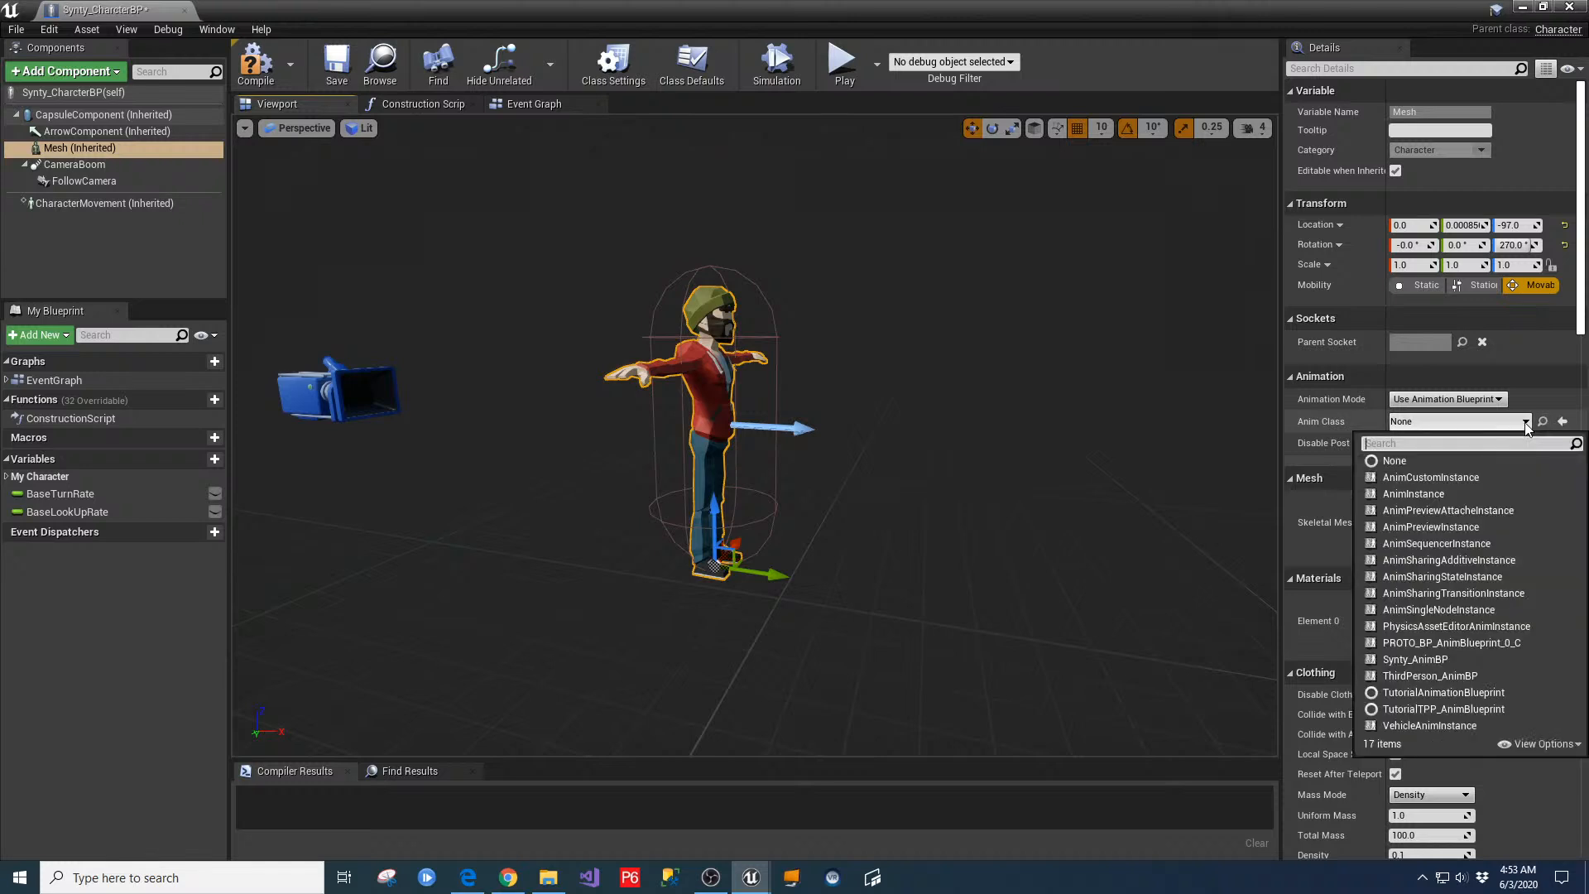
pyautogui.click(1418, 658)
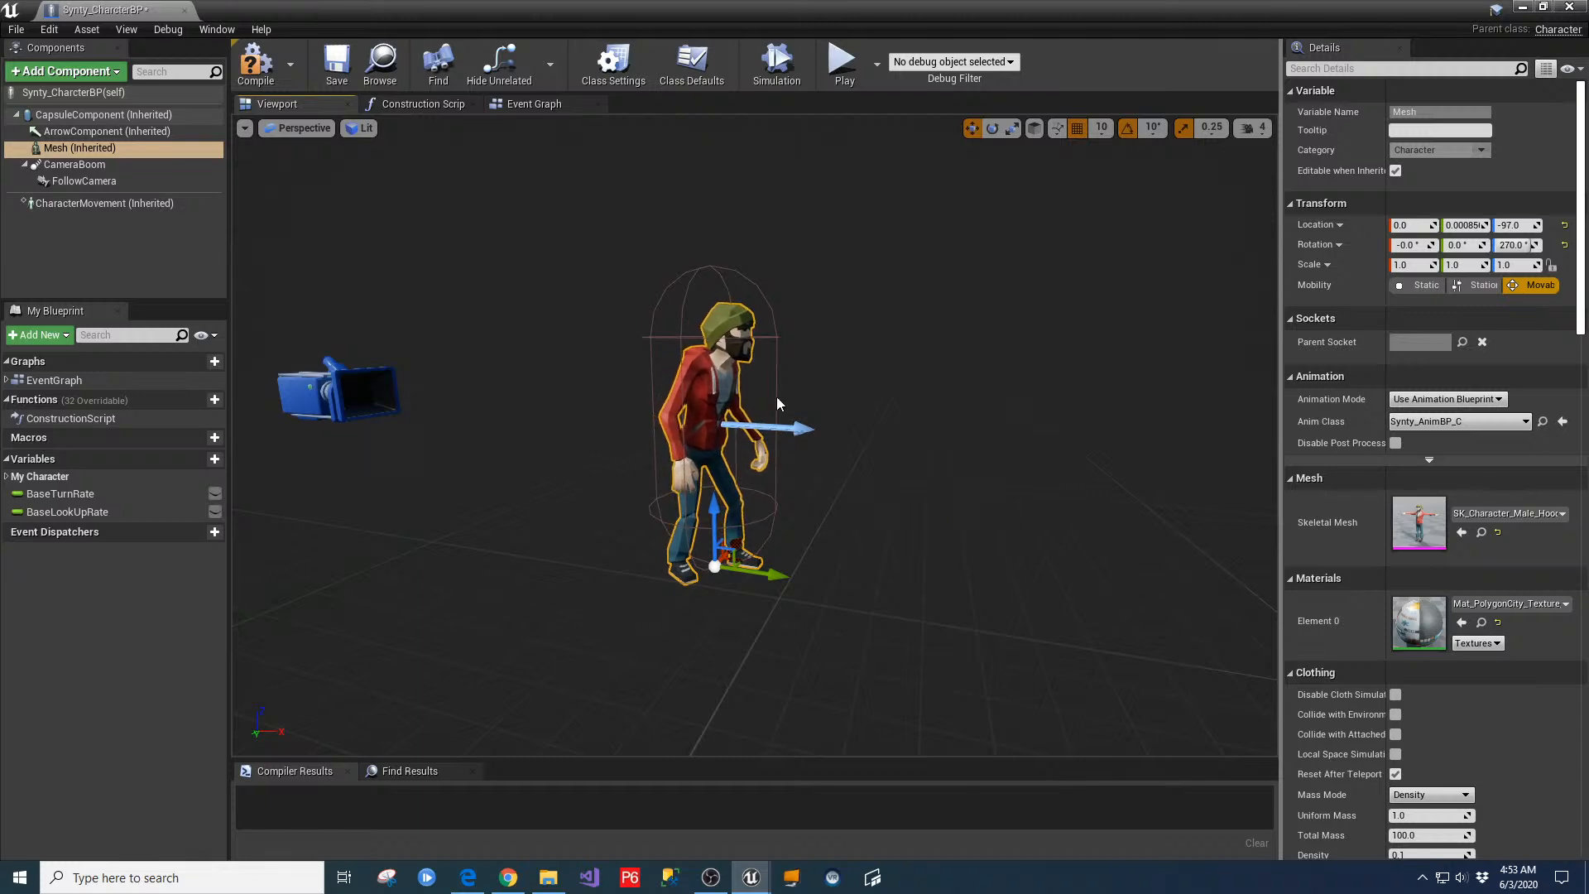
pyautogui.click(336, 65)
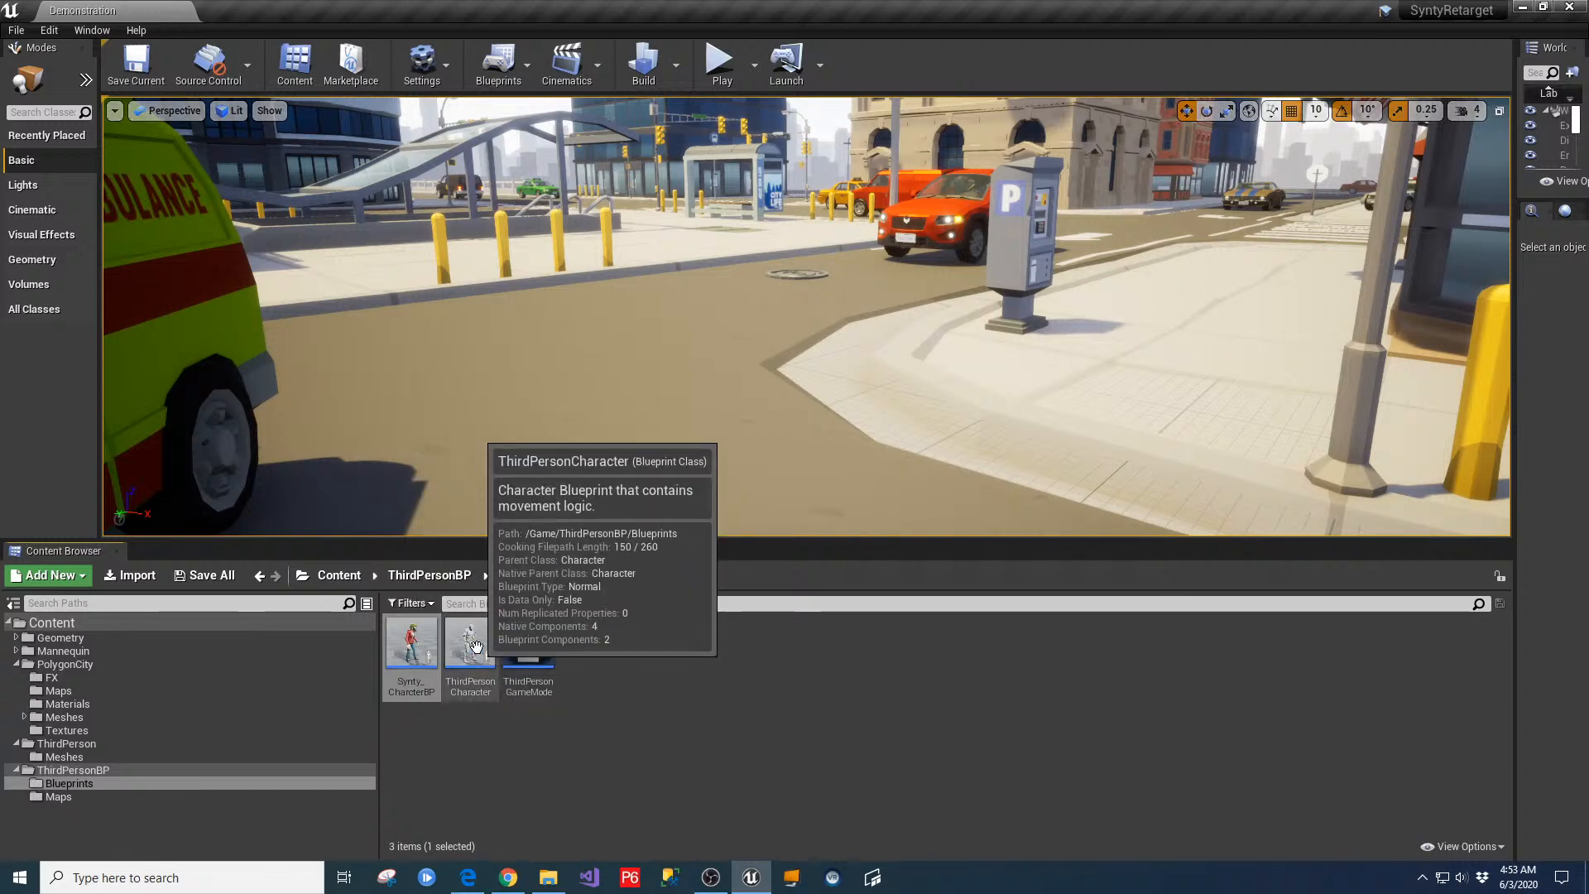
pyautogui.click(629, 725)
# Set ThirdPersonGameMode's Default Pawn Class to Synty_CharcterBP, and compile, save and close the game mode blueprint
pyautogui.click(539, 650)
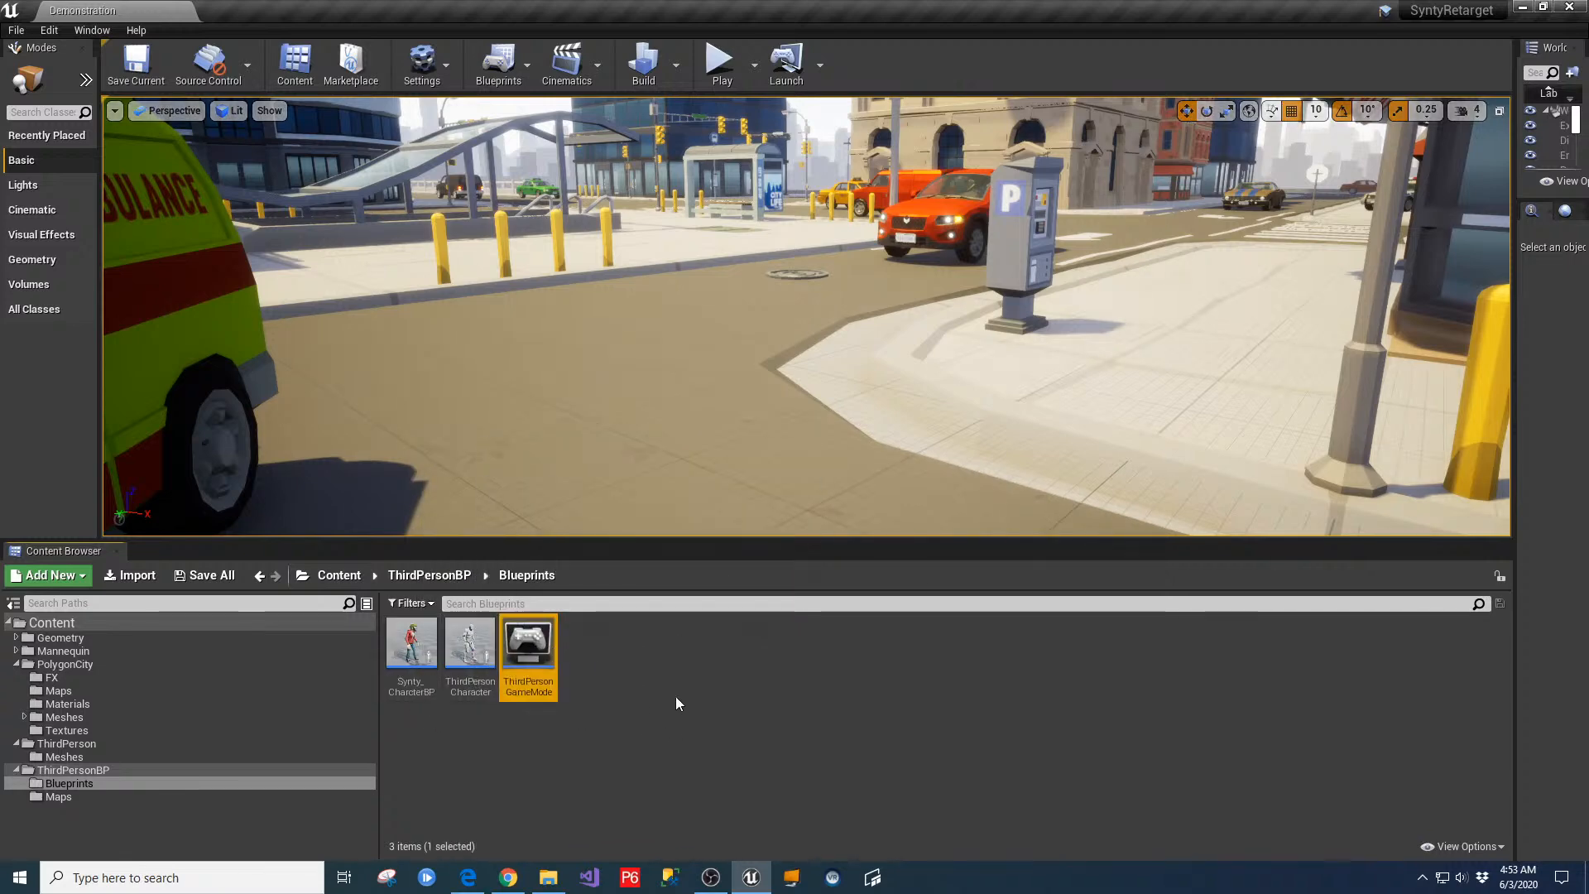
pyautogui.doubleClick(532, 650)
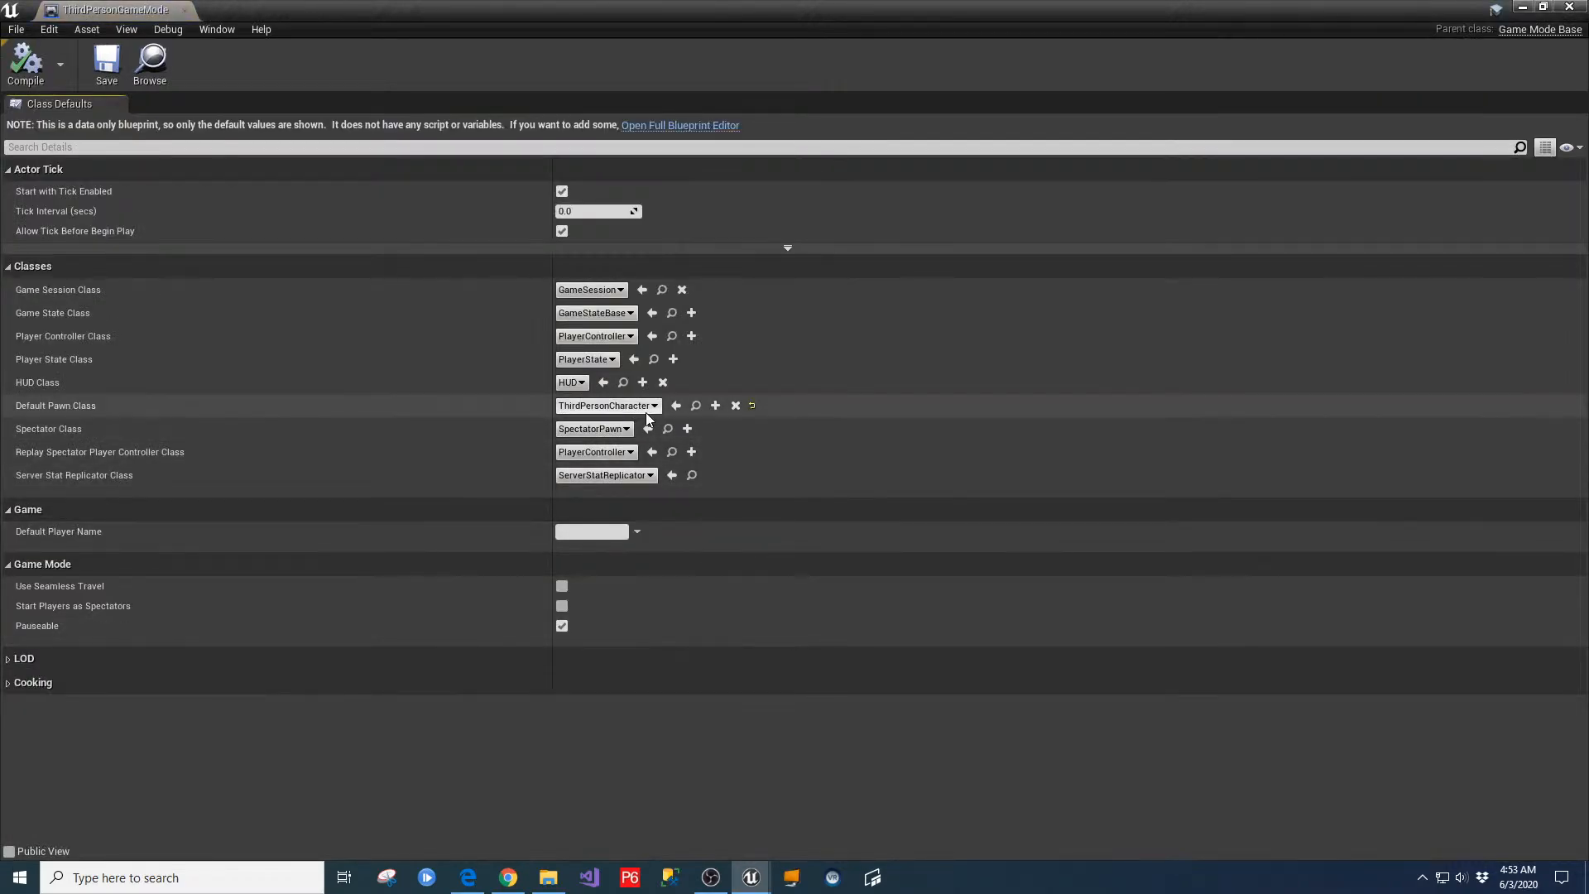
pyautogui.click(609, 406)
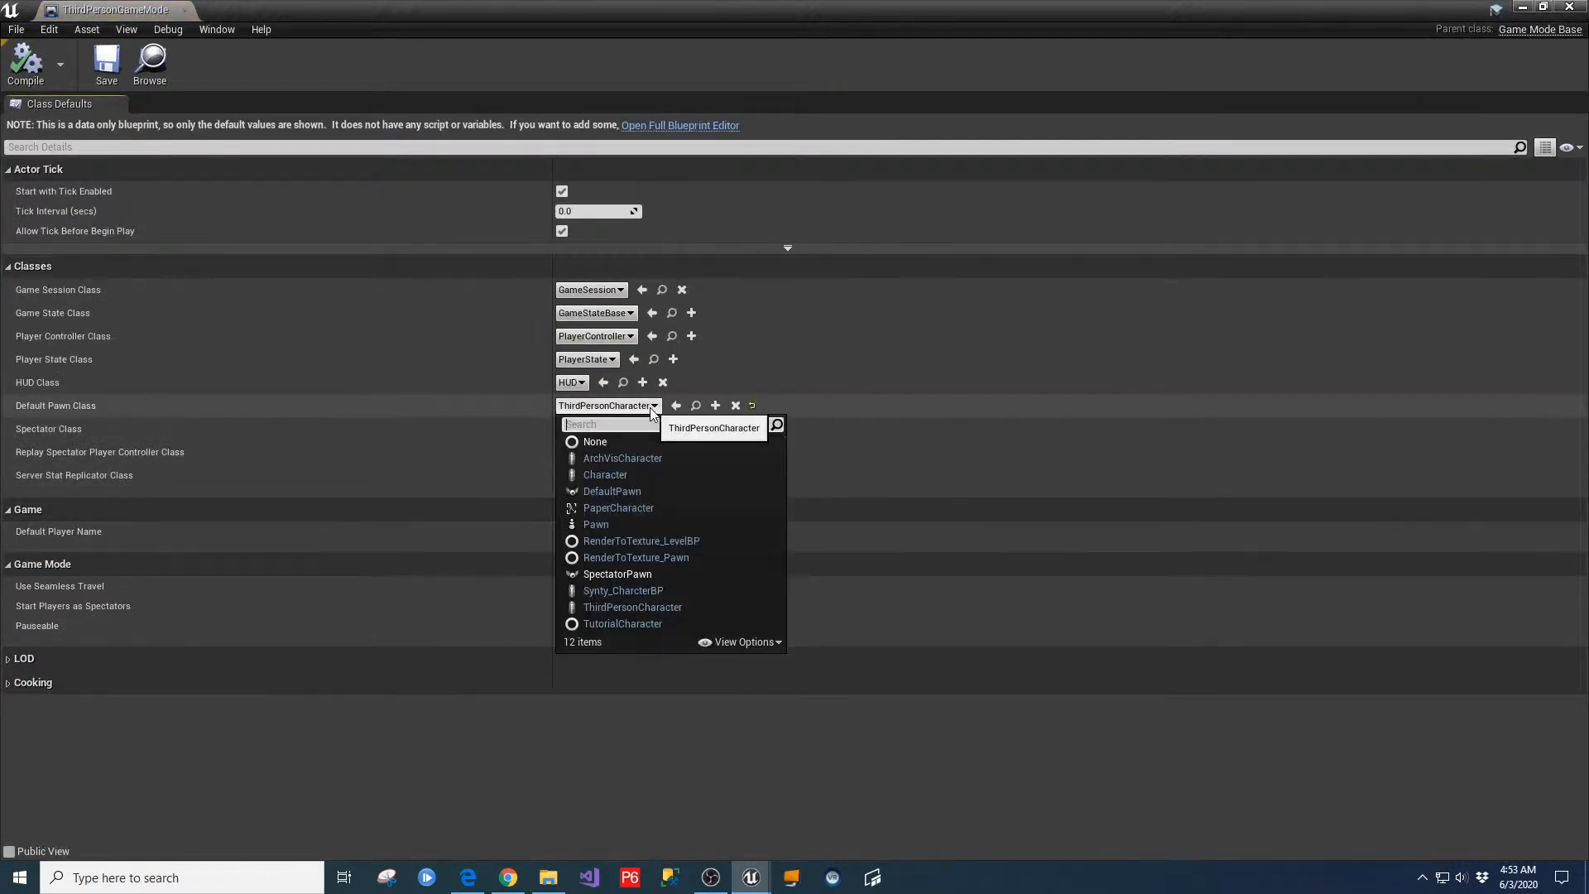
pyautogui.click(609, 591)
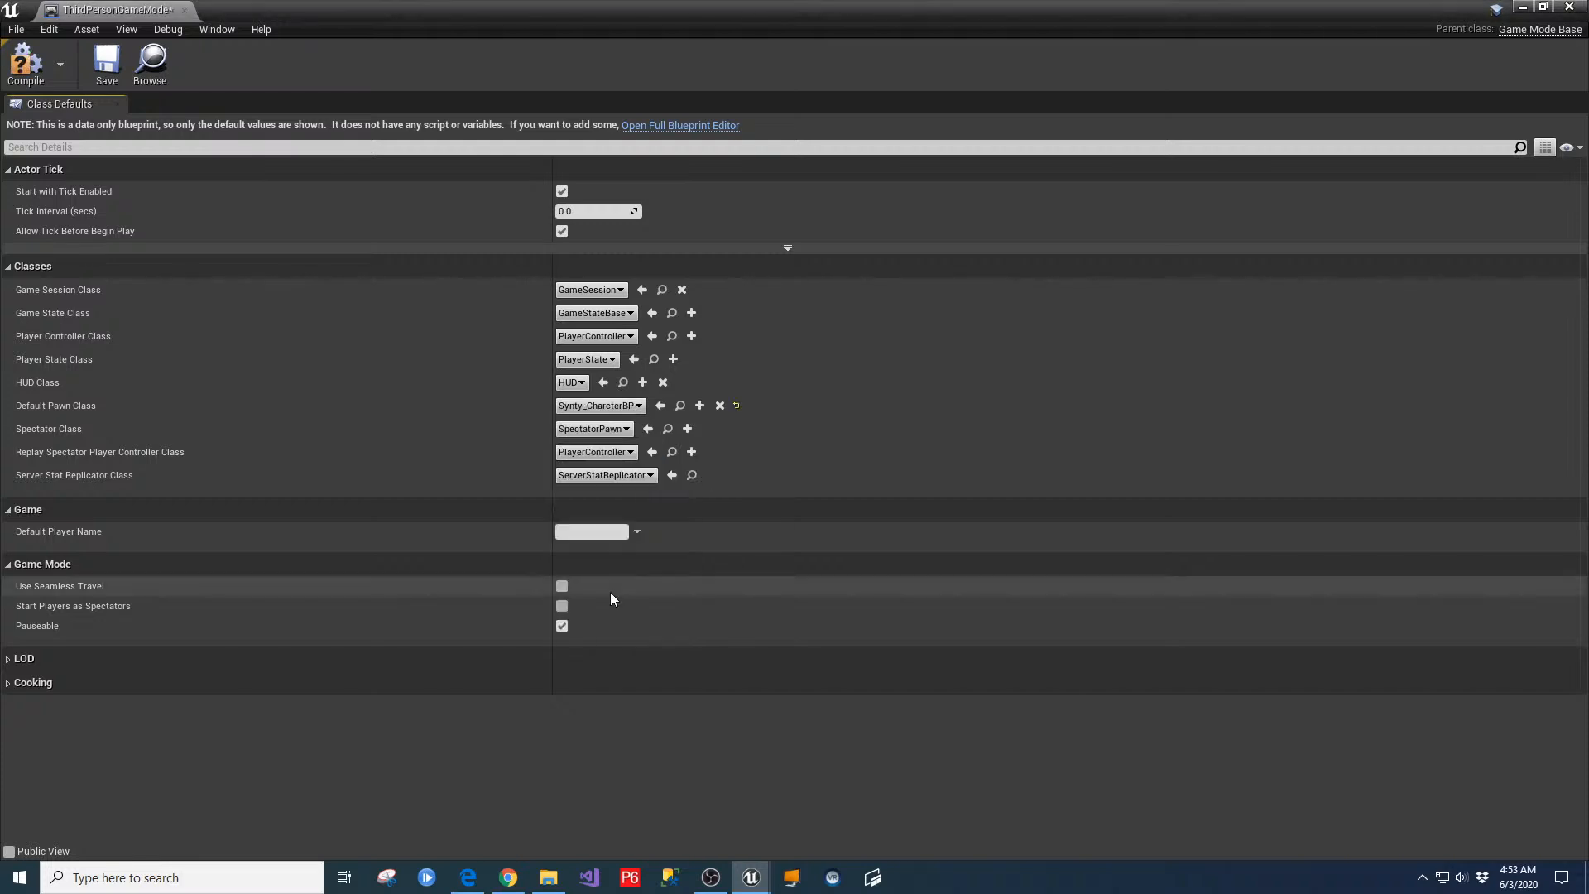
pyautogui.click(25, 62)
pyautogui.click(106, 62)
pyautogui.click(184, 9)
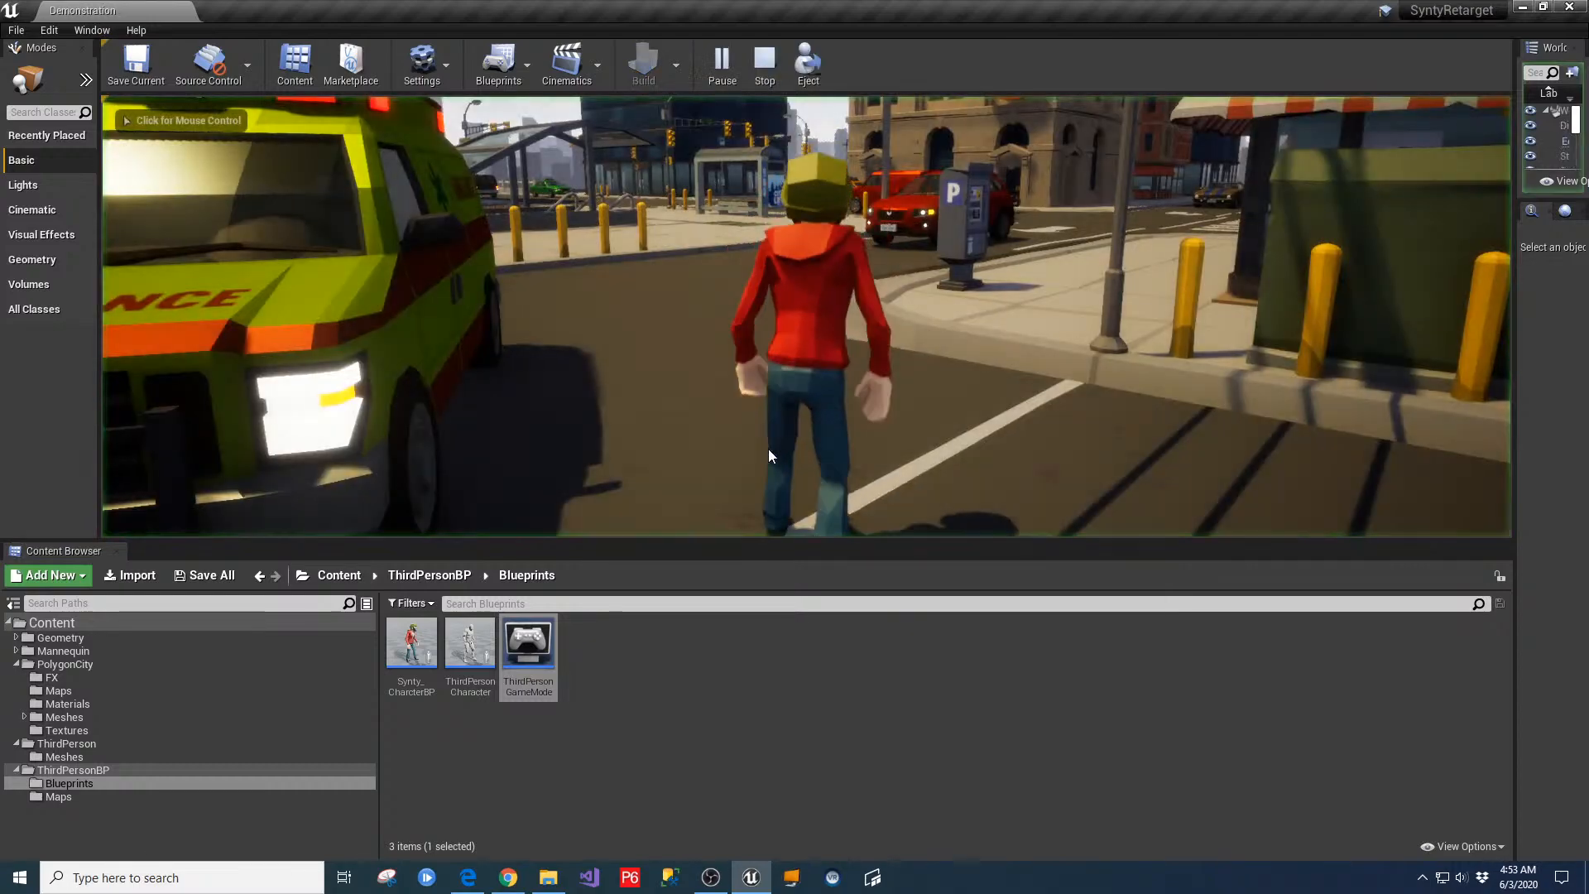
# Play-test the hoodie character by running and jumping through the city level, and end the play session
pyautogui.click(768, 449)
pyautogui.press('w')
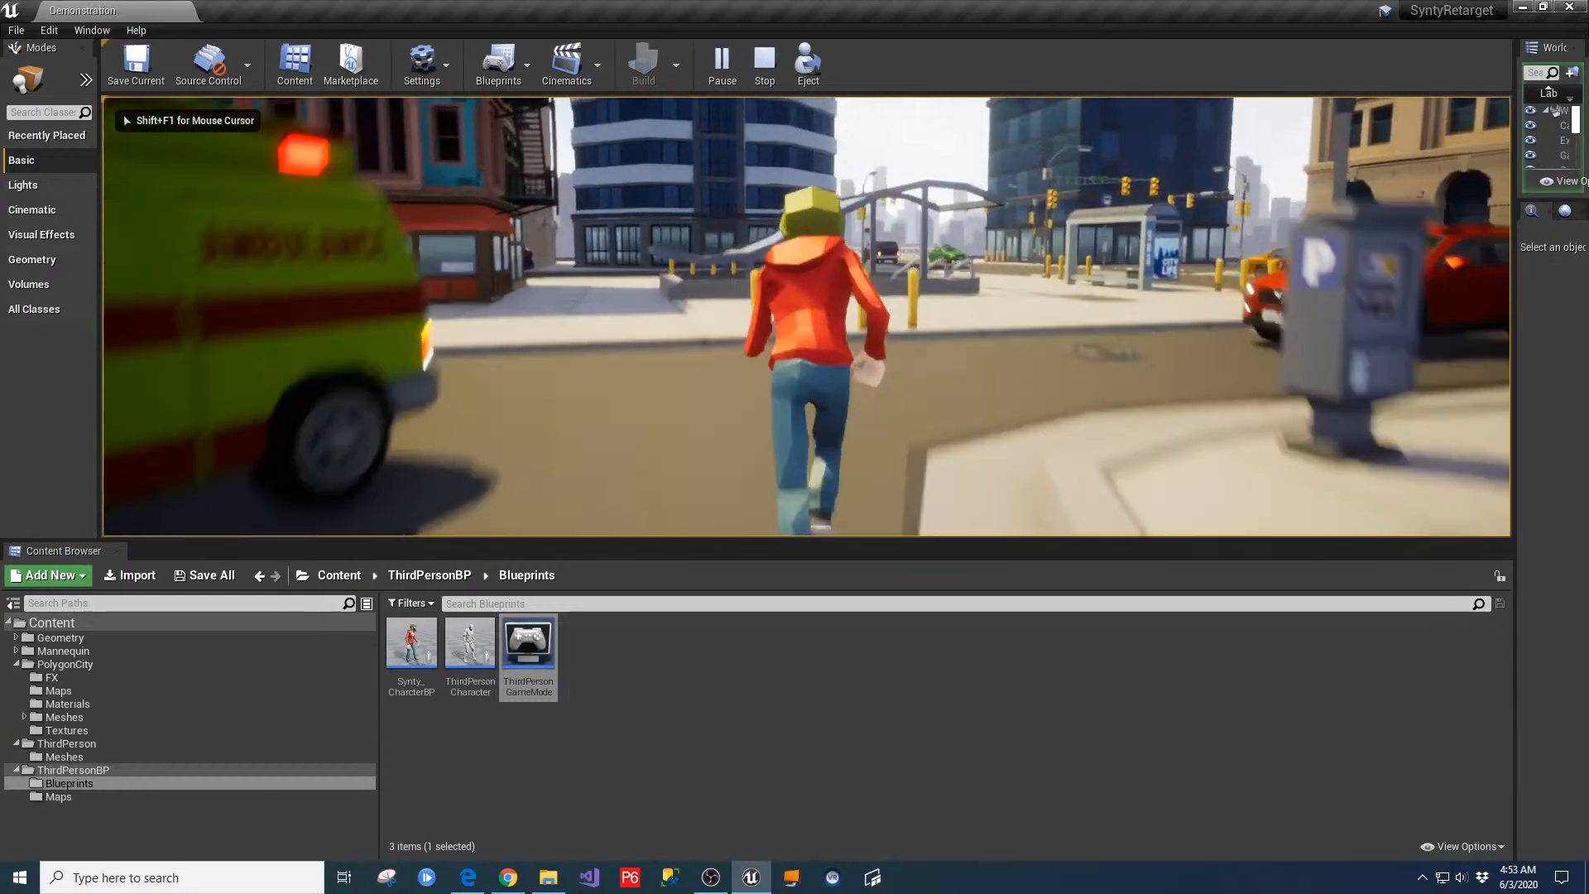
pyautogui.press('space')
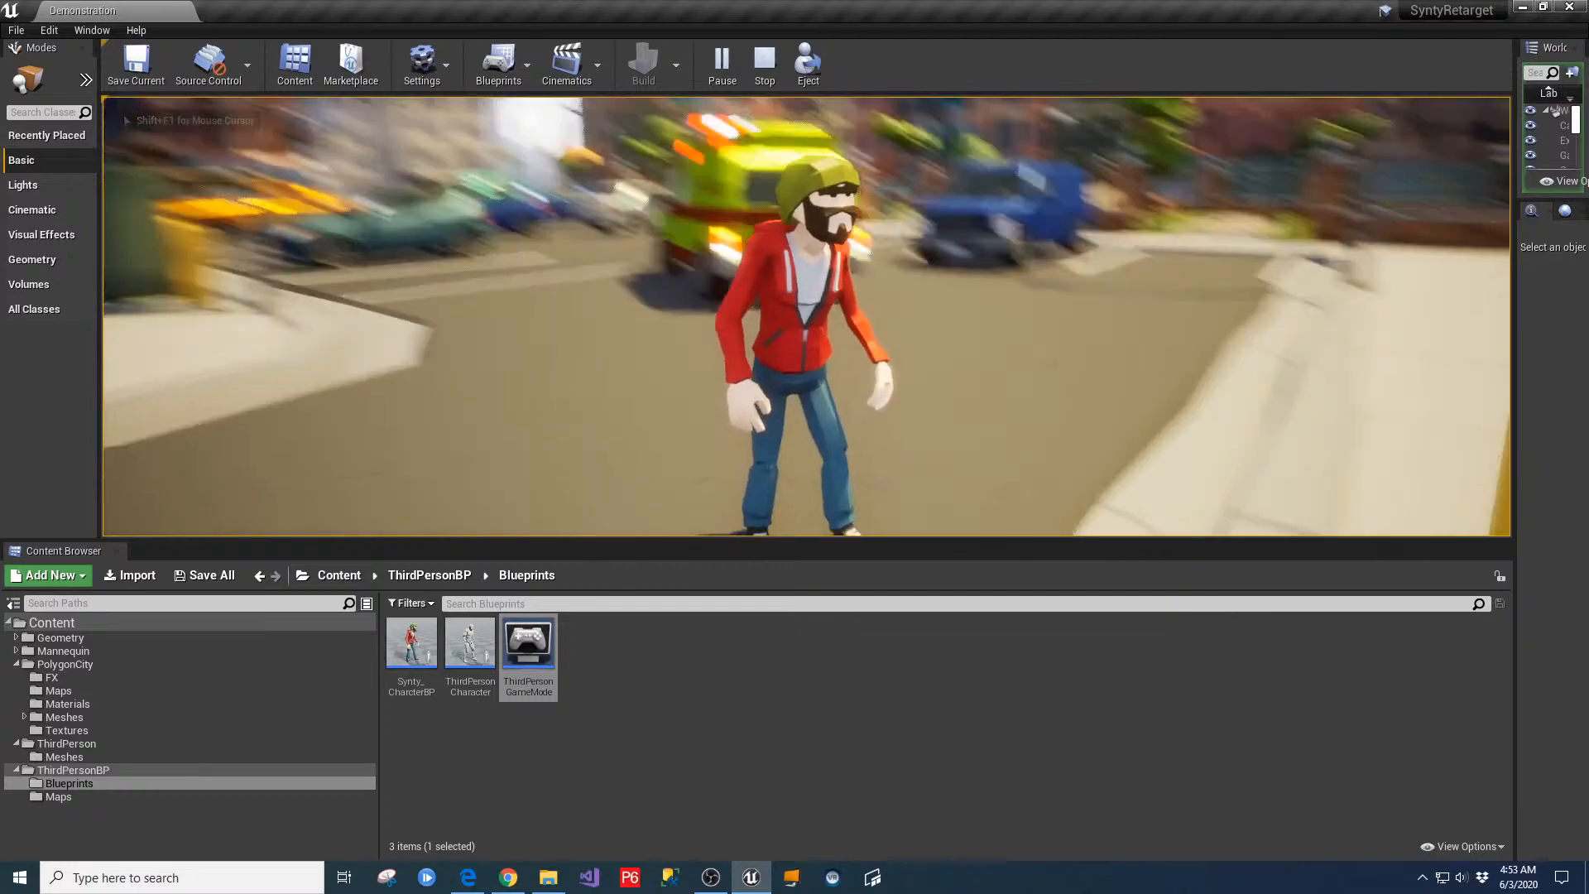
pyautogui.press('w')
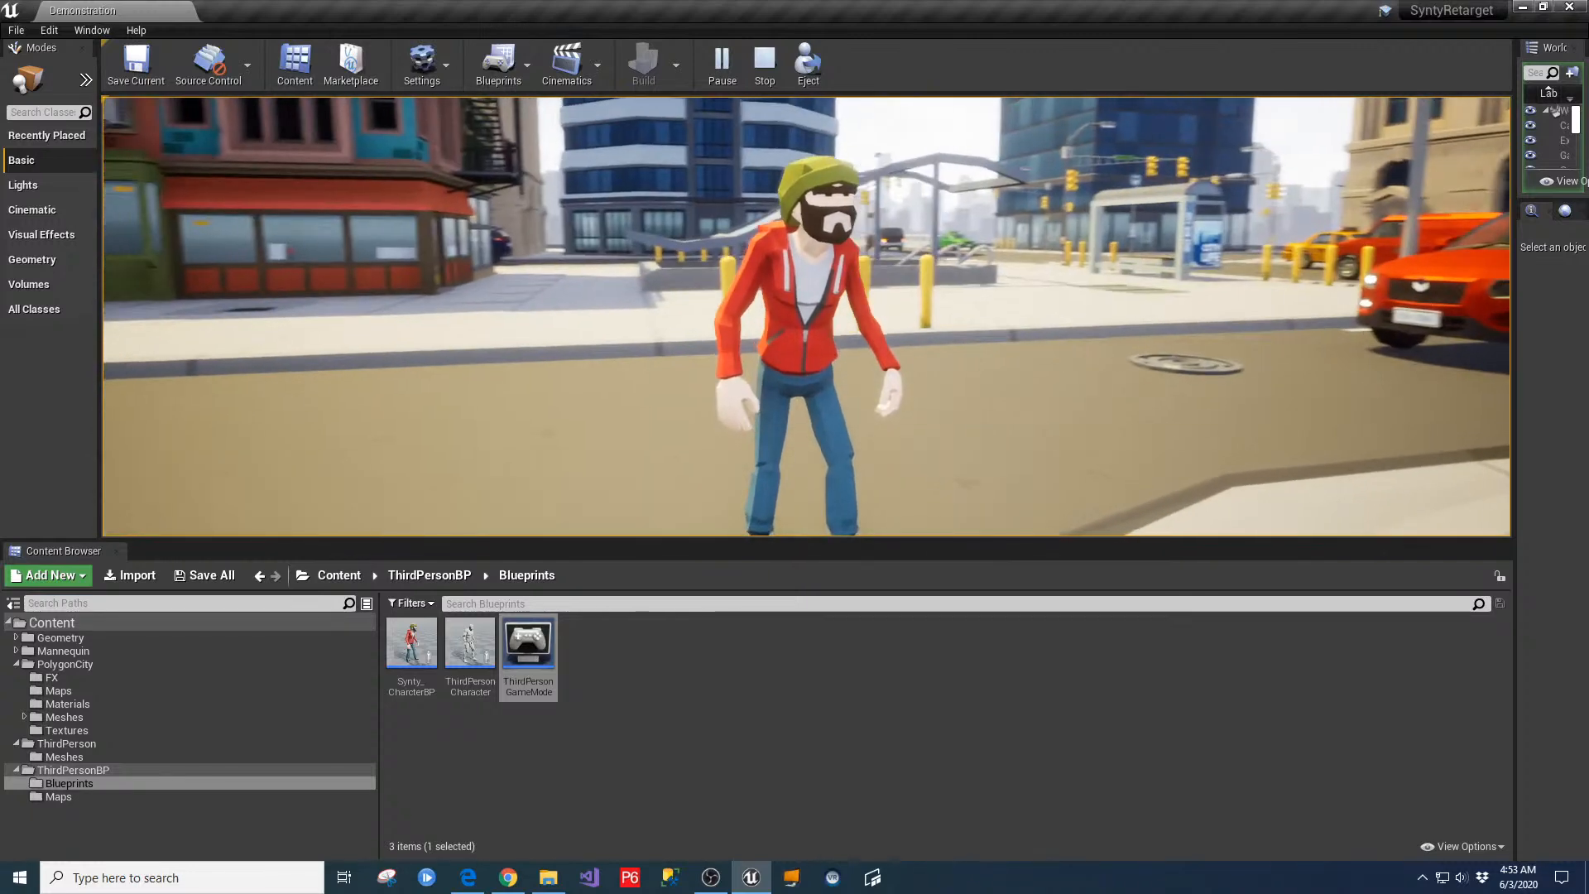
pyautogui.press('Escape')
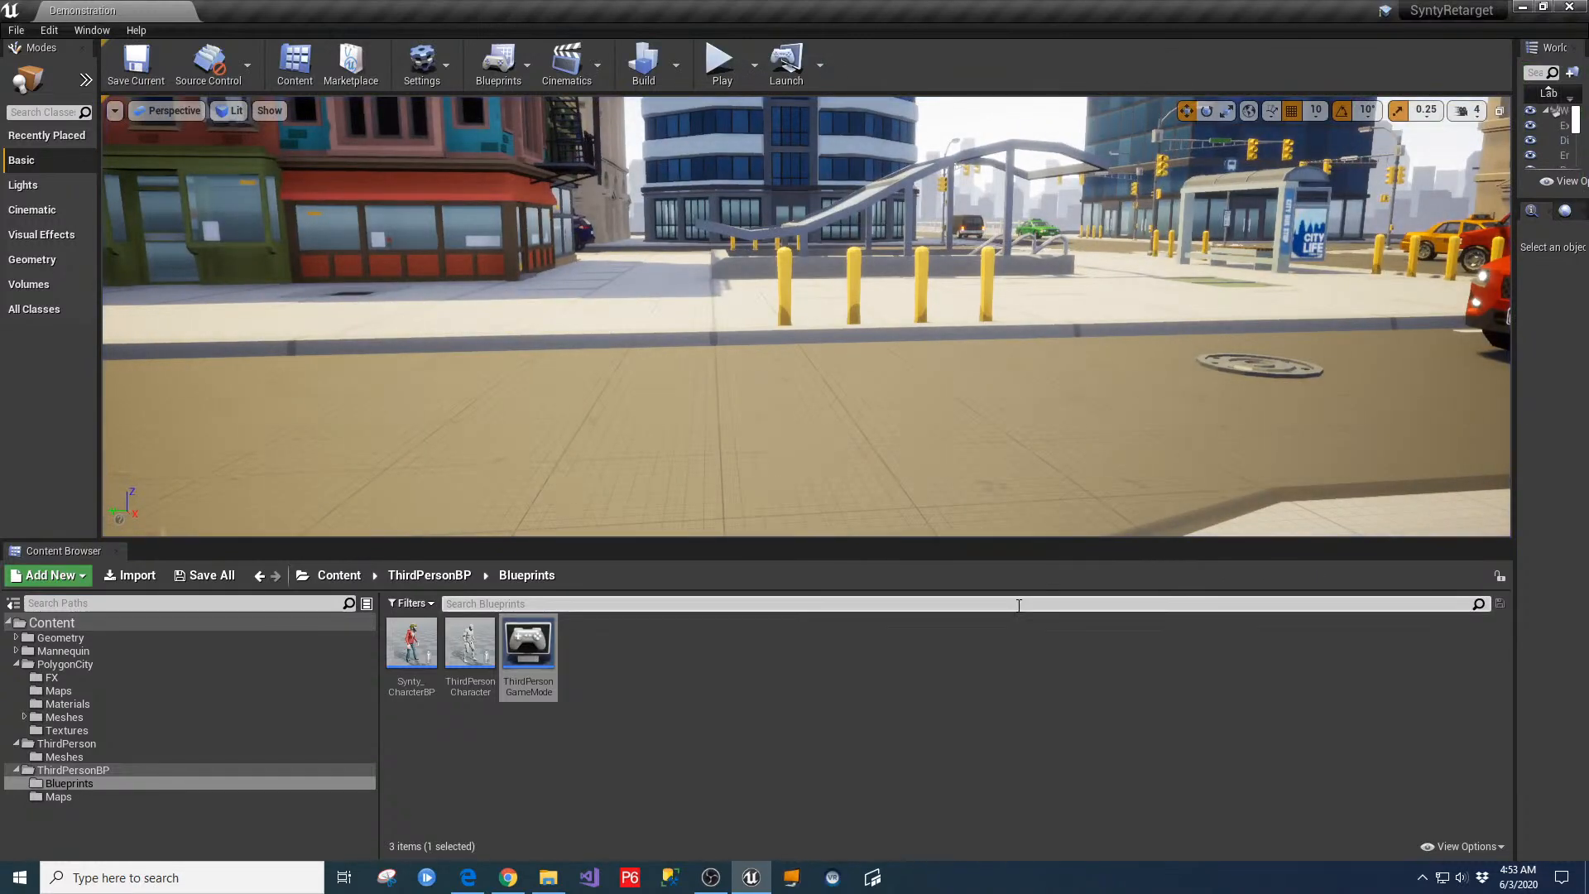
# Switch to YouTube Studio in Chrome and end the live stream
pyautogui.click(508, 878)
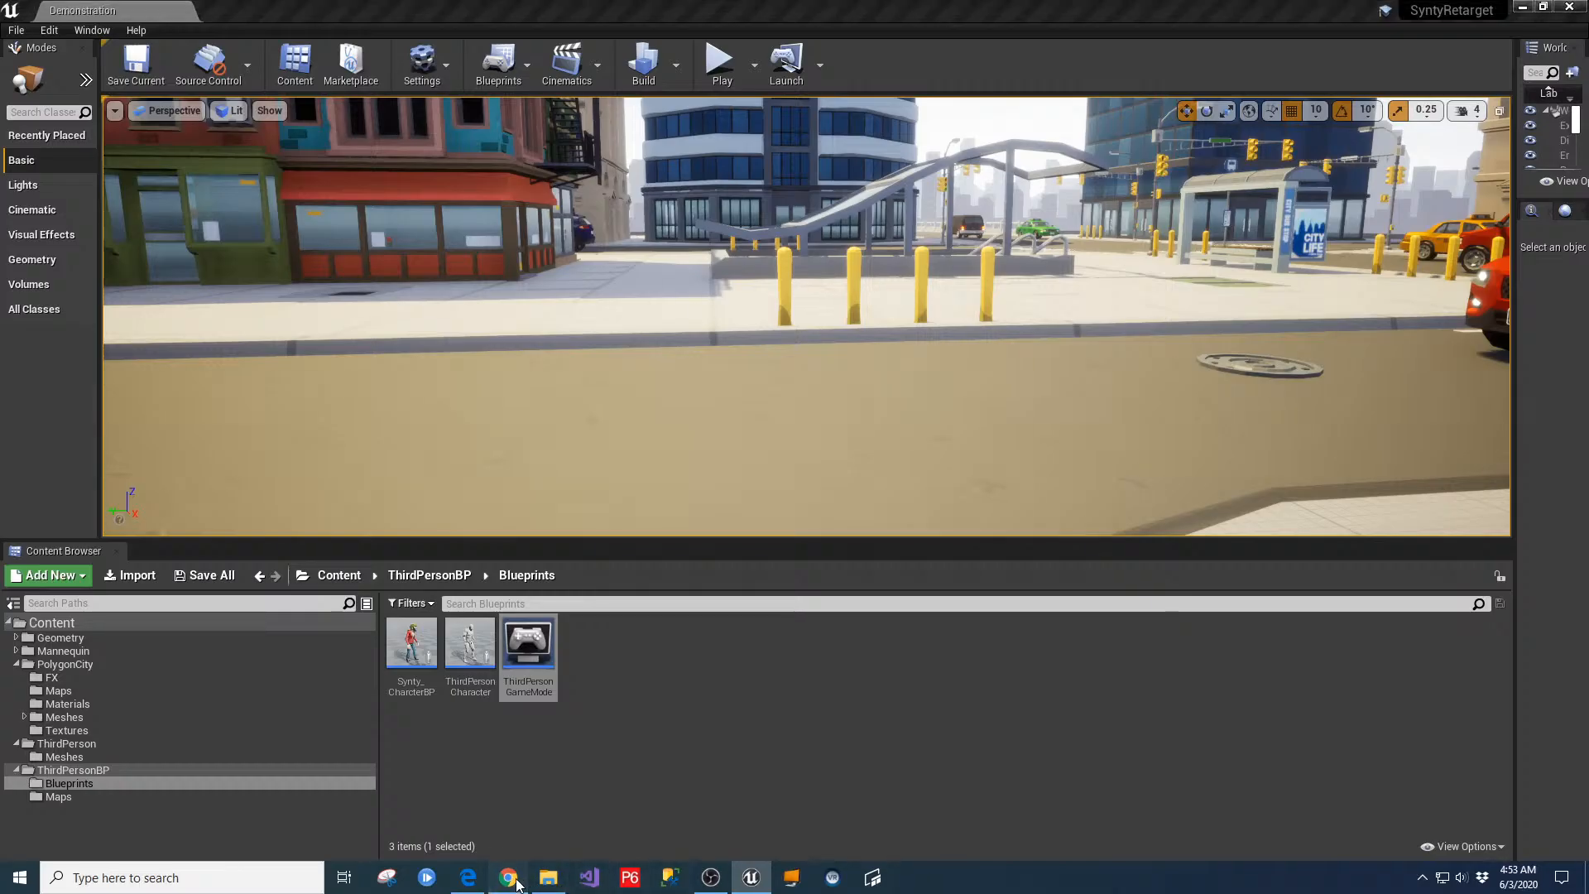
pyautogui.click(273, 13)
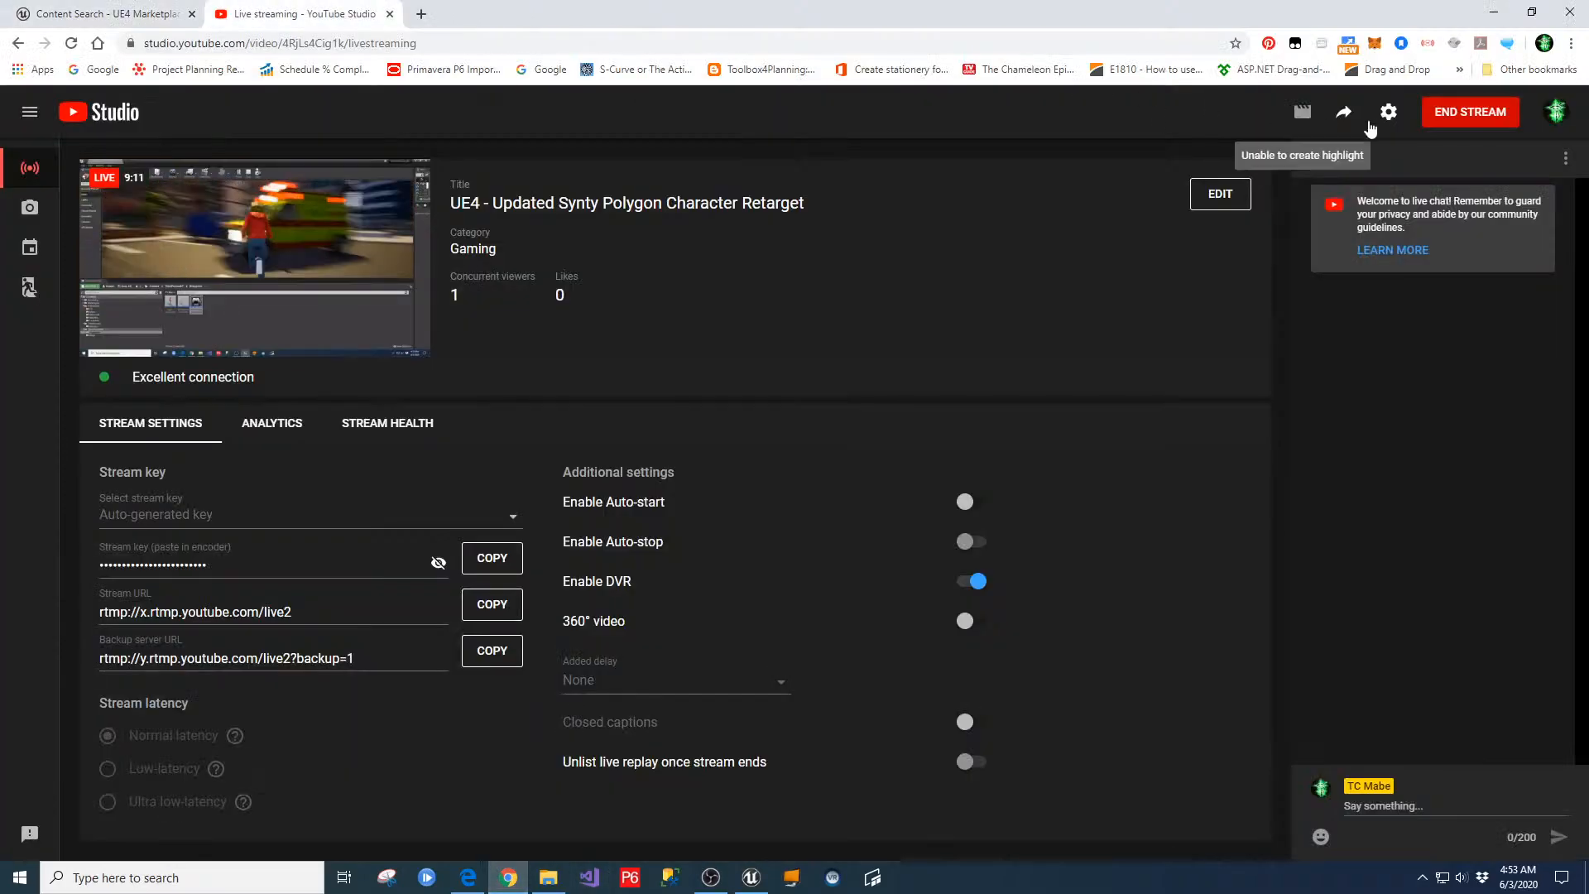
pyautogui.click(1464, 116)
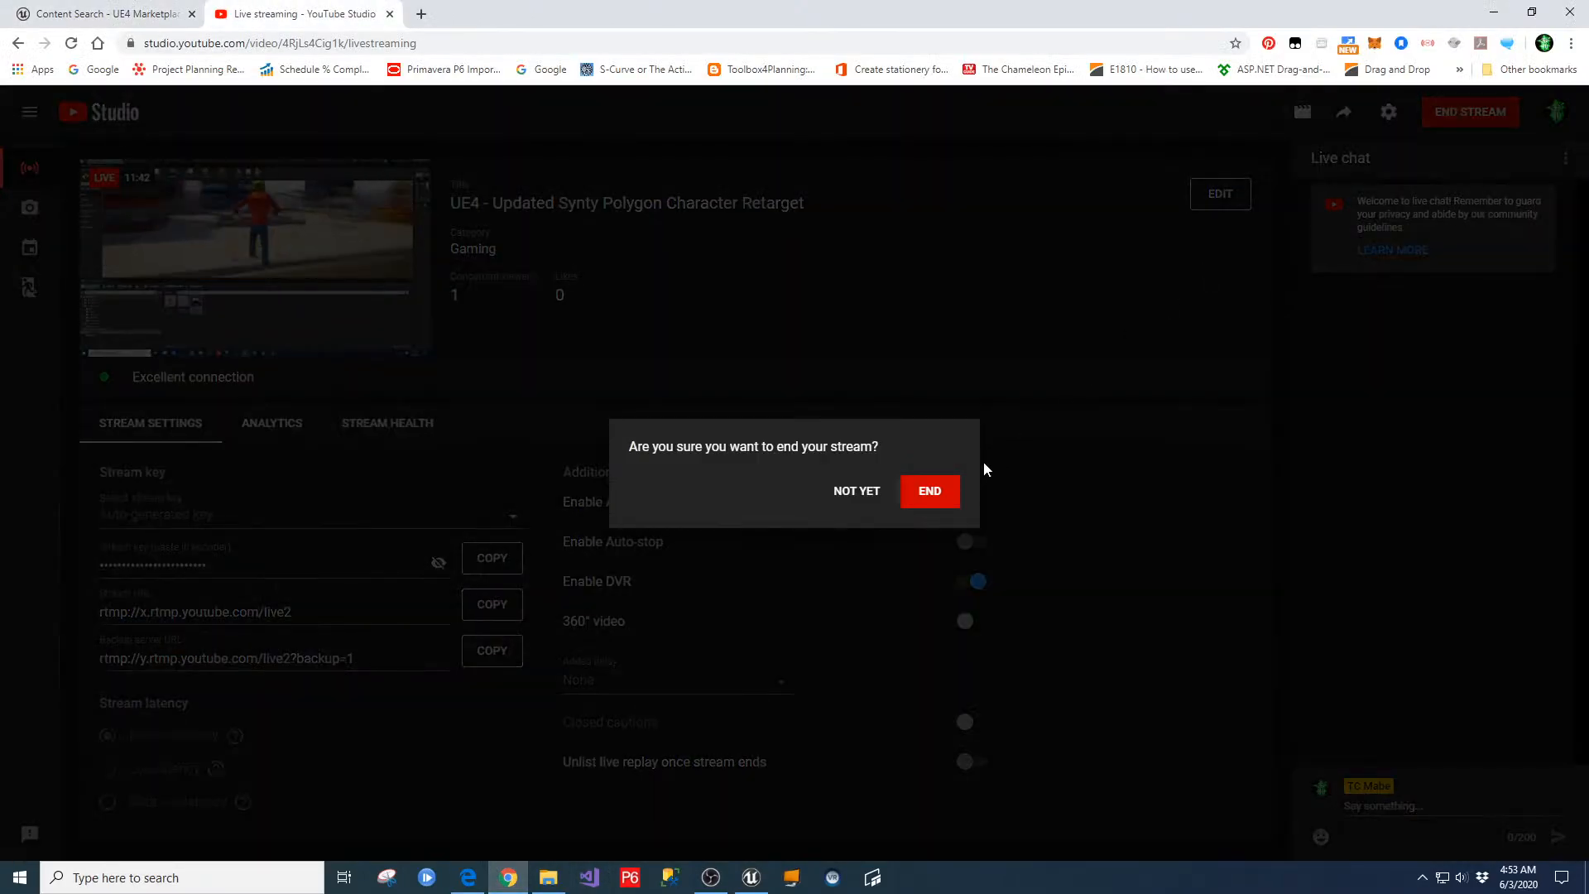
pyautogui.click(935, 489)
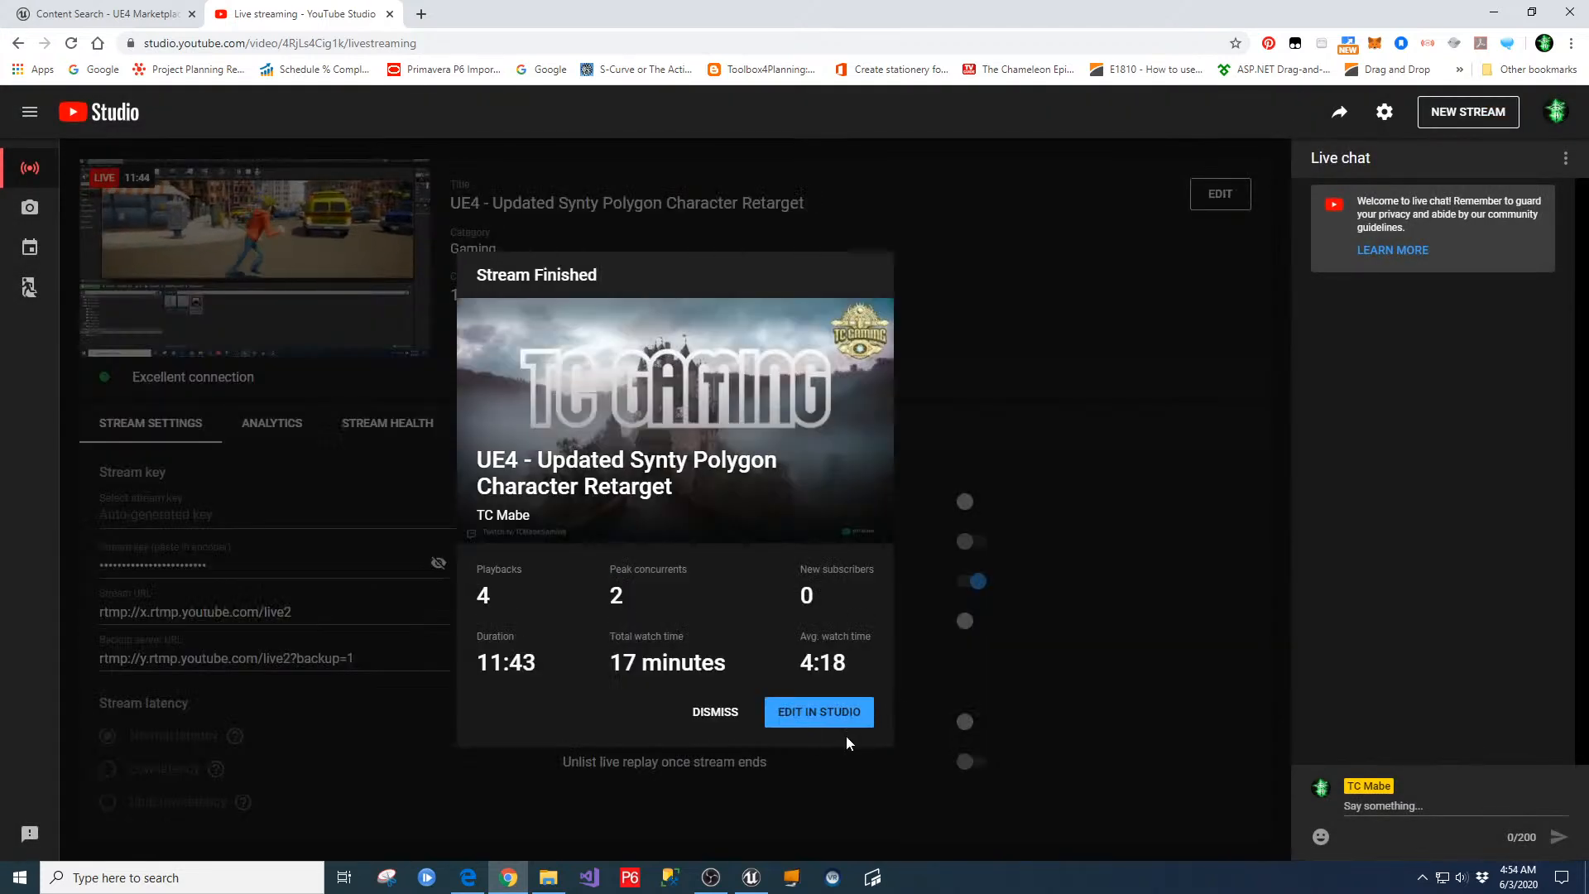